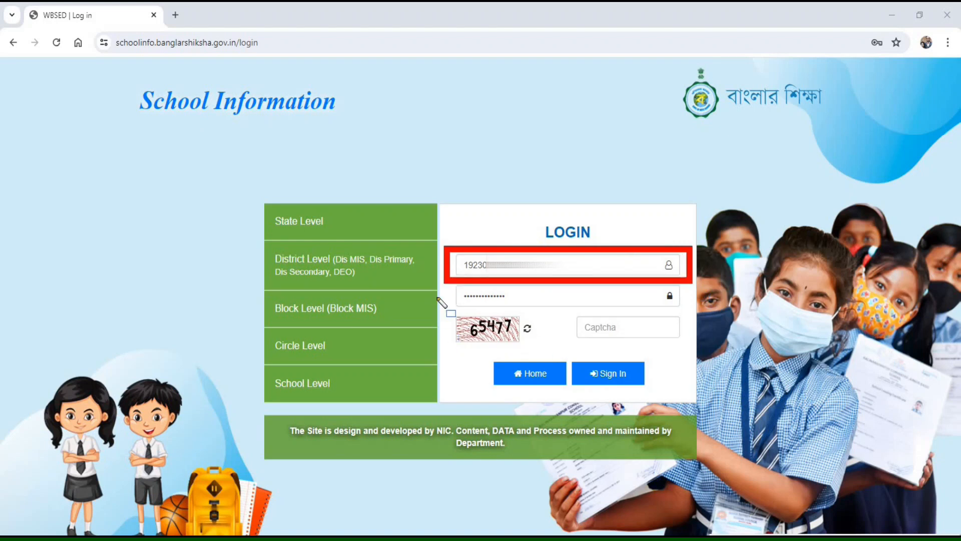
mouse_move(449, 287)
mouse_down()
mouse_move(470, 303)
mouse_move(568, 312)
mouse_up()
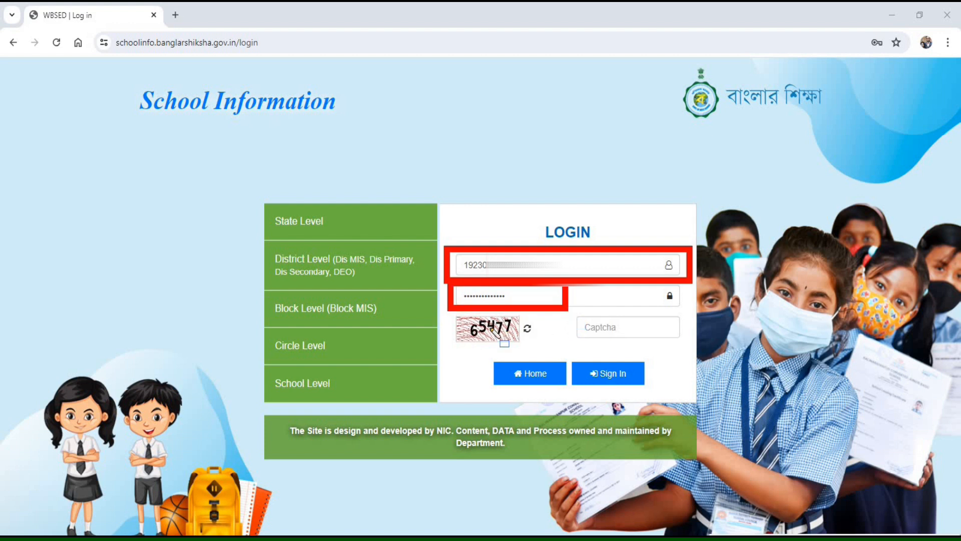
mouse_move(444, 311)
mouse_down()
mouse_move(489, 356)
mouse_move(520, 353)
mouse_up()
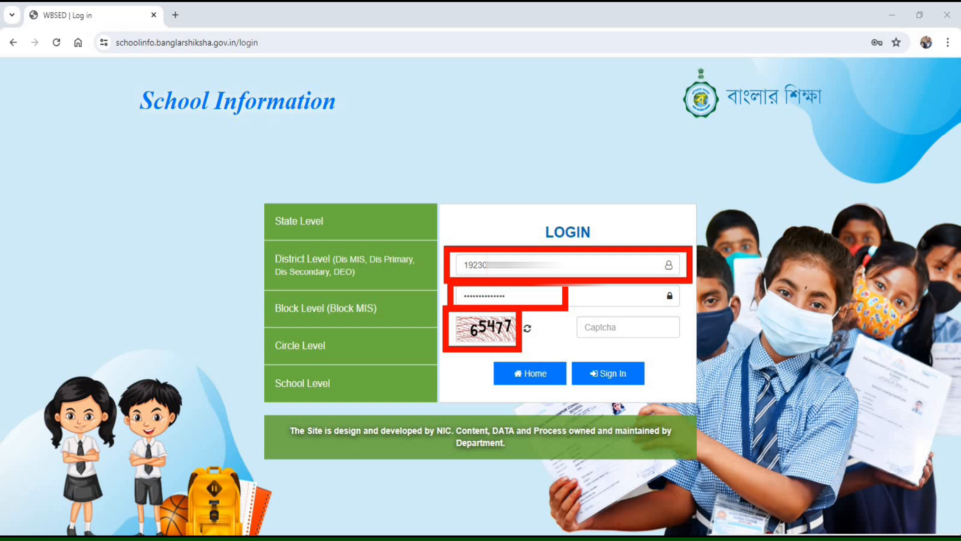
key(Escape)
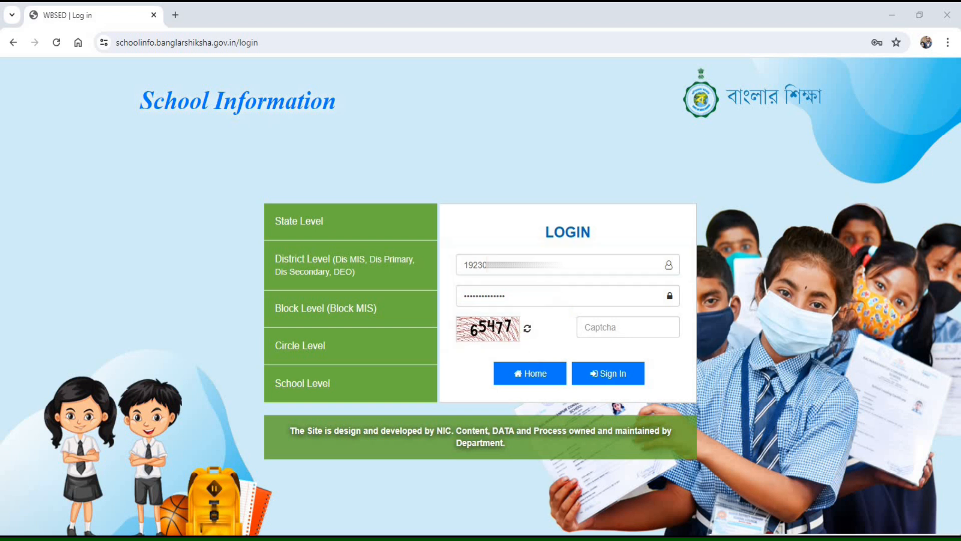
- Refresh the captcha image twice, enter the captcha code shown, and sign in to the school account
click(528, 331)
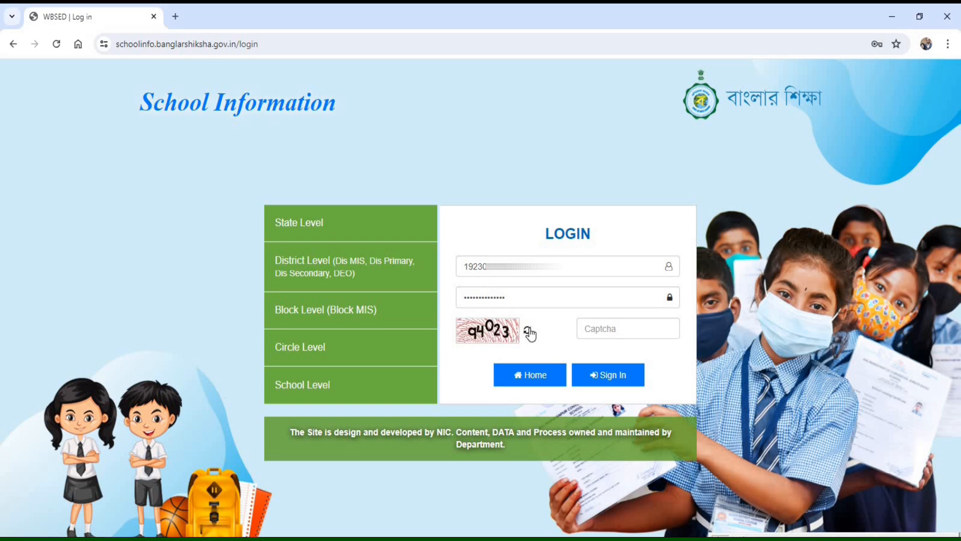
click(529, 332)
click(610, 327)
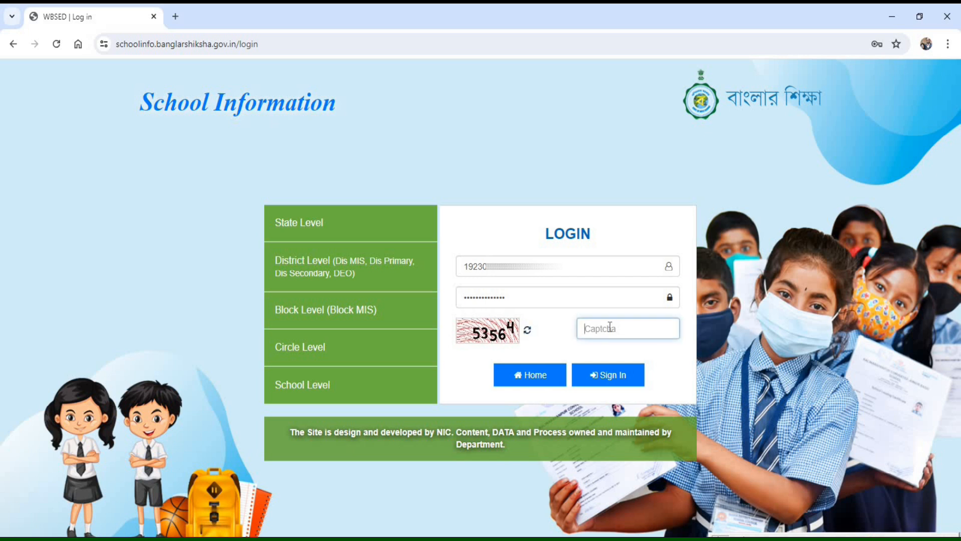
text(53564)
click(608, 374)
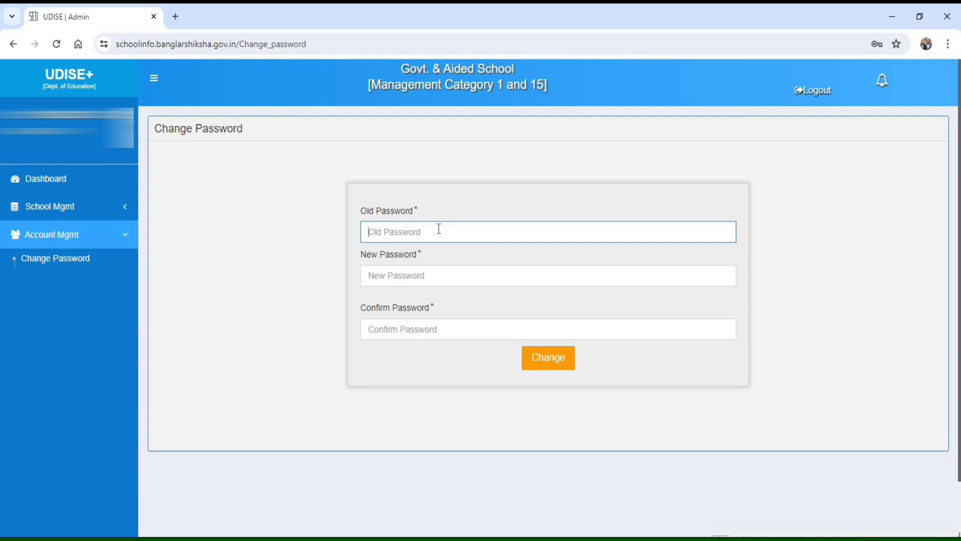
- Enter the account's current password as the old password on the Change Password form
text(••)
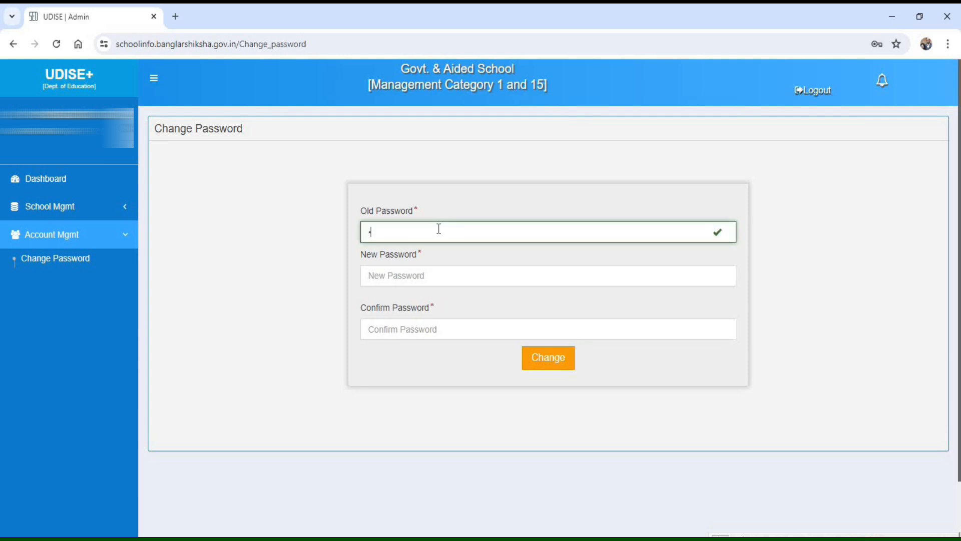
text(••••••••••••)
- Enter and confirm the new account password, and submit the password change
click(396, 272)
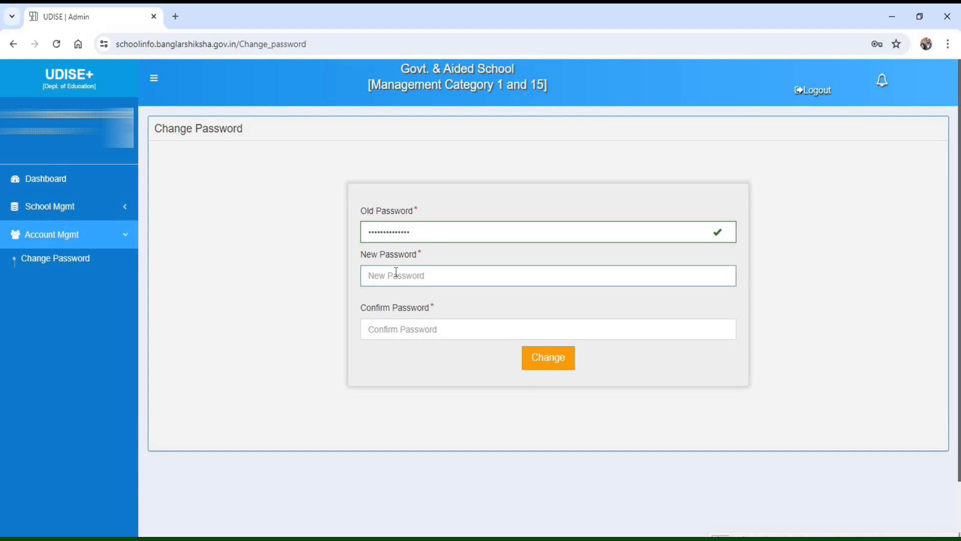
text(••••••••)
key(Tab)
text(••••••••)
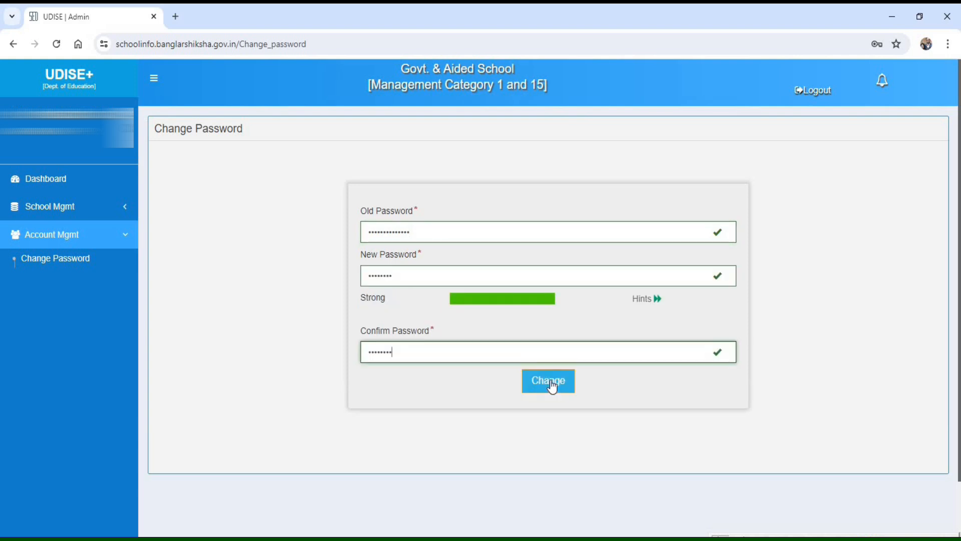
click(551, 385)
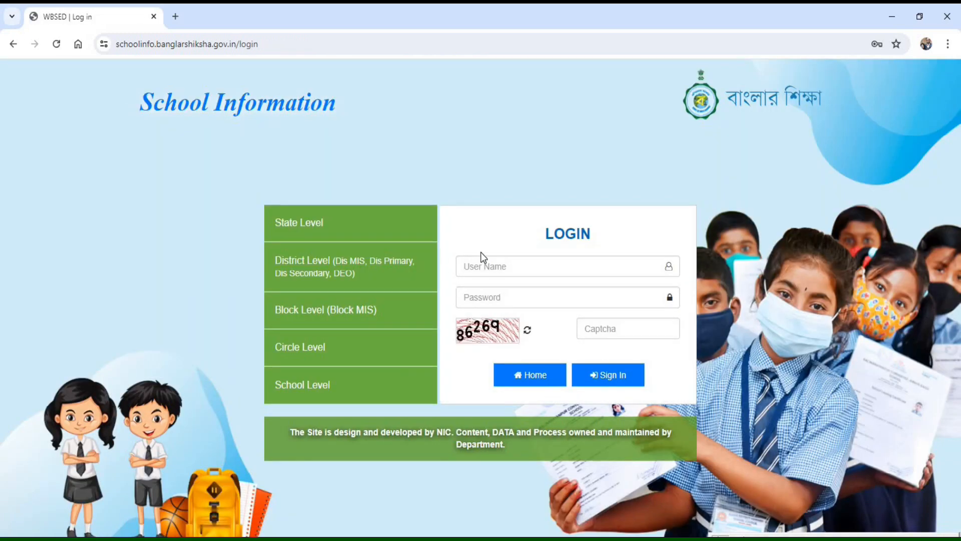
- Sign in to the school account again with its user name and new password
click(490, 266)
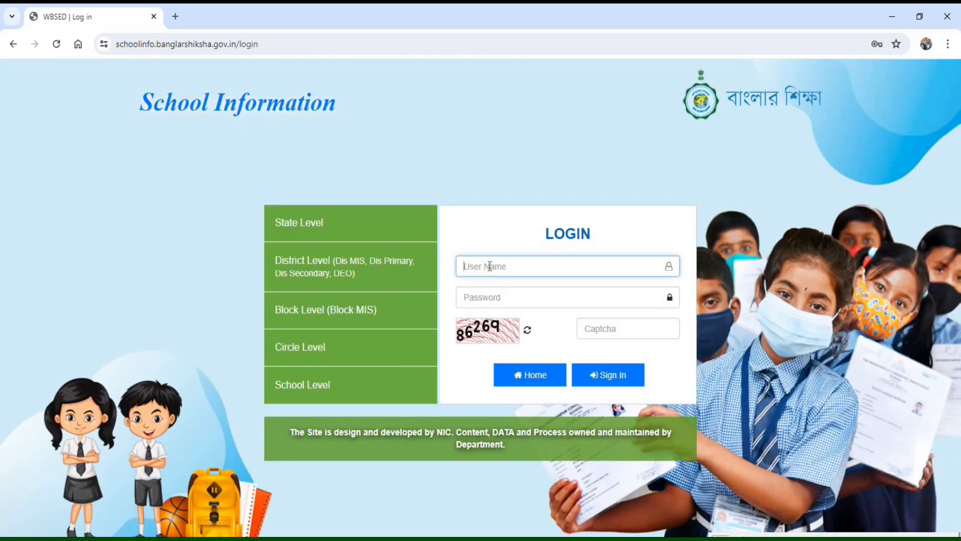
text(19)
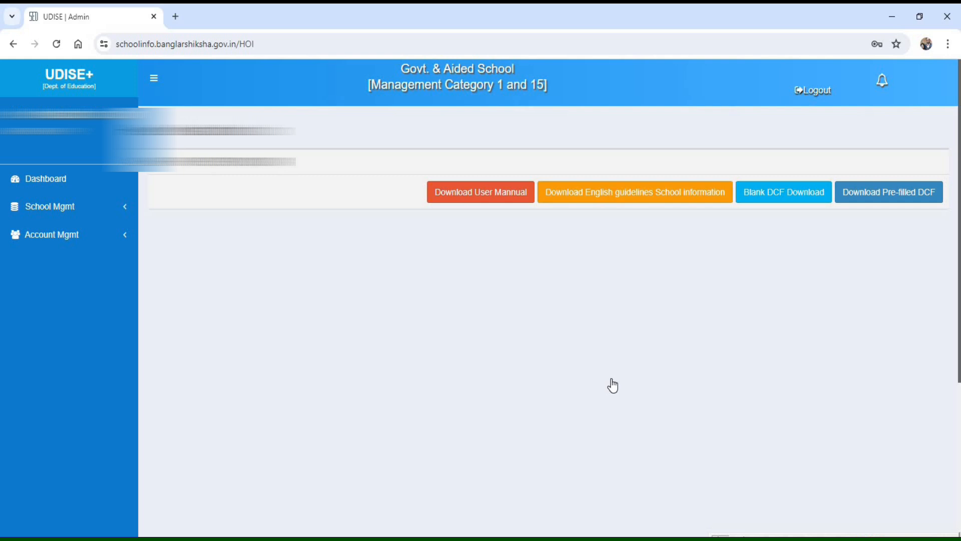
- Open Section 3, Teaching and Non-Teaching Staff, for data entry from the school's UDISE+ section list
mouse_move(828, 167)
mouse_down()
mouse_move(873, 216)
mouse_move(950, 215)
mouse_up()
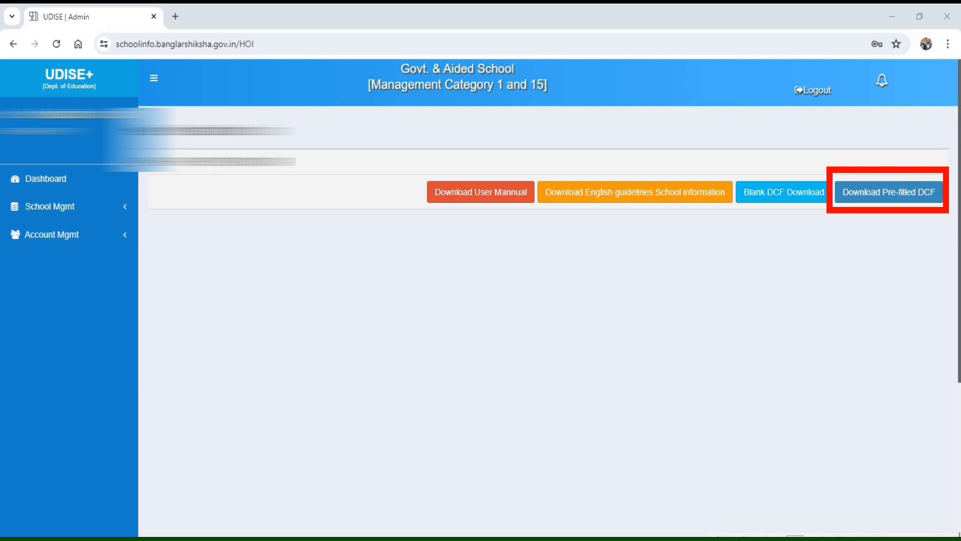
click(39, 213)
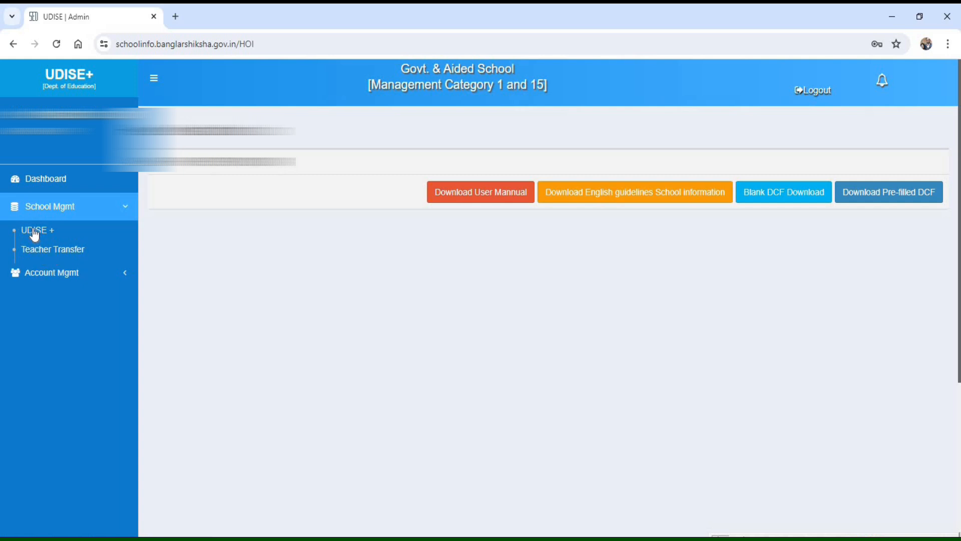
click(34, 231)
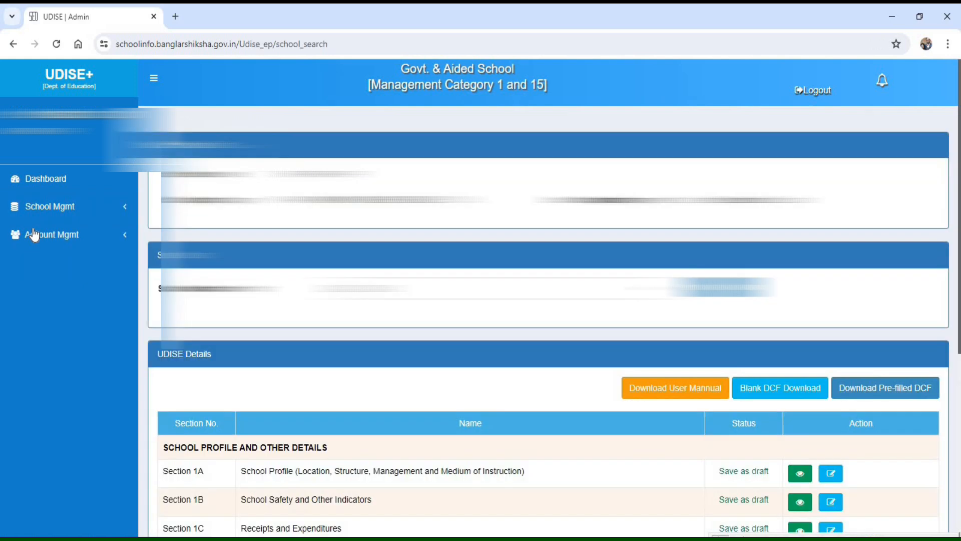
scroll(541, 357, down, 6)
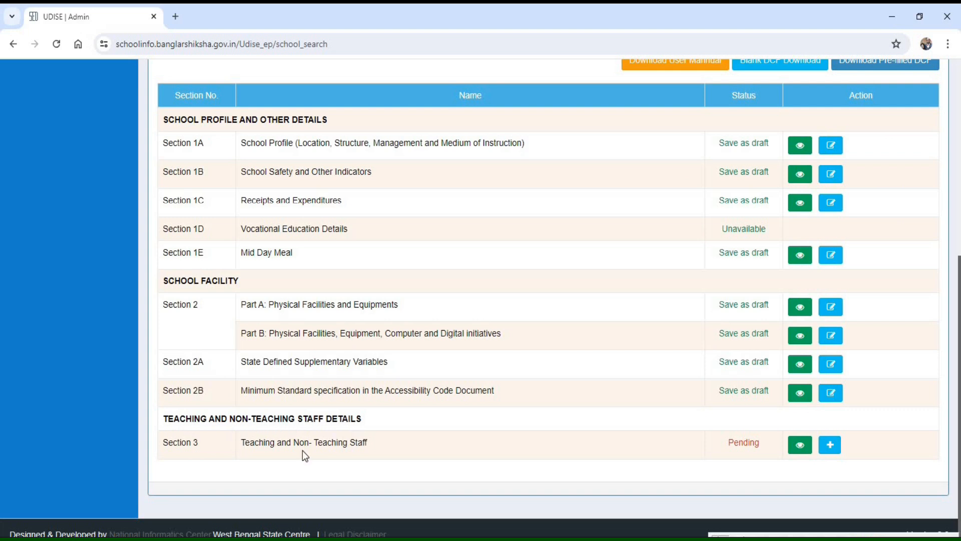
click(830, 447)
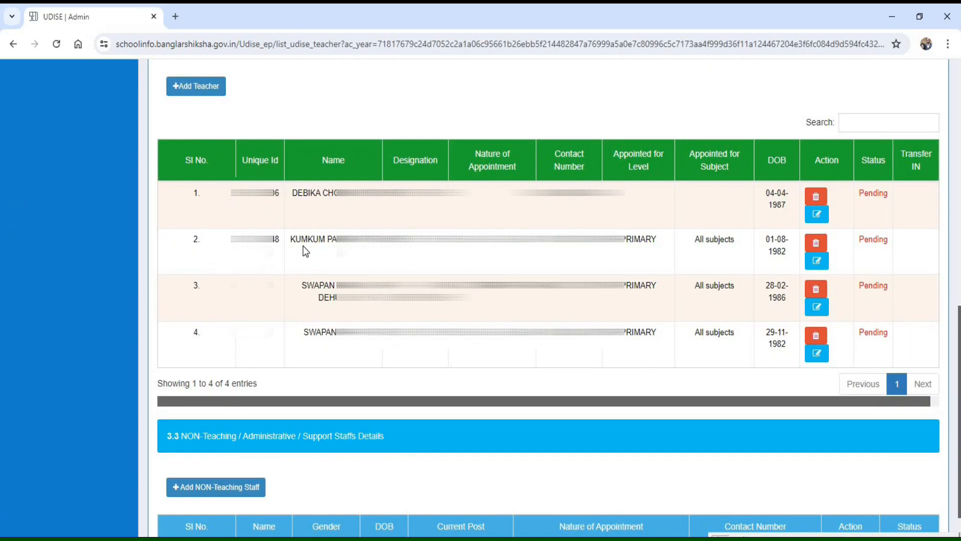
- Examine the second teacher's entry in the list of teachers and instructors
drag(231, 239, 788, 242)
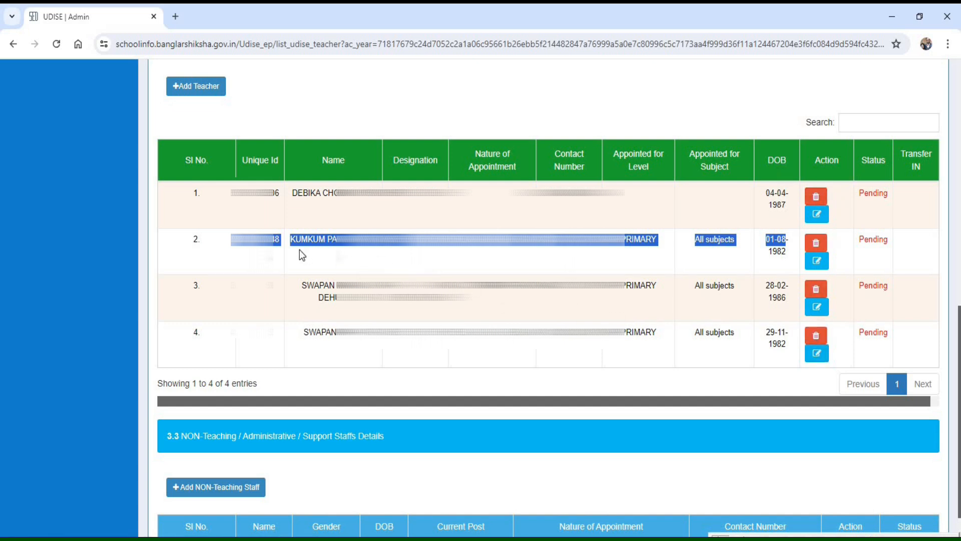
drag(188, 239, 412, 240)
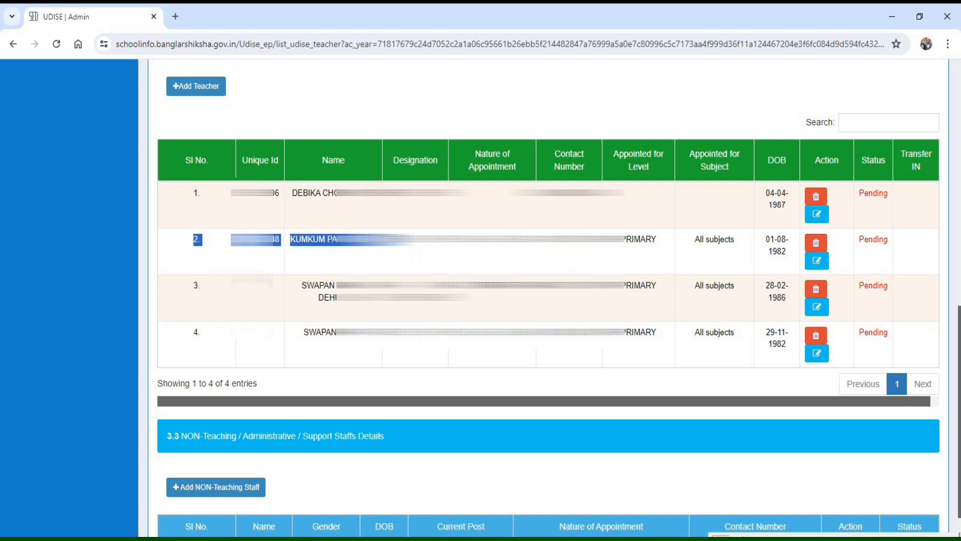
drag(328, 239, 291, 236)
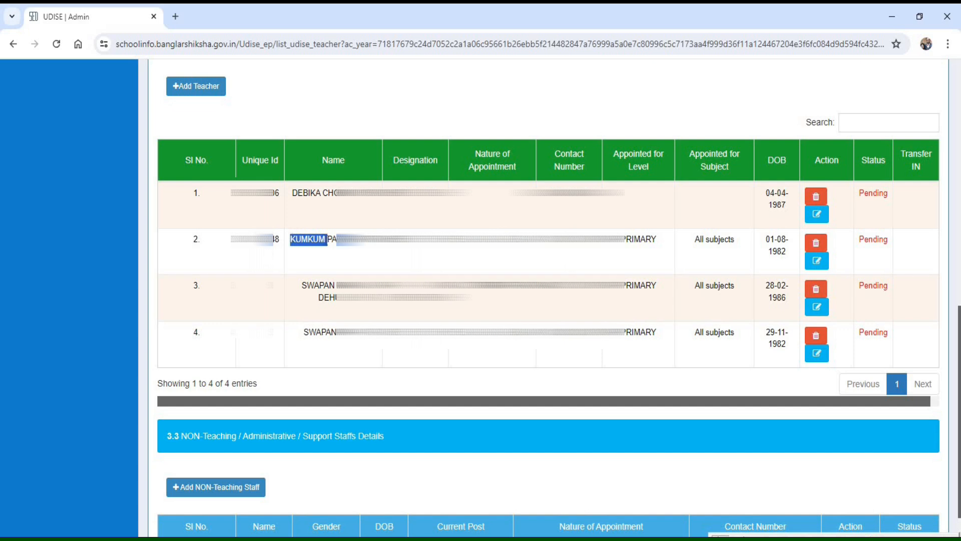
click(329, 241)
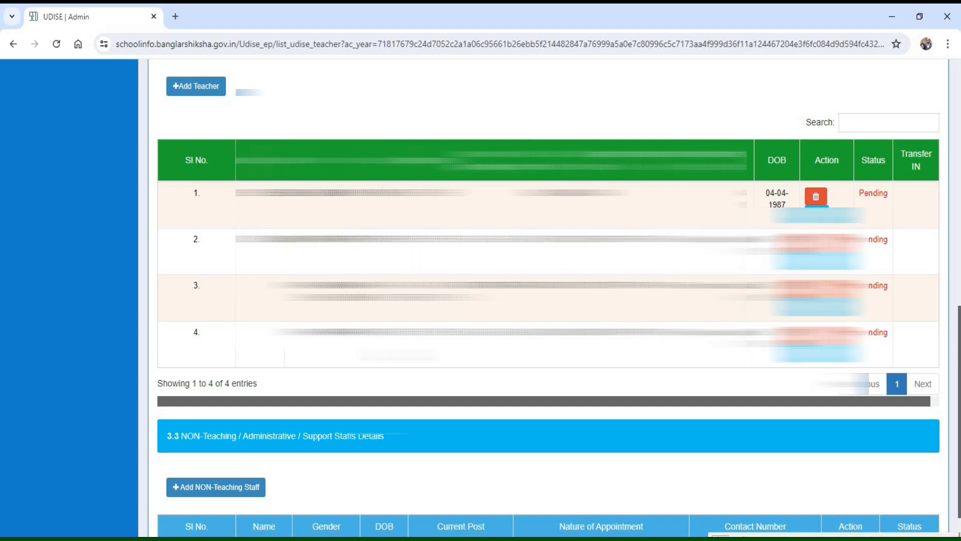
- Open the school's Teacher Transfer list and start the transfer of the second listed teacher
scroll(329, 240, up, 15)
click(65, 206)
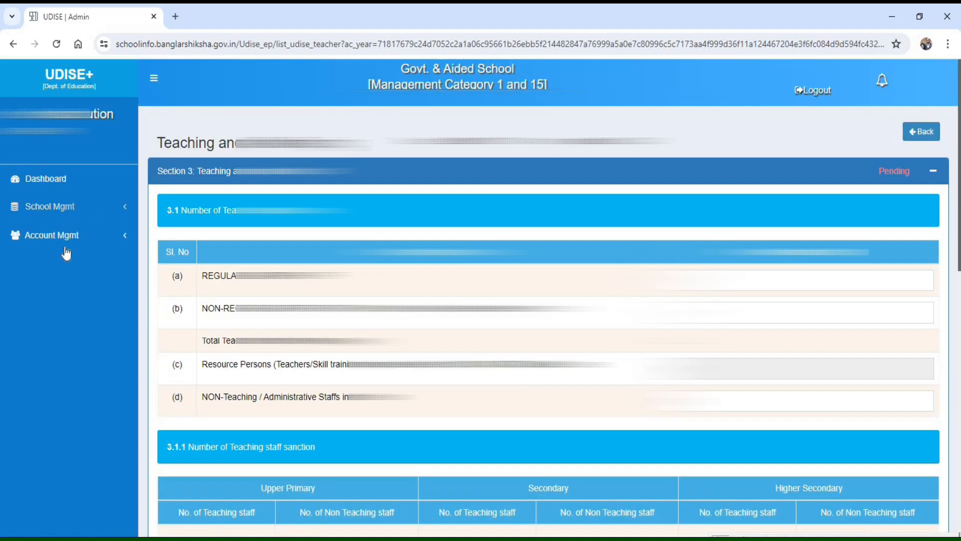
click(43, 249)
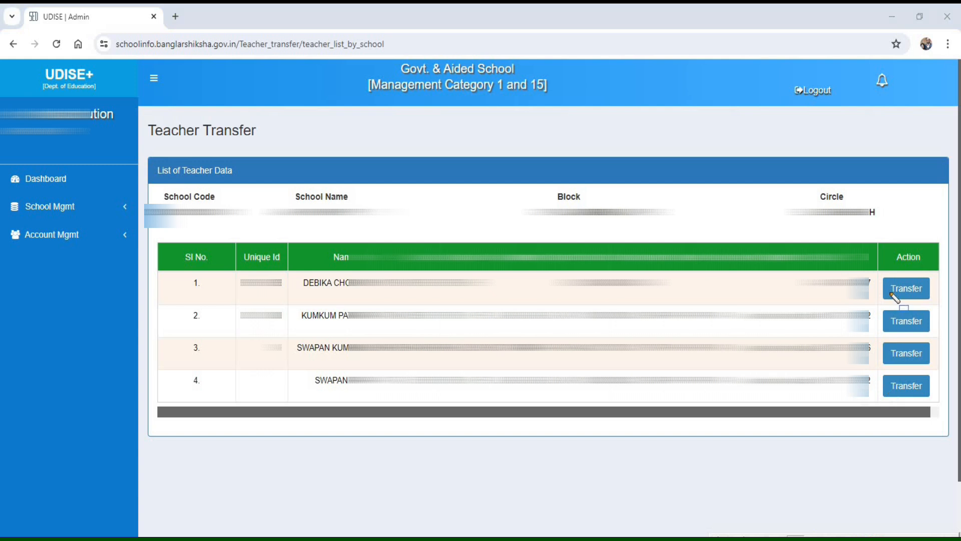
mouse_move(876, 263)
mouse_down()
mouse_move(924, 410)
mouse_move(938, 411)
mouse_up()
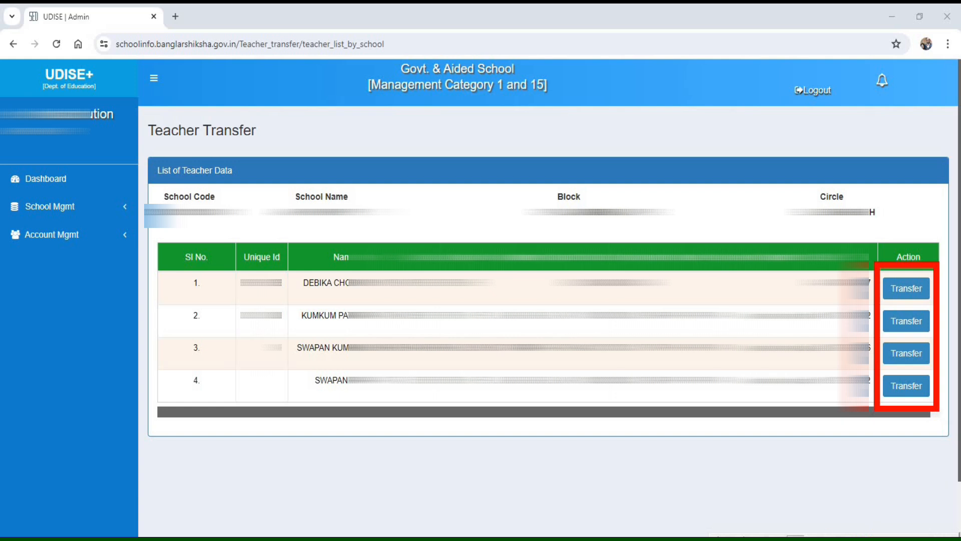
drag(290, 297, 343, 332)
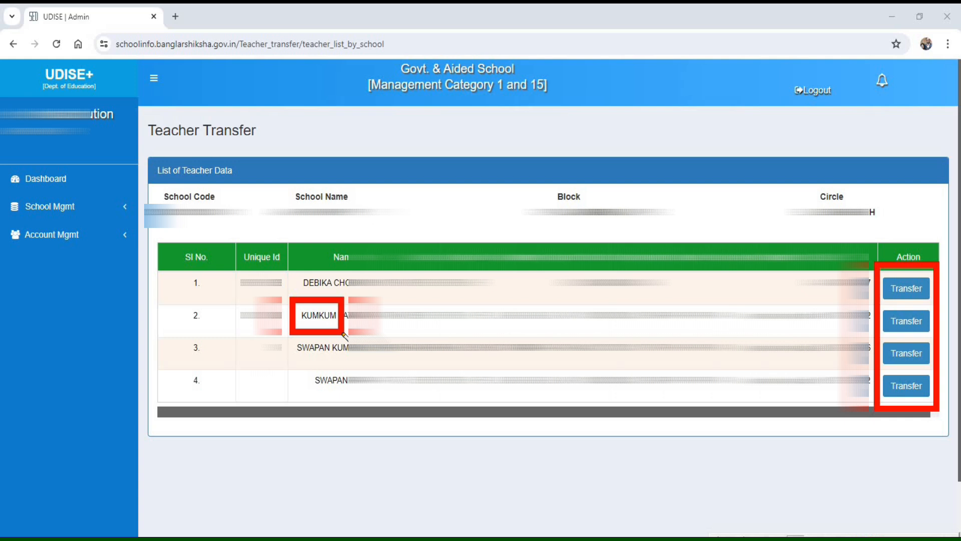
key(Escape)
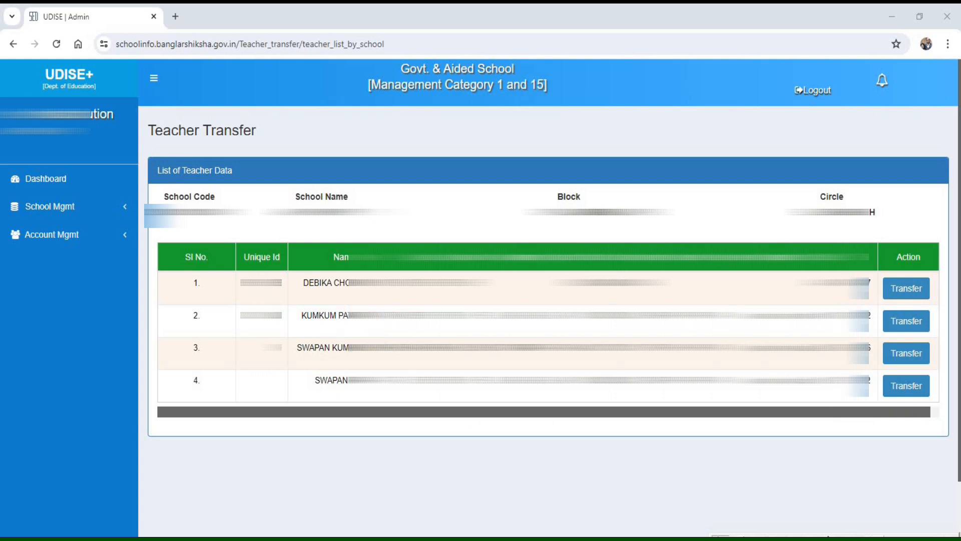
click(906, 321)
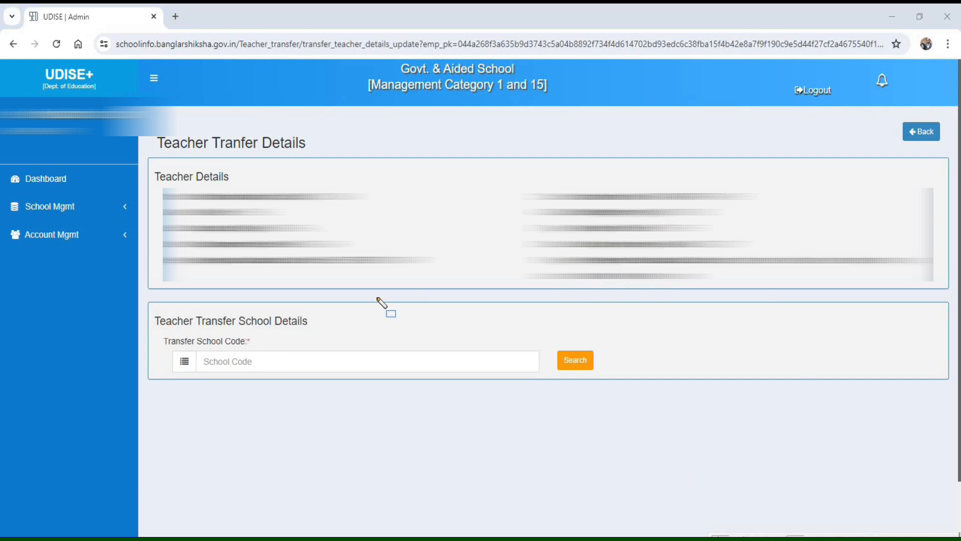
mouse_move(141, 151)
mouse_down()
mouse_move(382, 289)
mouse_move(875, 307)
mouse_move(952, 296)
mouse_up()
mouse_move(141, 290)
mouse_down()
mouse_move(178, 373)
mouse_move(300, 398)
mouse_move(681, 396)
mouse_move(664, 395)
mouse_up()
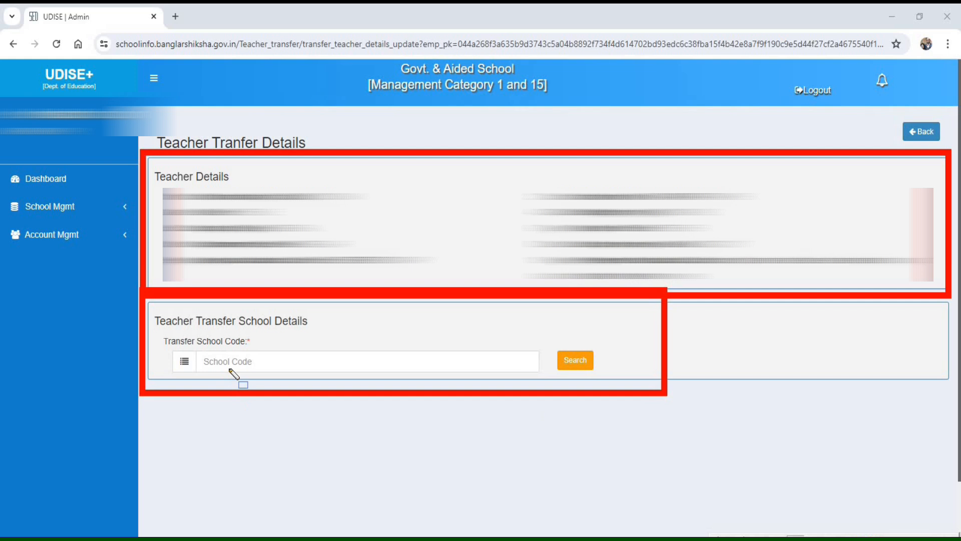
mouse_move(156, 331)
mouse_down()
mouse_move(268, 399)
mouse_move(472, 396)
mouse_up()
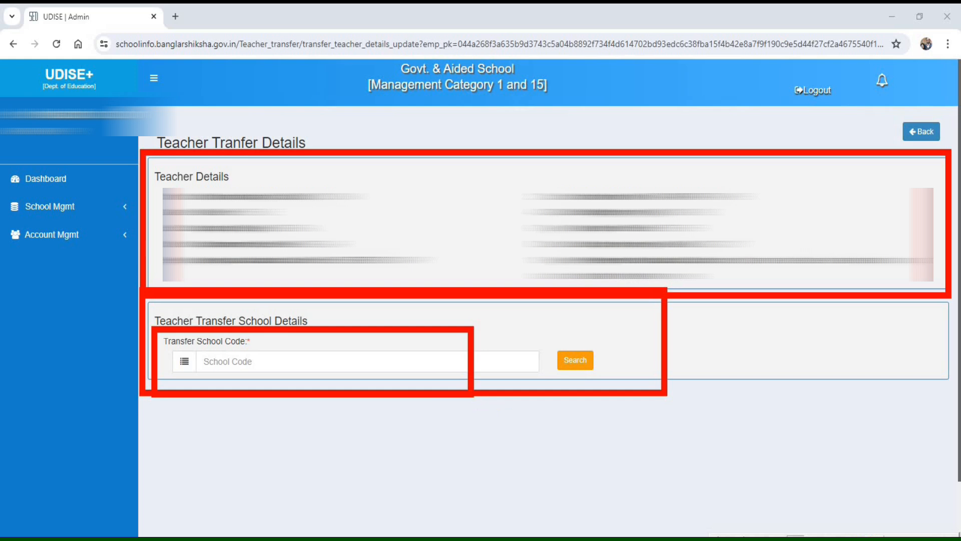
click(876, 538)
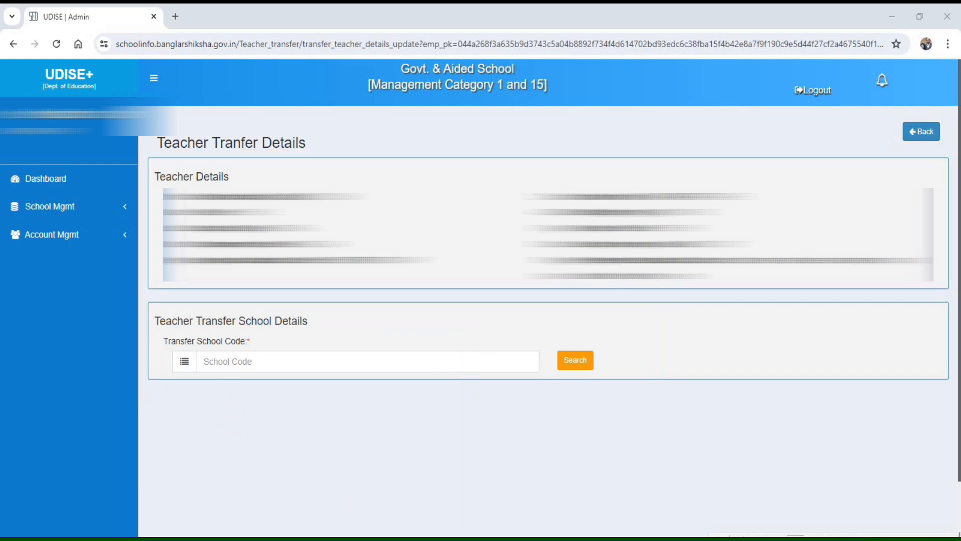
- Enter the destination school's code as the transfer school code for the teacher
click(241, 366)
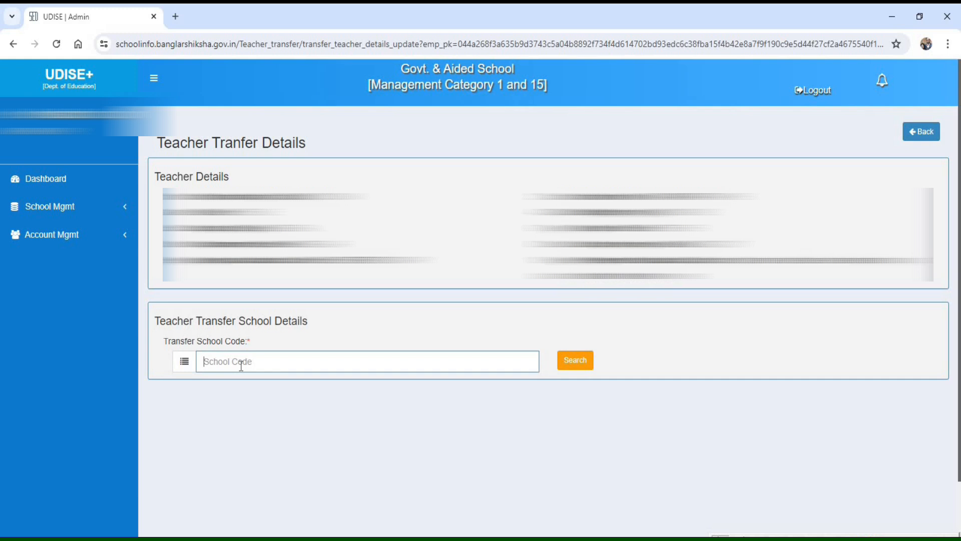
text(1923090)
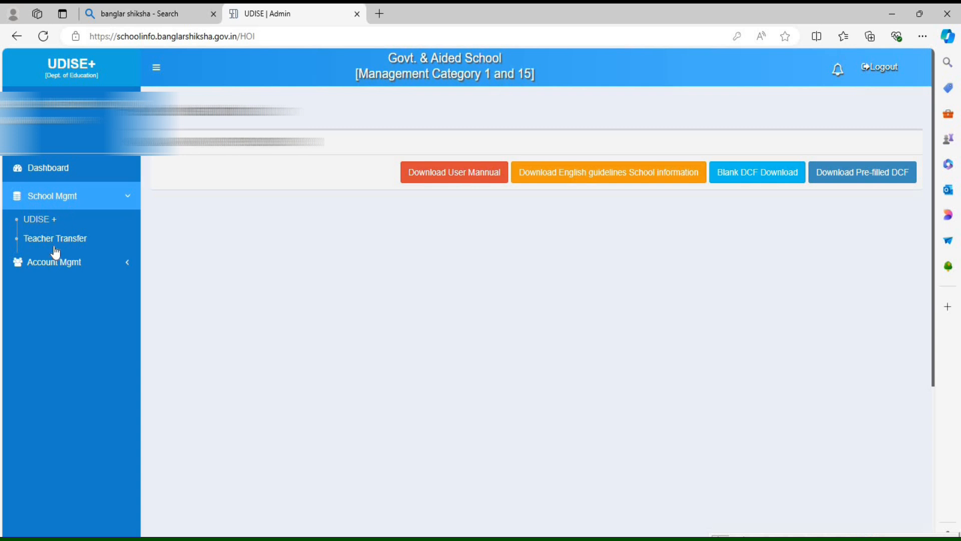
- In Microsoft Edge, open Section 3, Teaching and Non-Teaching Staff, from the other school's UDISE+ section list
click(40, 223)
scroll(516, 334, down, 6)
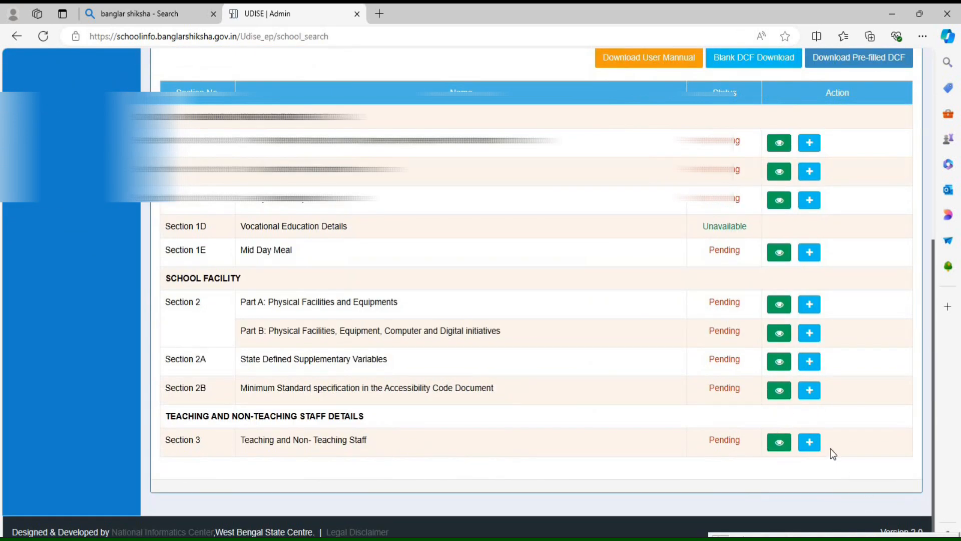
click(811, 445)
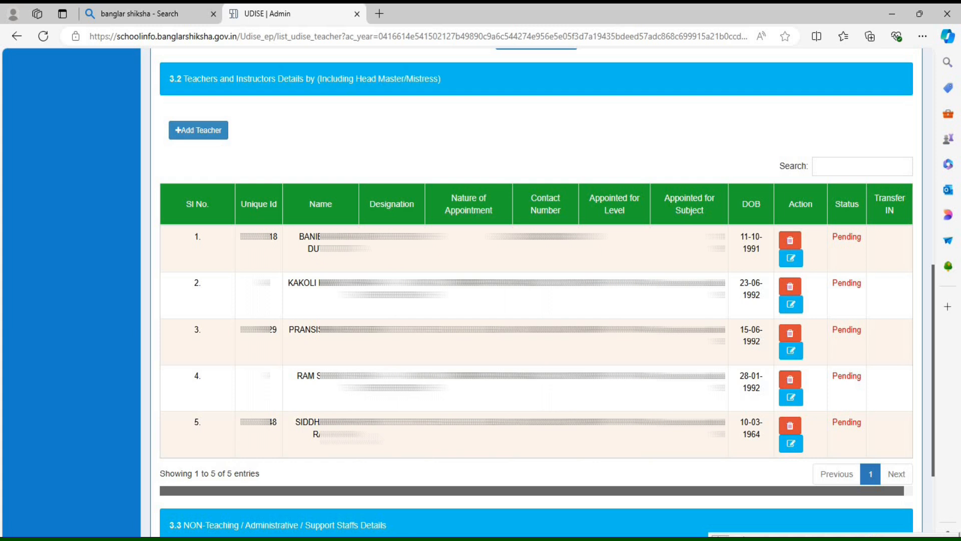
- Leave the staff details and open the other school's Teacher Transfer page
scroll(64, 204, up, 10)
click(60, 195)
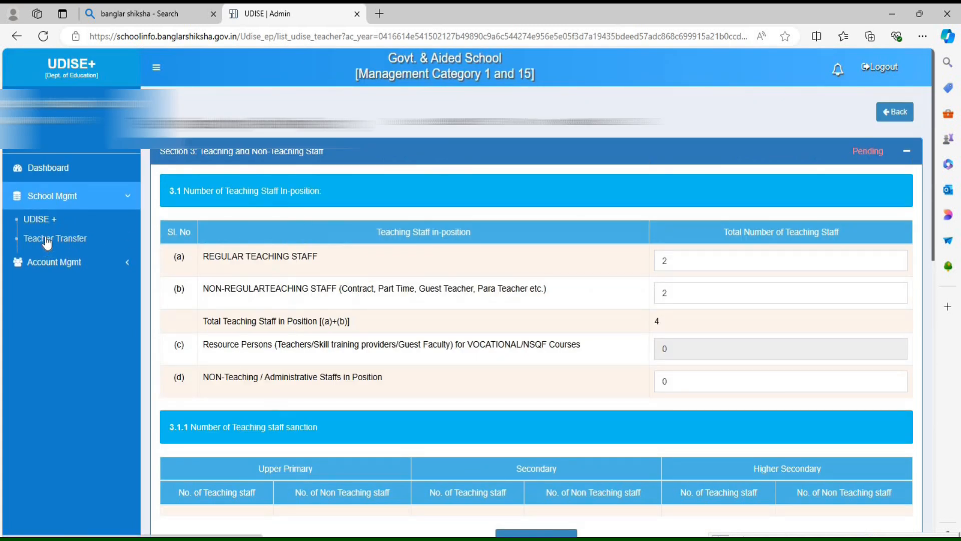
click(47, 240)
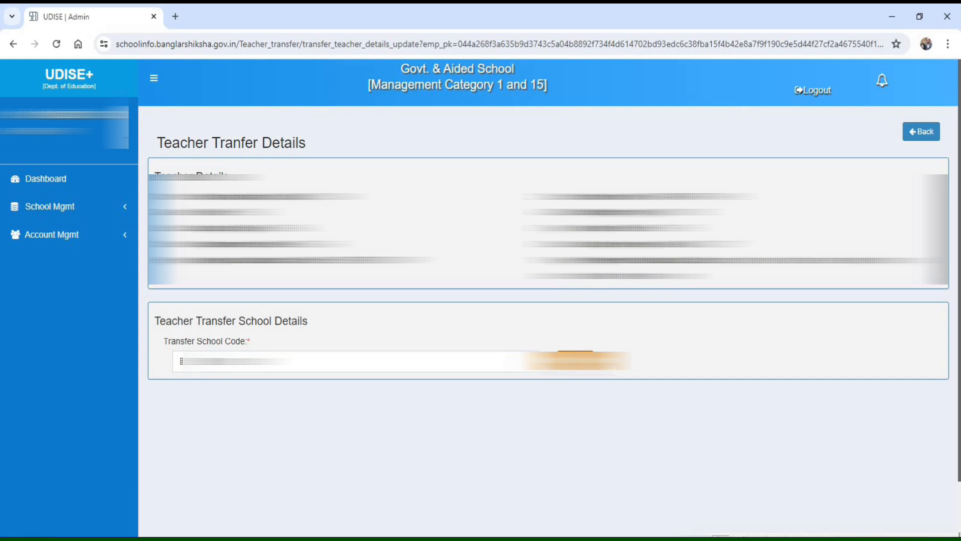
- In Google Chrome, submit the teacher's transfer to the entered destination school and confirm it
scroll(738, 358, down, 2)
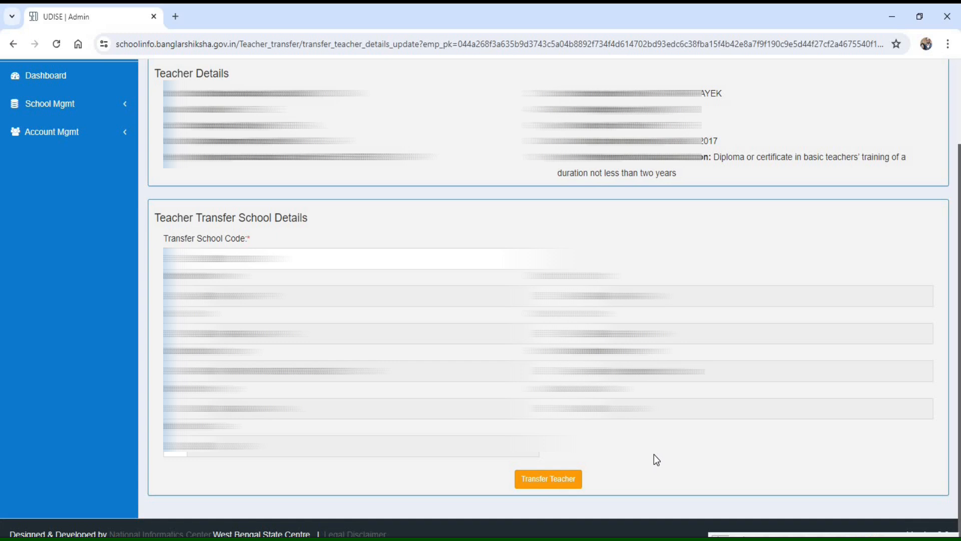
click(548, 480)
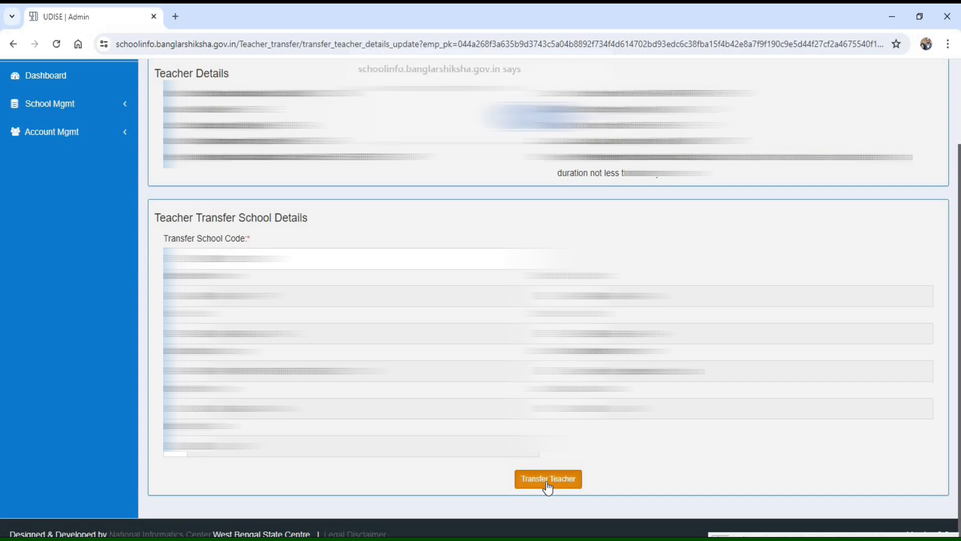
click(534, 125)
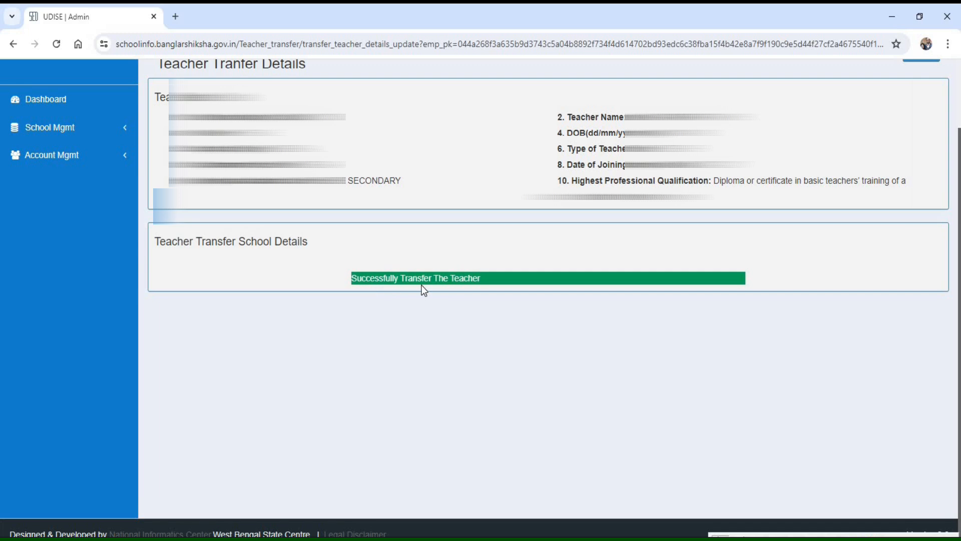
- Check the sending school's Teacher Transfer list, and open Section 3, Teaching and Non-Teaching Staff, from its UDISE+ section list
click(47, 128)
click(47, 170)
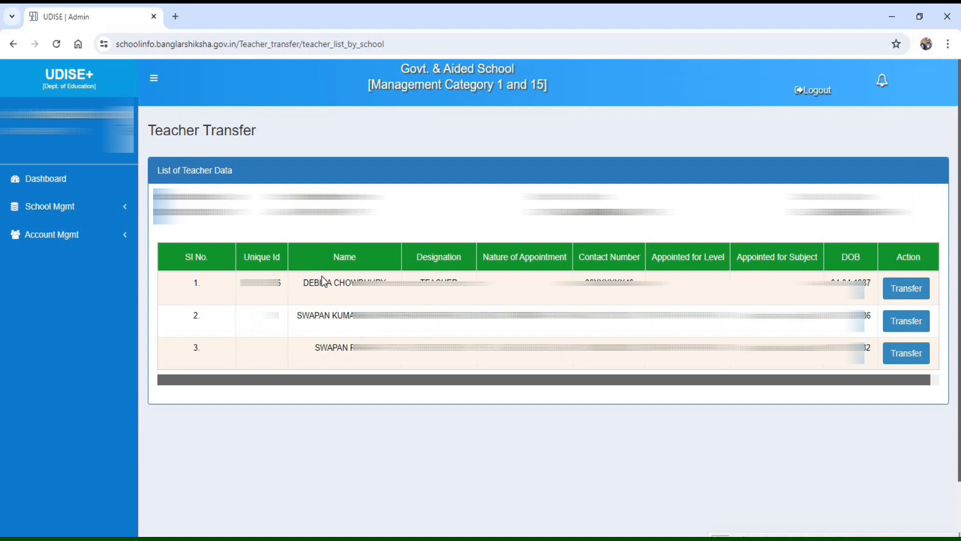
click(65, 206)
click(48, 231)
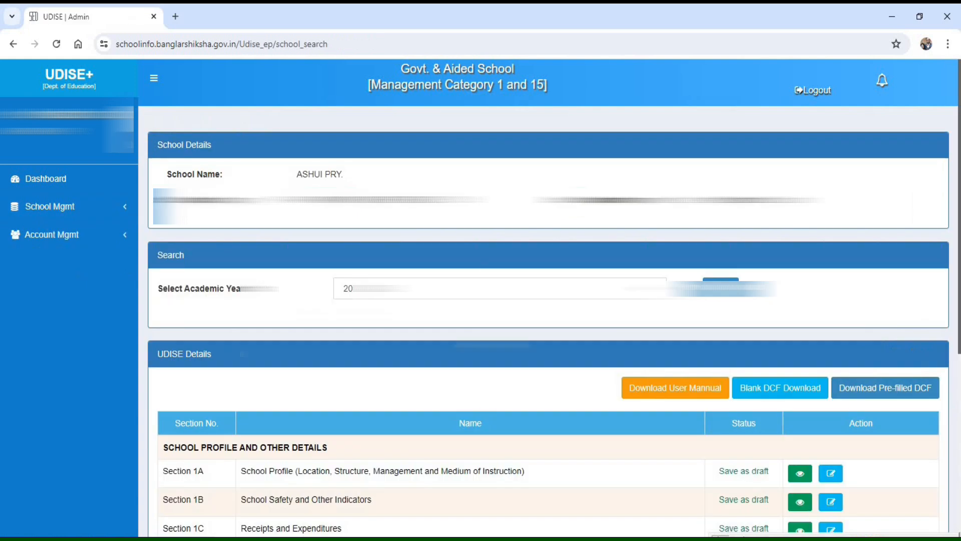
scroll(854, 480, down, 6)
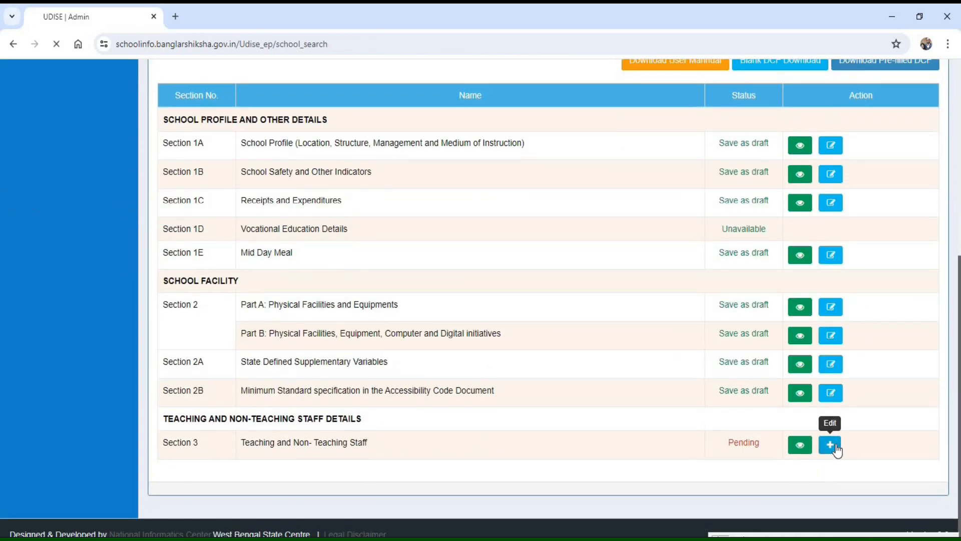
click(830, 445)
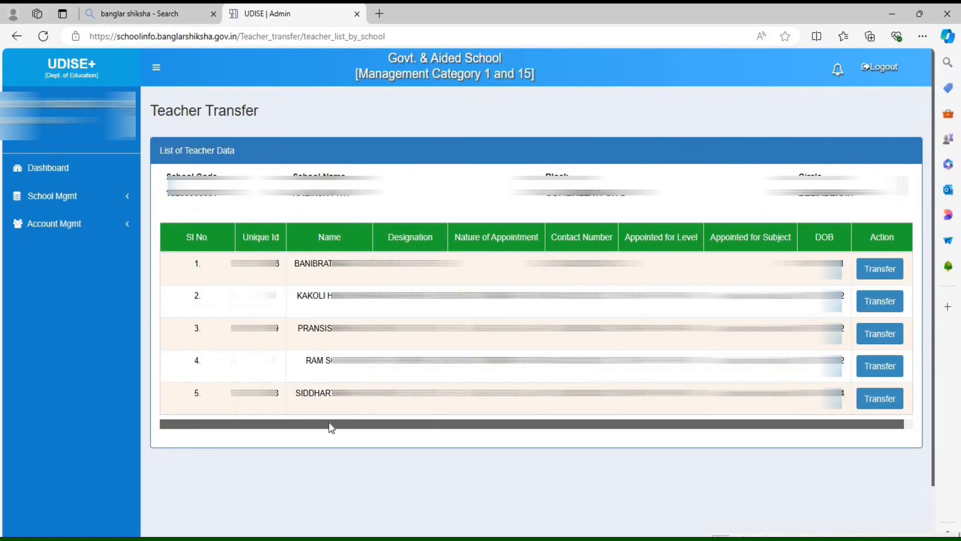
- In Microsoft Edge, open Section 3, Teaching and Non-Teaching Staff, from the receiving school's UDISE+ section list
click(60, 173)
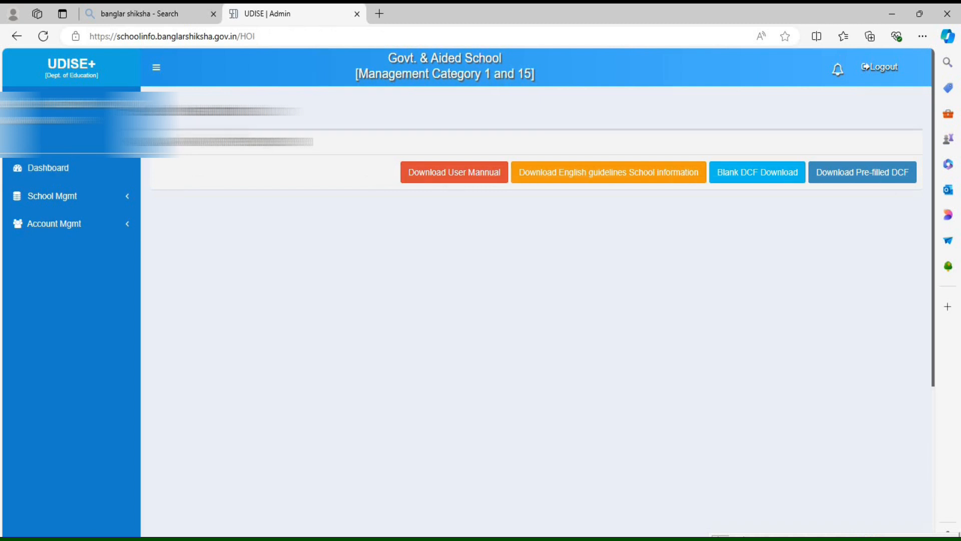
click(71, 195)
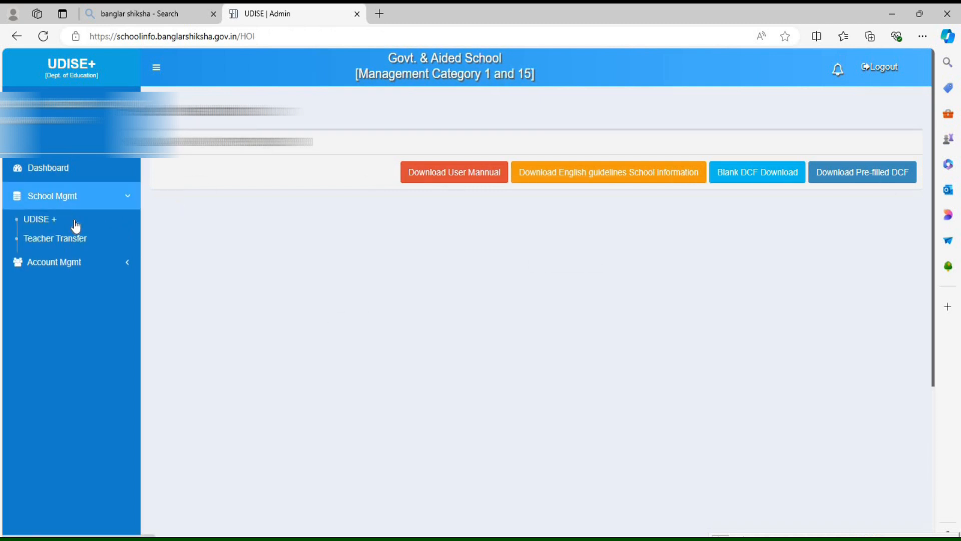
click(43, 222)
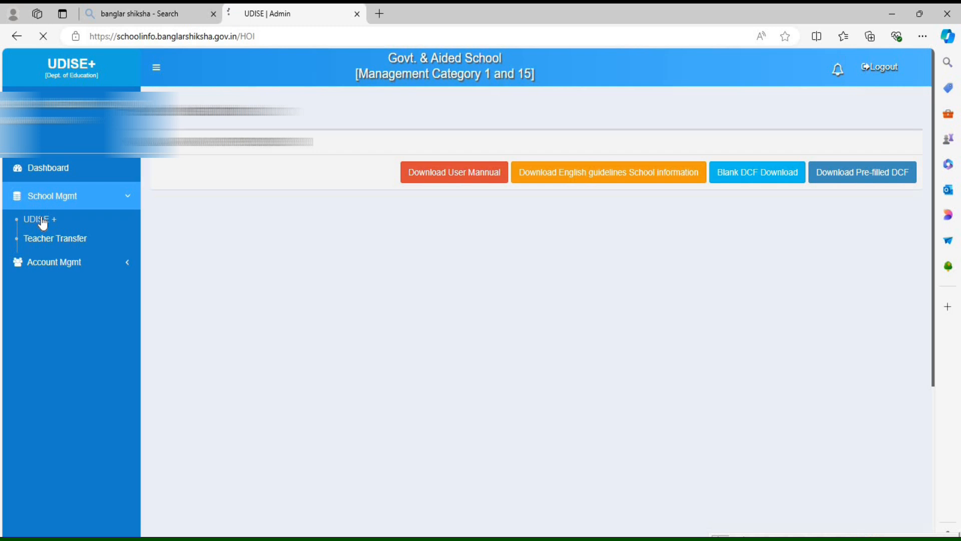
scroll(570, 367, down, 6)
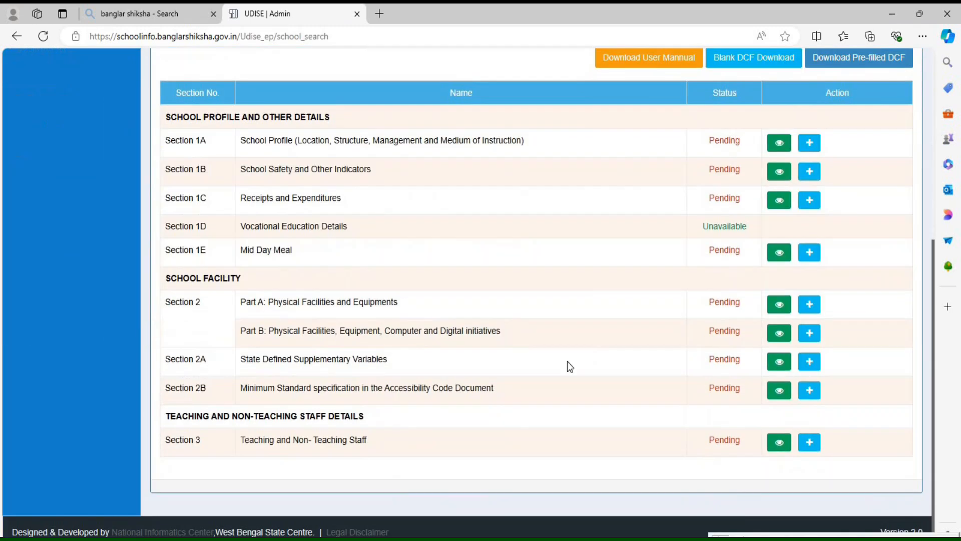
click(809, 448)
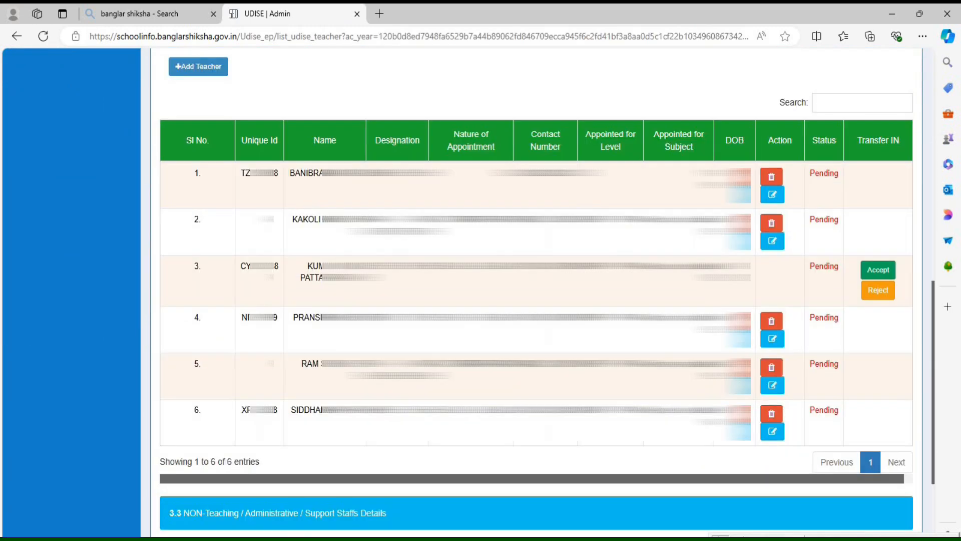
- Accept the incoming transfer of the third listed teacher in the receiving school's staff list
mouse_move(179, 271)
mouse_down()
mouse_move(472, 320)
mouse_move(843, 319)
mouse_up()
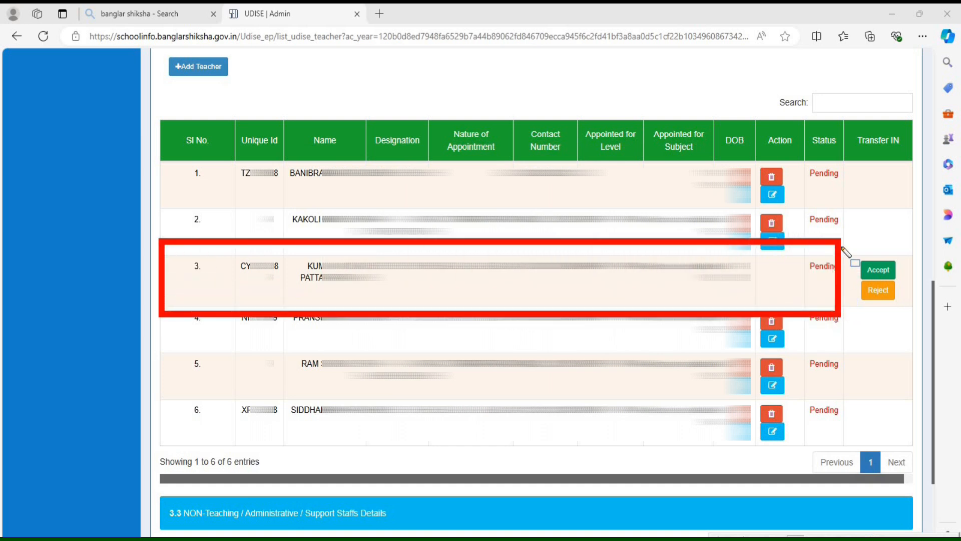
mouse_move(845, 240)
mouse_down()
mouse_move(896, 313)
mouse_move(910, 310)
mouse_up()
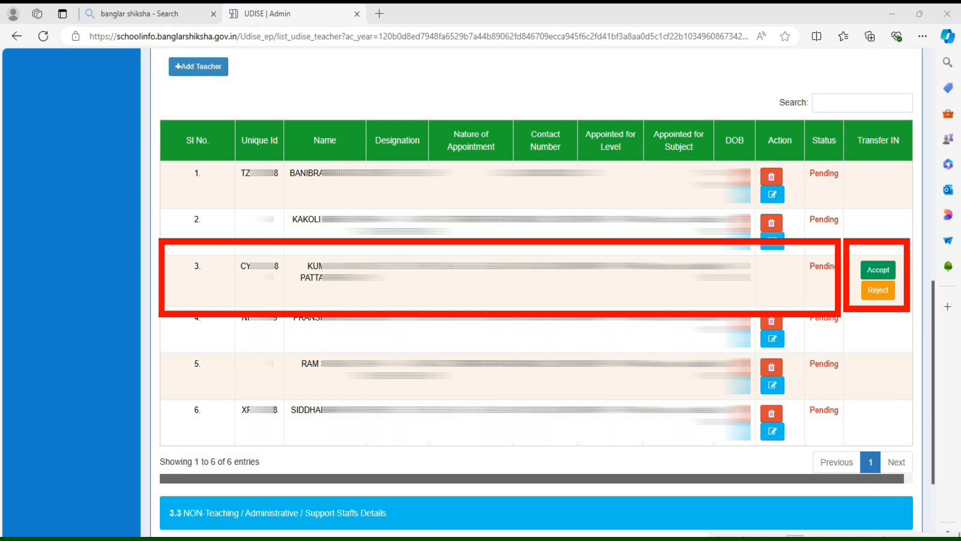
click(877, 273)
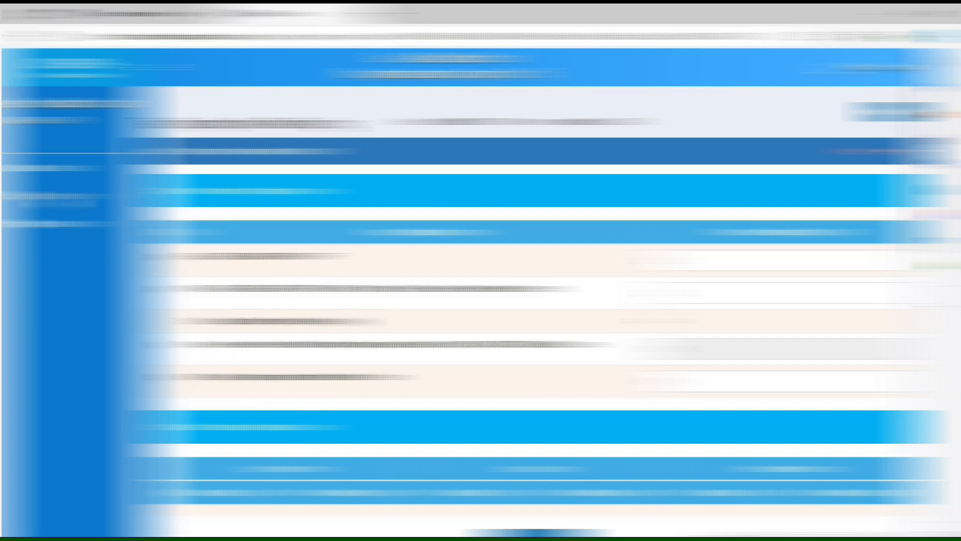
- Open the receiving school's Teacher Transfer list and check the entry of the accepted teacher
click(48, 199)
click(48, 242)
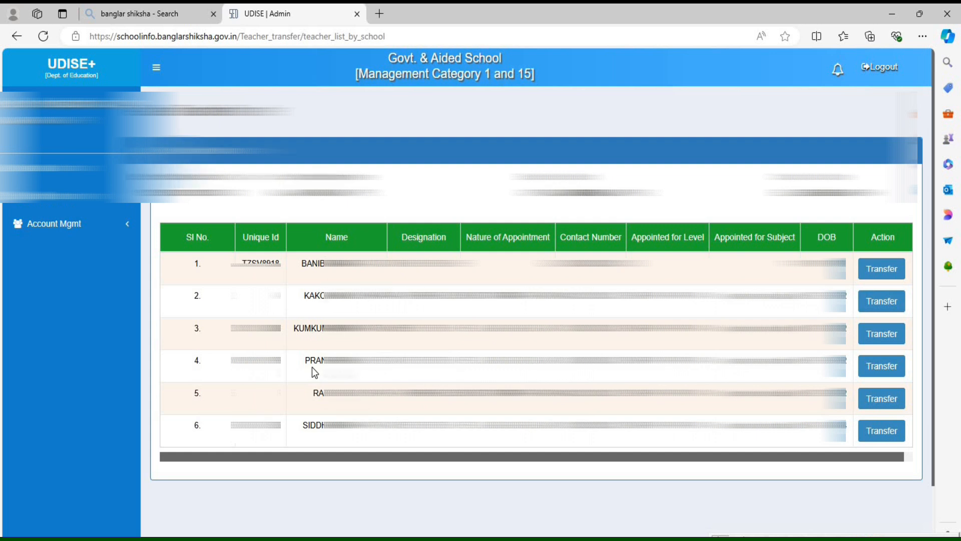
drag(230, 328, 848, 339)
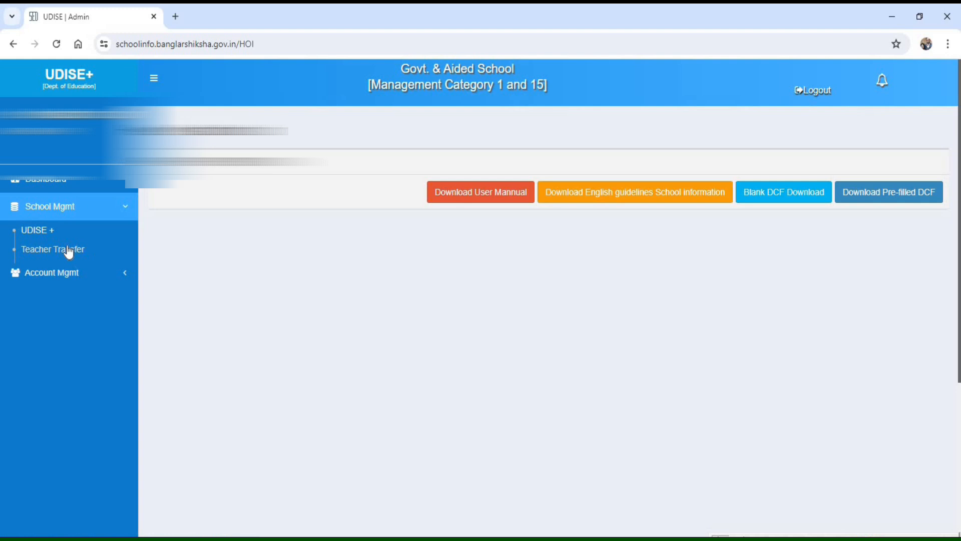
click(67, 250)
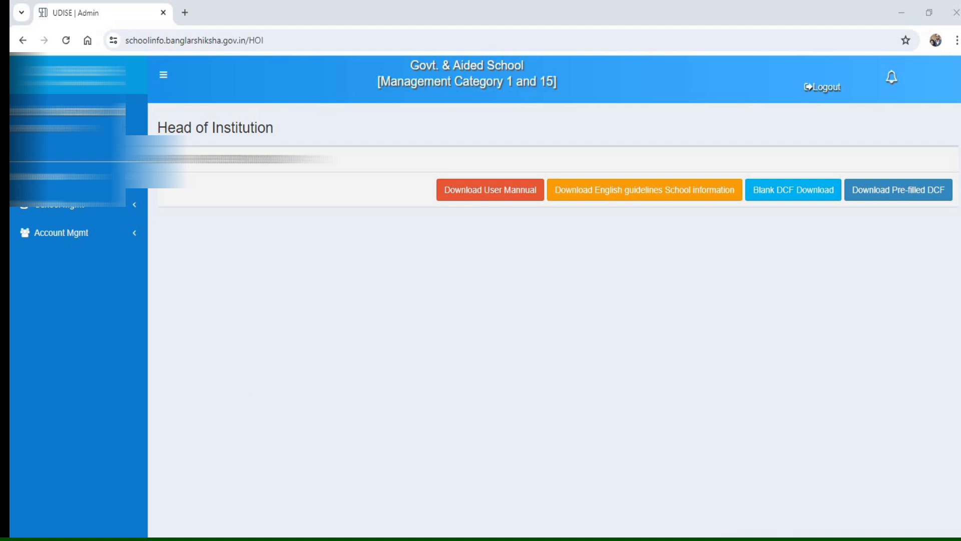
mouse_move(835, 159)
mouse_down()
mouse_move(847, 218)
mouse_move(960, 214)
mouse_up()
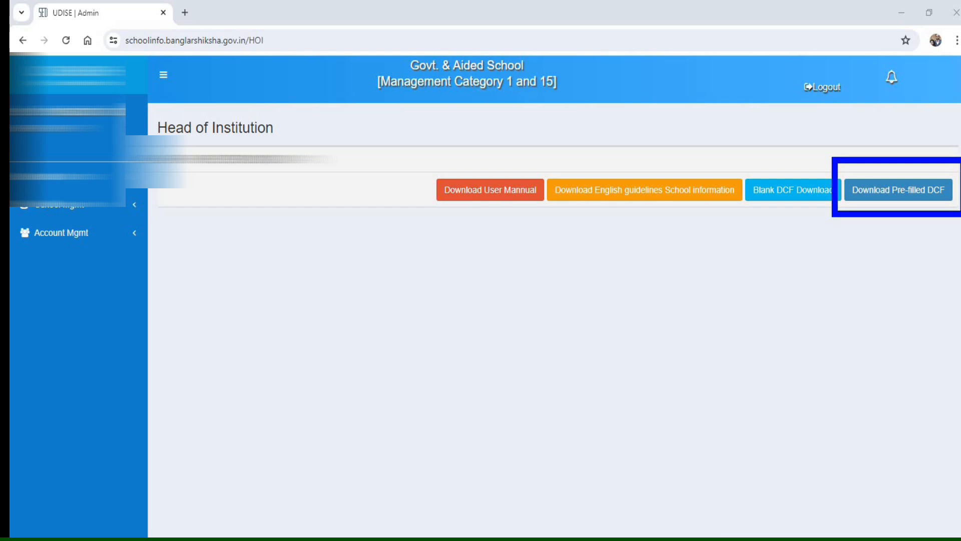
mouse_move(742, 167)
mouse_down()
mouse_move(777, 223)
mouse_move(845, 214)
mouse_up()
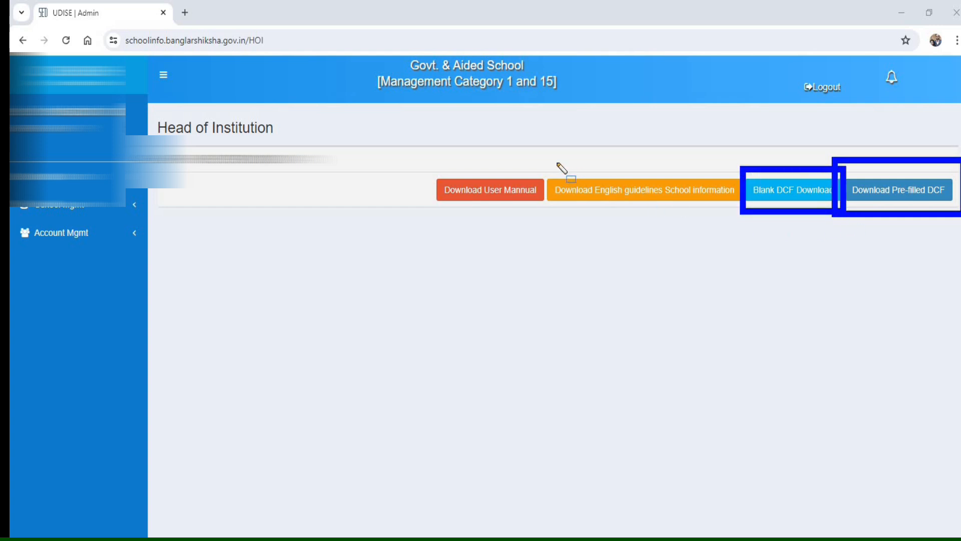
drag(544, 162, 745, 212)
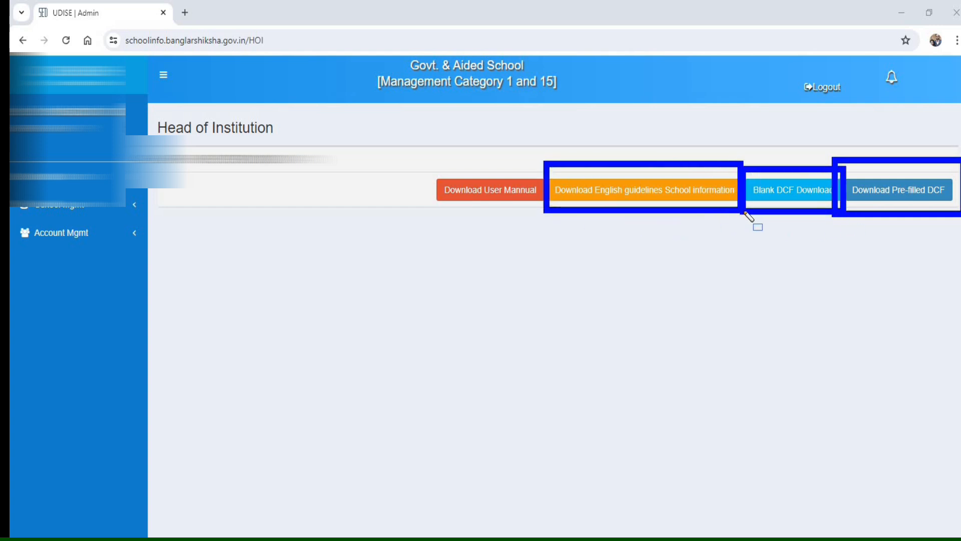
mouse_move(421, 161)
mouse_down()
mouse_move(528, 218)
mouse_move(552, 218)
mouse_up()
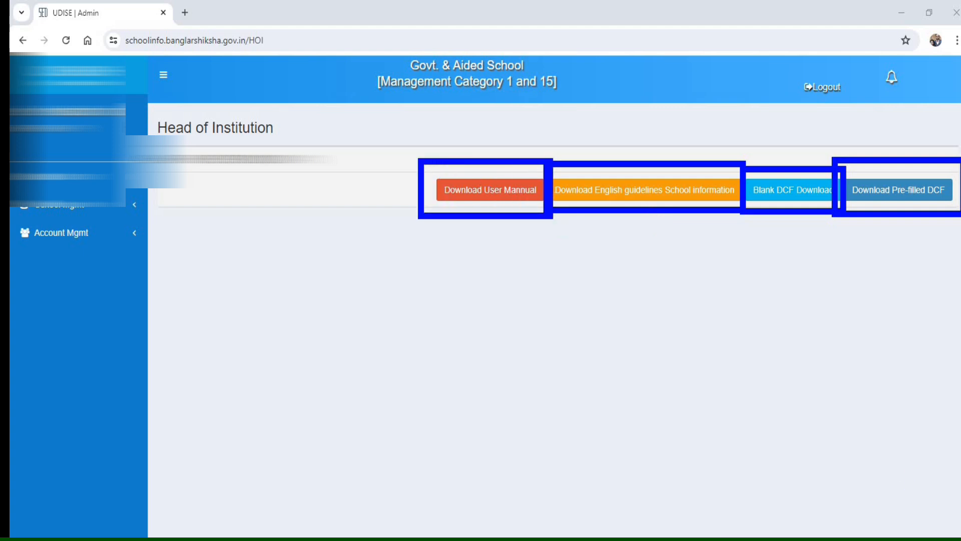
key(Escape)
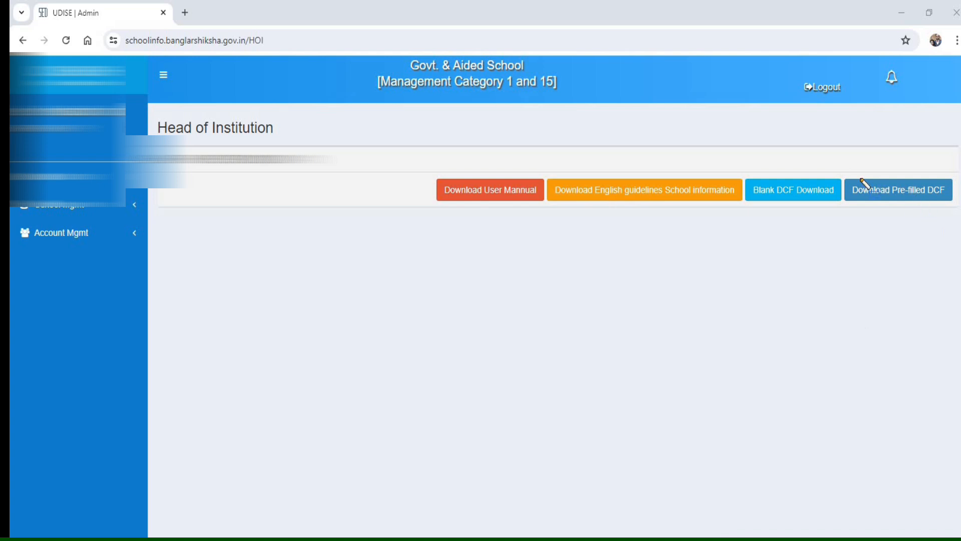
mouse_move(837, 161)
mouse_down()
mouse_move(940, 221)
mouse_move(957, 216)
mouse_up()
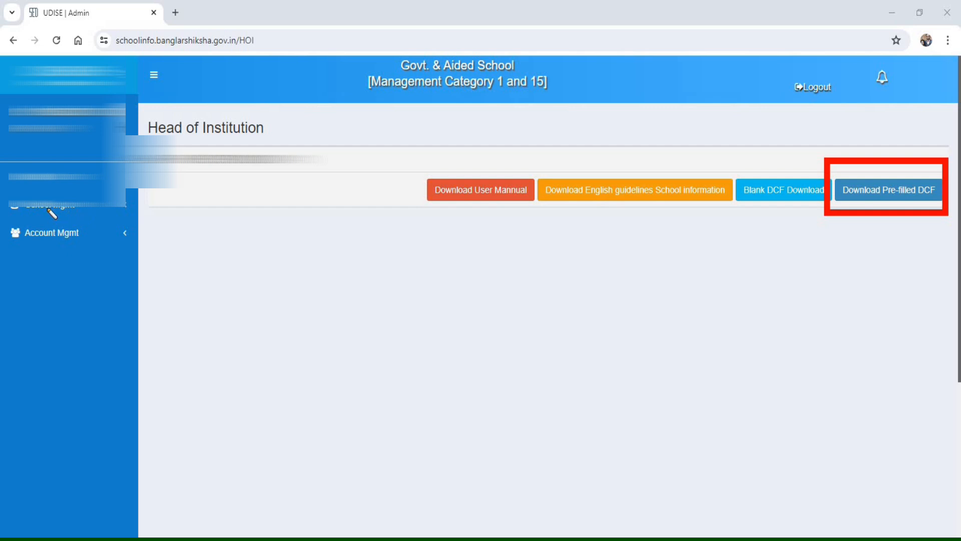
mouse_move(2, 183)
mouse_down()
mouse_move(17, 207)
mouse_move(153, 221)
mouse_up()
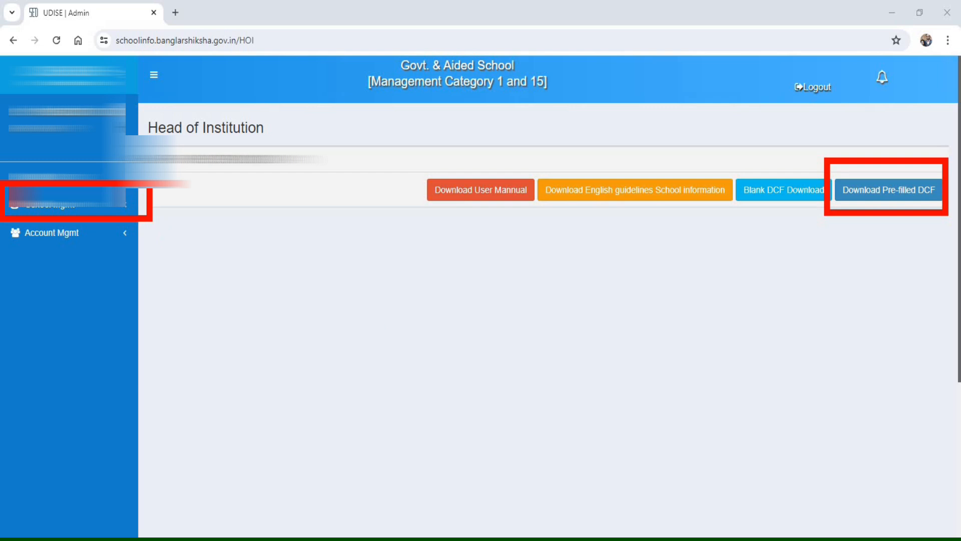
key(Escape)
- In Google Chrome, open the school's UDISE+ section list from the Head of Institution dashboard
click(54, 213)
drag(2, 212, 91, 240)
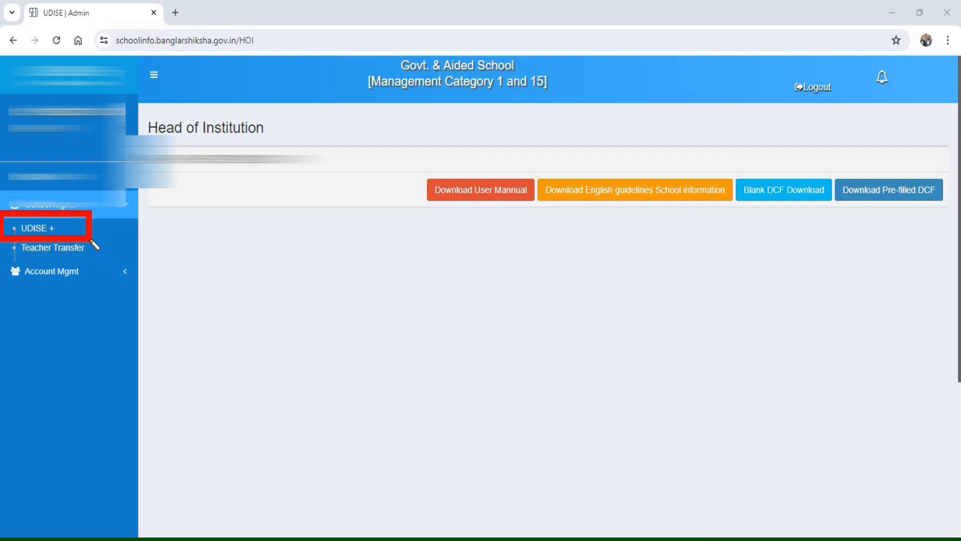
drag(2, 234, 99, 260)
key(Escape)
click(29, 228)
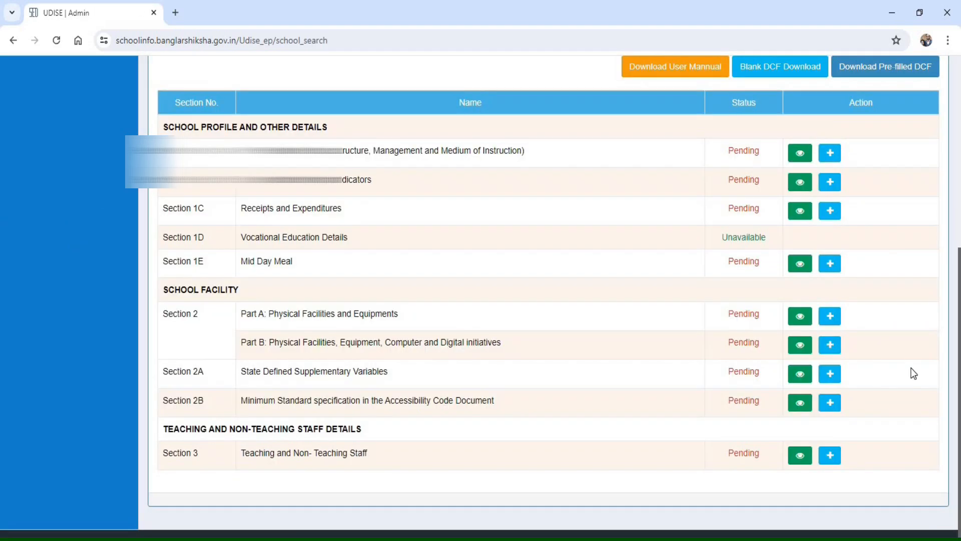
- Examine the UDISE+ sections from 1A to 3 with their statuses and their view and edit actions
scroll(914, 373, down, 1)
scroll(909, 374, up, 1)
scroll(909, 374, down, 1)
scroll(909, 374, up, 1)
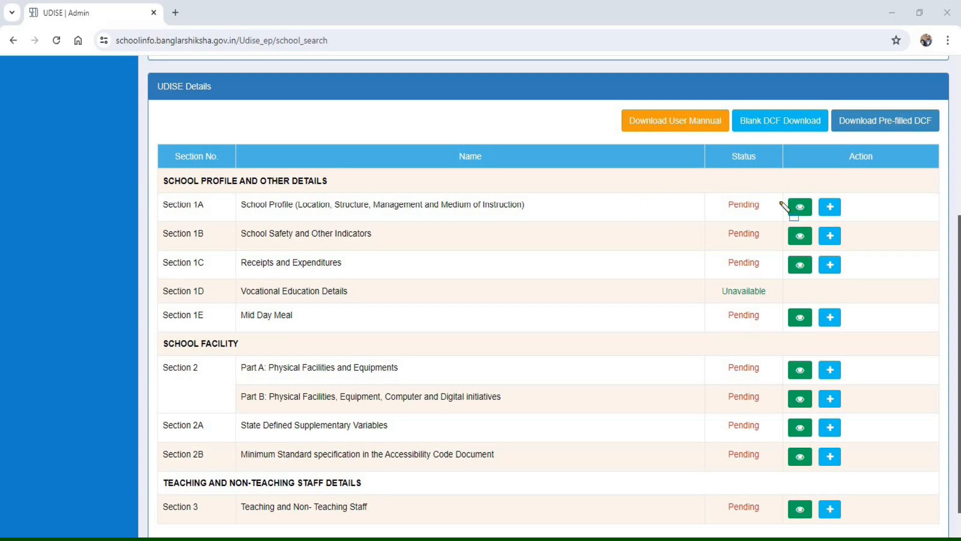
mouse_move(779, 185)
mouse_down()
mouse_move(819, 234)
mouse_move(819, 533)
mouse_up()
mouse_move(813, 191)
mouse_down()
mouse_move(854, 301)
mouse_move(865, 382)
mouse_move(858, 535)
mouse_up()
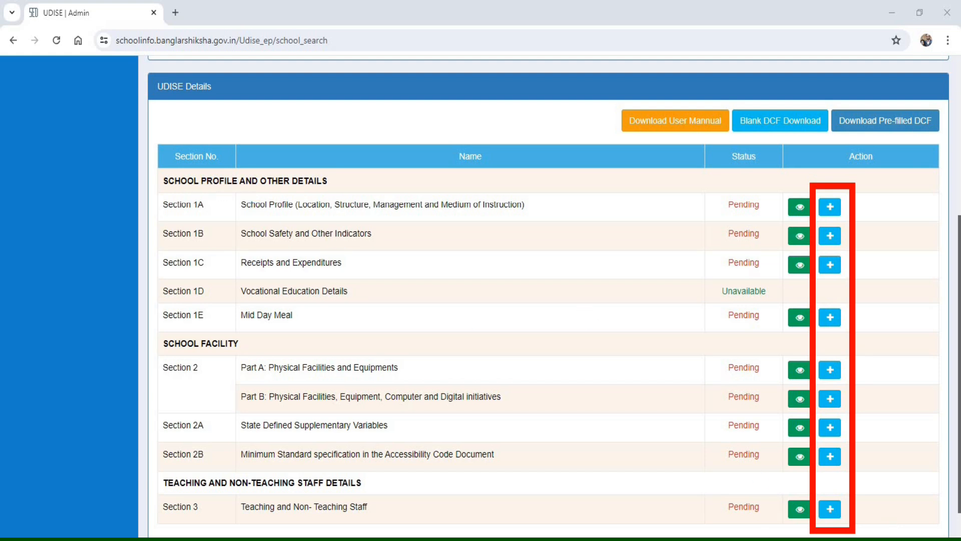
drag(142, 185, 703, 242)
mouse_move(803, 242)
mouse_down()
mouse_move(871, 240)
mouse_move(878, 231)
mouse_move(867, 225)
mouse_up()
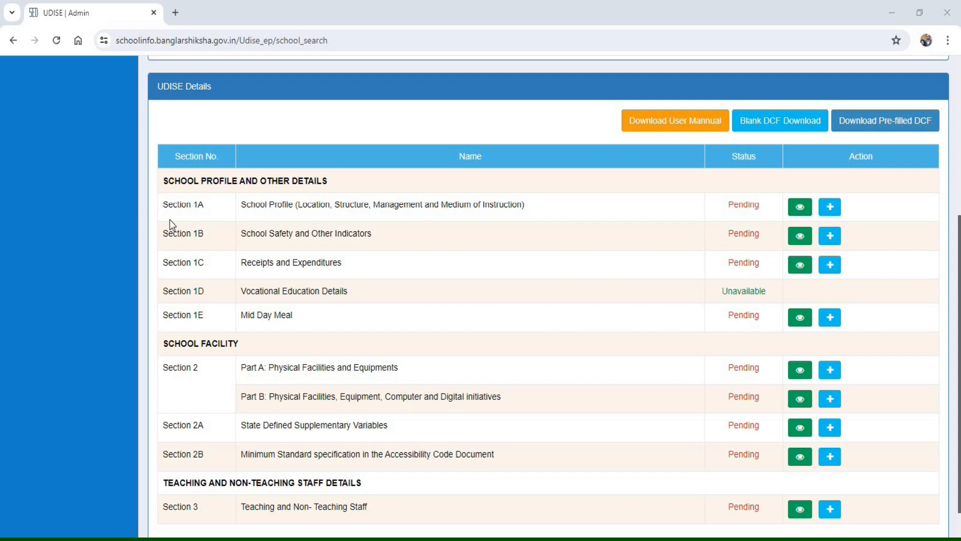
- Open Section 1A, School Profile, for editing and review it down to 1.10 School Contact Details
click(831, 207)
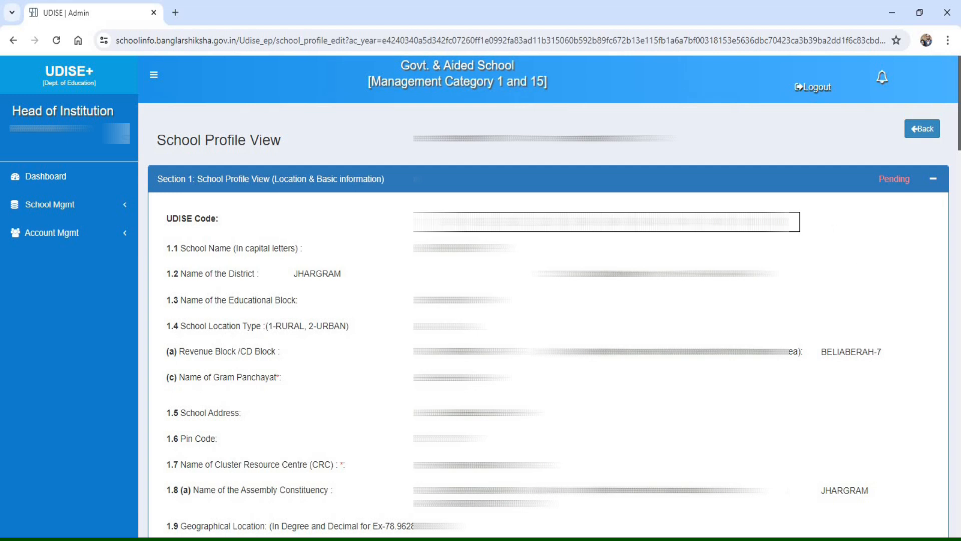
mouse_move(401, 197)
mouse_down()
mouse_move(801, 255)
mouse_move(833, 251)
mouse_move(831, 312)
mouse_up()
mouse_move(829, 353)
mouse_down()
mouse_move(826, 522)
mouse_move(921, 531)
mouse_move(909, 516)
mouse_up()
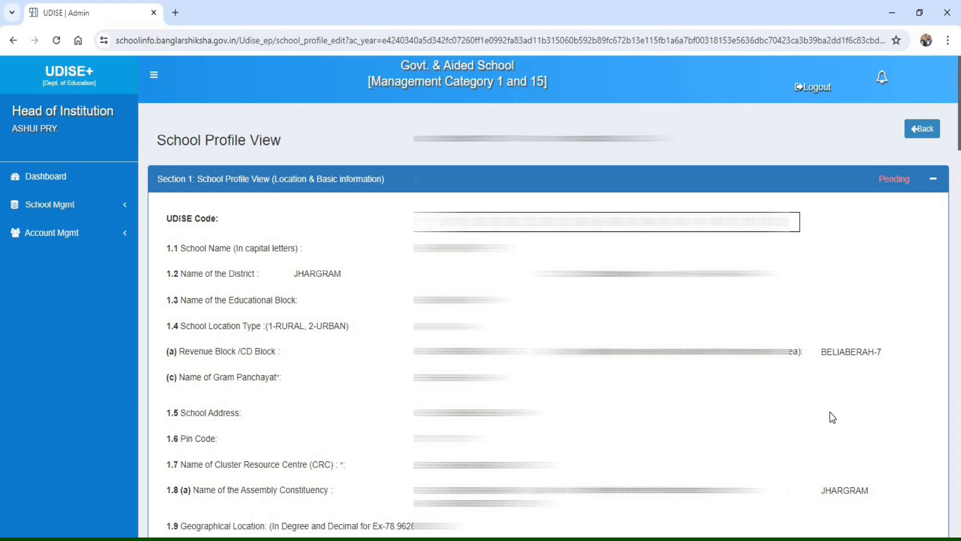
scroll(832, 416, down, 3)
scroll(832, 416, down, 5)
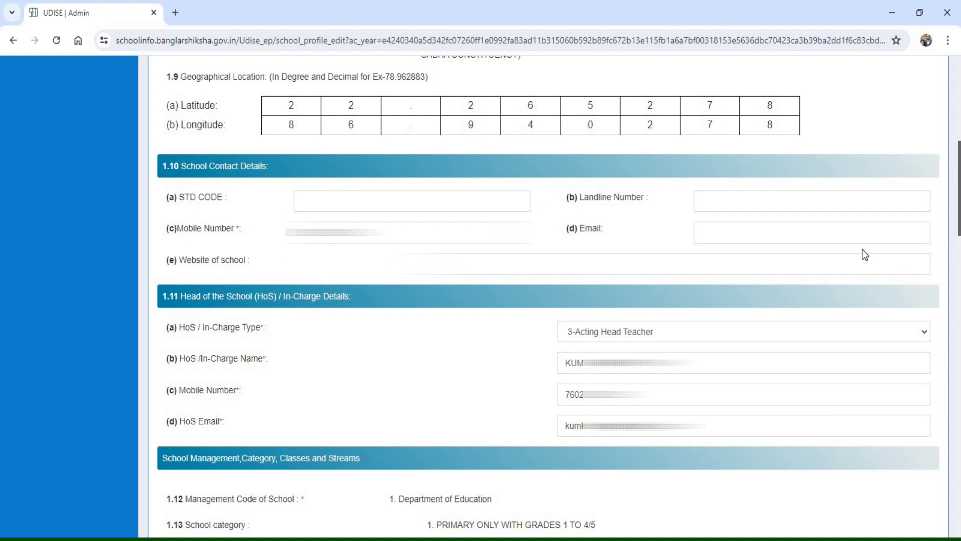
scroll(862, 249, down, 1)
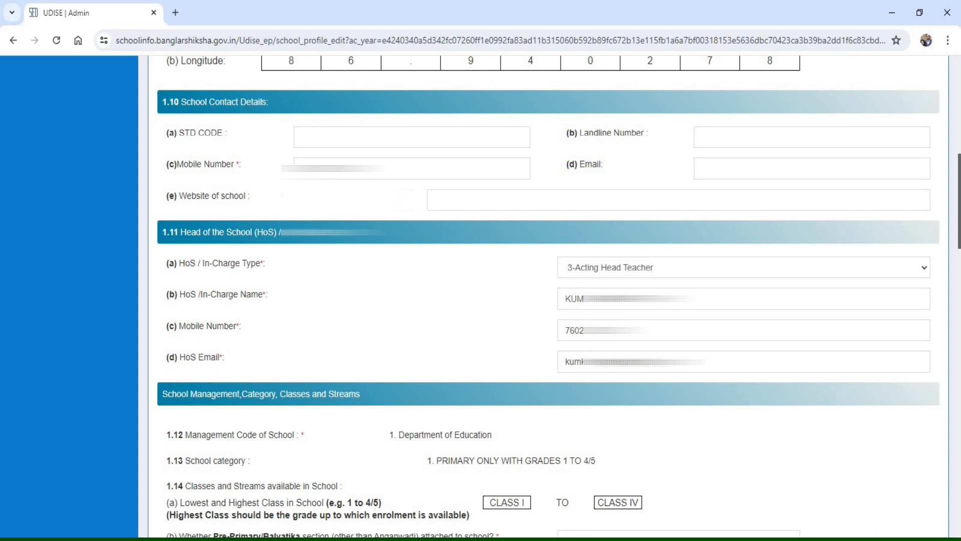
drag(136, 80, 305, 115)
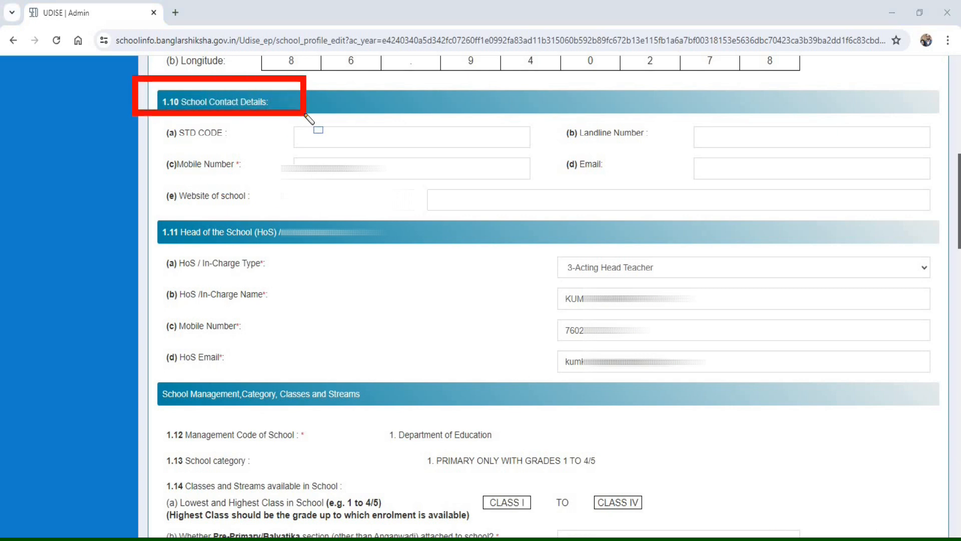
- Set the HoS / In-Charge Type in 1.11 to 1-Head Master/Principal and check the HoS name, mobile number and email fields
mouse_move(277, 150)
mouse_down()
mouse_move(299, 174)
mouse_move(540, 187)
mouse_up()
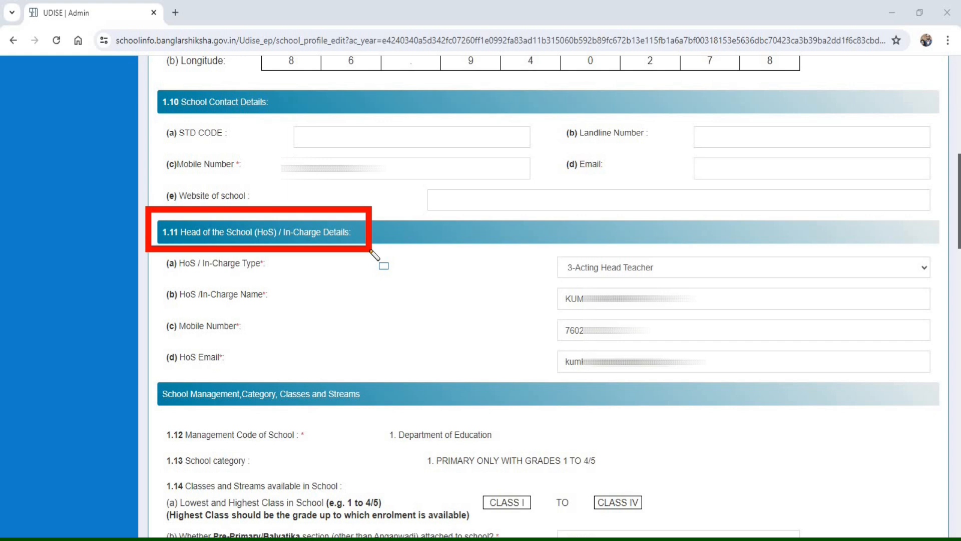
mouse_move(150, 253)
mouse_down()
mouse_move(181, 272)
mouse_move(297, 276)
mouse_up()
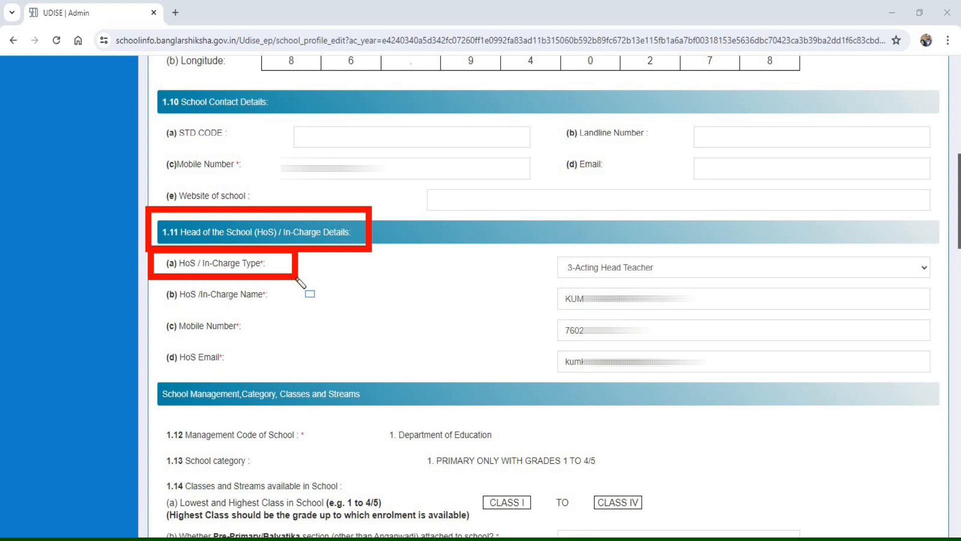
key(Escape)
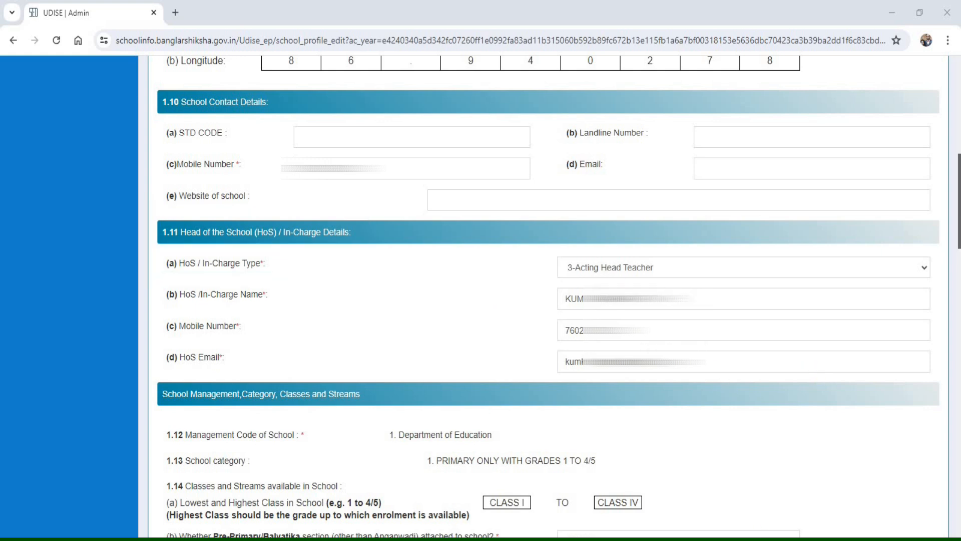
click(614, 272)
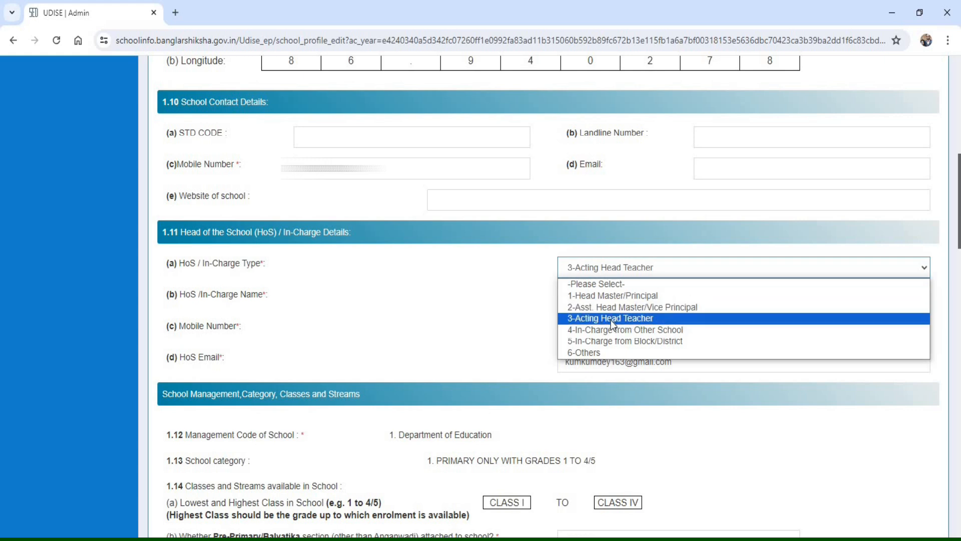
click(627, 295)
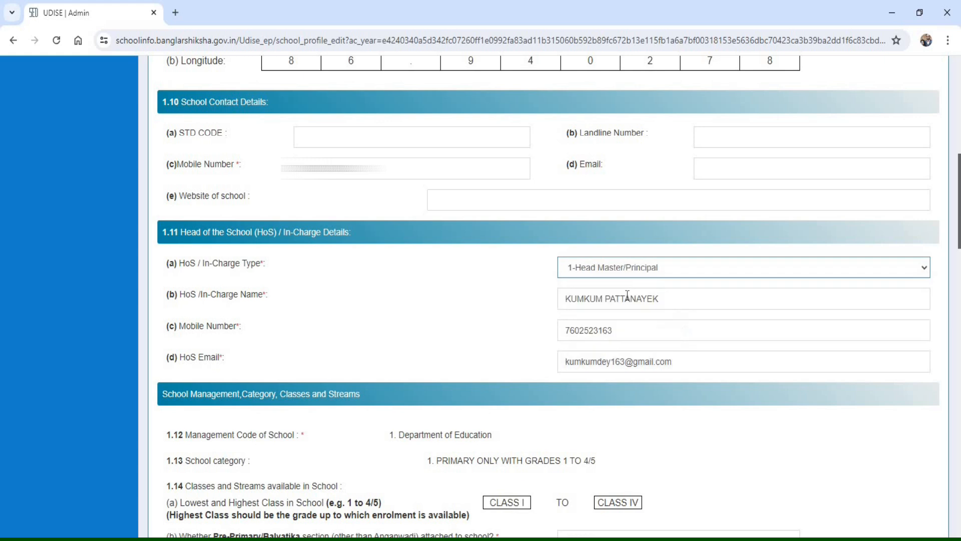
key(Tab)
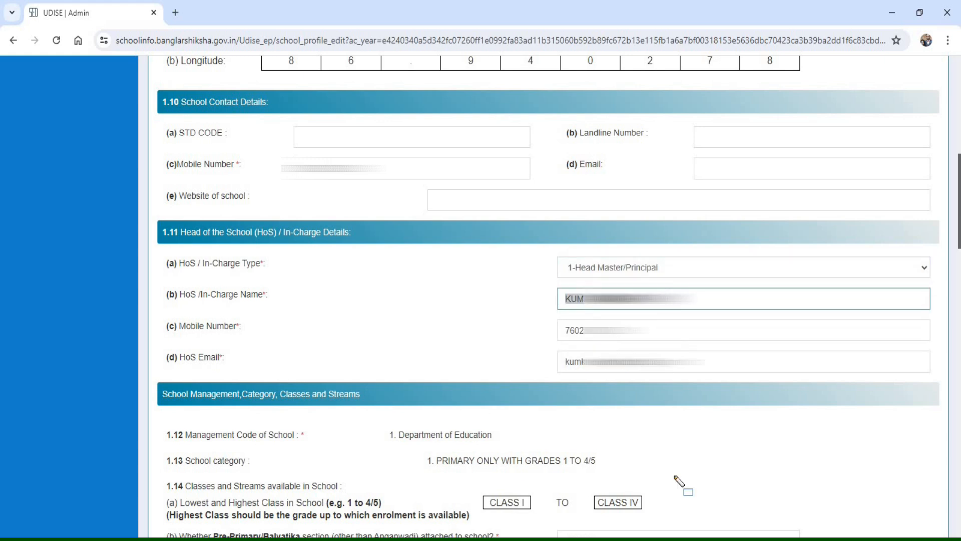
mouse_move(534, 273)
mouse_down()
mouse_move(576, 319)
mouse_move(745, 318)
mouse_up()
drag(862, 315, 943, 319)
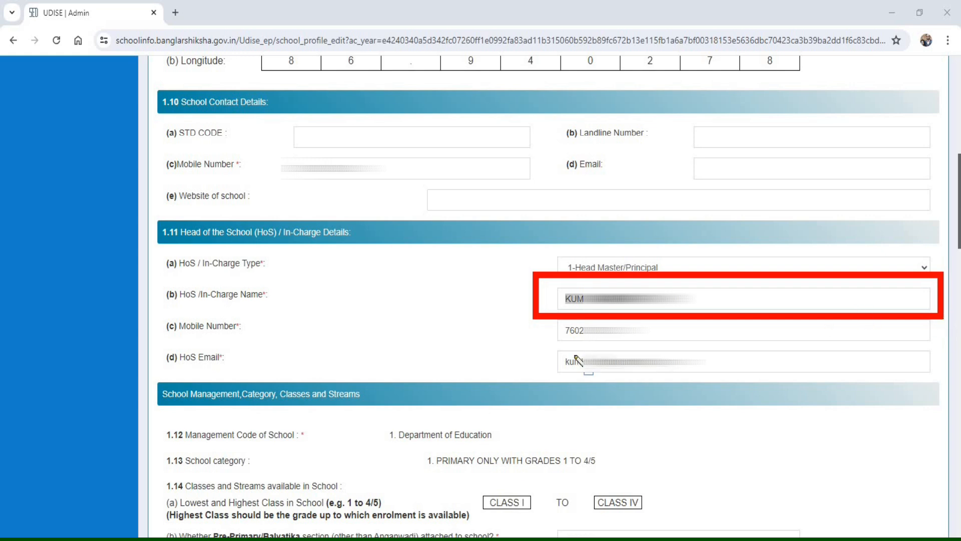
mouse_move(538, 309)
mouse_down()
mouse_move(574, 335)
mouse_move(692, 343)
mouse_up()
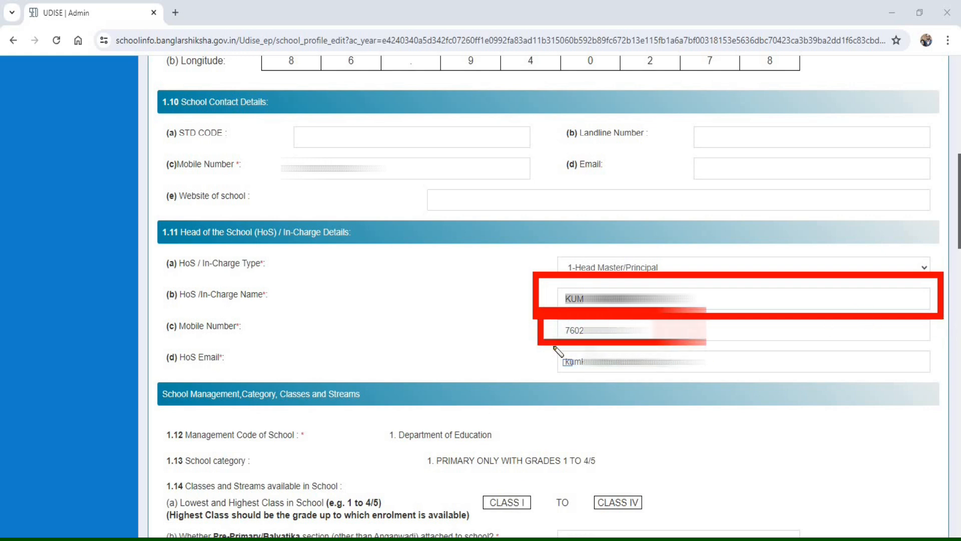
drag(548, 346, 706, 380)
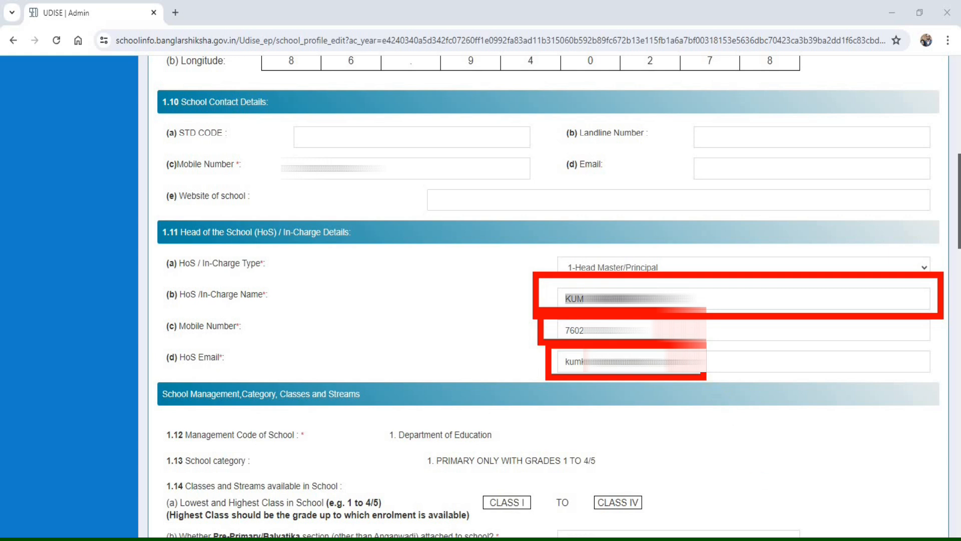
- Review the school's management code, category, class range, pre-primary section details and school type in 1.12 to 1.15
scroll(476, 422, down, 6)
drag(273, 91, 403, 90)
mouse_move(157, 100)
mouse_down()
mouse_move(185, 118)
mouse_move(368, 138)
mouse_move(369, 130)
mouse_up()
drag(377, 96, 553, 126)
mouse_move(402, 113)
mouse_down()
mouse_move(420, 134)
mouse_move(648, 173)
mouse_move(639, 157)
mouse_move(617, 153)
mouse_up()
mouse_move(156, 121)
mouse_down()
mouse_move(173, 142)
mouse_move(209, 143)
mouse_up()
drag(282, 148, 314, 150)
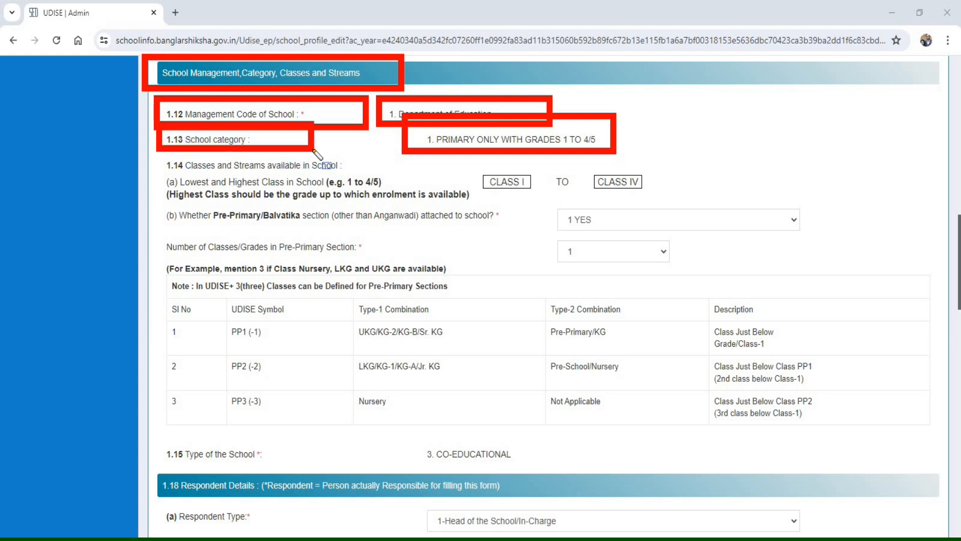
mouse_move(472, 164)
mouse_down()
mouse_move(485, 176)
mouse_move(612, 198)
mouse_move(669, 197)
mouse_move(481, 182)
mouse_move(688, 197)
mouse_up()
key(Delete)
drag(153, 200, 816, 242)
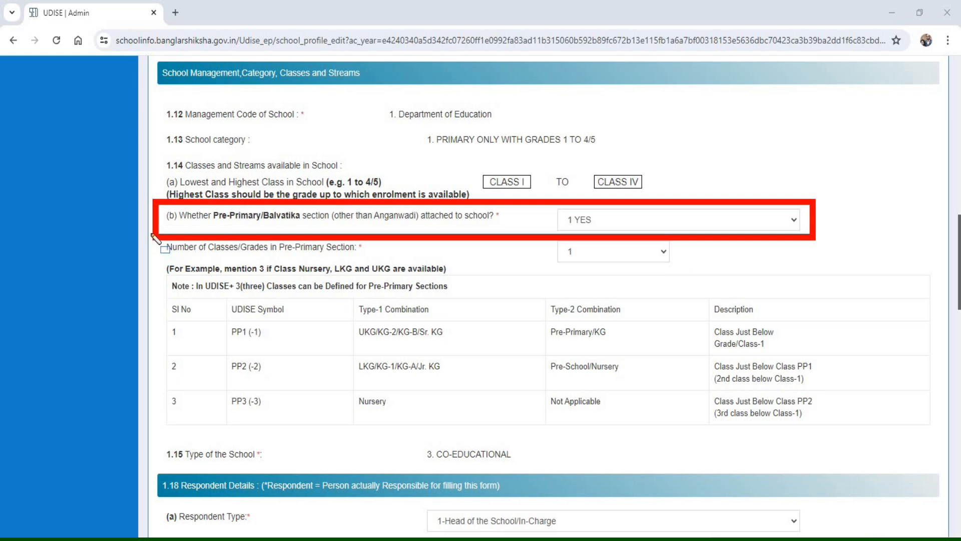
drag(210, 249, 709, 261)
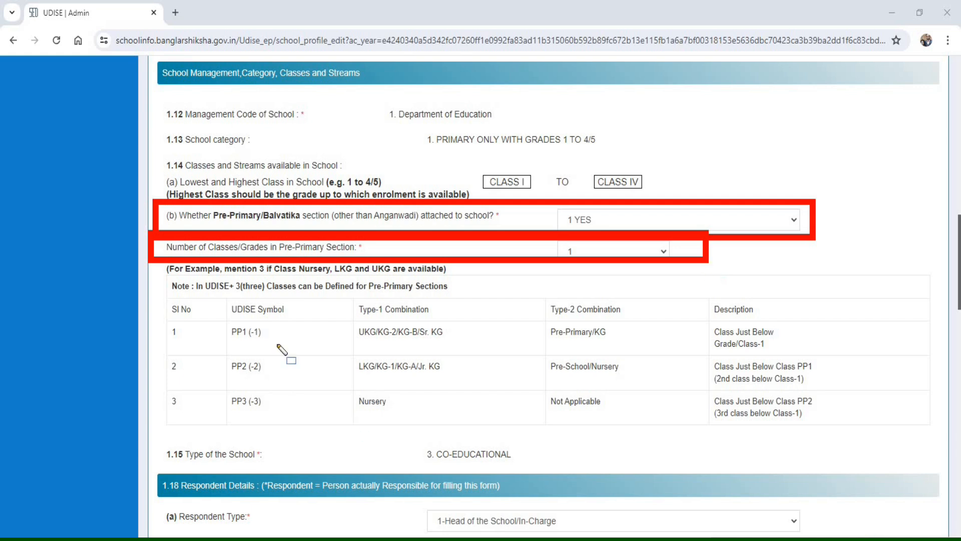
mouse_move(150, 273)
mouse_down()
mouse_move(159, 270)
mouse_move(205, 425)
mouse_move(503, 451)
mouse_move(820, 424)
mouse_move(862, 434)
mouse_move(881, 471)
mouse_move(945, 467)
mouse_up()
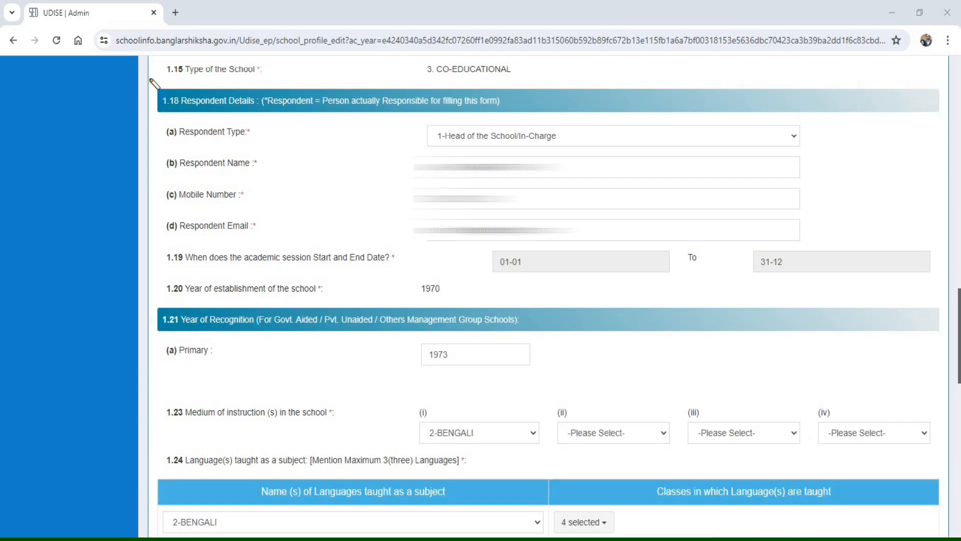
- Select 1-Head of the School/In-Charge as the Respondent Type in 1.18 and check the respondent's name, mobile number and email fields
mouse_move(150, 79)
mouse_down()
mouse_move(232, 116)
mouse_move(551, 122)
mouse_move(535, 116)
mouse_up()
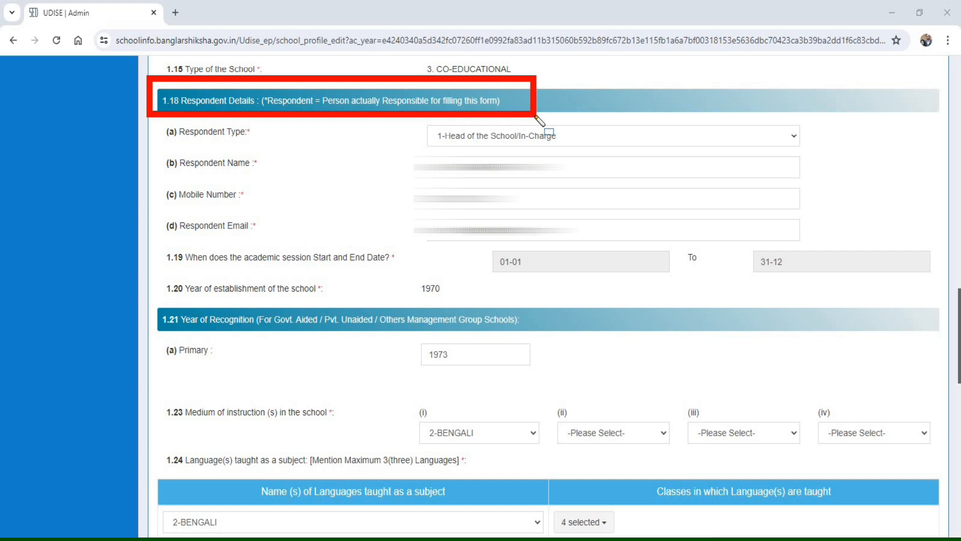
drag(400, 118, 407, 128)
drag(522, 146, 779, 154)
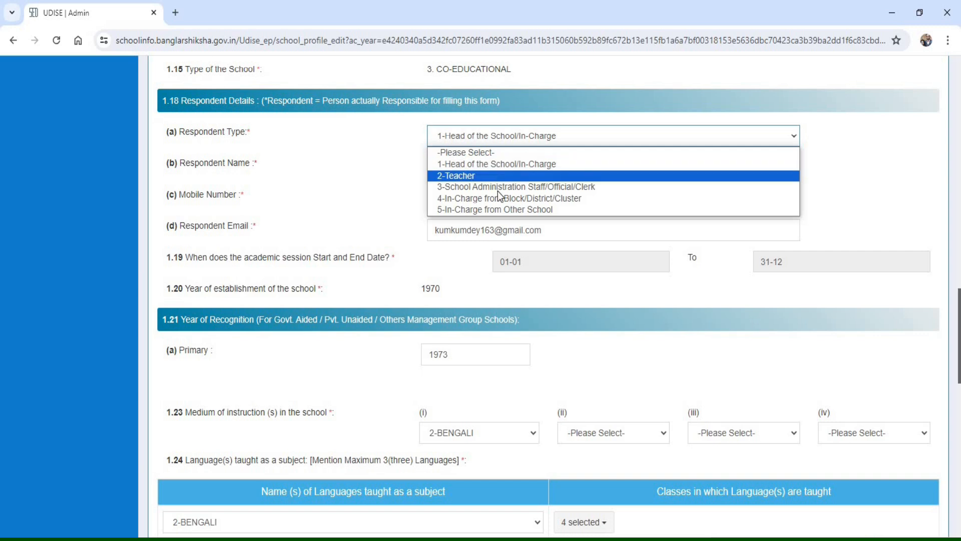
click(467, 166)
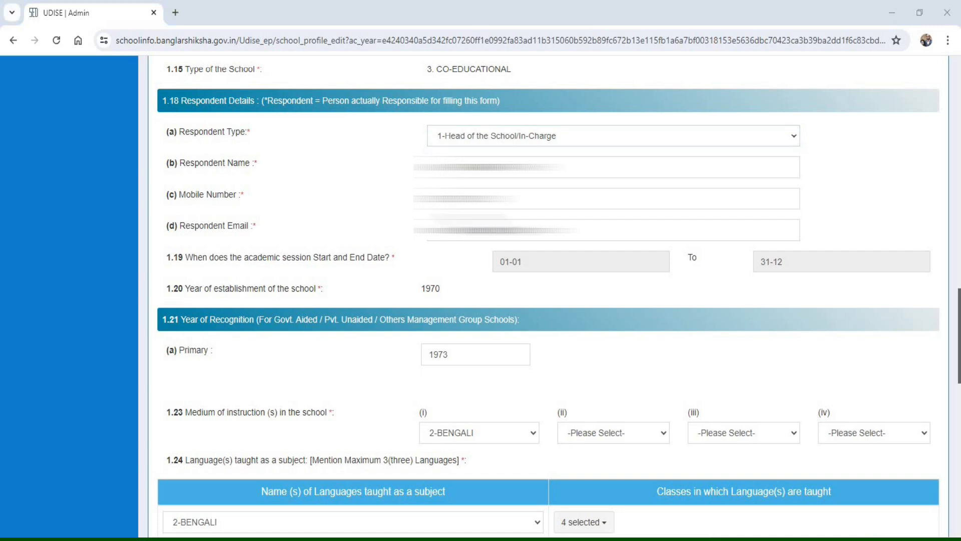
mouse_move(409, 144)
mouse_down()
mouse_move(456, 226)
mouse_move(596, 245)
mouse_move(826, 247)
mouse_up()
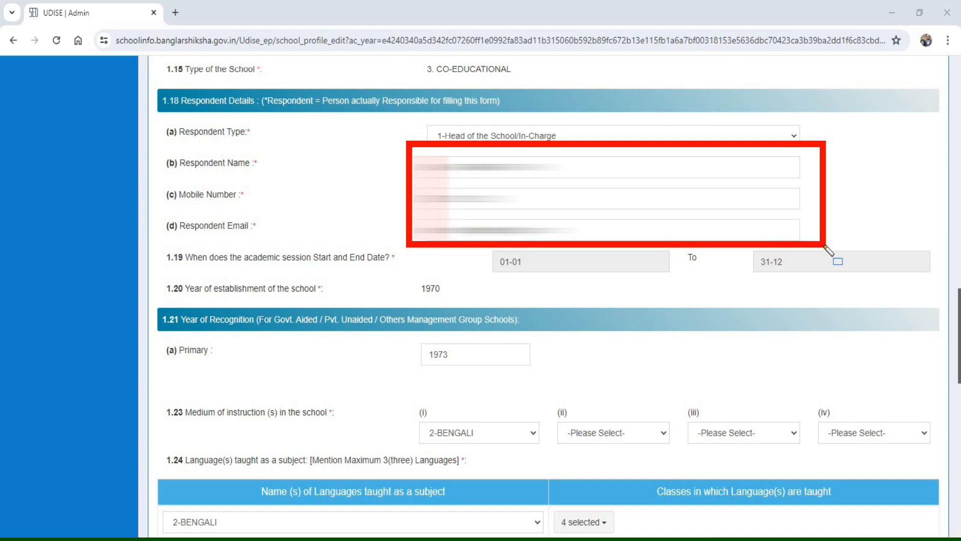
- Review the academic session dates, year of establishment and year of recognition in 1.19 to 1.21
mouse_move(155, 240)
mouse_down()
mouse_move(180, 264)
mouse_move(341, 265)
mouse_up()
drag(450, 279, 935, 279)
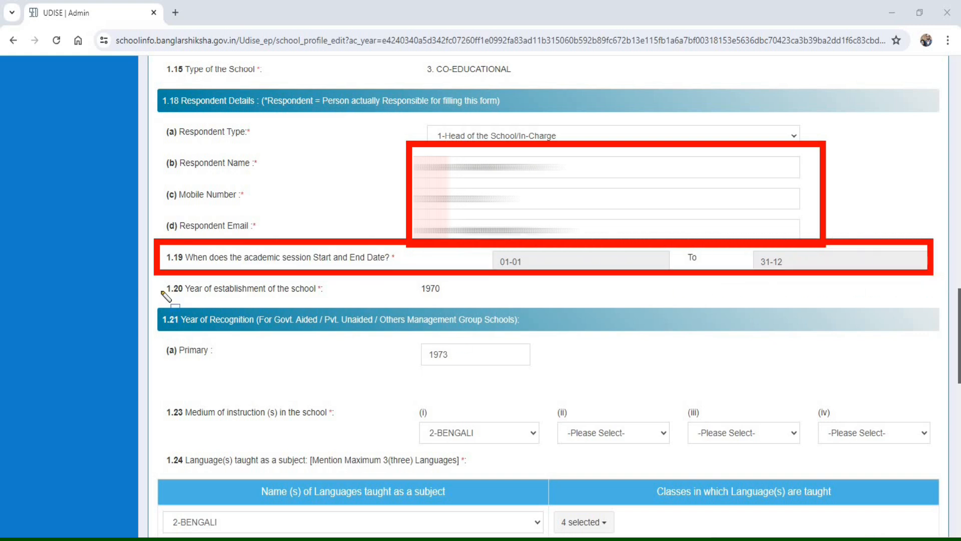
mouse_move(156, 269)
mouse_down()
mouse_move(317, 299)
mouse_move(464, 311)
mouse_up()
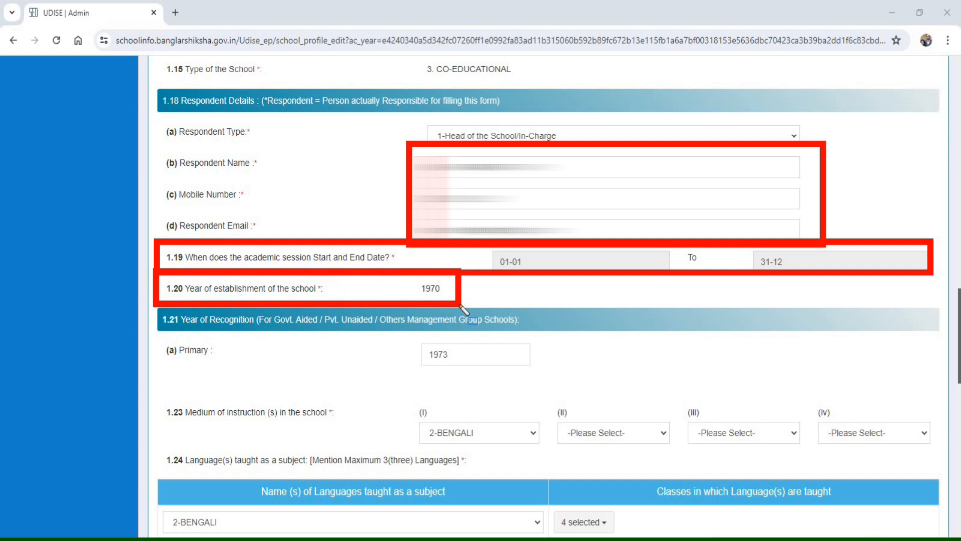
mouse_move(148, 301)
mouse_down()
mouse_move(350, 336)
mouse_move(576, 337)
mouse_up()
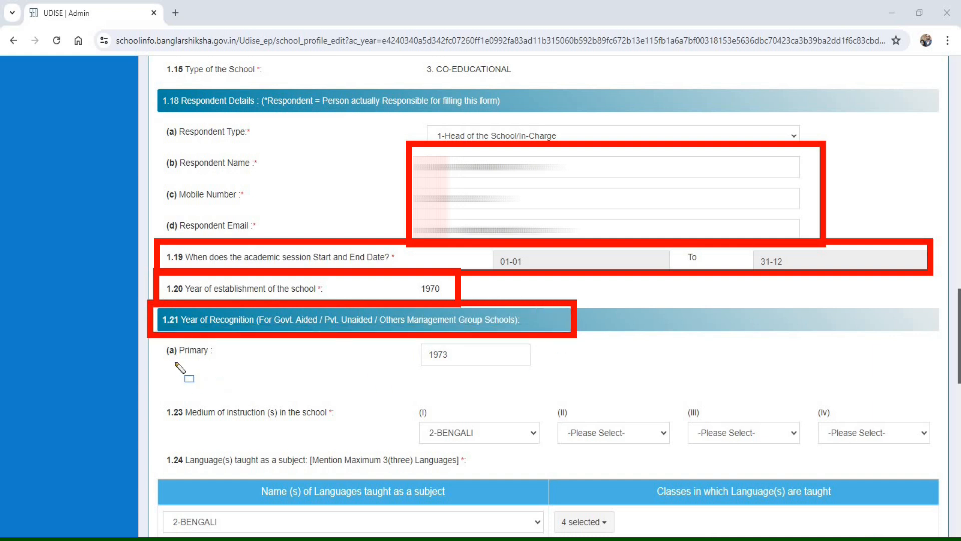
mouse_move(151, 340)
mouse_down()
mouse_move(453, 375)
mouse_move(579, 371)
mouse_up()
key(Delete)
- Select 2-BENGALI as the first medium of instruction in 1.23
mouse_move(162, 386)
mouse_down()
mouse_move(306, 449)
mouse_move(508, 445)
mouse_move(553, 454)
mouse_up()
key(Escape)
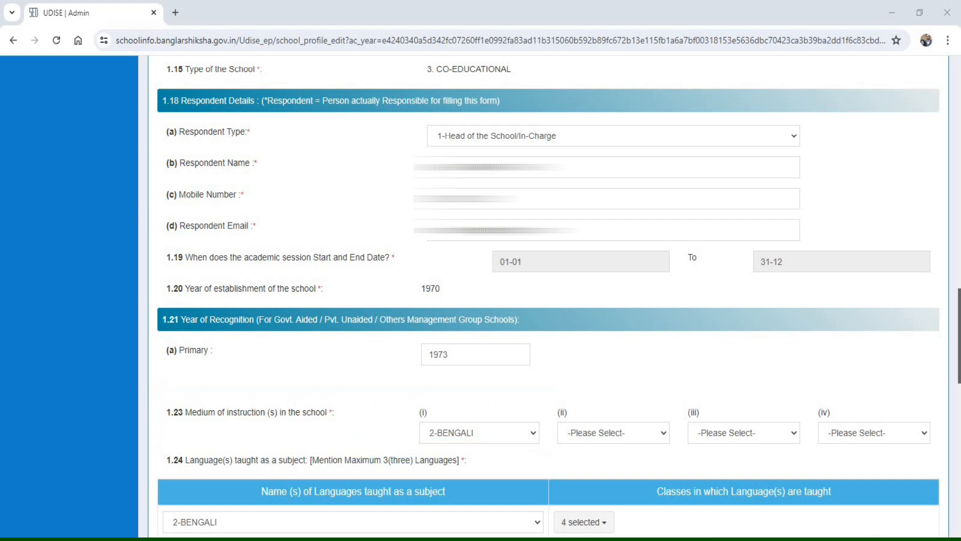
click(474, 438)
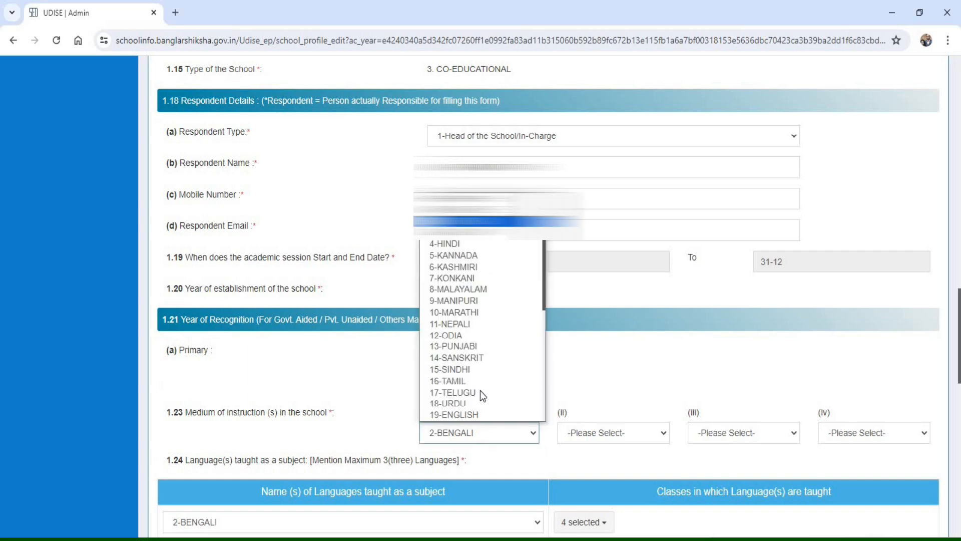
click(465, 221)
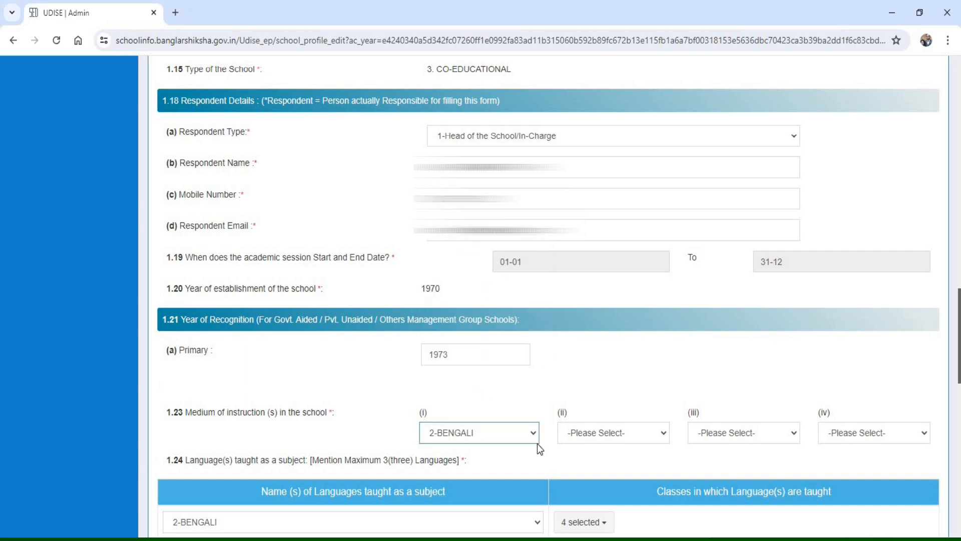
- Add Pre-Primary to the classes in which Bengali and English are taught in 1.24
scroll(554, 434, down, 7)
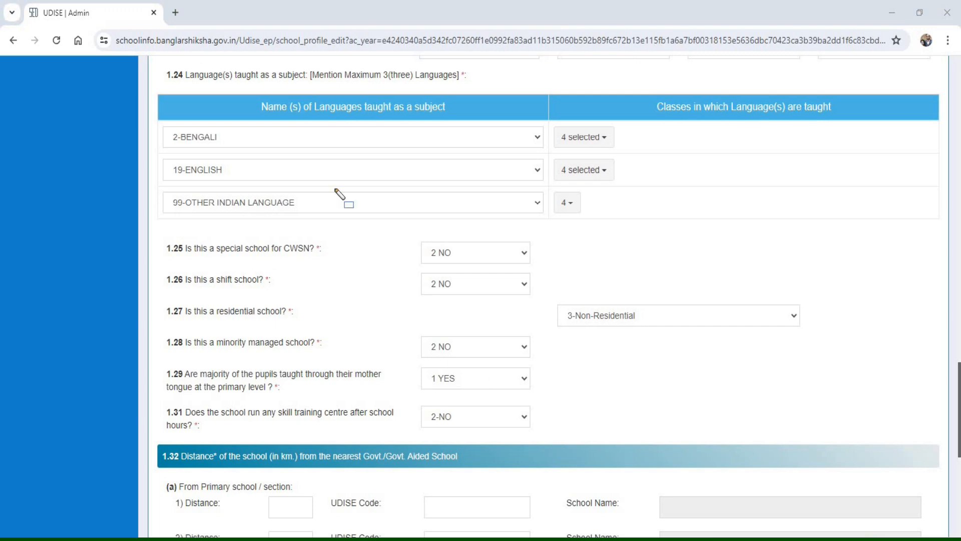
mouse_move(235, 82)
mouse_down()
mouse_move(414, 122)
mouse_move(472, 121)
mouse_up()
click(596, 141)
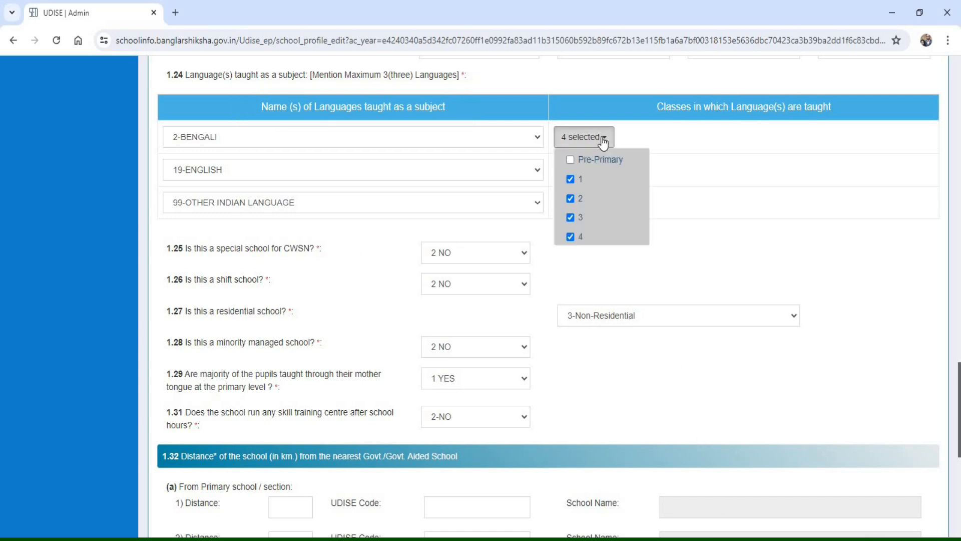
click(571, 159)
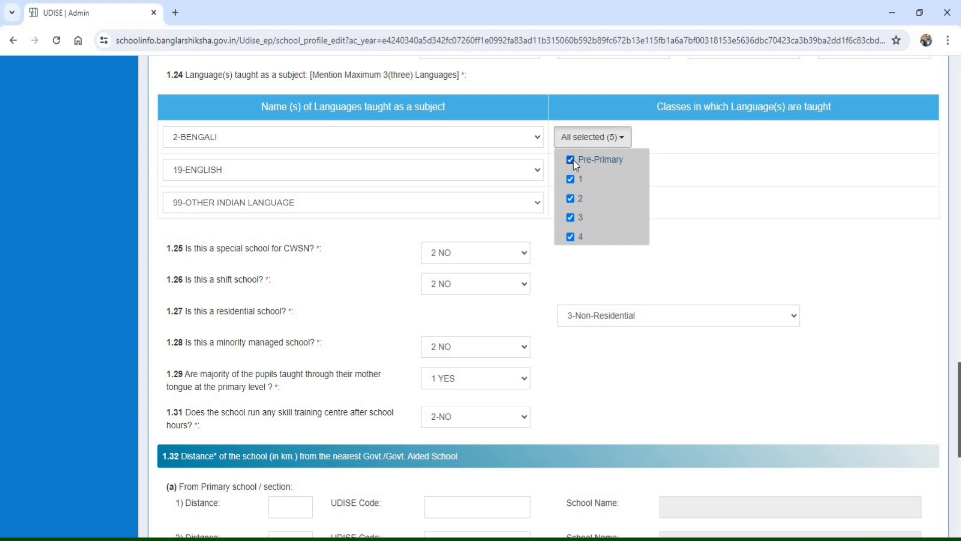
click(661, 140)
click(601, 175)
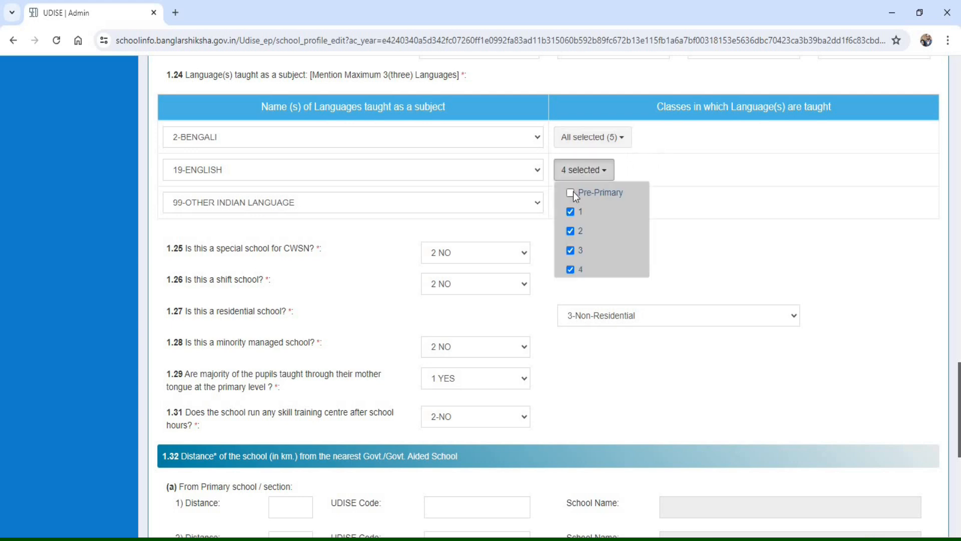
click(570, 193)
click(677, 152)
- Select 99-OTHER INDIAN LANGUAGE as the third language in 1.24, adding Pre-Primary to its classes and removing class 4
click(265, 202)
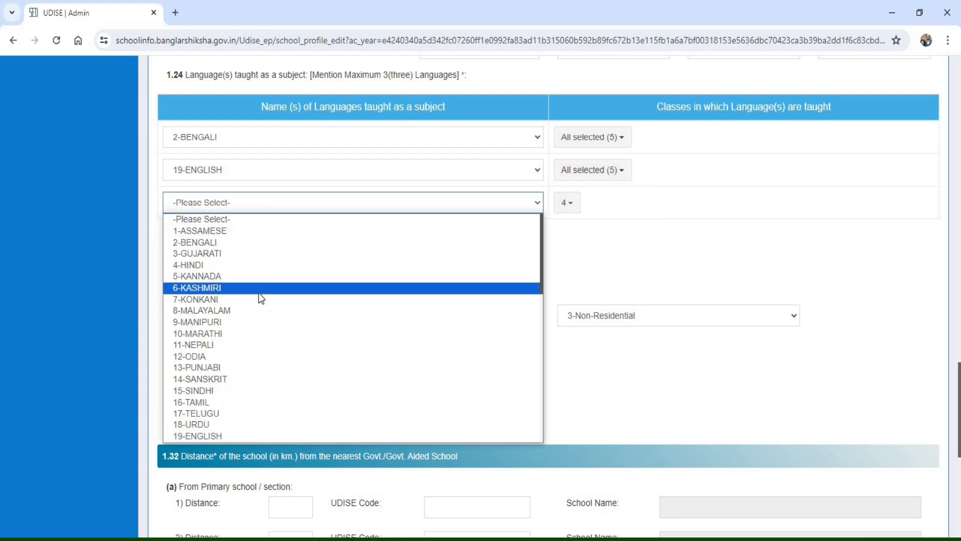
scroll(258, 293, down, 5)
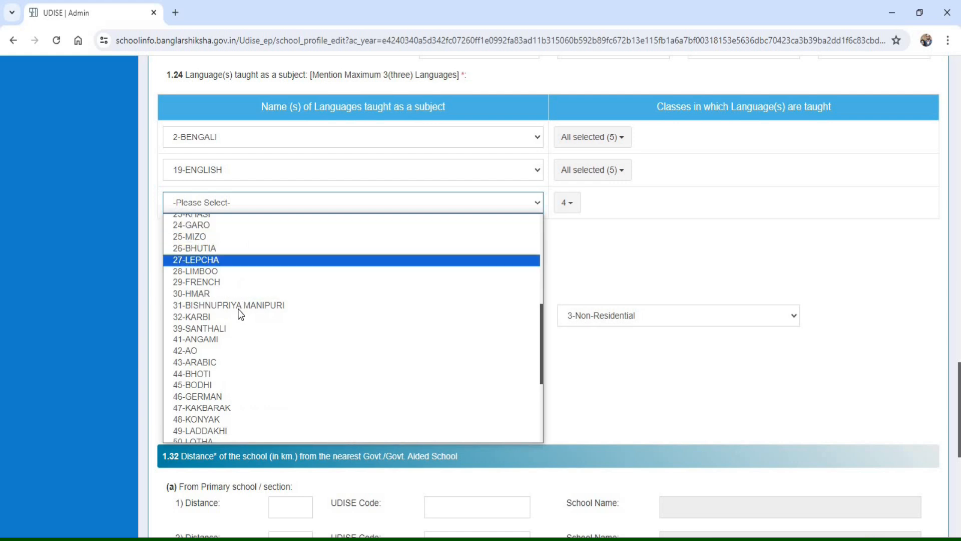
scroll(242, 344, down, 3)
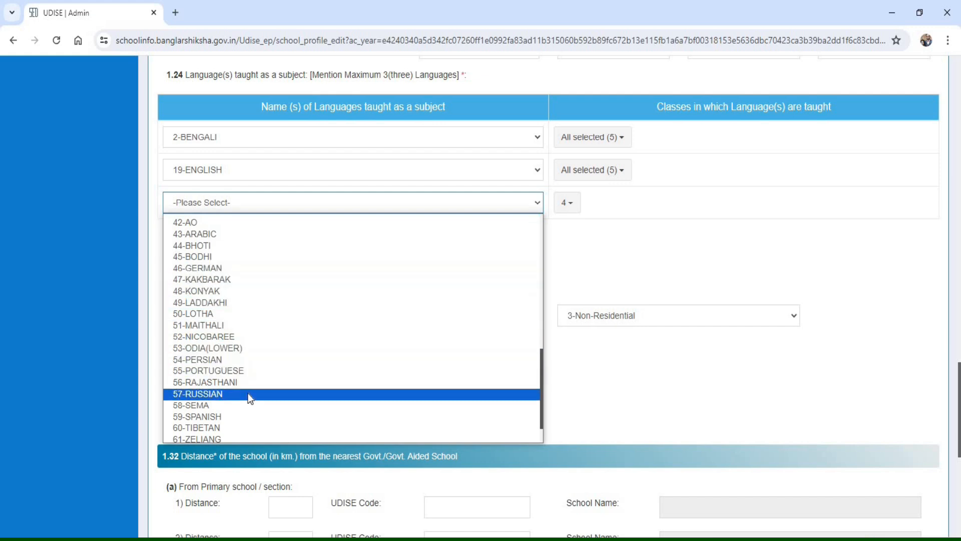
scroll(248, 393, down, 2)
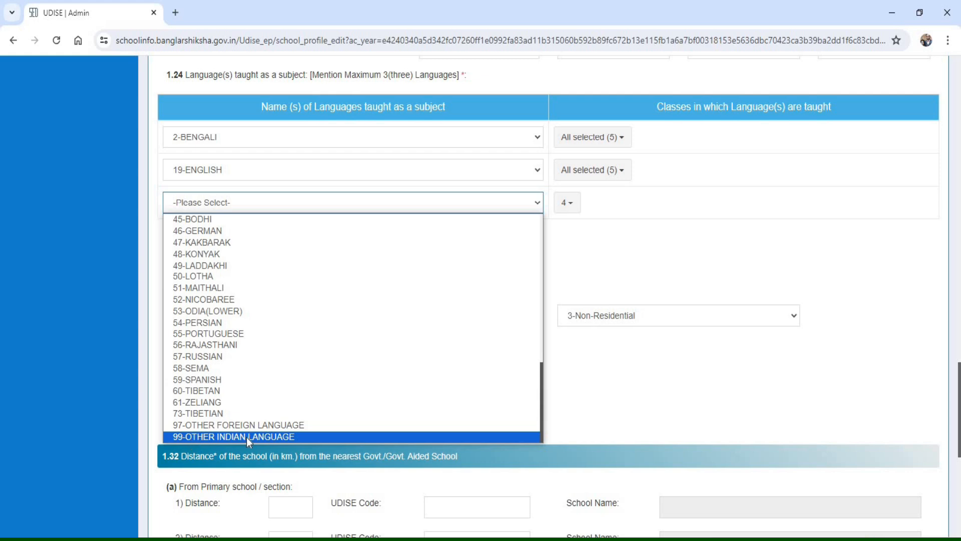
click(208, 437)
click(575, 206)
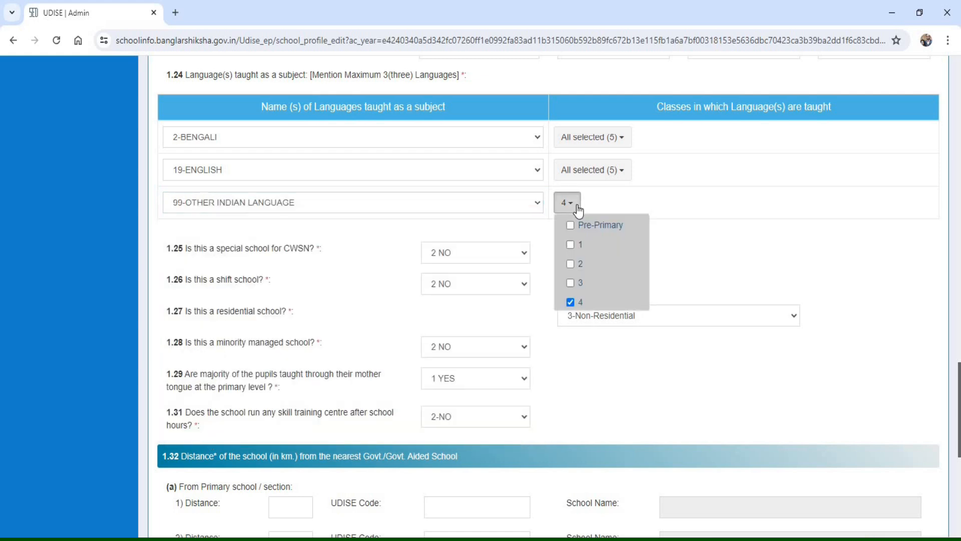
click(572, 224)
click(571, 301)
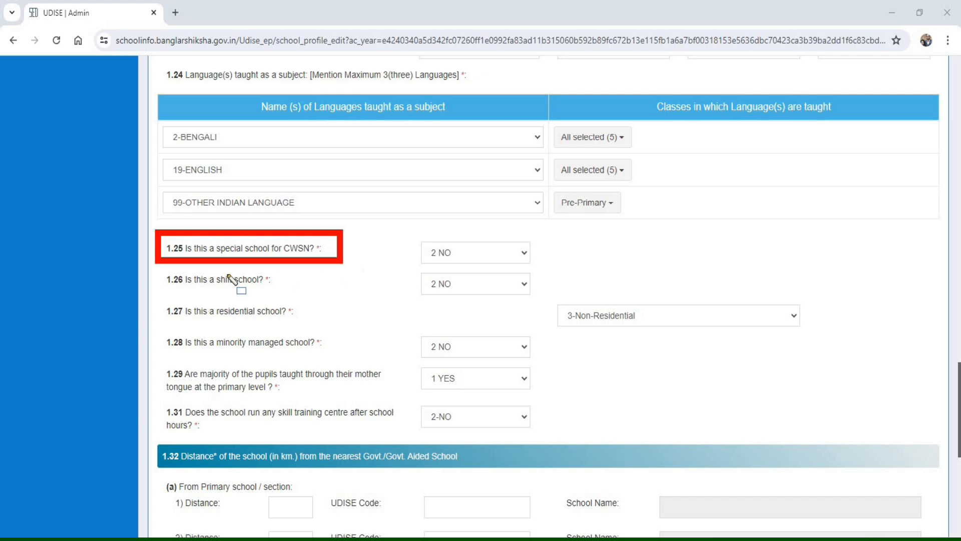
- Review the answers on CWSN, shift, residential, minority-managed, mother-tongue teaching and skill training centre in 1.25 to 1.31
drag(151, 267, 218, 293)
mouse_move(283, 301)
mouse_down()
mouse_move(311, 300)
mouse_move(303, 293)
mouse_up()
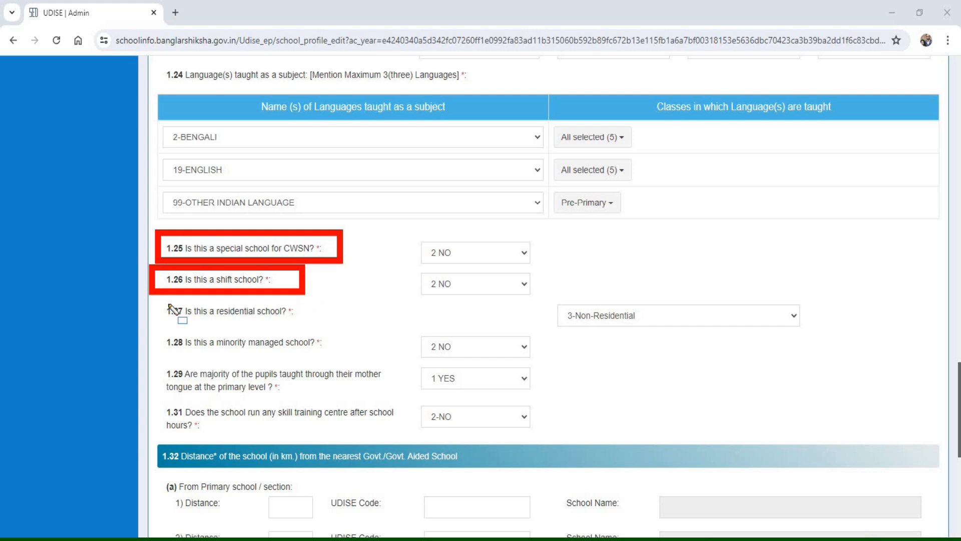
drag(151, 296, 173, 316)
drag(248, 327, 316, 329)
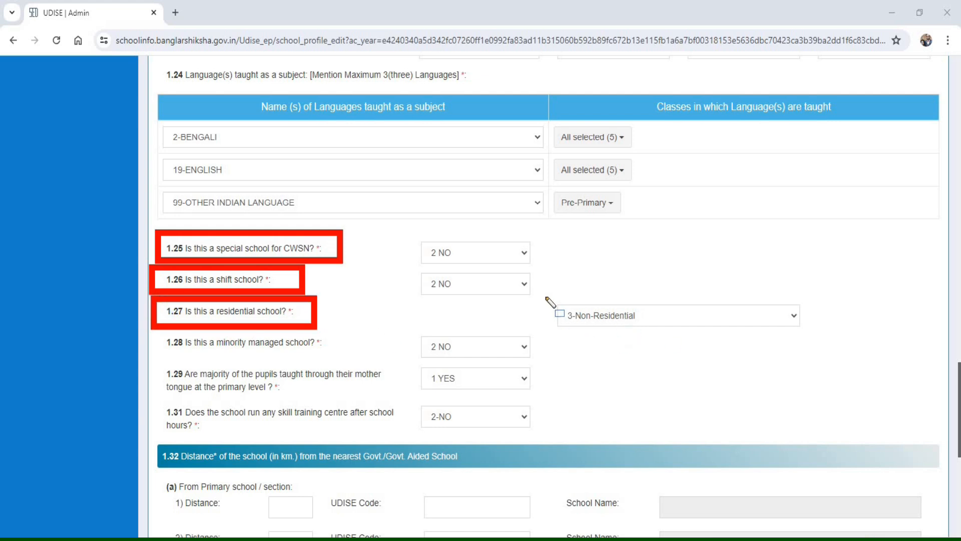
drag(545, 291, 568, 338)
drag(678, 343, 843, 341)
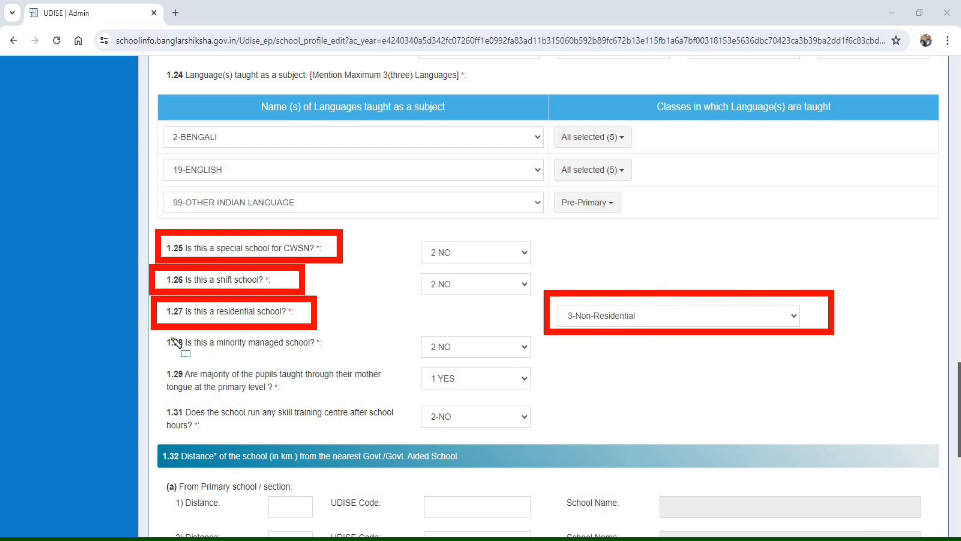
click(146, 330)
drag(259, 358, 367, 364)
mouse_move(411, 326)
mouse_down()
mouse_move(450, 365)
mouse_move(542, 364)
mouse_up()
mouse_move(151, 365)
mouse_down()
mouse_move(256, 409)
mouse_move(402, 402)
mouse_up()
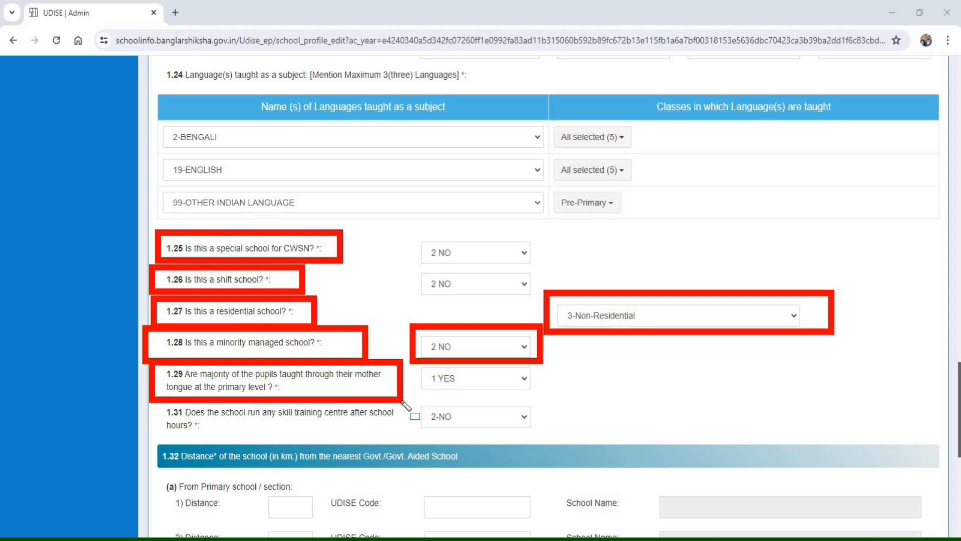
drag(402, 402, 403, 403)
mouse_move(149, 400)
mouse_down()
mouse_move(210, 434)
mouse_move(416, 439)
mouse_up()
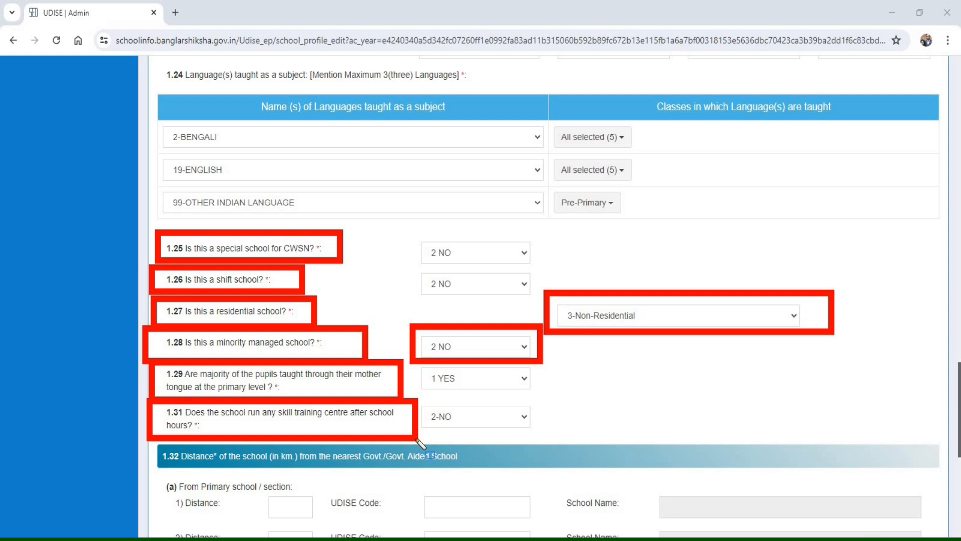
- Review the distance, UDISE code and school name fields for the nearest primary and upper primary schools in 1.32 (a) and (b)
scroll(420, 443, down, 8)
mouse_move(149, 58)
mouse_down()
mouse_move(166, 83)
mouse_move(322, 103)
mouse_move(515, 94)
mouse_up()
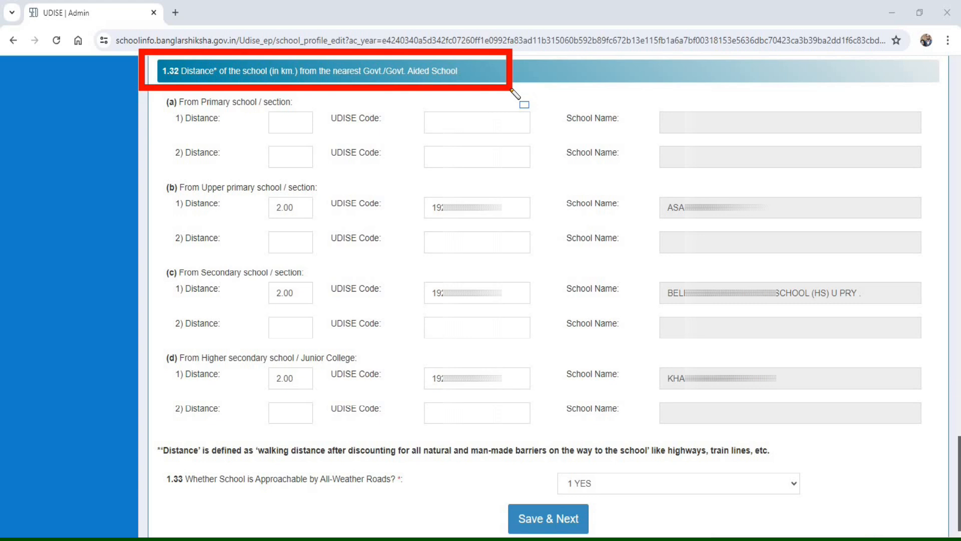
drag(153, 93, 327, 113)
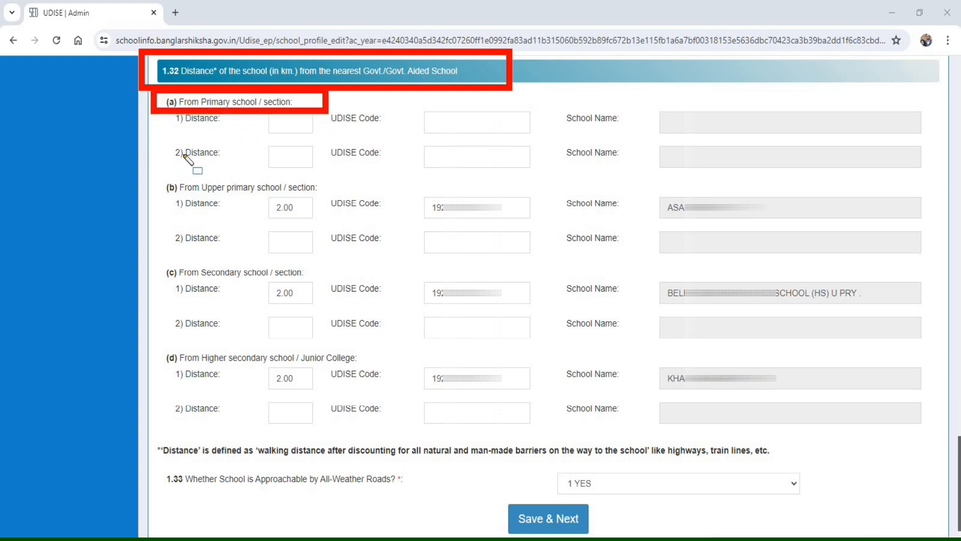
mouse_move(165, 133)
mouse_down()
mouse_move(343, 196)
mouse_move(325, 177)
mouse_up()
drag(410, 139, 548, 171)
mouse_move(637, 136)
mouse_down()
mouse_move(663, 160)
mouse_move(935, 180)
mouse_up()
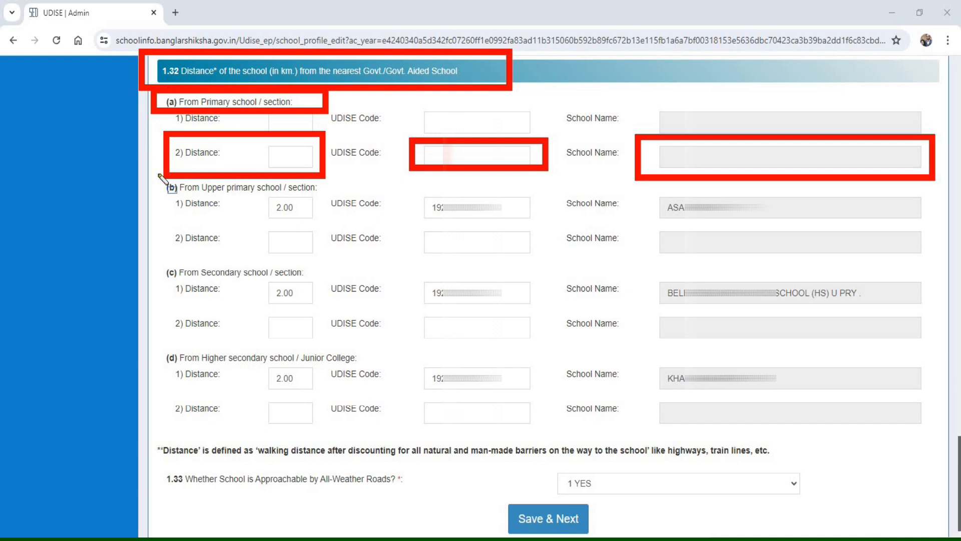
mouse_move(160, 169)
mouse_down()
mouse_move(147, 196)
mouse_move(257, 240)
mouse_move(348, 249)
mouse_move(331, 230)
mouse_move(348, 240)
mouse_move(560, 231)
mouse_up()
- Examine the distance, UDISE code and school name entries for the nearest secondary and higher secondary schools in 1.32 (c) and (d)
mouse_move(157, 252)
mouse_down()
mouse_move(189, 398)
mouse_move(218, 422)
mouse_up()
mouse_move(272, 437)
mouse_down()
mouse_move(351, 461)
mouse_move(444, 468)
mouse_move(674, 450)
mouse_move(872, 450)
mouse_up()
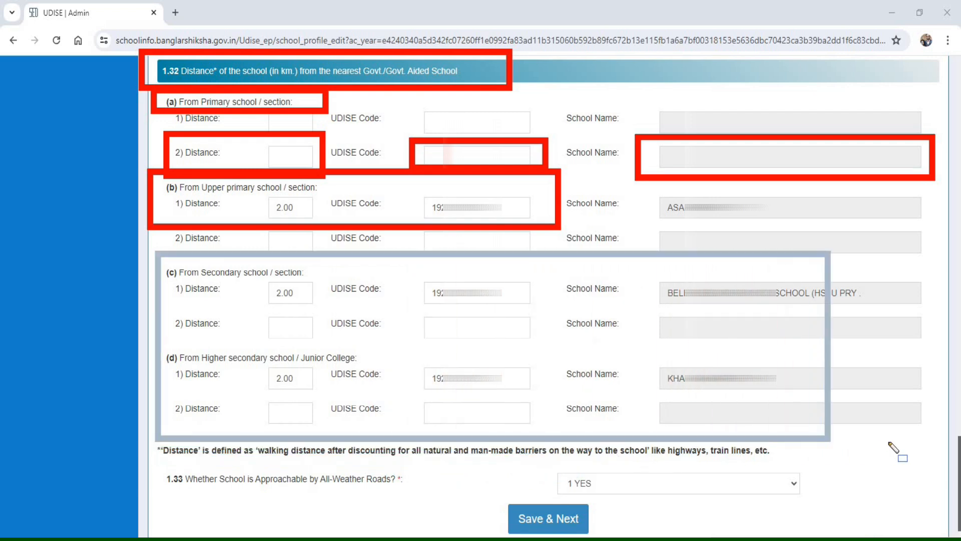
mouse_move(151, 250)
mouse_down()
mouse_move(717, 434)
mouse_move(938, 439)
mouse_up()
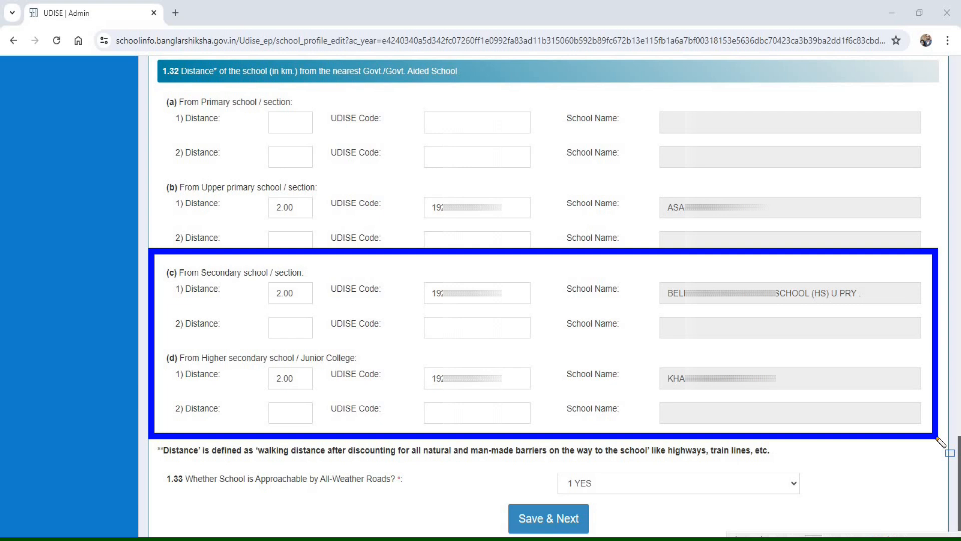
mouse_move(392, 272)
mouse_down()
mouse_move(537, 316)
mouse_move(558, 309)
mouse_up()
mouse_move(406, 353)
mouse_down()
mouse_move(433, 395)
mouse_move(556, 398)
mouse_up()
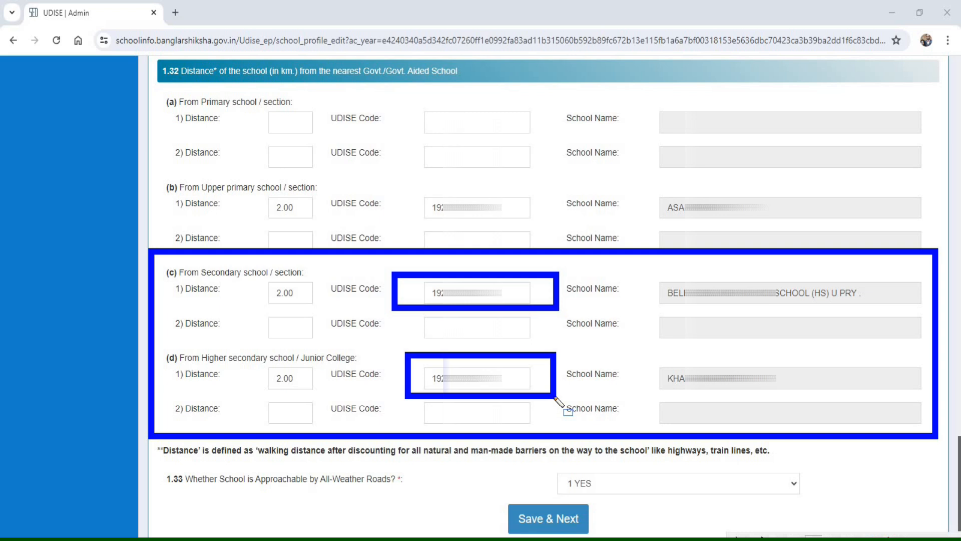
drag(389, 271, 563, 314)
mouse_move(422, 395)
mouse_down()
mouse_move(571, 401)
mouse_move(557, 398)
mouse_up()
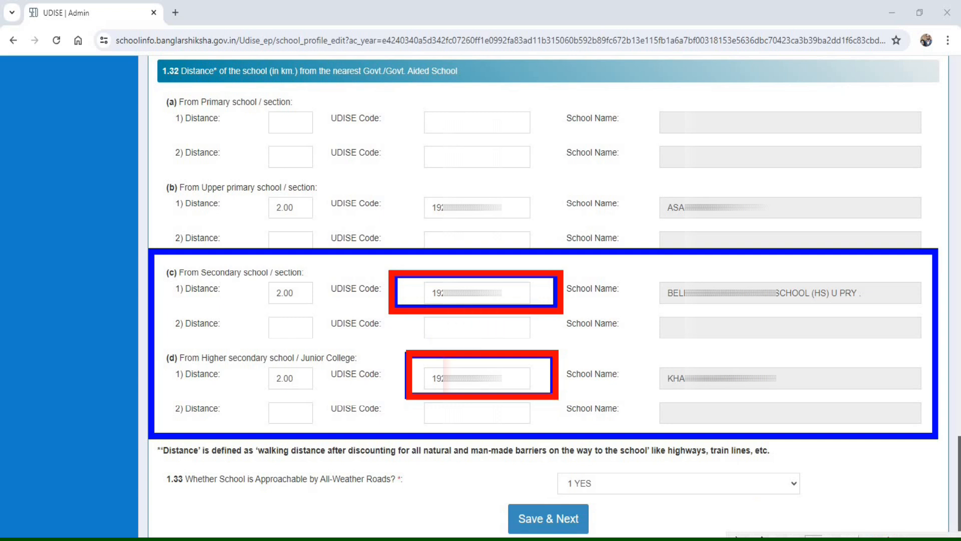
click(892, 536)
mouse_move(154, 343)
mouse_down()
mouse_move(307, 430)
mouse_move(548, 443)
mouse_move(940, 440)
mouse_up()
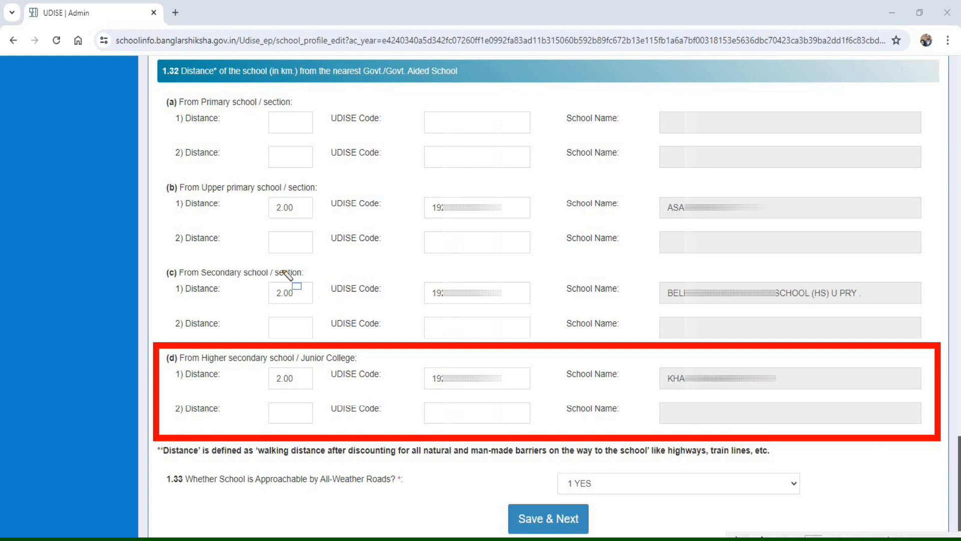
drag(160, 259, 330, 290)
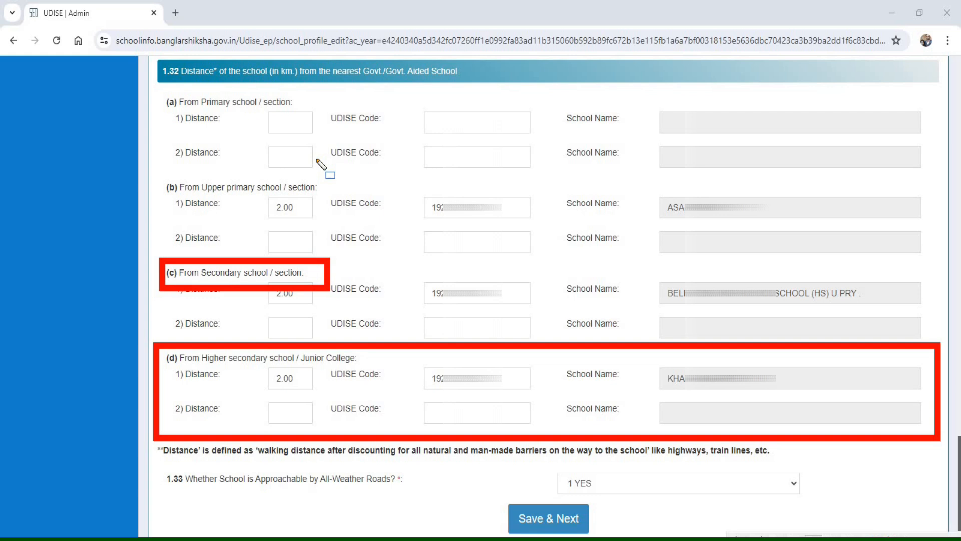
drag(413, 357, 537, 396)
mouse_move(643, 351)
mouse_down()
mouse_move(918, 419)
mouse_move(934, 397)
mouse_up()
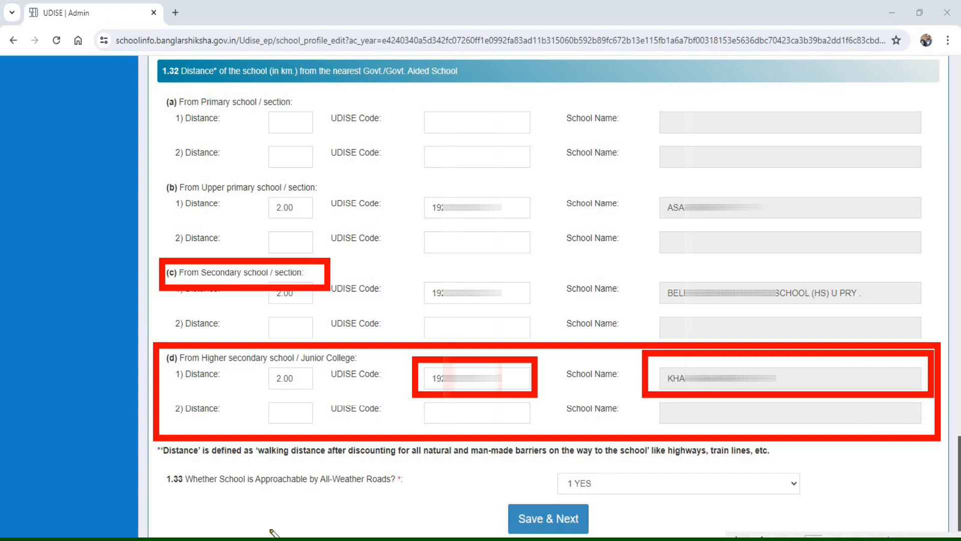
- Check the all-weather road answer in 1.33 and save the Location & Basic Information section, continuing to the next section
drag(152, 458, 434, 500)
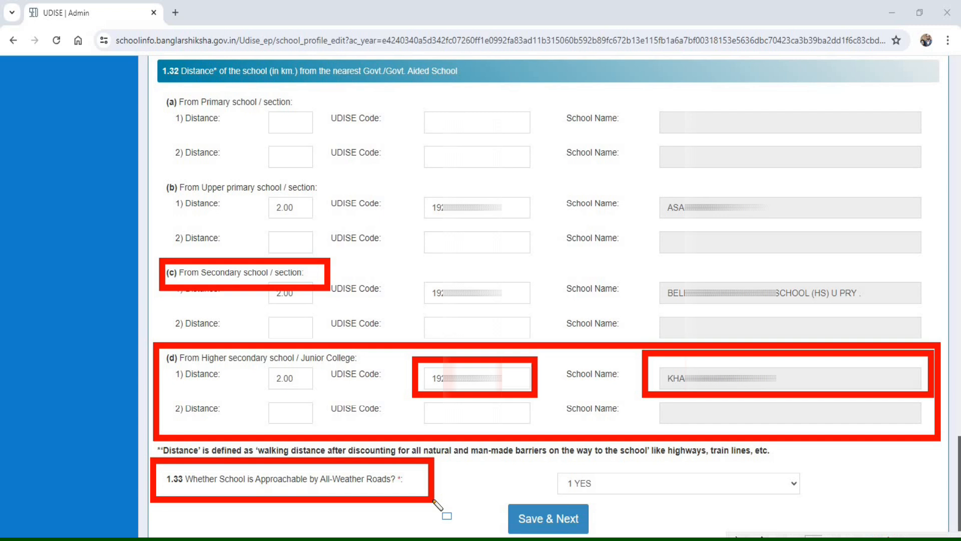
drag(540, 459, 559, 492)
mouse_move(642, 506)
mouse_down()
mouse_move(836, 511)
mouse_move(829, 502)
mouse_up()
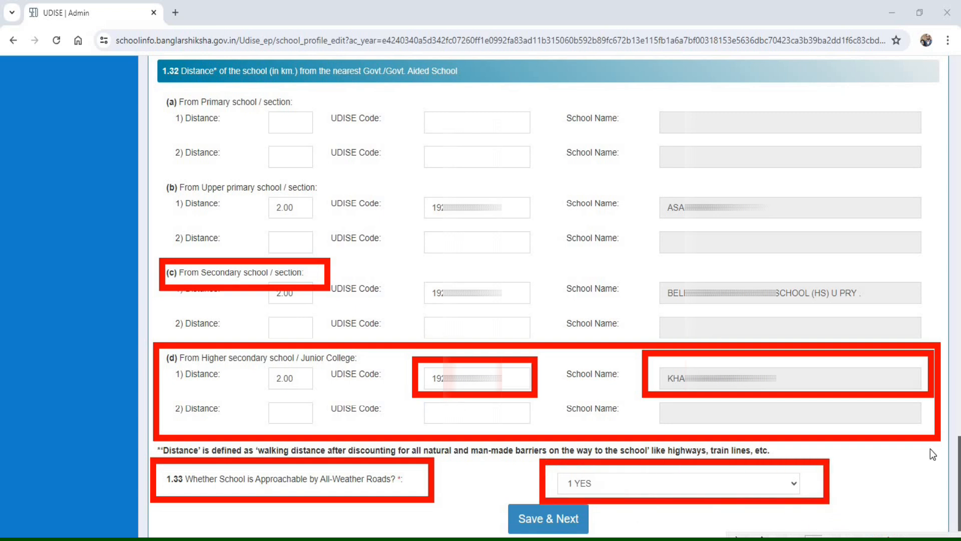
click(892, 537)
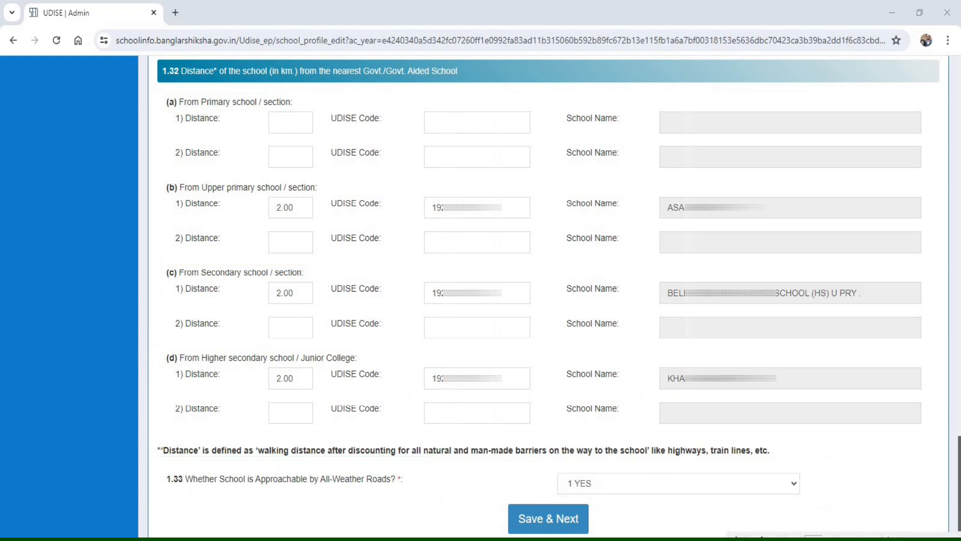
click(533, 521)
drag(332, 142, 405, 185)
drag(571, 189, 764, 188)
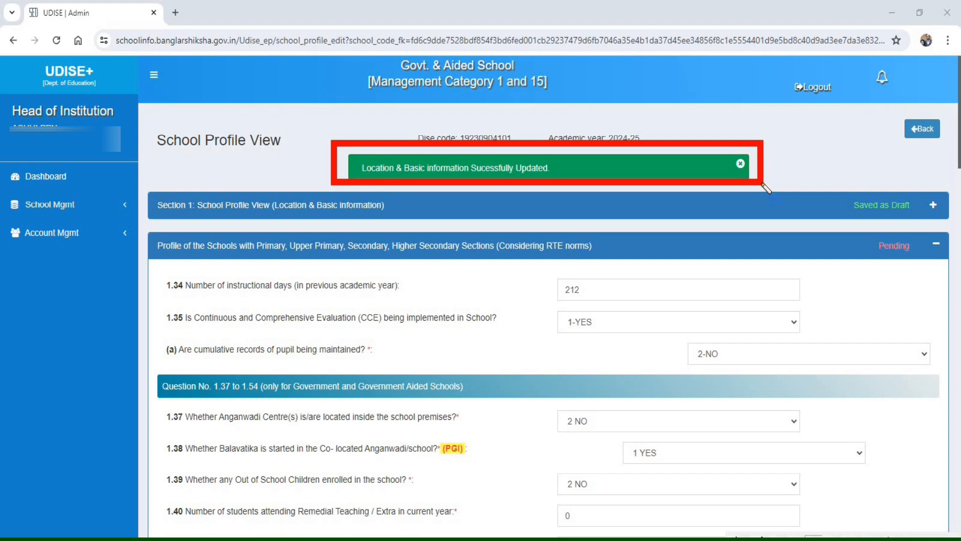
click(889, 538)
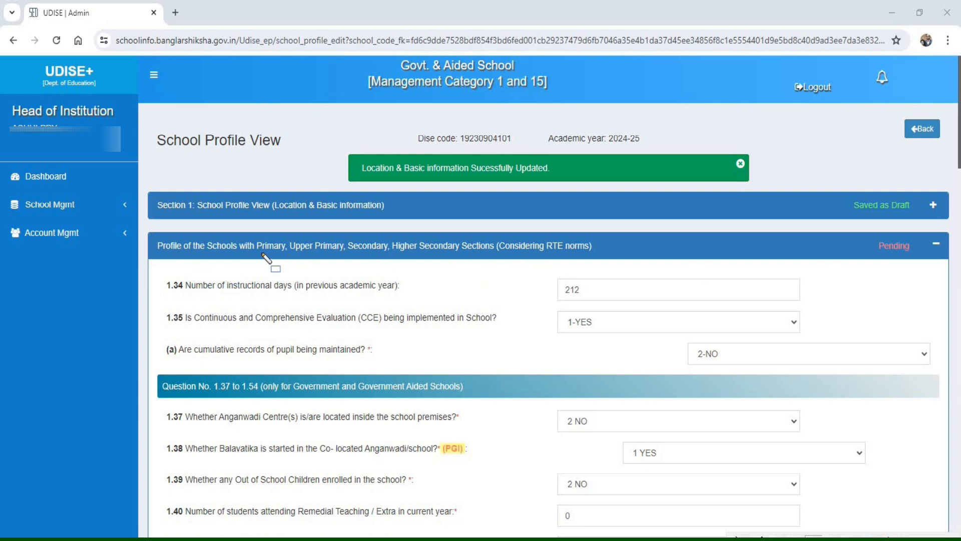
- Check the completion status of Section 1 and of the school profile section considering RTE norms
drag(143, 227, 163, 264)
mouse_move(239, 265)
mouse_down()
mouse_move(301, 275)
mouse_move(635, 262)
mouse_up()
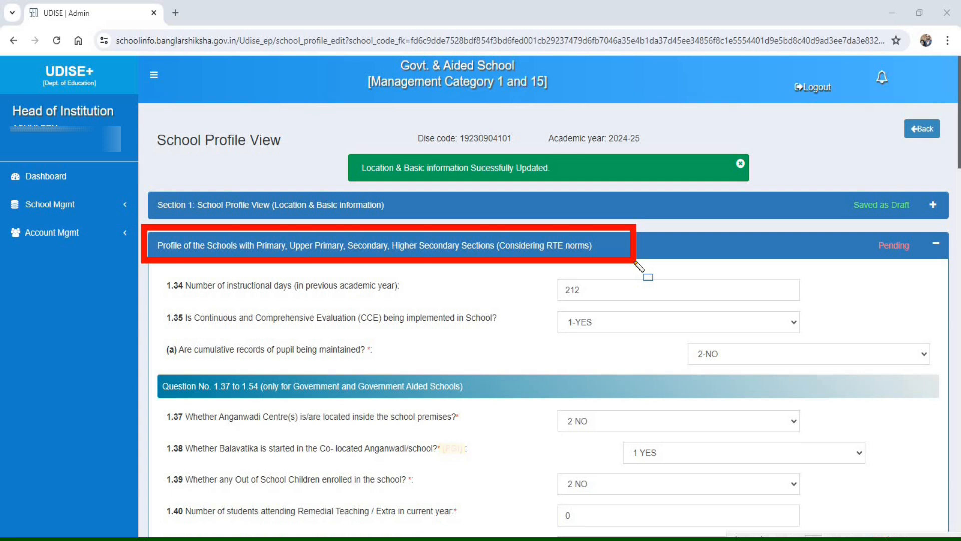
mouse_move(867, 232)
mouse_down()
mouse_move(884, 265)
mouse_move(926, 267)
mouse_up()
mouse_move(836, 186)
mouse_down()
mouse_move(859, 220)
mouse_move(921, 221)
mouse_up()
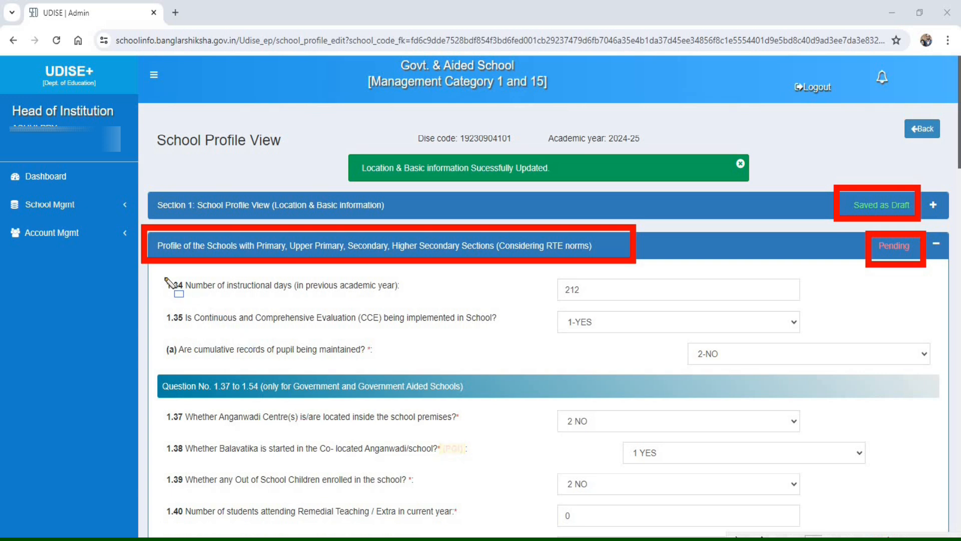
- Review the instructional days, CCE implementation and cumulative pupil records answers in 1.34 and 1.35, and the 1.37 to 1.54 heading
mouse_move(153, 271)
mouse_down()
mouse_move(276, 301)
mouse_move(439, 306)
mouse_up()
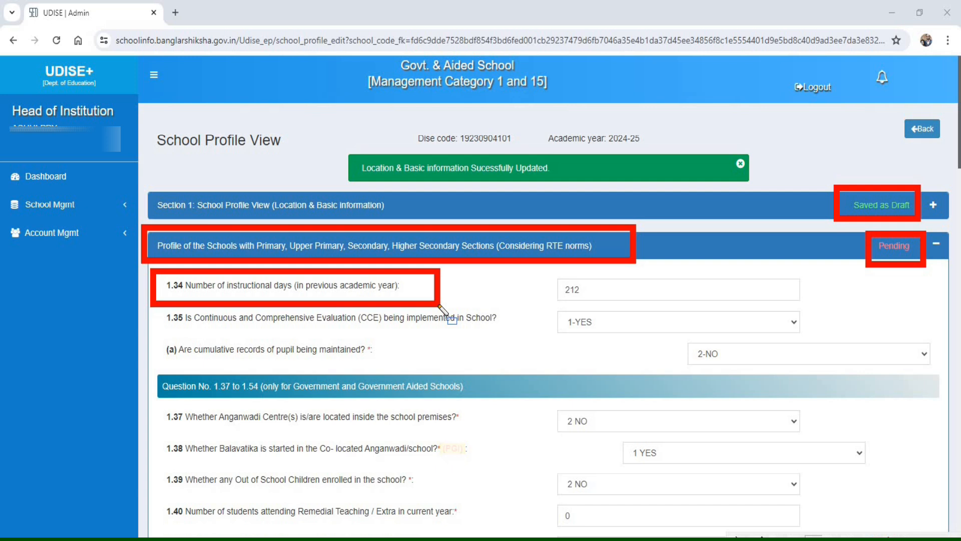
mouse_move(545, 271)
mouse_down()
mouse_move(645, 299)
mouse_move(745, 305)
mouse_up()
drag(823, 306, 816, 308)
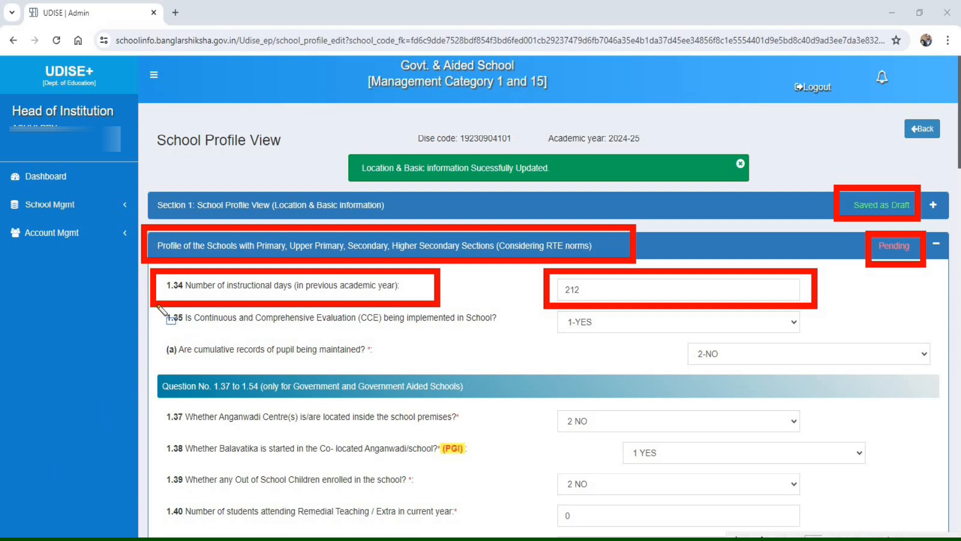
mouse_move(153, 302)
mouse_down()
mouse_move(195, 339)
mouse_move(527, 334)
mouse_up()
drag(526, 333, 633, 339)
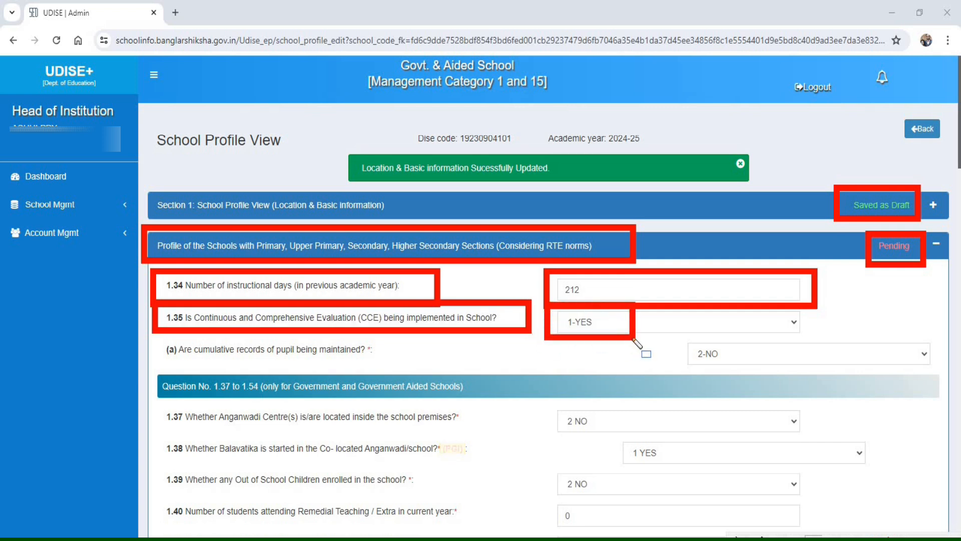
mouse_move(155, 335)
mouse_down()
mouse_move(253, 364)
mouse_move(409, 366)
mouse_up()
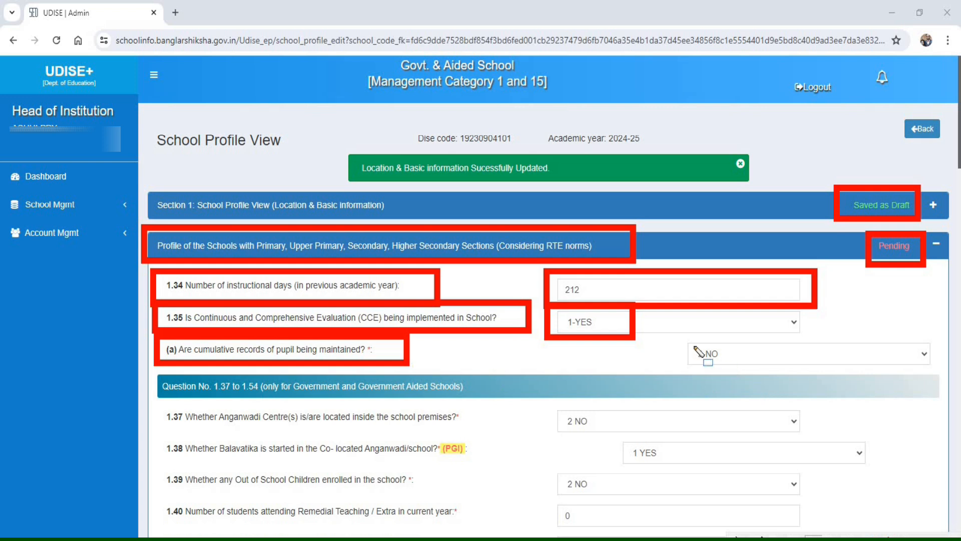
mouse_move(677, 336)
mouse_down()
mouse_move(716, 363)
mouse_move(744, 368)
mouse_up()
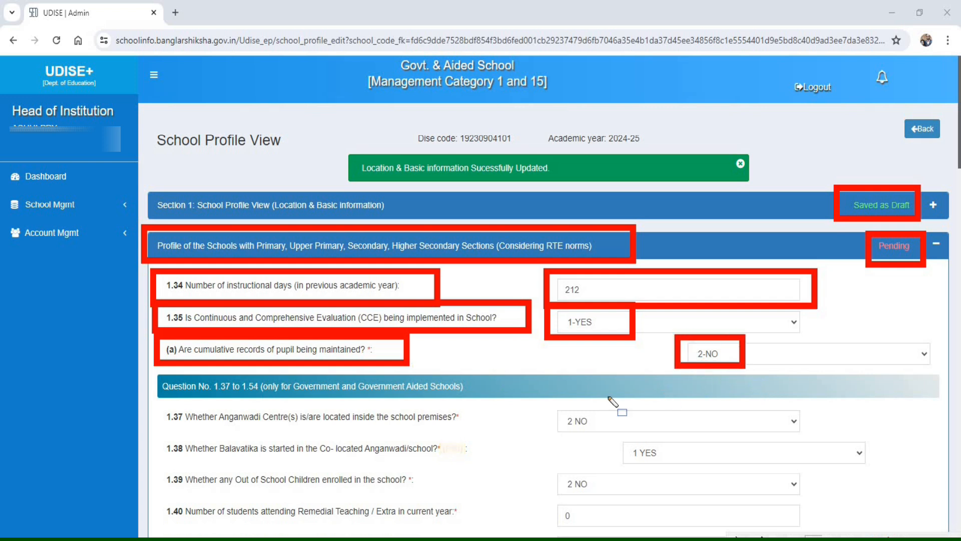
mouse_move(149, 367)
mouse_down()
mouse_move(185, 400)
mouse_move(502, 402)
mouse_up()
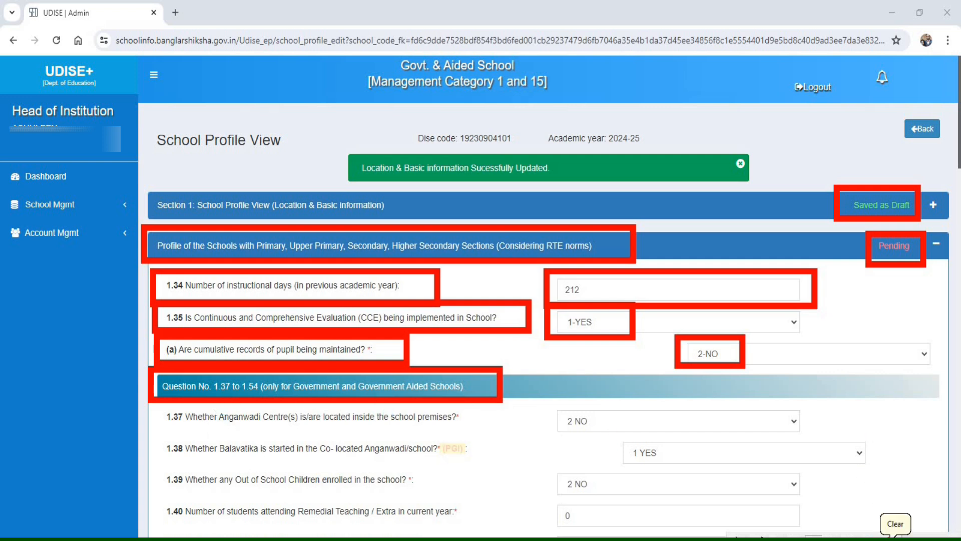
click(895, 537)
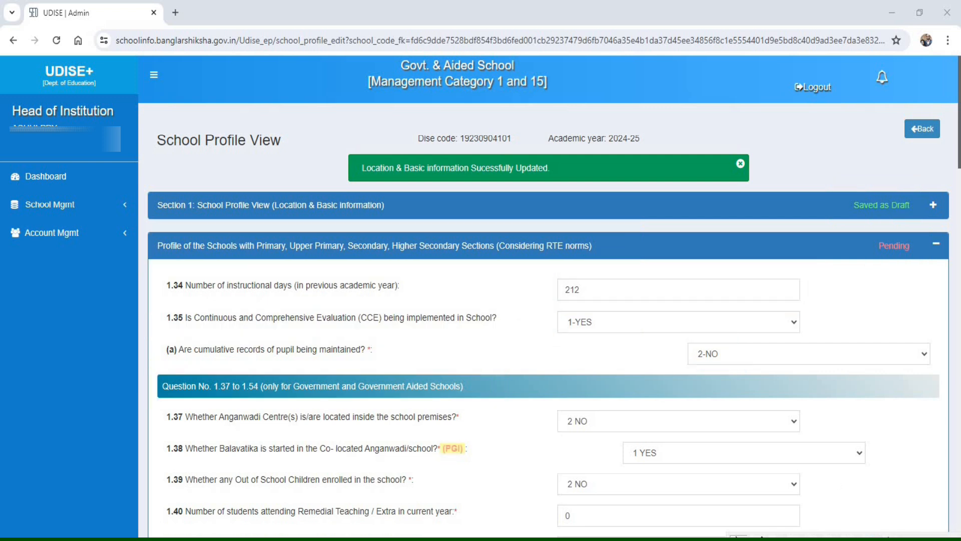
- Review the questions on Anganwadi centres, Balavatika, out-of-school children and remedial teaching in 1.37 to 1.40
scroll(765, 426, down, 6)
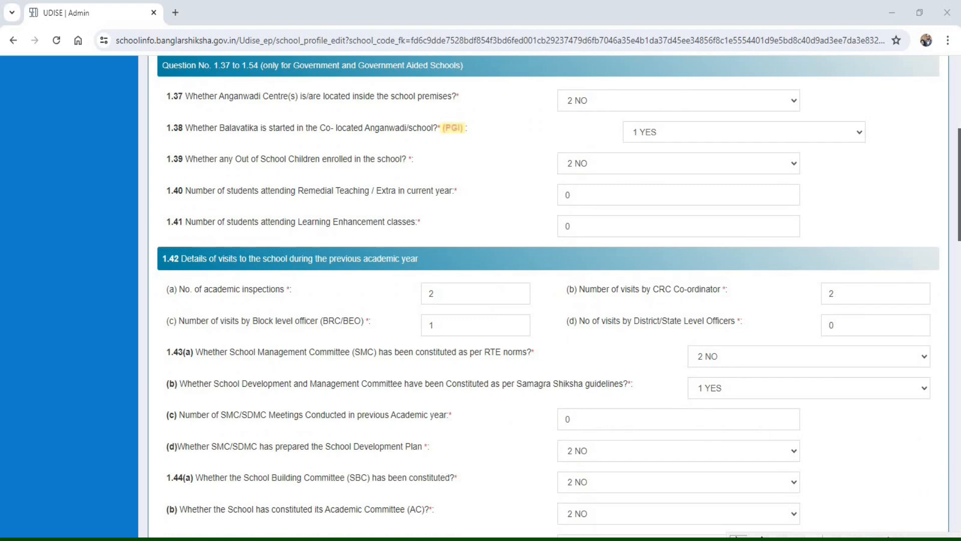
drag(423, 114, 489, 143)
mouse_move(151, 77)
mouse_down()
mouse_move(222, 114)
mouse_move(497, 114)
mouse_up()
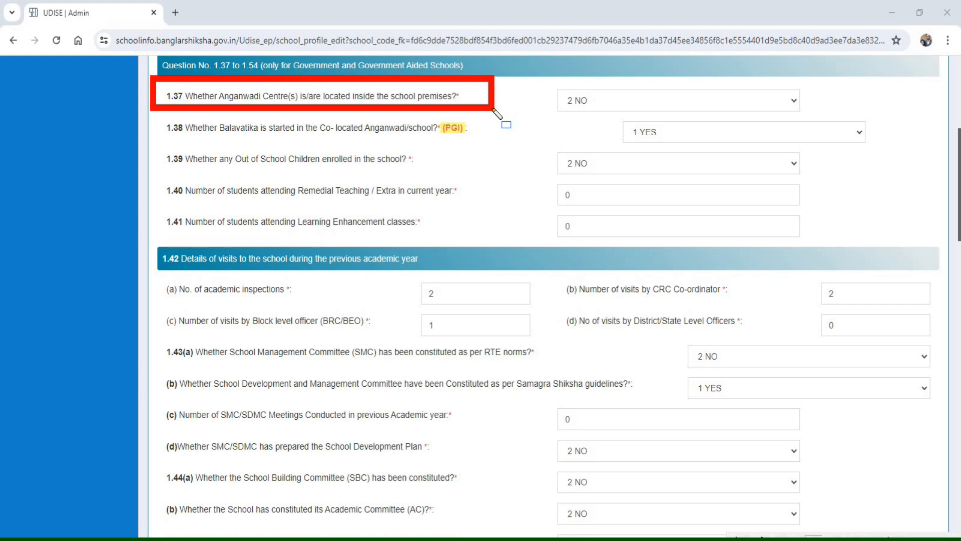
drag(549, 79, 599, 115)
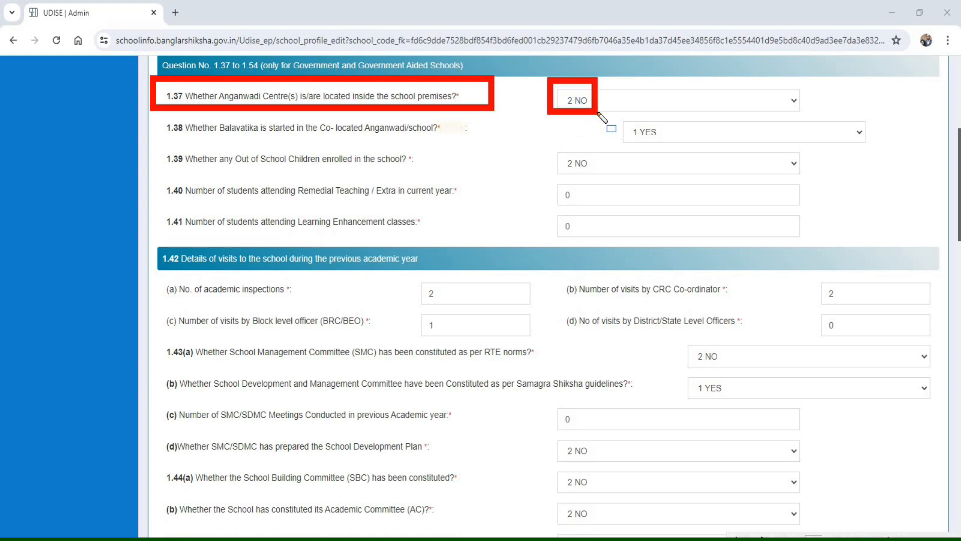
drag(156, 113, 208, 144)
drag(316, 151, 494, 147)
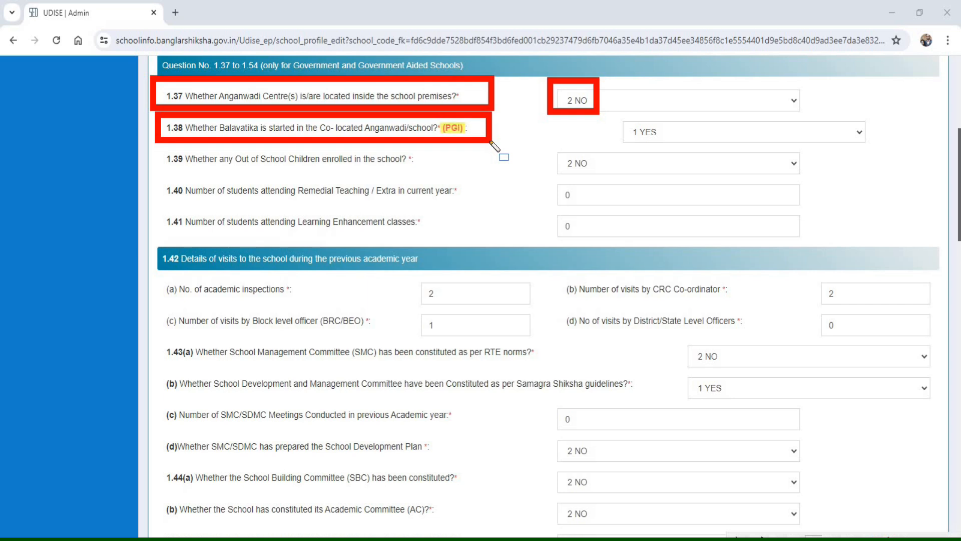
mouse_move(608, 114)
mouse_down()
mouse_move(643, 143)
mouse_move(706, 152)
mouse_up()
mouse_move(154, 143)
mouse_down()
mouse_move(270, 173)
mouse_move(457, 178)
mouse_up()
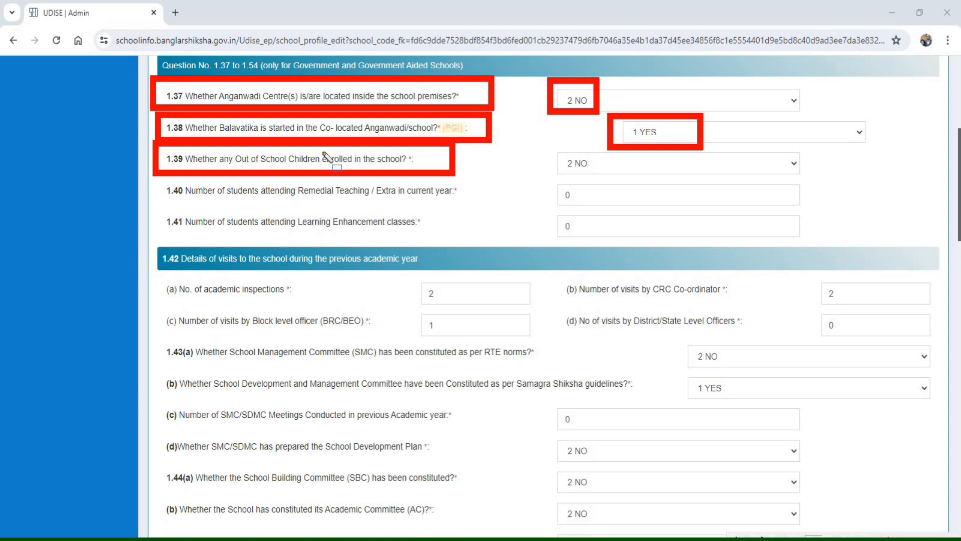
drag(156, 177, 210, 204)
drag(345, 213, 495, 207)
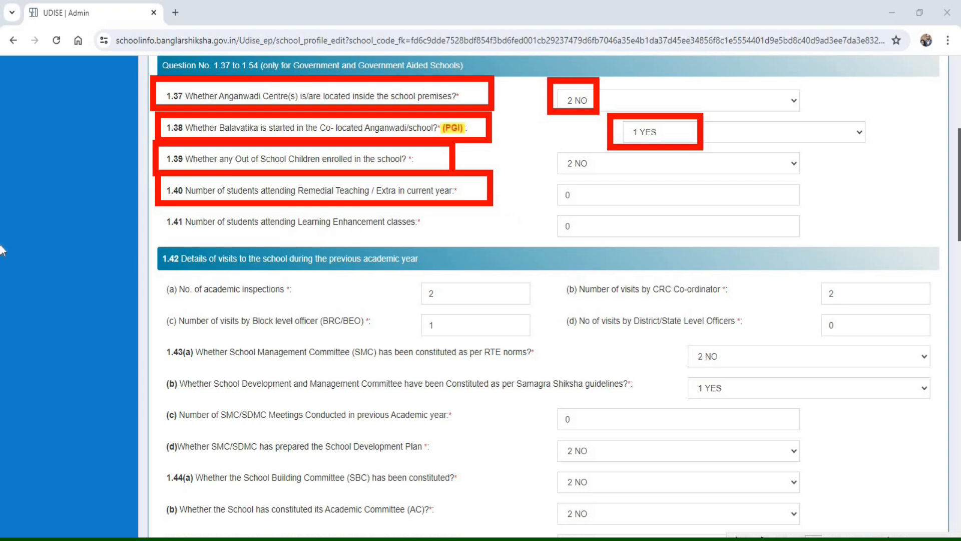
- Review the learning enhancement classes question in 1.41 and the academic inspections and officer visits in 1.42
mouse_move(154, 209)
mouse_down()
mouse_move(403, 248)
mouse_move(474, 237)
mouse_up()
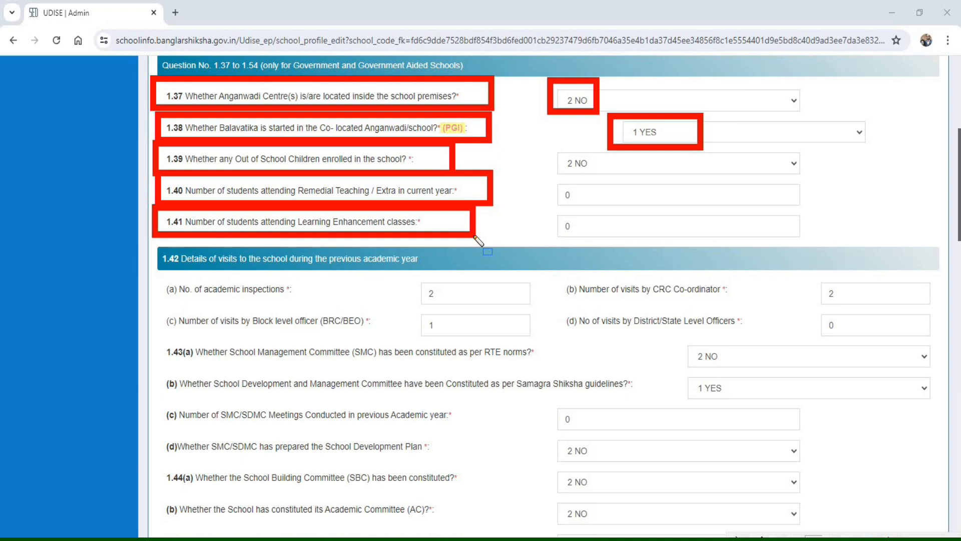
scroll(478, 242, down, 3)
mouse_move(145, 47)
mouse_down()
mouse_move(175, 84)
mouse_move(324, 88)
mouse_up()
mouse_move(430, 92)
mouse_down()
mouse_move(482, 96)
mouse_move(475, 81)
mouse_up()
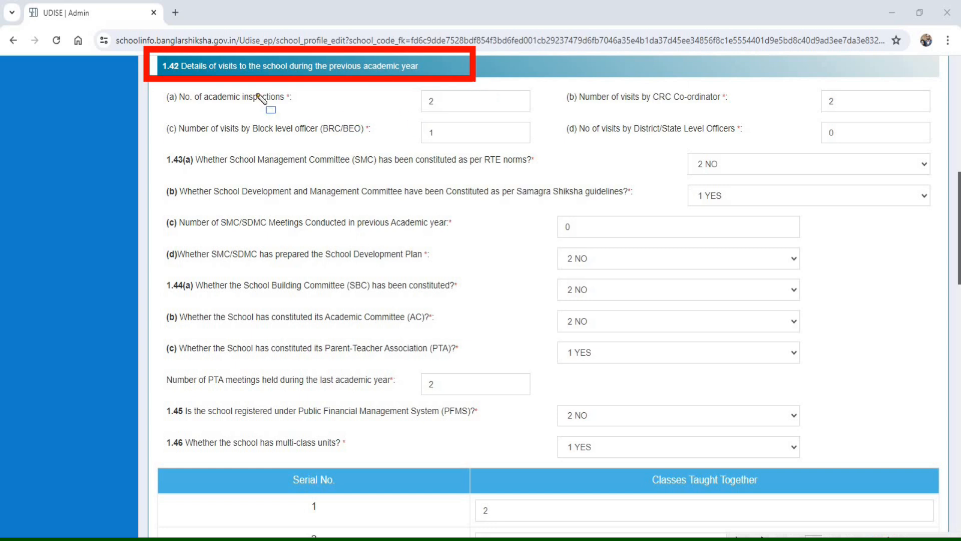
mouse_move(149, 83)
mouse_down()
mouse_move(168, 105)
mouse_move(316, 110)
mouse_up()
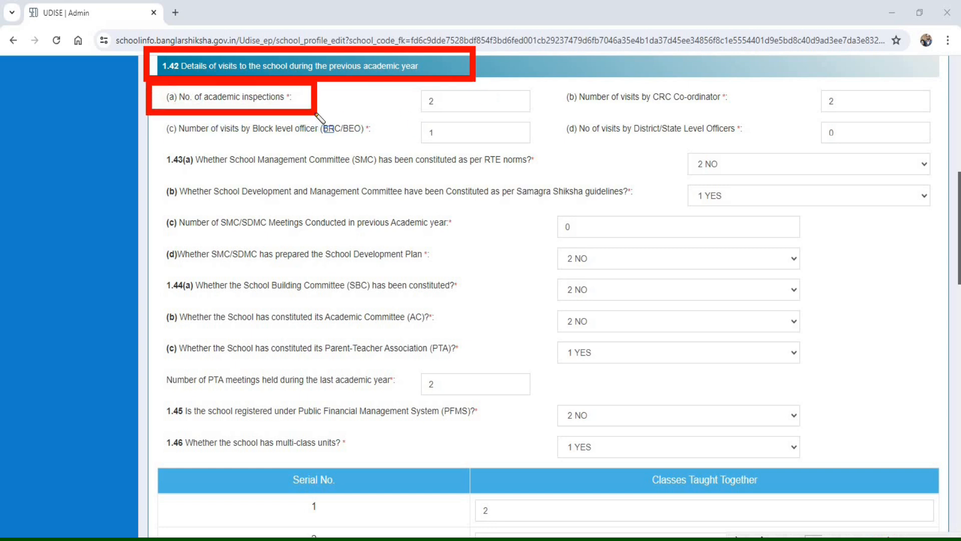
mouse_move(408, 81)
mouse_down()
mouse_move(500, 121)
mouse_move(535, 118)
mouse_up()
mouse_move(551, 79)
mouse_down()
mouse_move(756, 120)
mouse_move(949, 126)
mouse_move(941, 119)
mouse_up()
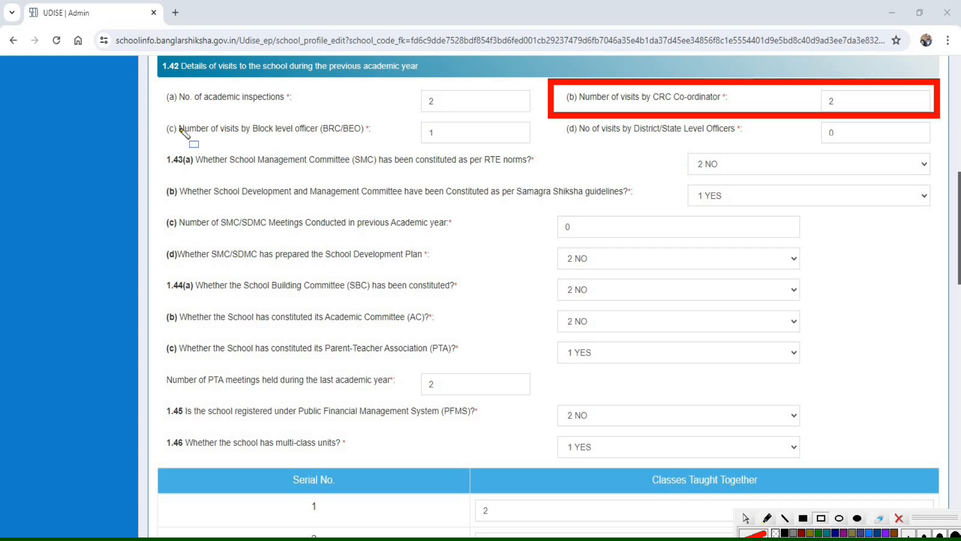
mouse_move(148, 111)
mouse_down()
mouse_move(208, 136)
mouse_move(397, 145)
mouse_up()
drag(454, 147, 582, 144)
drag(644, 148, 941, 149)
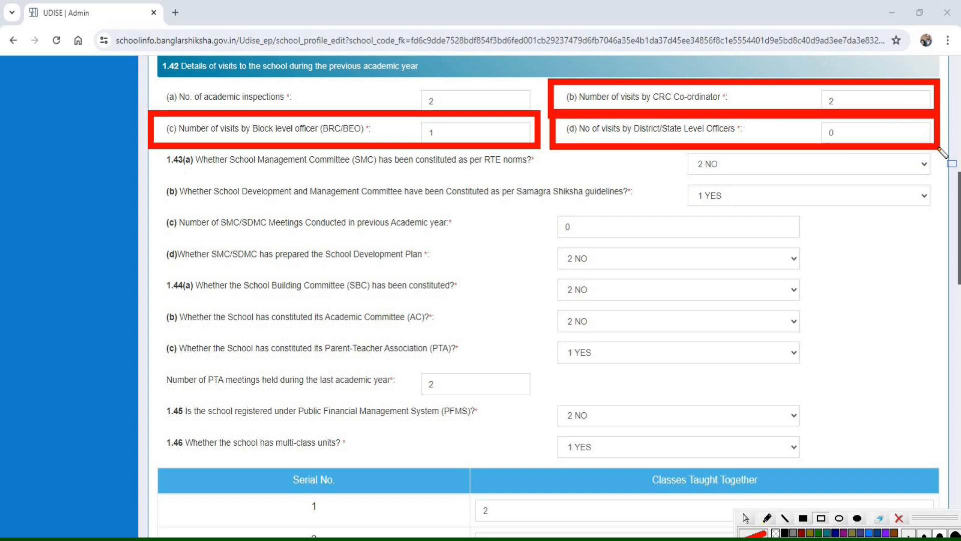
- Review the SMC and SDMC constitution, meetings and School Development Plan questions in 1.43(a) to (d)
drag(151, 148, 551, 178)
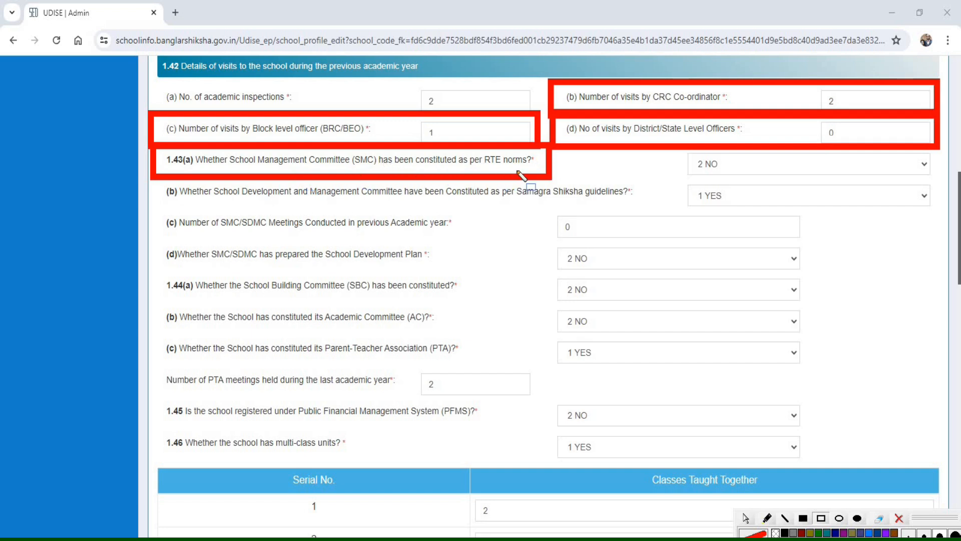
mouse_move(679, 152)
mouse_down()
mouse_move(709, 175)
mouse_move(779, 179)
mouse_up()
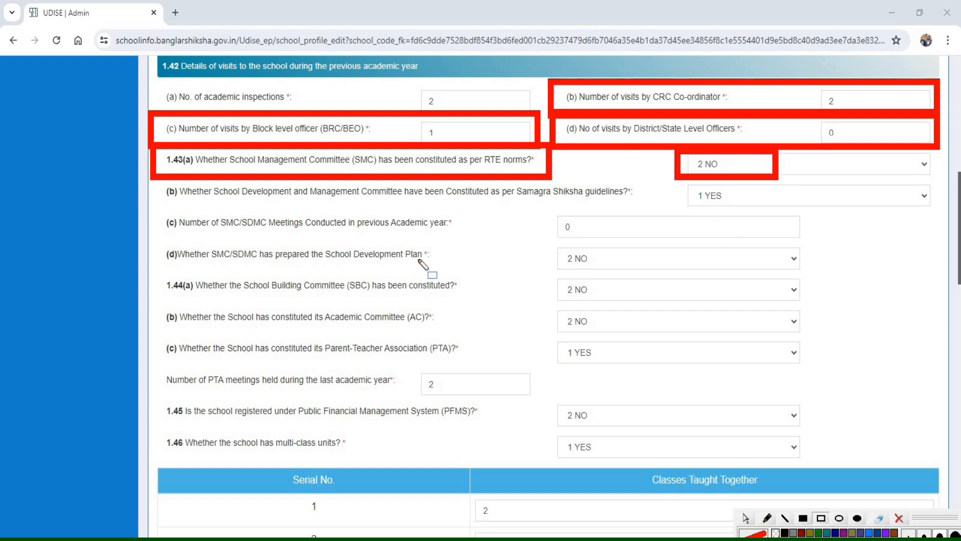
mouse_move(156, 180)
mouse_down()
mouse_move(227, 203)
mouse_move(760, 207)
mouse_up()
mouse_move(150, 210)
mouse_down()
mouse_move(182, 229)
mouse_move(287, 243)
mouse_move(508, 239)
mouse_up()
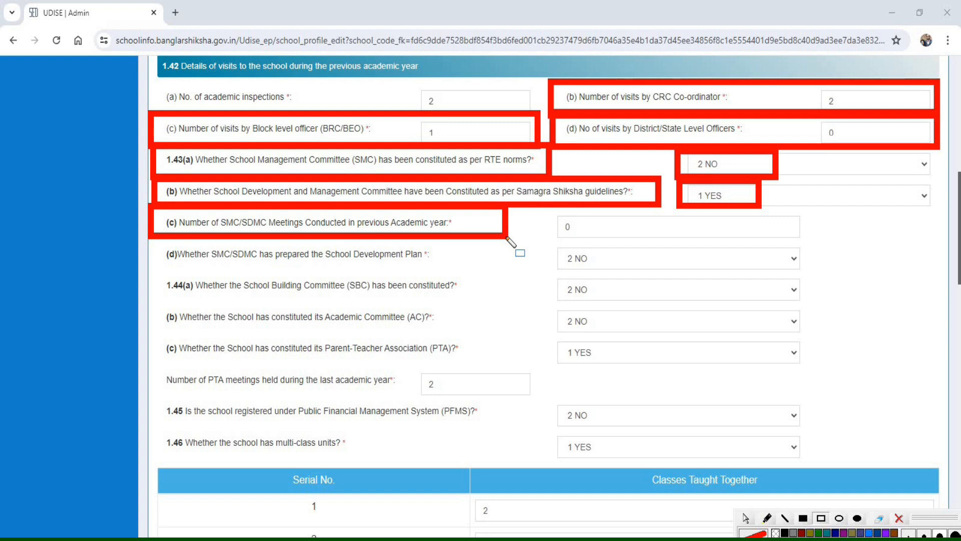
drag(154, 241, 210, 270)
drag(303, 277, 442, 271)
drag(477, 267, 478, 269)
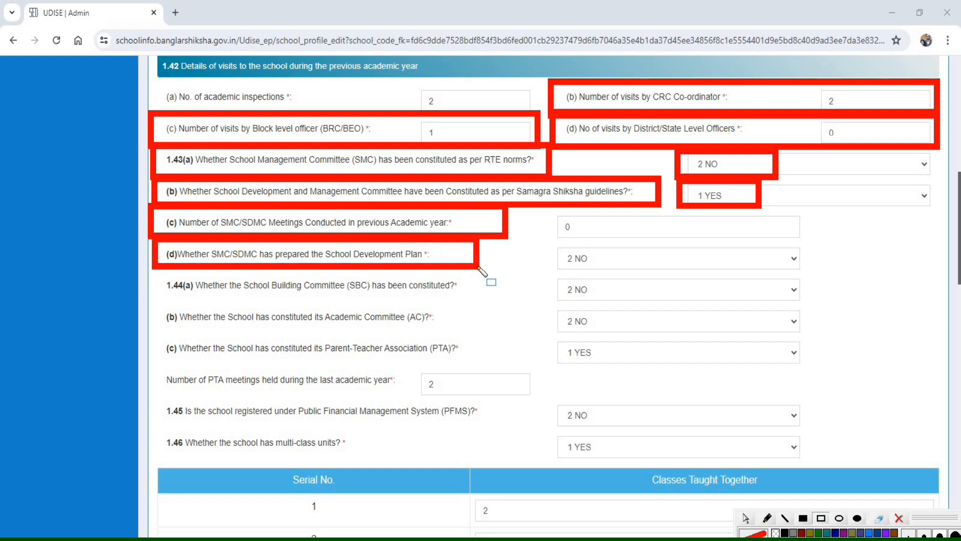
- Review the School Building Committee, Academic Committee and Parent-Teacher Association questions in 1.44, including the PTA meetings held
mouse_move(151, 268)
mouse_down()
mouse_move(381, 301)
mouse_move(497, 301)
mouse_up()
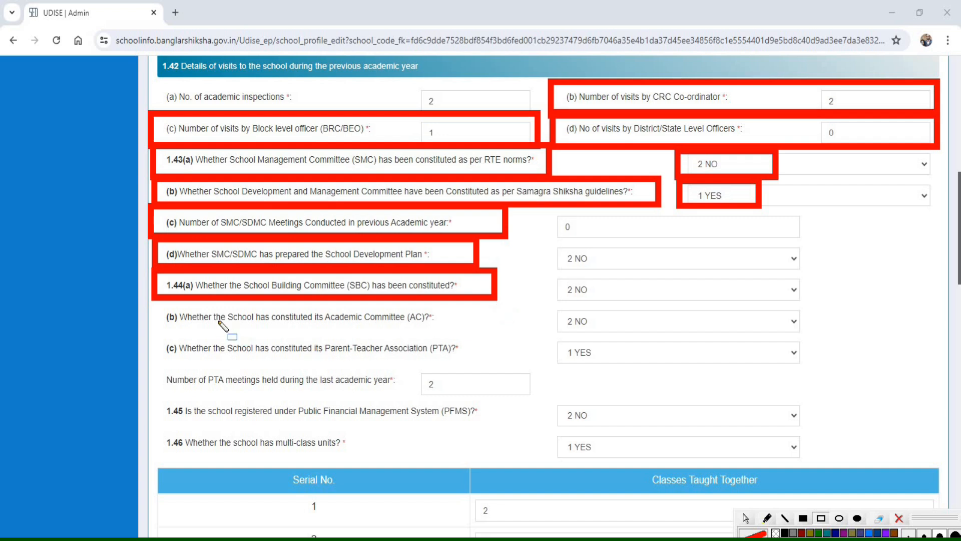
mouse_move(152, 304)
mouse_down()
mouse_move(204, 333)
mouse_move(485, 334)
mouse_up()
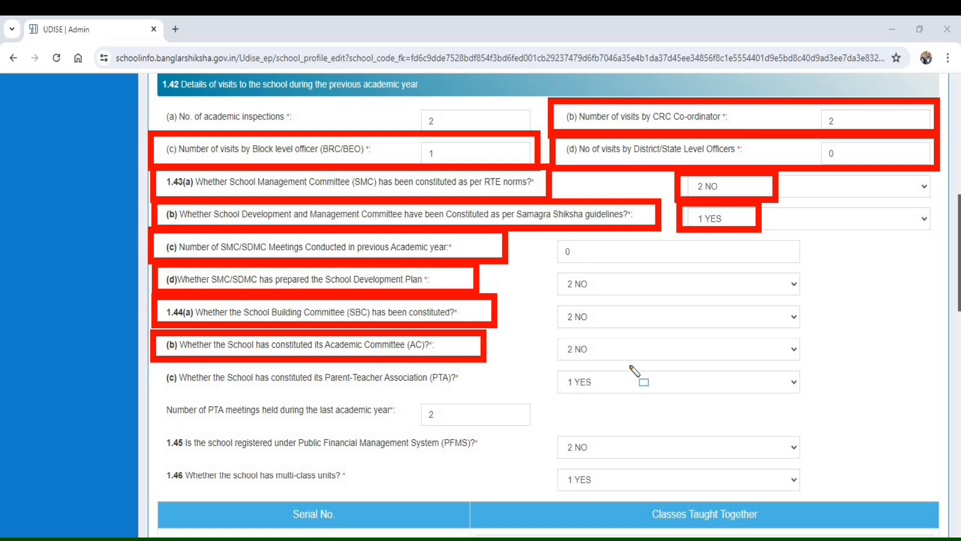
mouse_move(153, 363)
mouse_down()
mouse_move(227, 389)
mouse_move(423, 400)
mouse_move(491, 394)
mouse_up()
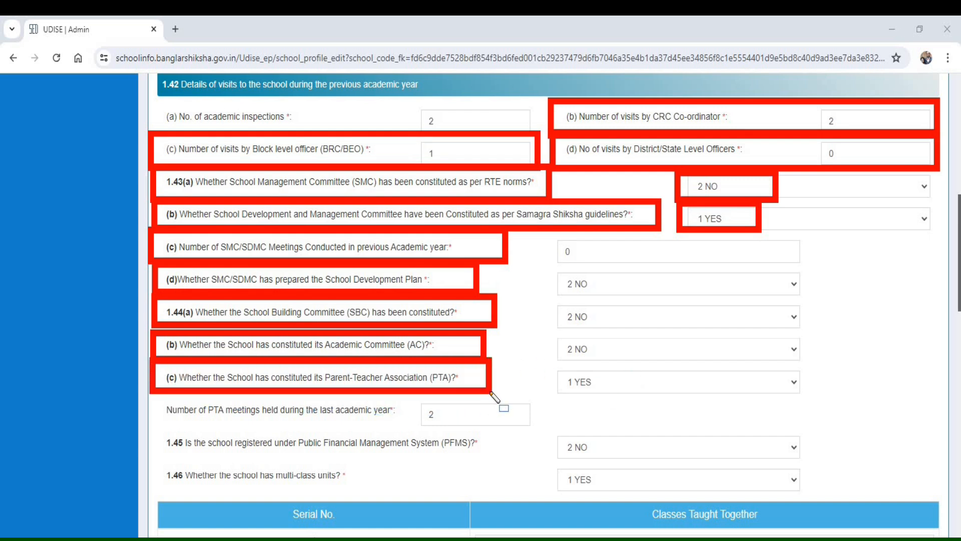
mouse_move(553, 364)
mouse_down()
mouse_move(569, 385)
mouse_move(671, 399)
mouse_move(670, 388)
mouse_up()
mouse_move(158, 396)
mouse_down()
mouse_move(190, 418)
mouse_move(550, 433)
mouse_up()
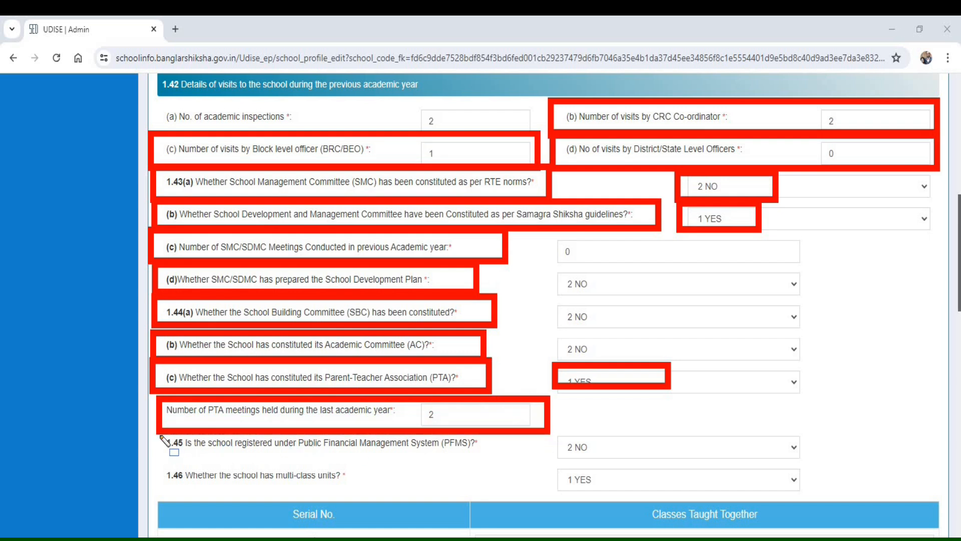
- Review the PFMS registration answer in 1.45 and the multi-class units answer in 1.46
mouse_move(155, 431)
mouse_down()
mouse_move(346, 456)
mouse_move(511, 456)
mouse_up()
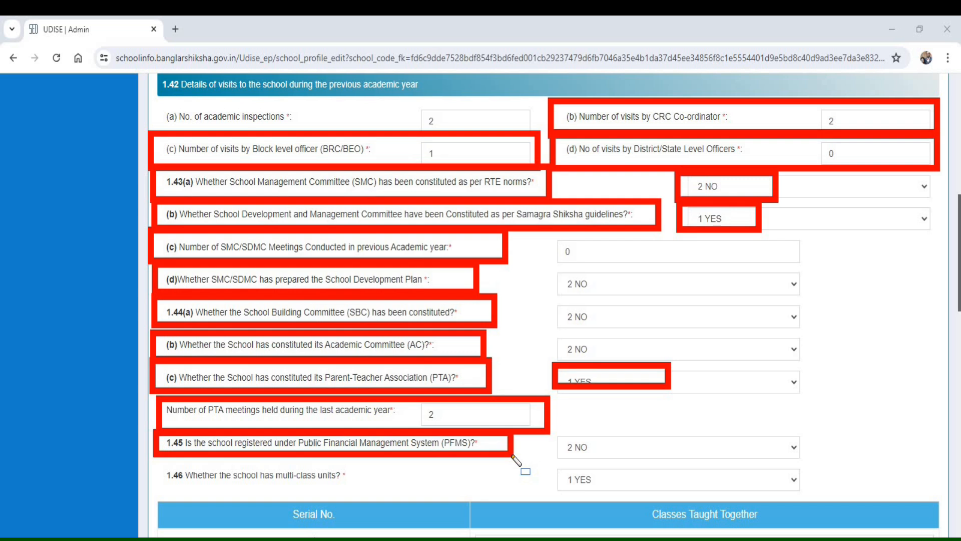
mouse_move(512, 456)
mouse_down()
mouse_move(697, 451)
mouse_move(837, 461)
mouse_move(810, 459)
mouse_up()
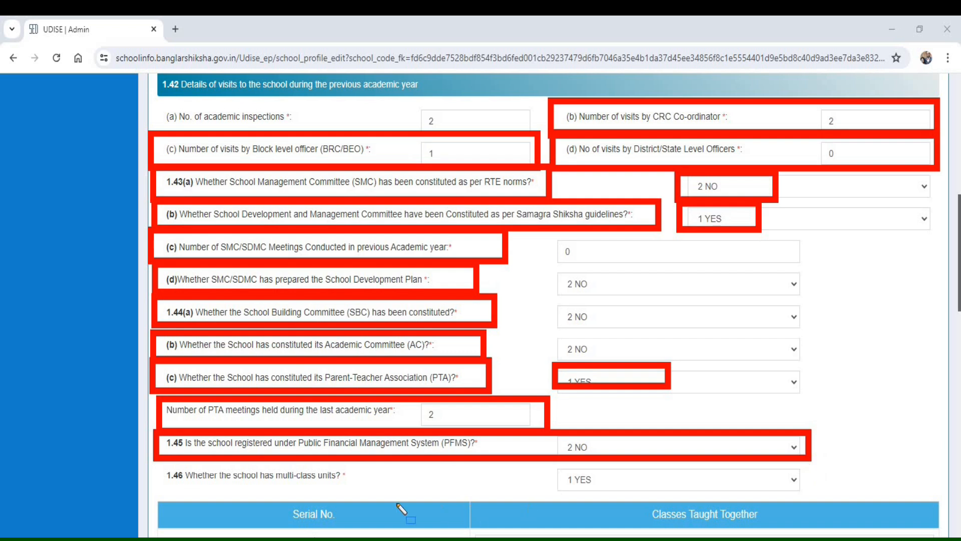
mouse_move(155, 457)
mouse_down()
mouse_move(176, 493)
mouse_move(417, 491)
mouse_up()
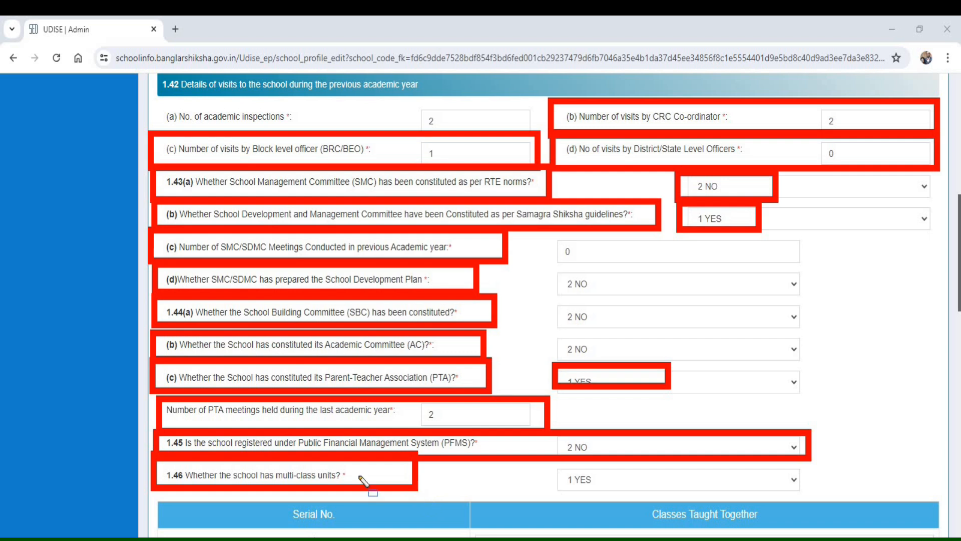
drag(542, 464, 656, 497)
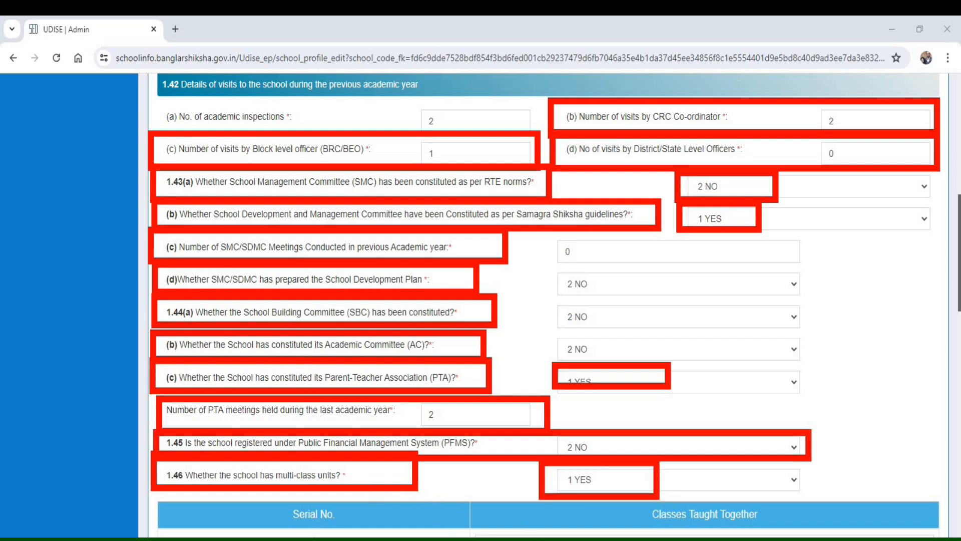
- Set the classes taught together for serial no. 1 of the multi-class units table to PP,I,II
scroll(314, 240, down, 8)
mouse_move(270, 99)
mouse_down()
mouse_move(314, 240)
mouse_move(343, 236)
mouse_up()
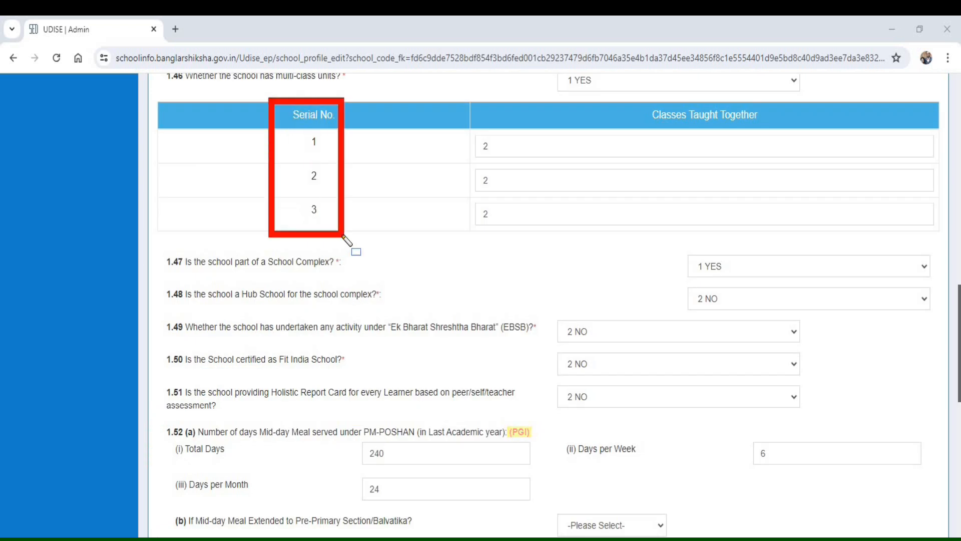
mouse_move(634, 96)
mouse_down()
mouse_move(763, 133)
mouse_move(785, 128)
mouse_up()
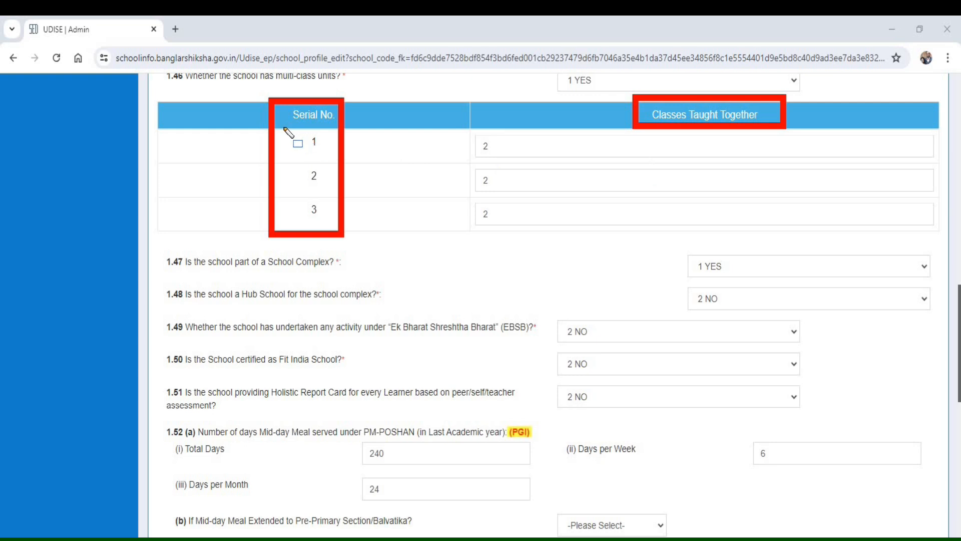
mouse_move(264, 121)
mouse_down()
mouse_move(537, 179)
mouse_move(630, 166)
mouse_move(901, 167)
mouse_move(891, 164)
mouse_up()
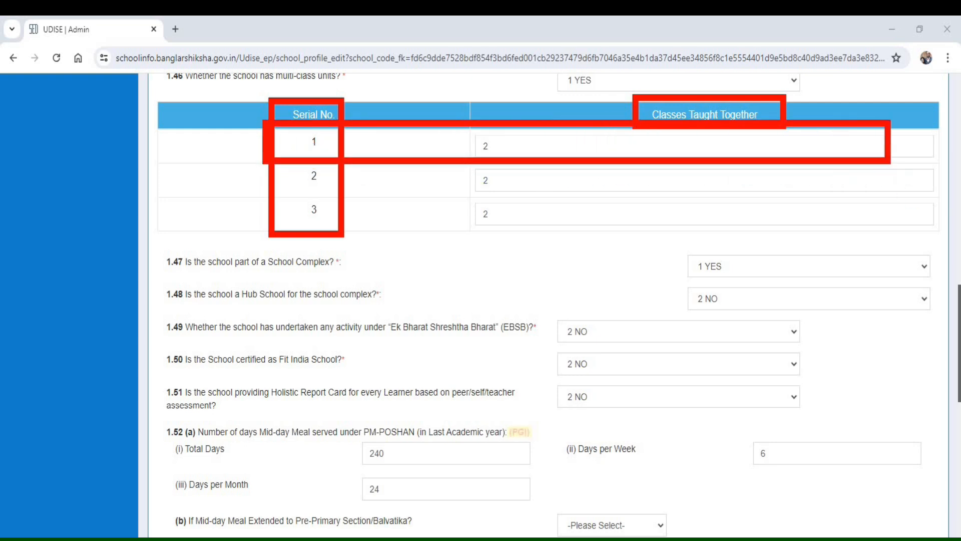
key(Escape)
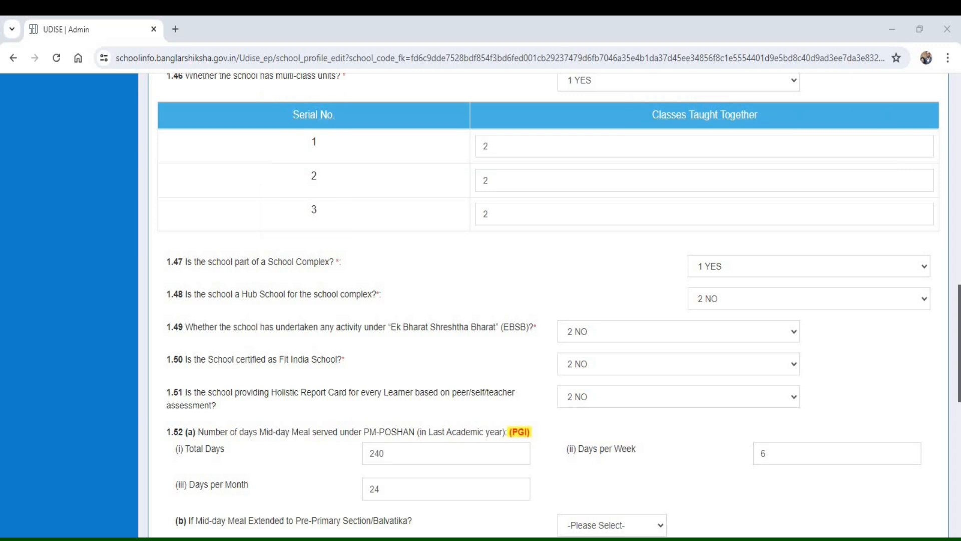
double_click(483, 147)
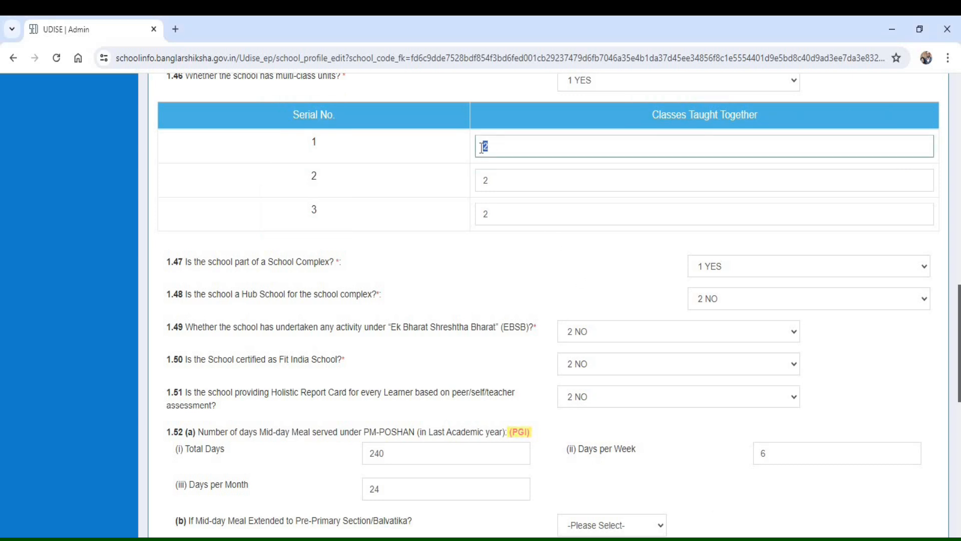
text(PP,I,II)
- Set the classes taught together to III,IV for serial no. 2 and 0 for serial no. 3
double_click(485, 180)
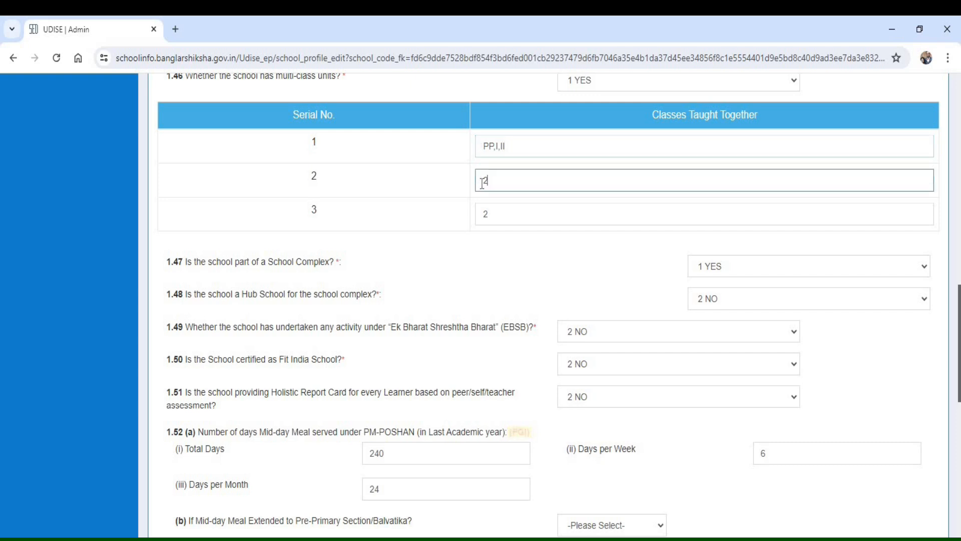
text(III,IV)
double_click(483, 215)
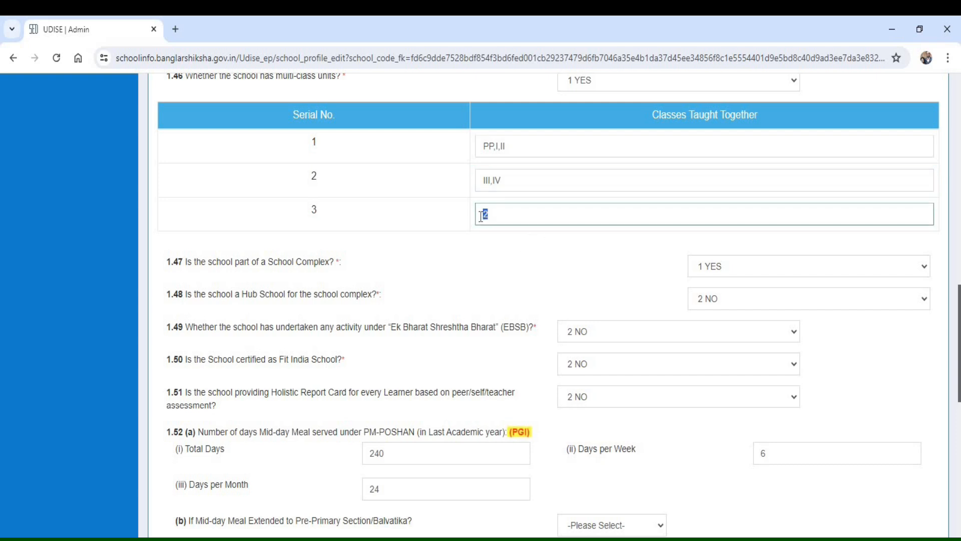
text(0)
click(521, 263)
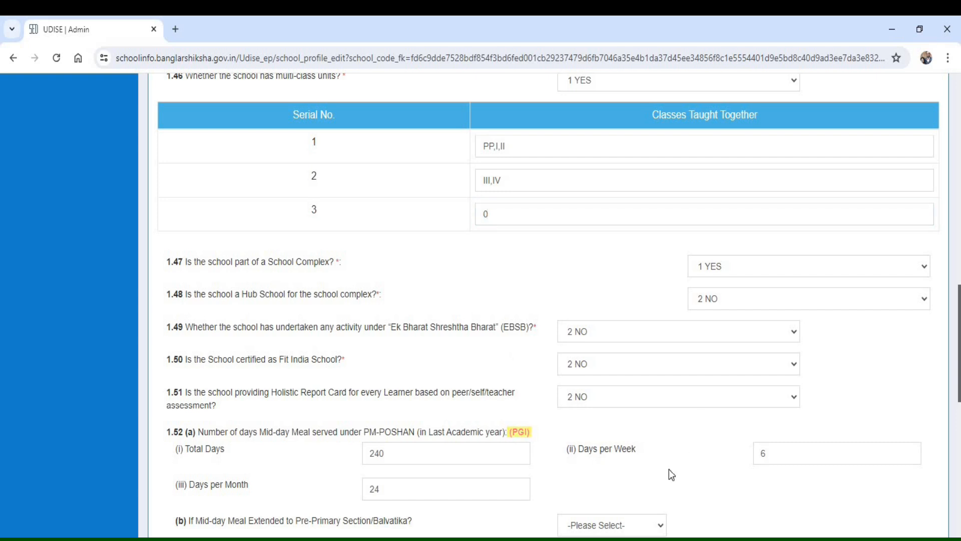
- Set the answer to 1.47, whether the school is part of a School Complex, to 2 NO
mouse_move(153, 244)
mouse_down()
mouse_move(269, 275)
mouse_move(362, 281)
mouse_up()
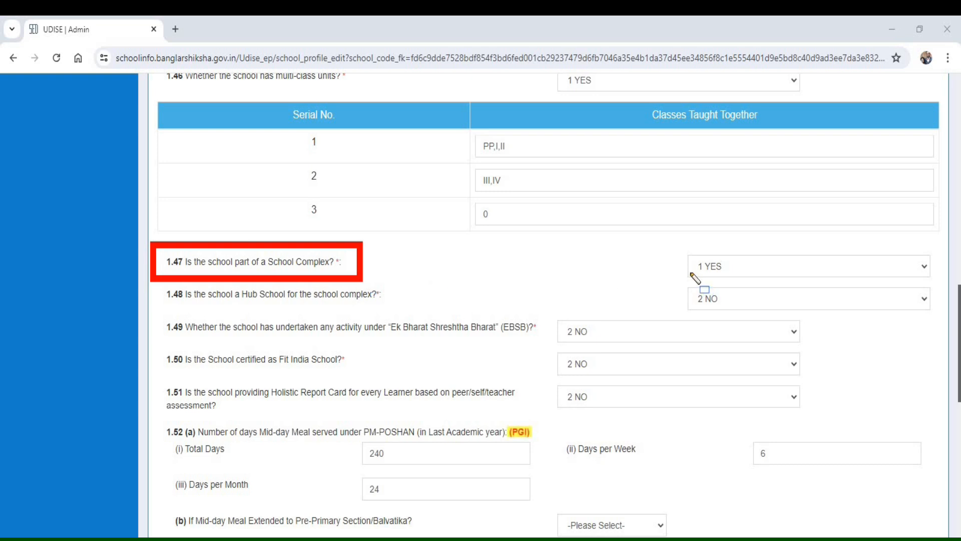
mouse_move(674, 242)
mouse_down()
mouse_move(771, 291)
mouse_move(940, 286)
mouse_up()
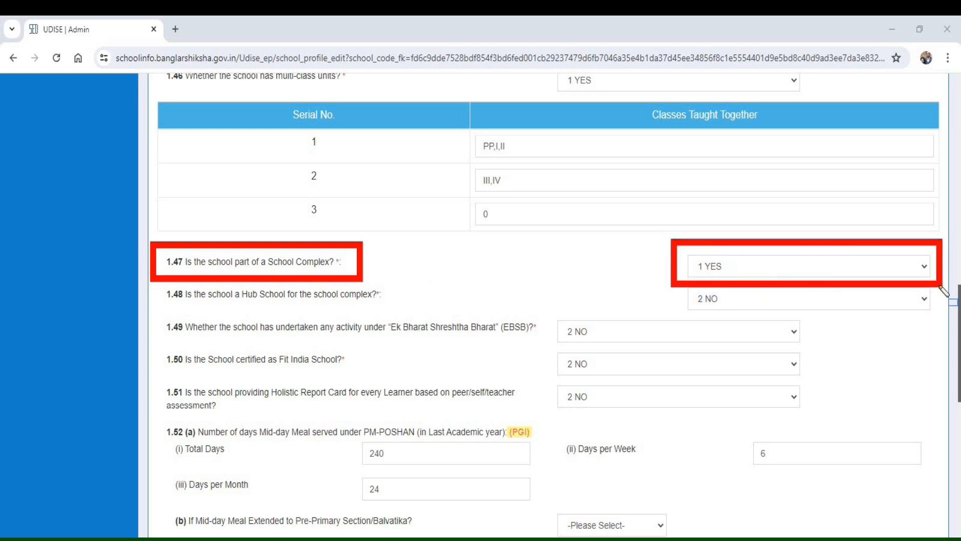
key(Escape)
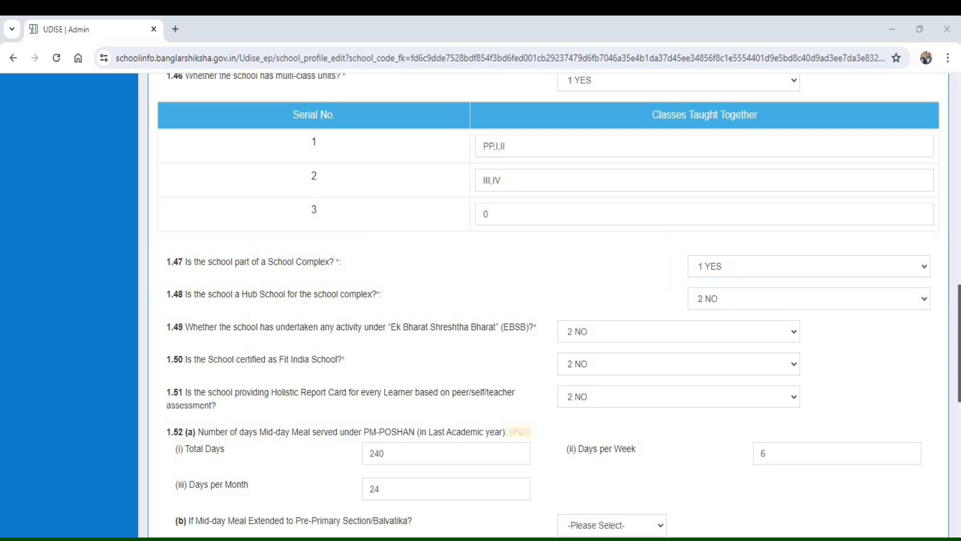
click(699, 268)
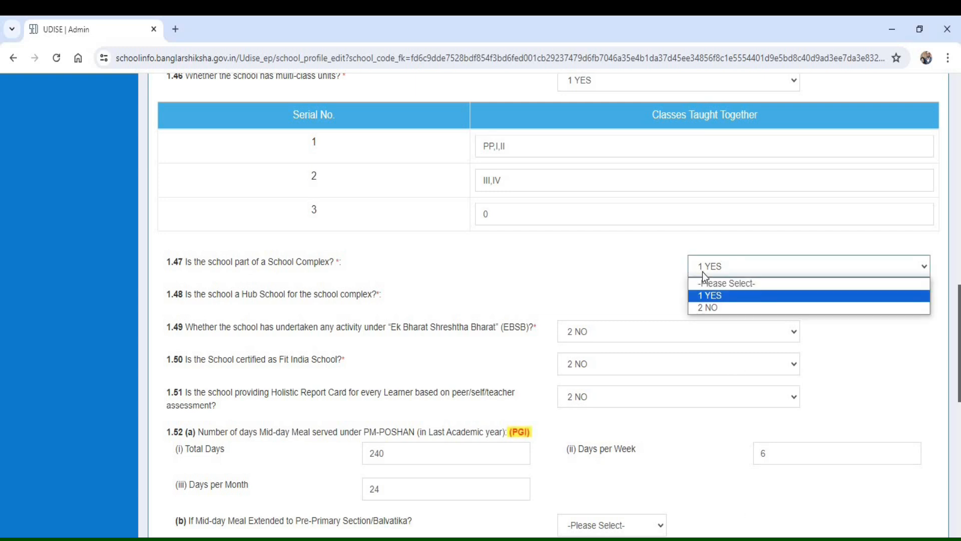
click(716, 309)
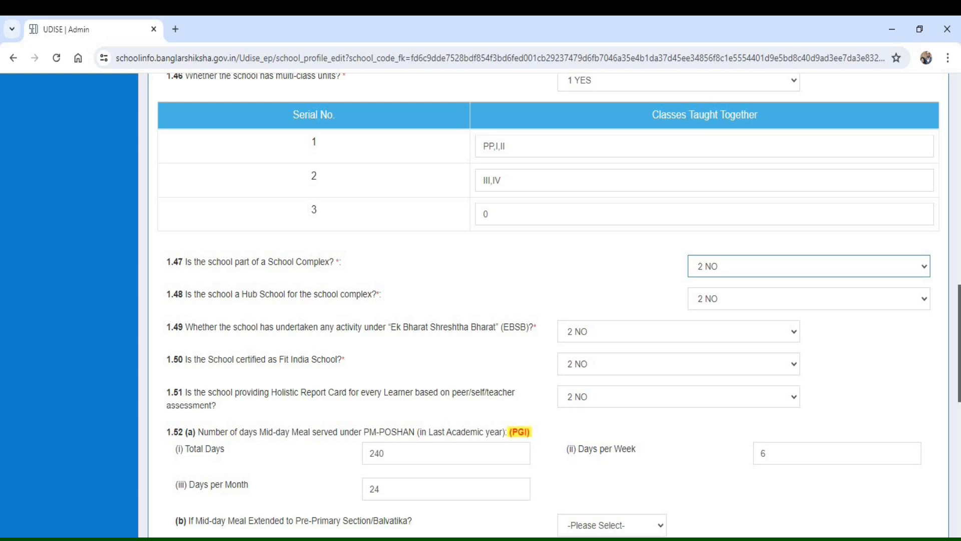
- Review the Hub School, Ek Bharat Shreshtha Bharat, Fit India School and Holistic Report Card questions in 1.48 to 1.51
mouse_move(151, 271)
mouse_down()
mouse_move(273, 317)
mouse_move(466, 317)
mouse_up()
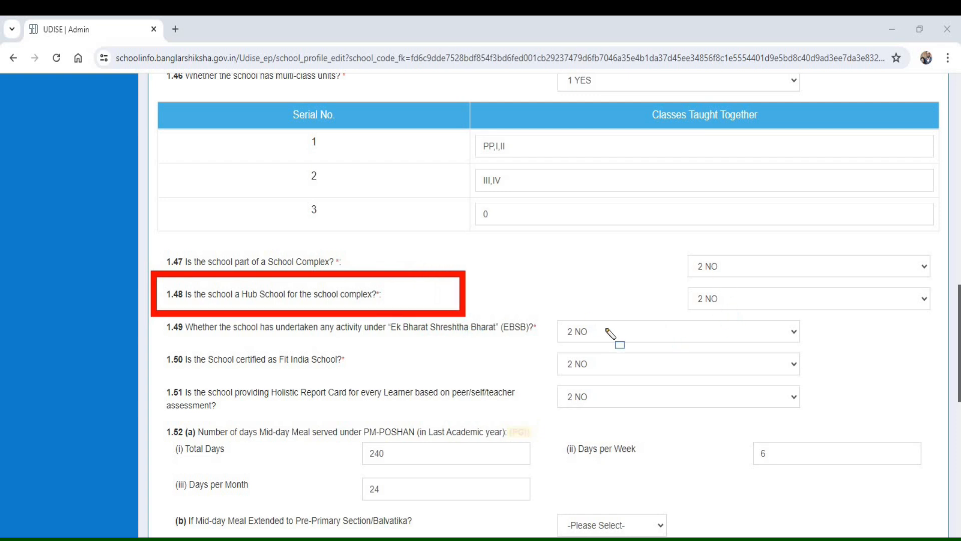
mouse_move(153, 317)
mouse_down()
mouse_move(360, 349)
mouse_move(536, 346)
mouse_move(562, 337)
mouse_move(672, 359)
mouse_move(820, 348)
mouse_up()
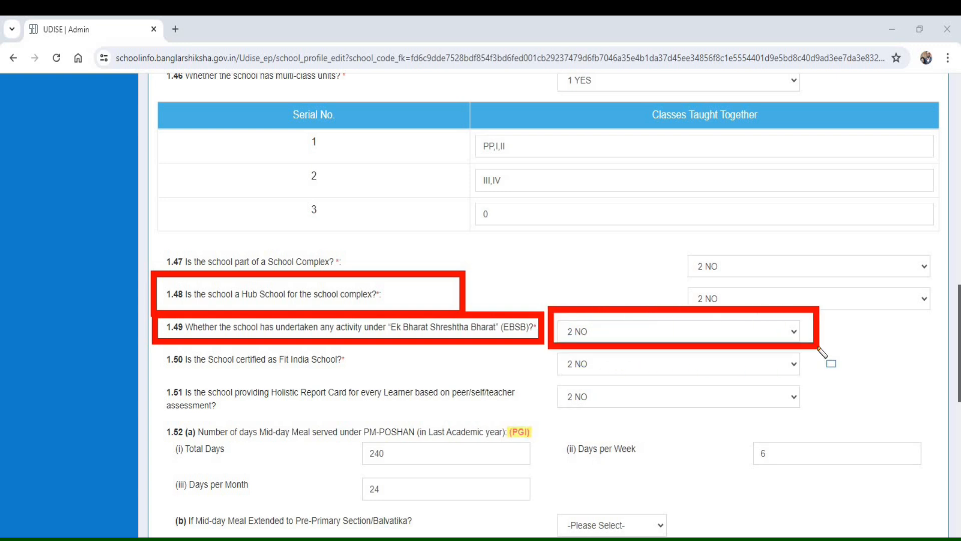
mouse_move(153, 344)
mouse_down()
mouse_move(251, 378)
mouse_move(384, 389)
mouse_move(384, 381)
mouse_up()
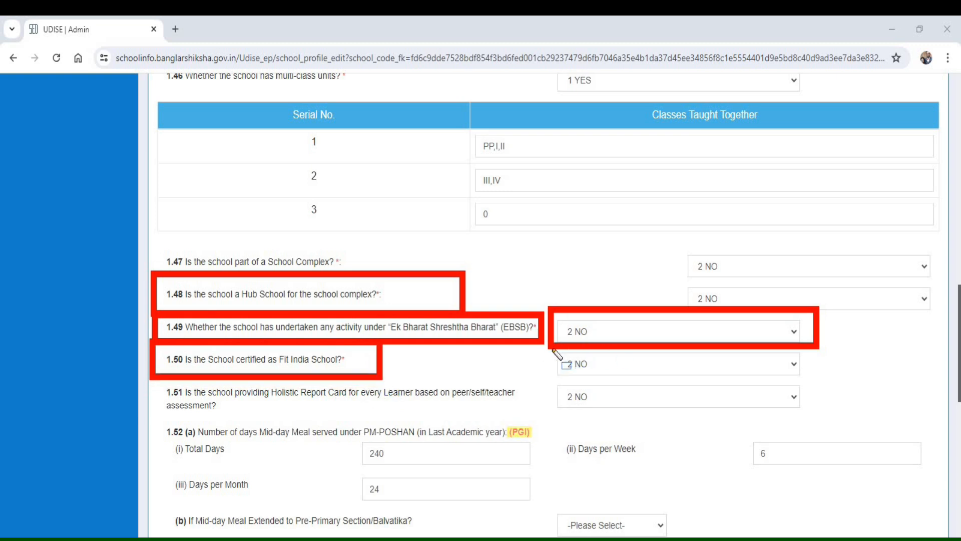
drag(551, 351, 640, 380)
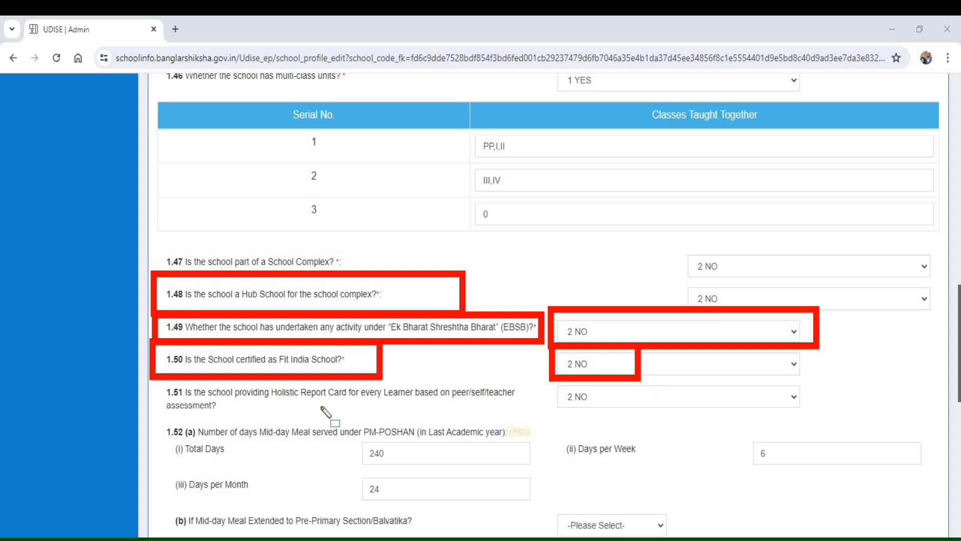
mouse_move(150, 375)
mouse_down()
mouse_move(280, 423)
mouse_move(536, 418)
mouse_up()
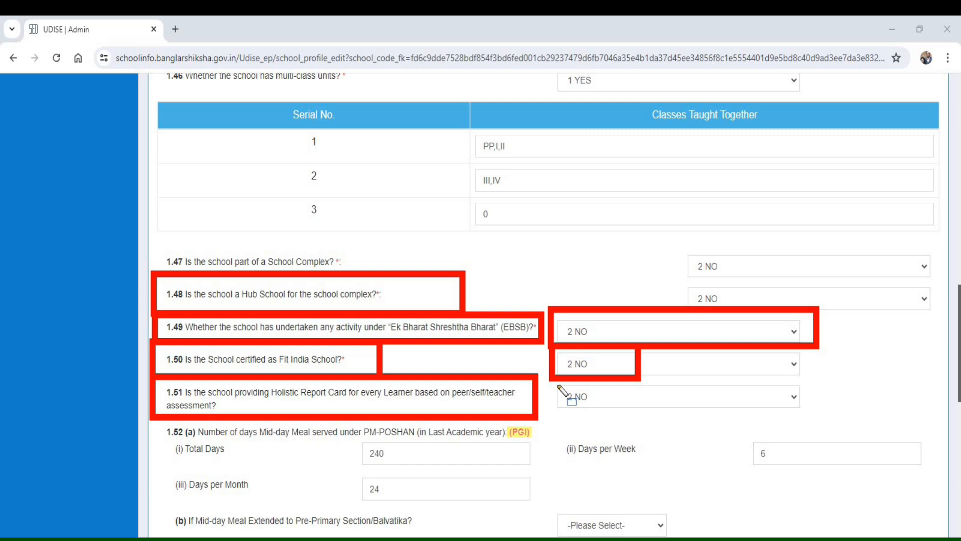
- Set the answer to 1.51, whether the school provides a Holistic Report Card for every learner, to 1 YES
key(Escape)
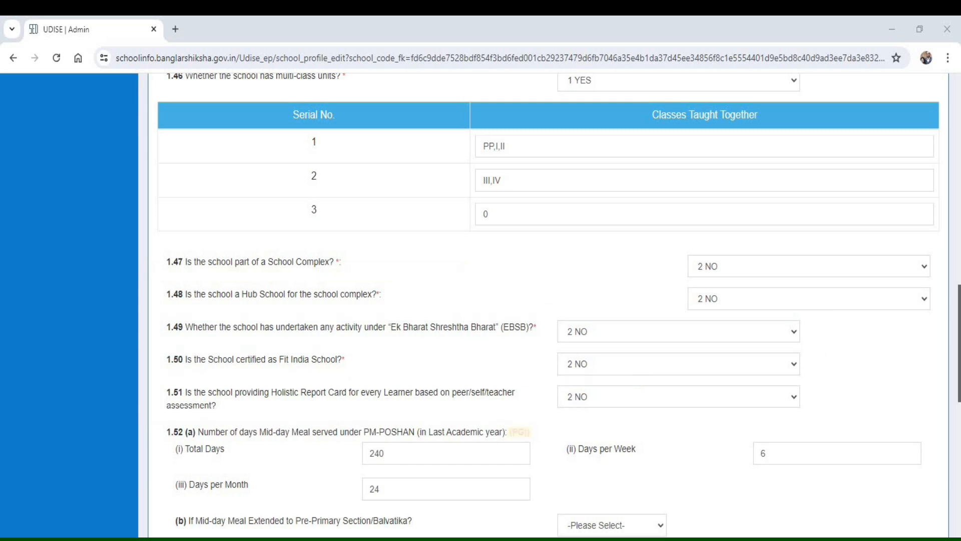
click(591, 398)
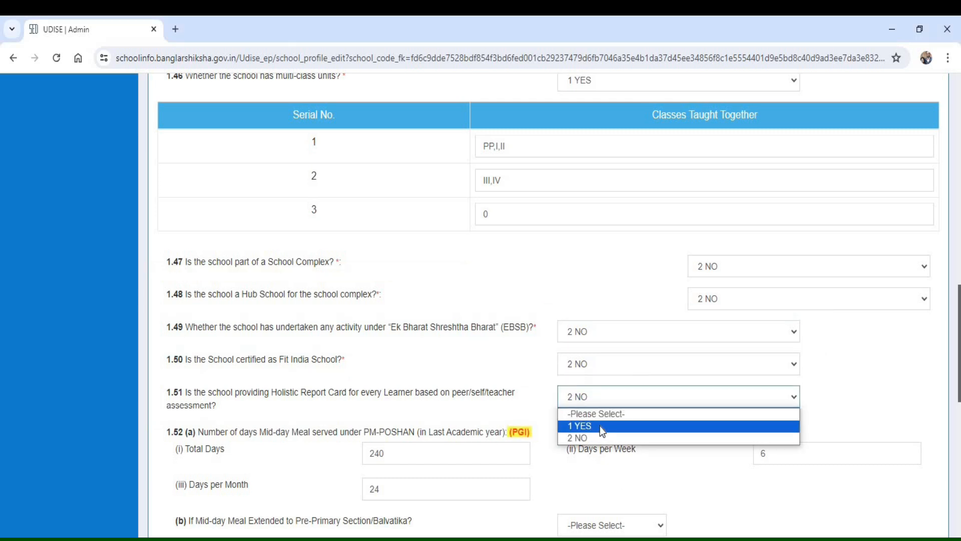
click(600, 426)
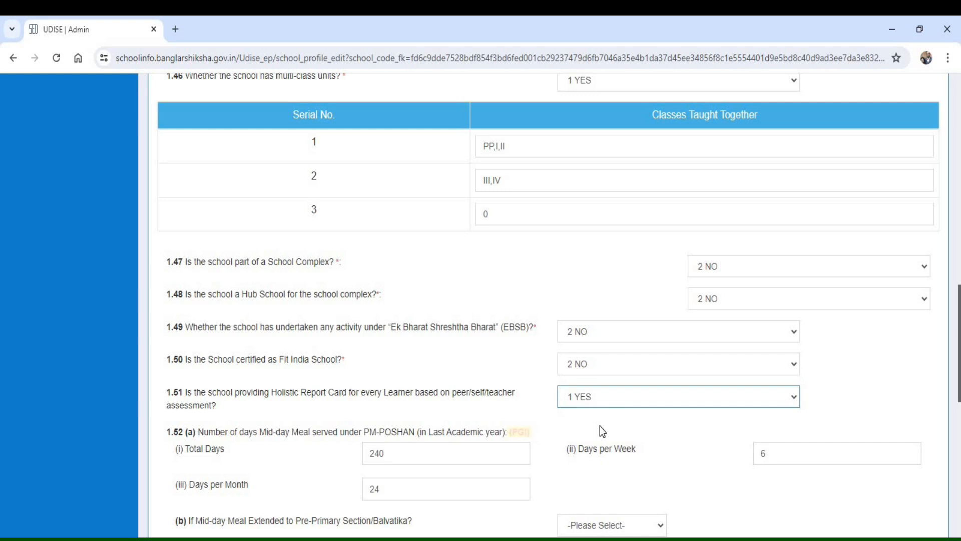
- Review the Mid-day Meal total days, days per week and days per month in 1.52 (a), and the pre-primary extension question in (b)
key(ctrl+alt+d)
mouse_move(163, 427)
mouse_down()
mouse_move(178, 453)
mouse_move(528, 458)
mouse_move(600, 445)
mouse_up()
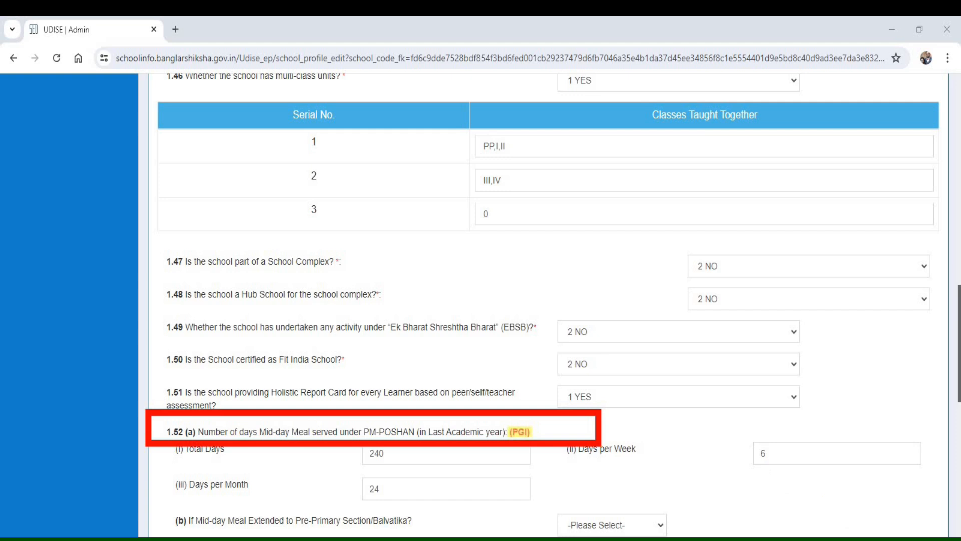
key(ctrl+z)
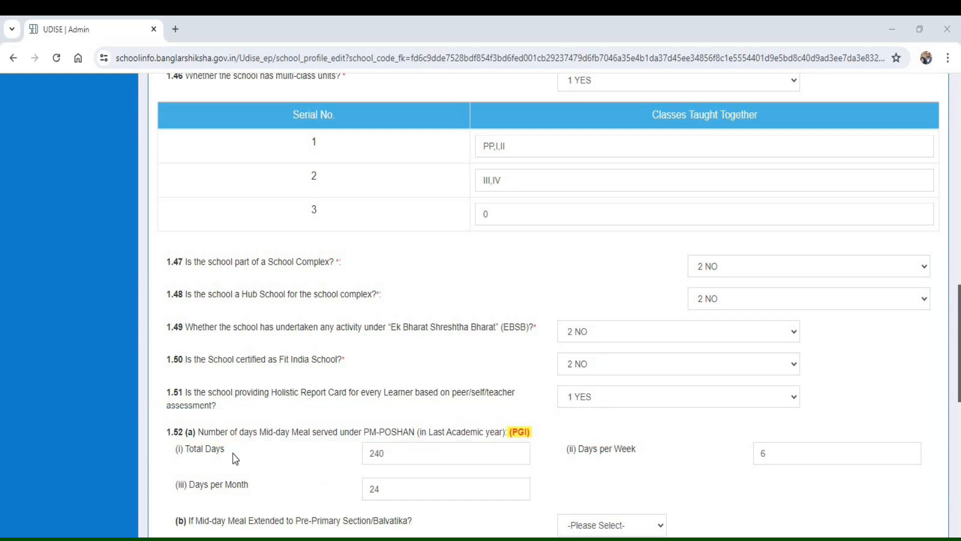
drag(162, 433, 253, 468)
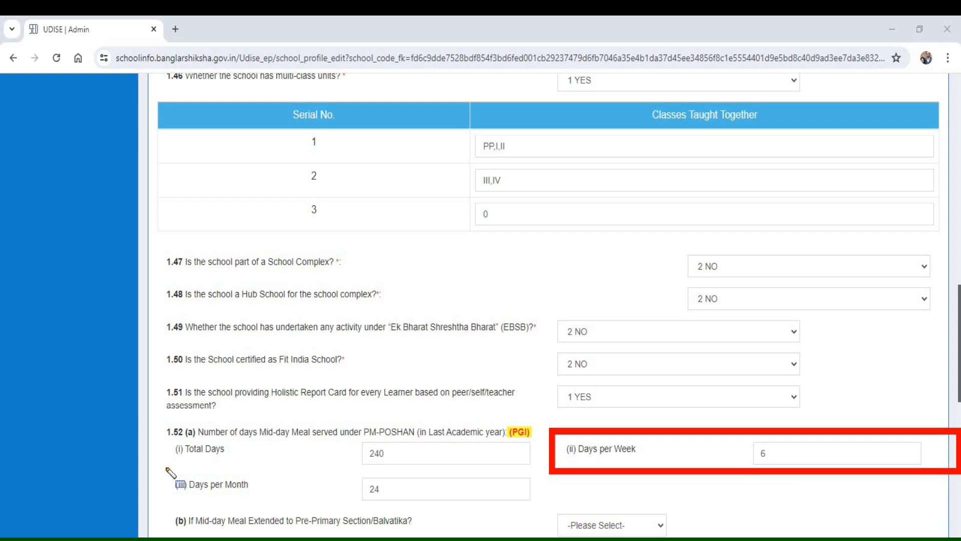
mouse_move(165, 468)
mouse_down()
mouse_move(273, 509)
mouse_move(554, 509)
mouse_up()
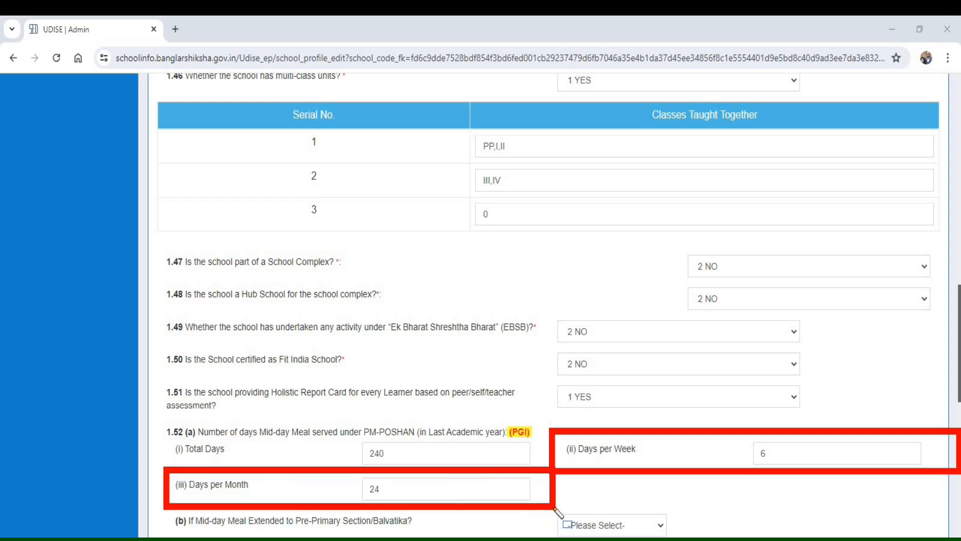
drag(162, 501, 440, 536)
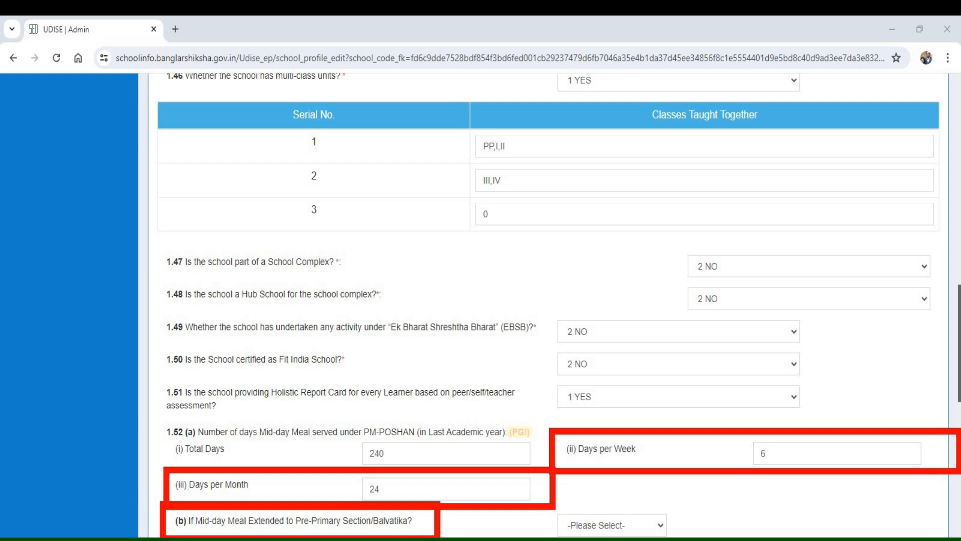
click(639, 529)
click(612, 540)
- Examine the heading of section 1.53 and its Pre Primary to Hr.Secondary columns
mouse_move(145, 71)
mouse_down()
mouse_move(351, 107)
mouse_move(838, 109)
mouse_up()
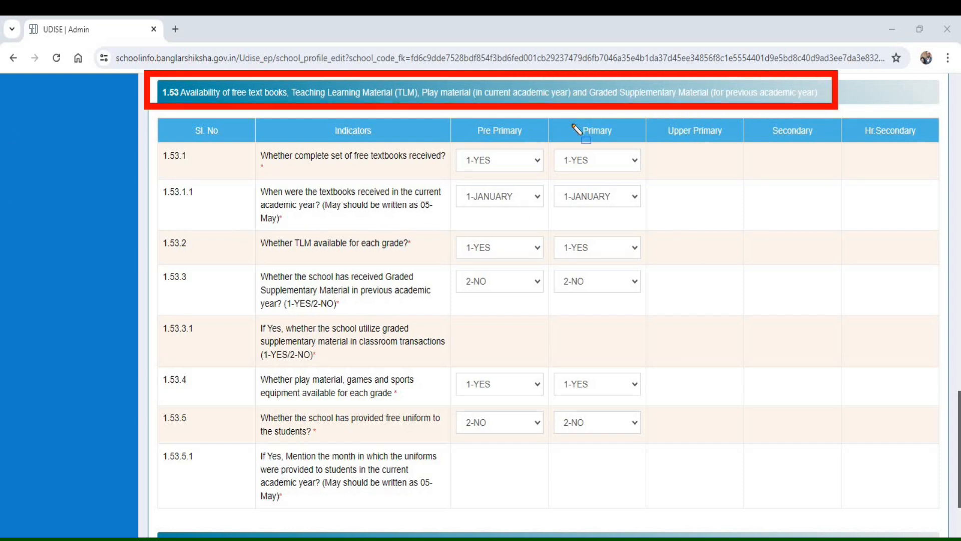
mouse_move(461, 116)
mouse_down()
mouse_move(488, 144)
mouse_move(706, 158)
mouse_move(734, 148)
mouse_up()
drag(643, 154, 934, 150)
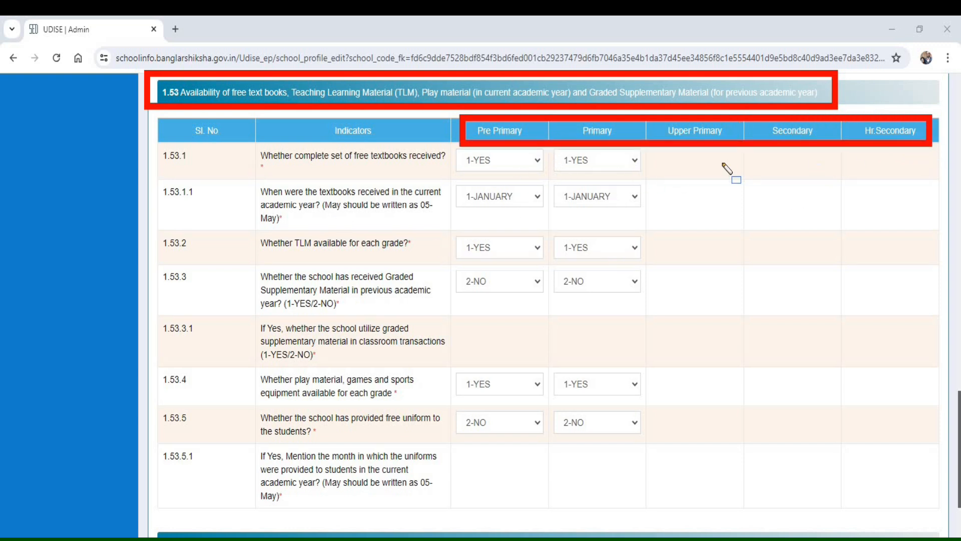
drag(649, 124, 724, 387)
drag(771, 501, 951, 534)
mouse_move(463, 115)
mouse_down()
mouse_move(523, 440)
mouse_move(646, 528)
mouse_up()
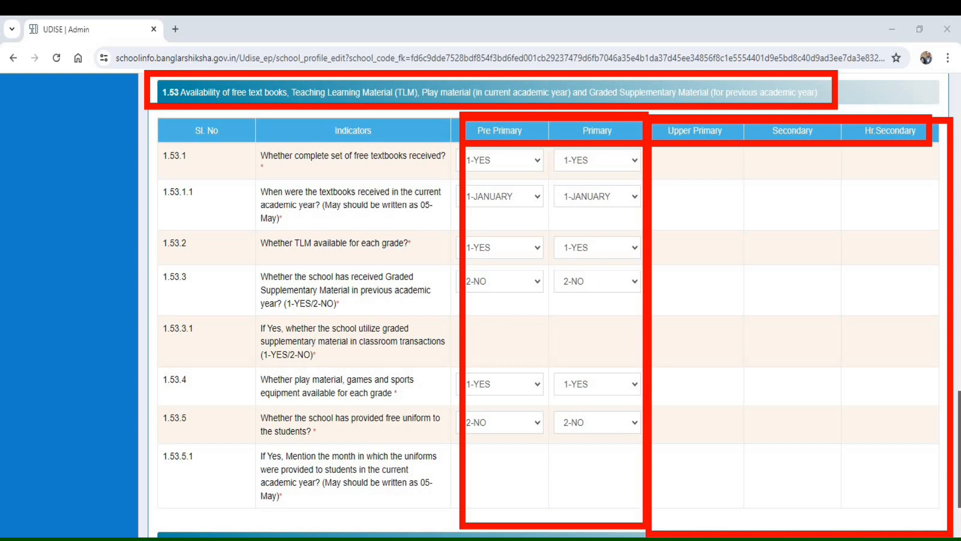
key(Escape)
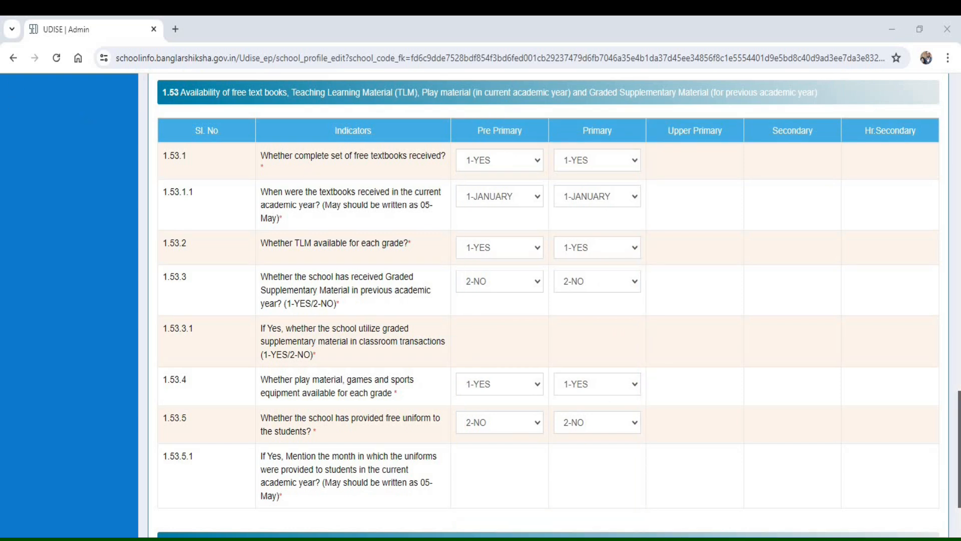
- Review the free textbook, TLM and Graded Supplementary Material answers in rows 1.53.1 to 1.53.3.1
mouse_move(233, 132)
mouse_down()
mouse_move(362, 179)
mouse_move(449, 181)
mouse_up()
mouse_move(450, 136)
mouse_down()
mouse_move(470, 180)
mouse_move(646, 183)
mouse_up()
mouse_move(237, 179)
mouse_down()
mouse_move(465, 246)
mouse_move(450, 238)
mouse_up()
mouse_move(444, 177)
mouse_down()
mouse_move(517, 216)
mouse_move(646, 221)
mouse_up()
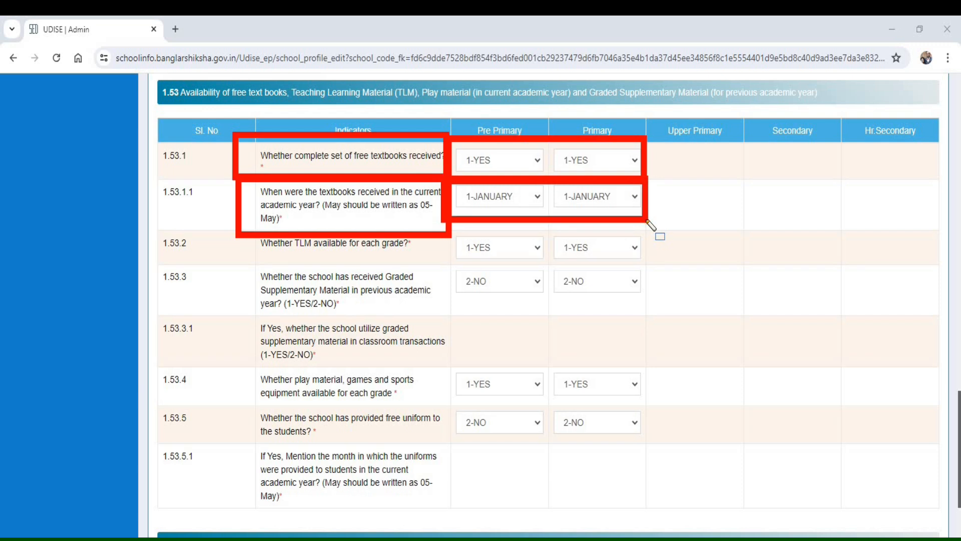
mouse_move(232, 225)
mouse_down()
mouse_move(431, 255)
mouse_move(655, 262)
mouse_up()
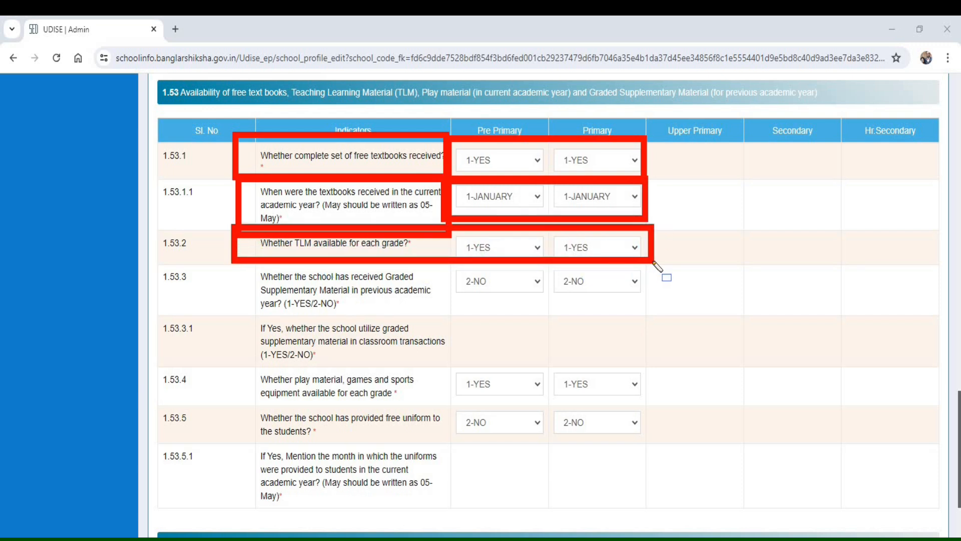
mouse_move(236, 256)
mouse_down()
mouse_move(305, 325)
mouse_move(448, 325)
mouse_up()
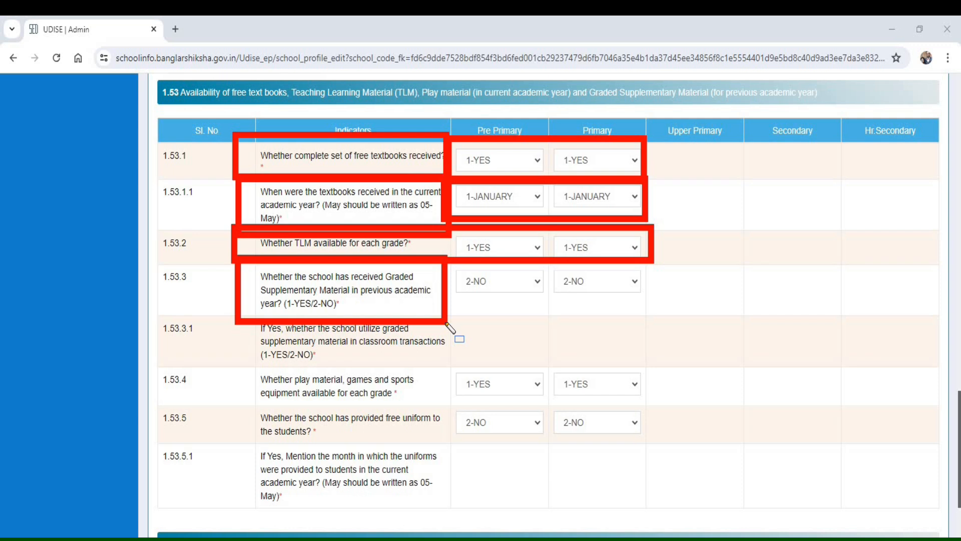
mouse_move(449, 257)
mouse_down()
mouse_move(476, 317)
mouse_move(670, 328)
mouse_move(650, 318)
mouse_up()
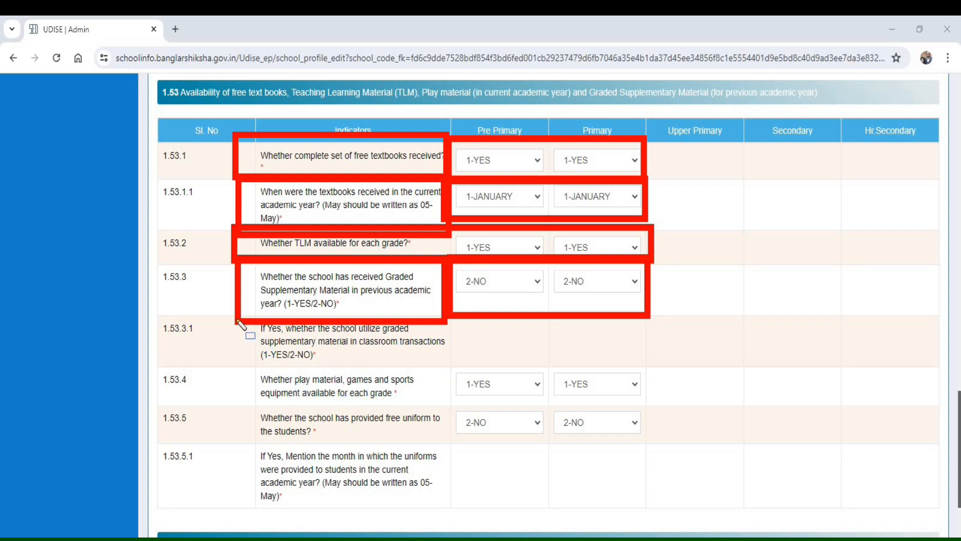
mouse_move(234, 316)
mouse_down()
mouse_move(404, 370)
mouse_move(661, 371)
mouse_up()
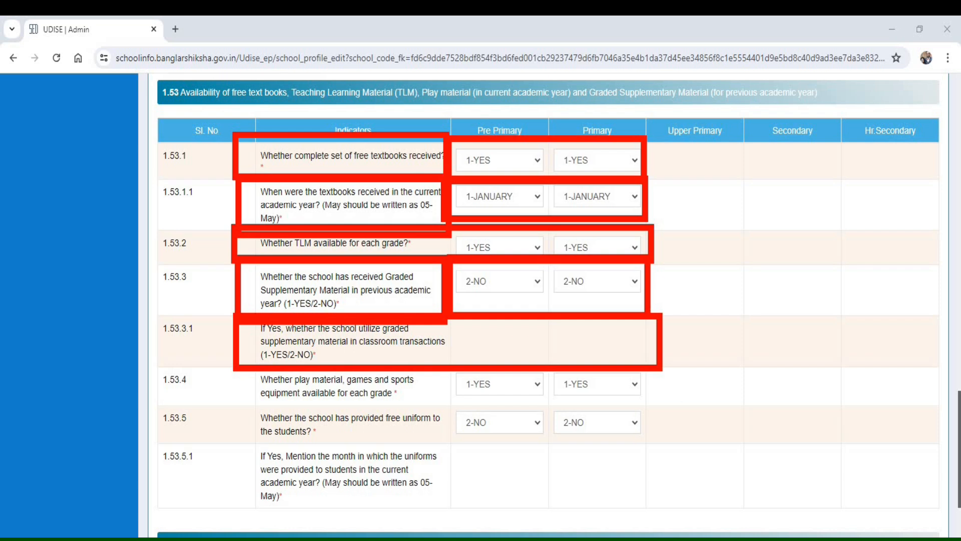
key(Escape)
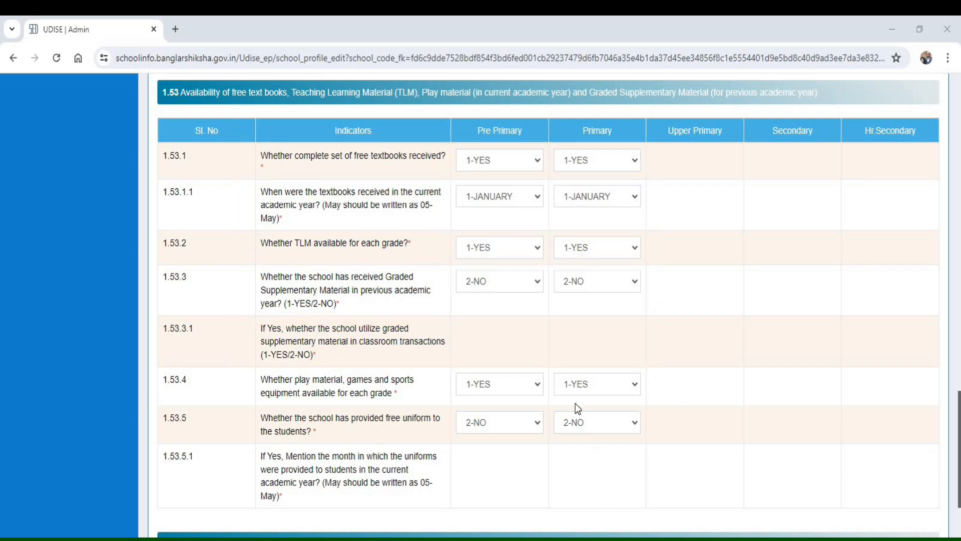
- Set 1.53.3, receipt of Graded Supplementary Material, to 1-YES for both Pre Primary and Primary
click(495, 281)
click(493, 313)
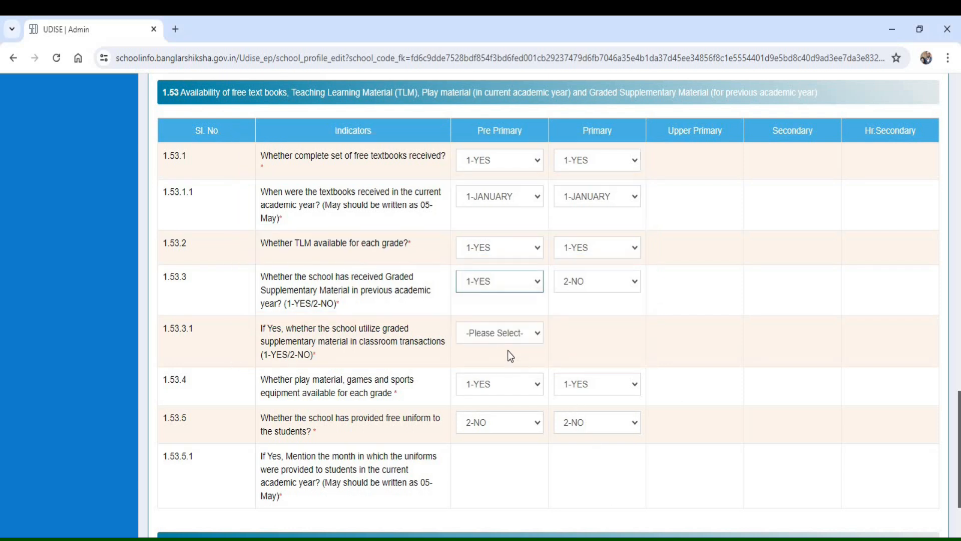
click(515, 334)
click(574, 286)
click(583, 311)
- Change 1.53.3, receipt of Graded Supplementary Material, back to 2-NO for both Pre Primary and Primary
click(535, 287)
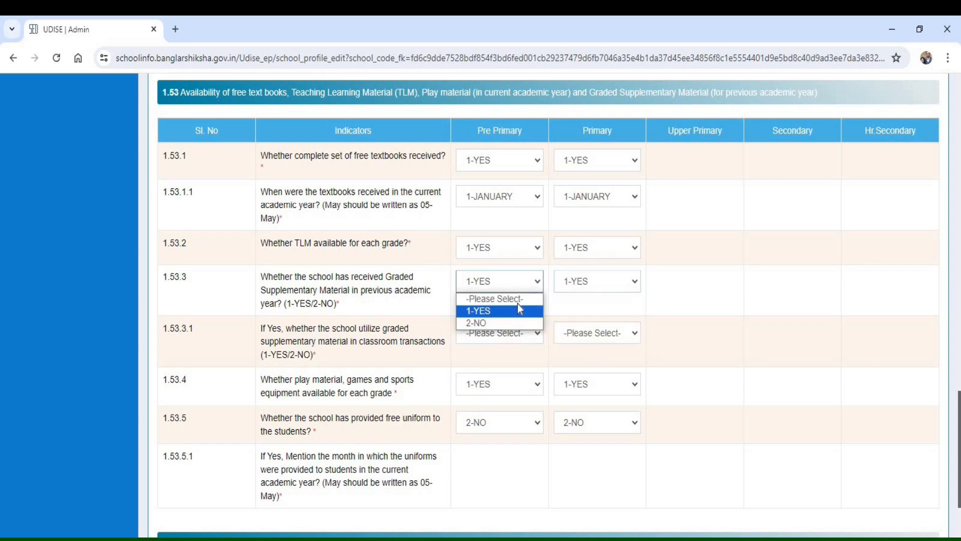
click(500, 322)
click(593, 281)
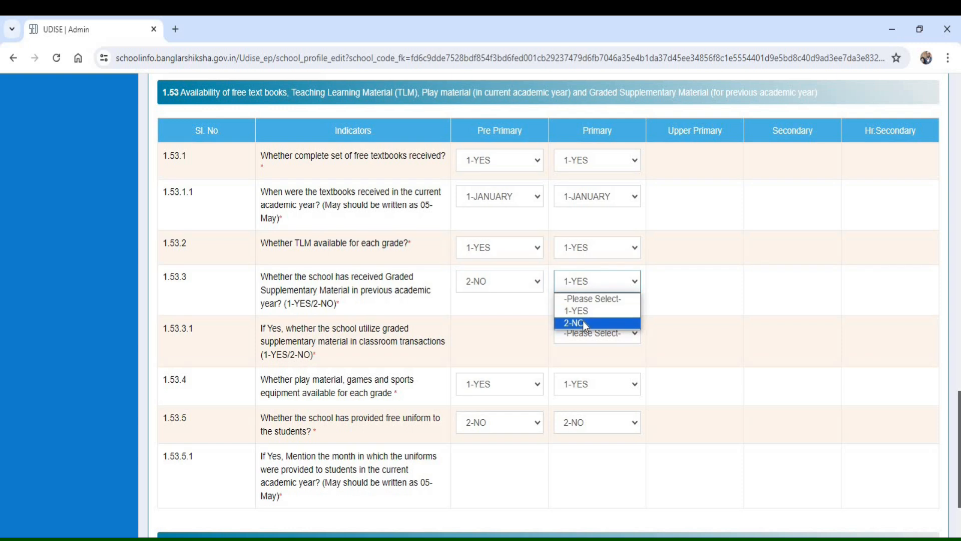
click(584, 324)
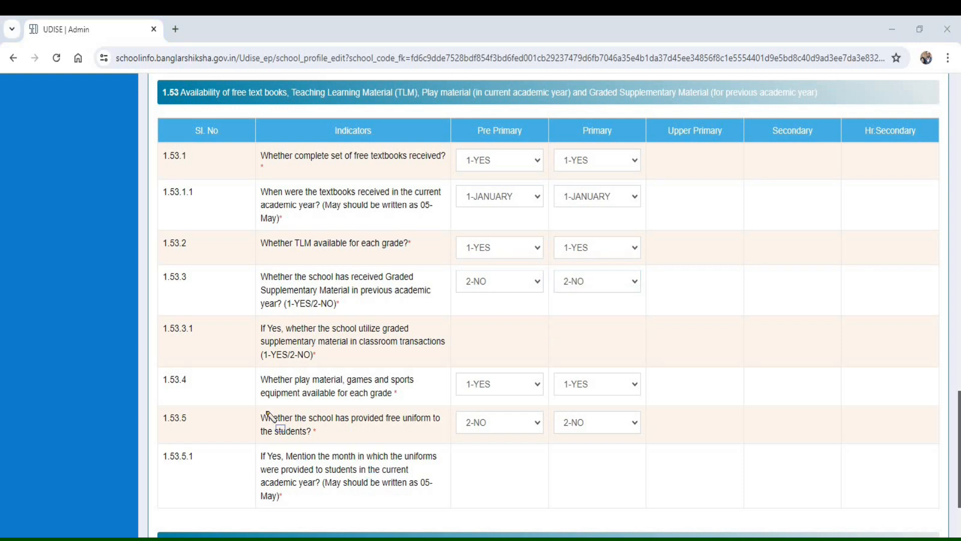
- Set 1.53.5, whether the school has provided free uniforms to the students, to 1-YES for both Pre Primary and Primary
drag(225, 302, 690, 351)
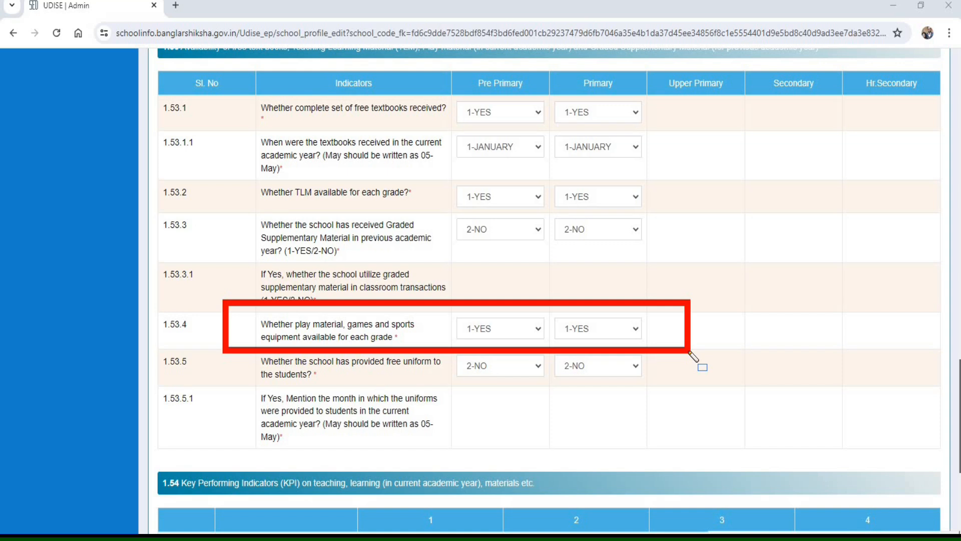
mouse_move(220, 352)
mouse_down()
mouse_move(437, 393)
mouse_move(683, 389)
mouse_up()
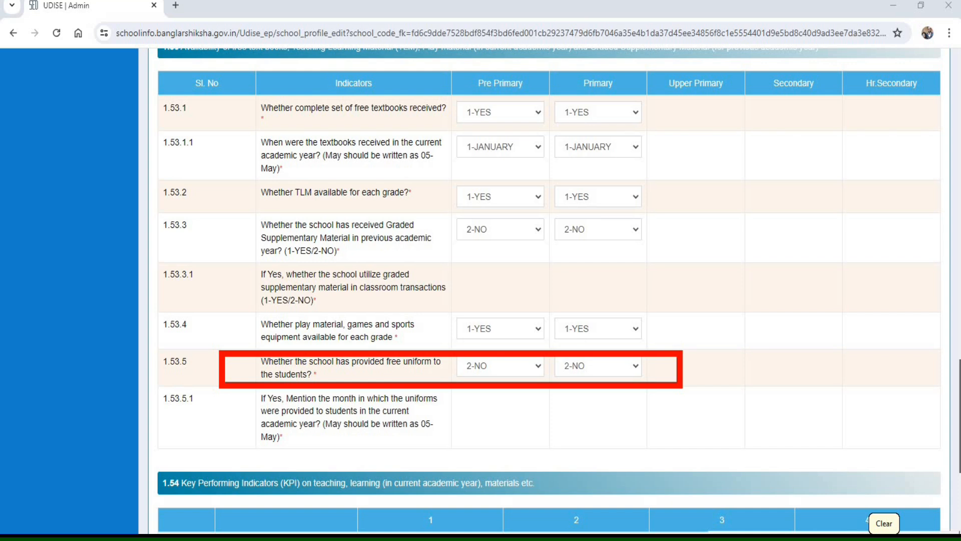
click(882, 527)
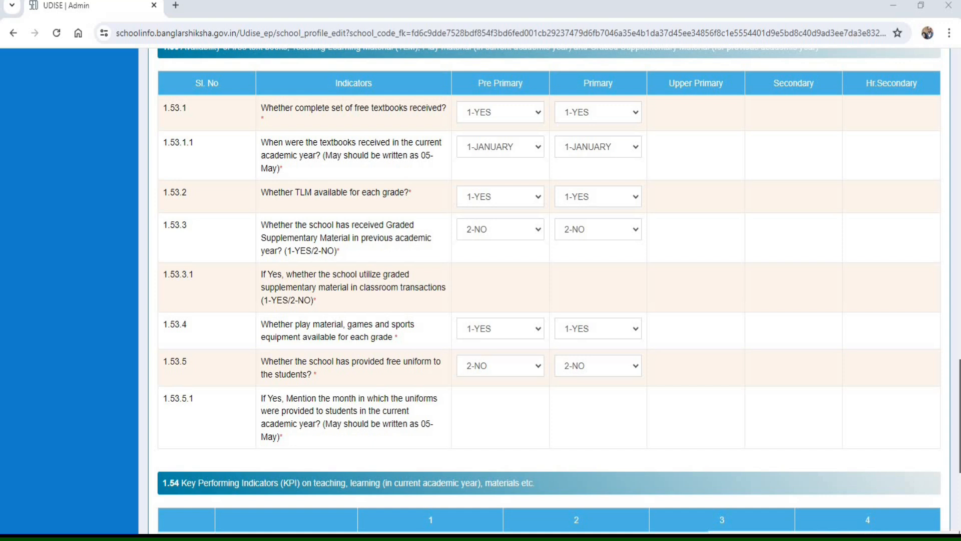
click(475, 366)
click(492, 395)
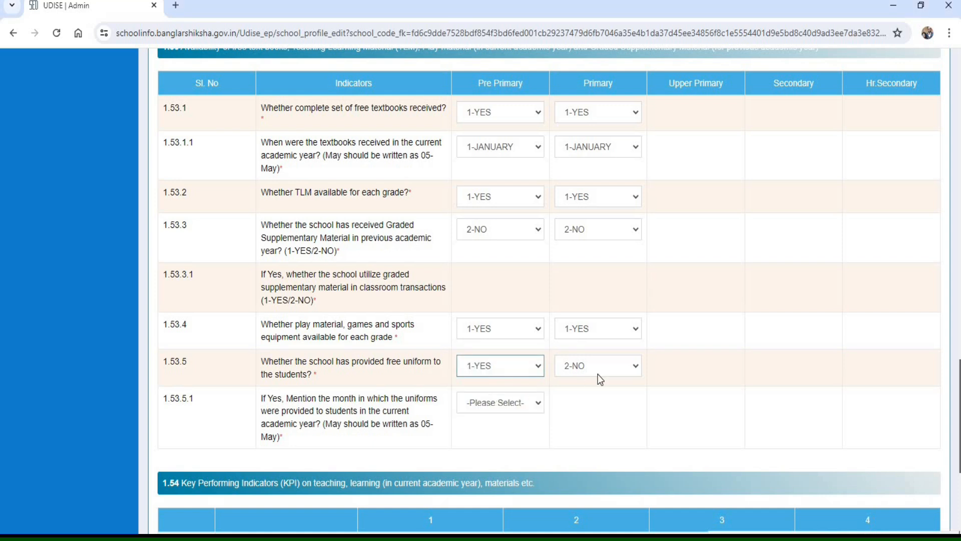
click(593, 368)
click(606, 396)
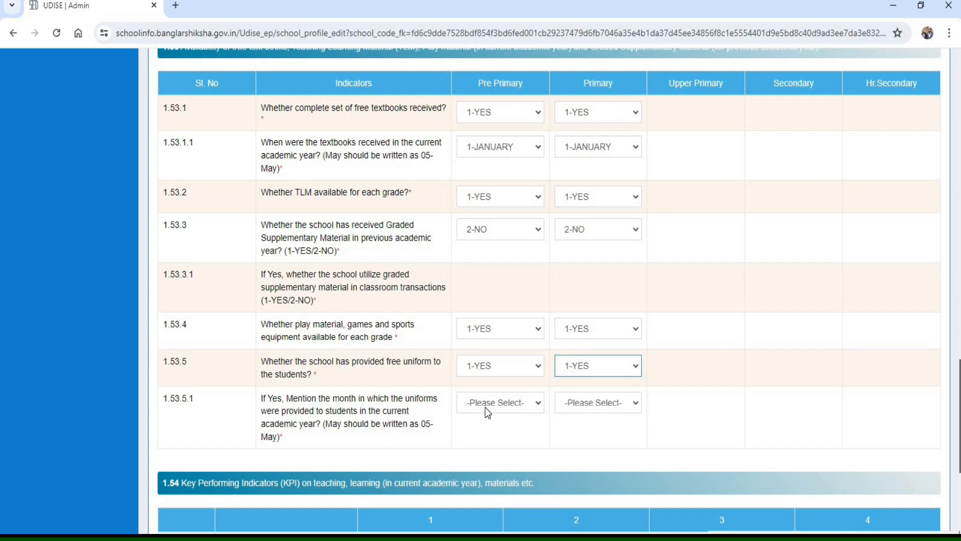
- Review question 1.53.5.1 on the month in which the uniforms were provided in the current academic year
click(825, 537)
mouse_move(242, 387)
mouse_down()
mouse_move(253, 447)
mouse_move(465, 456)
mouse_move(451, 455)
mouse_up()
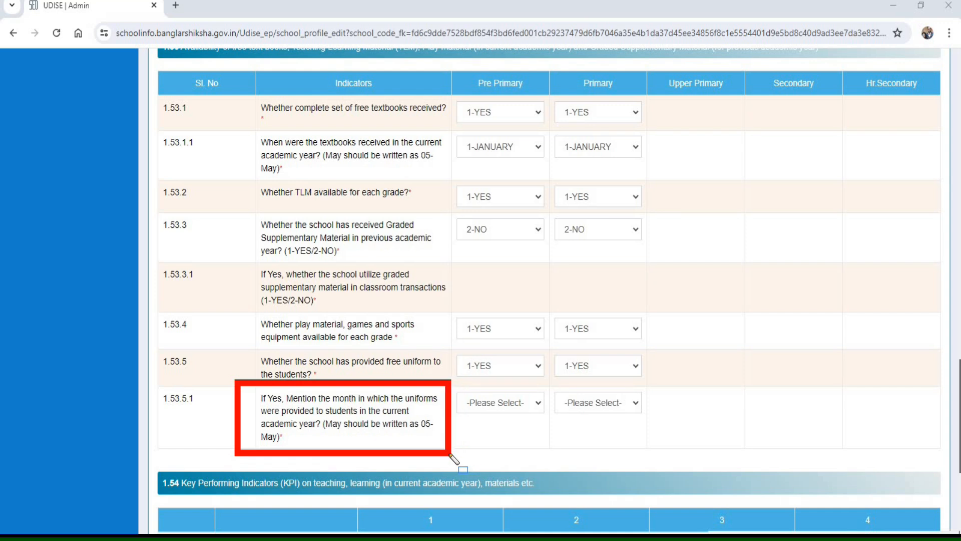
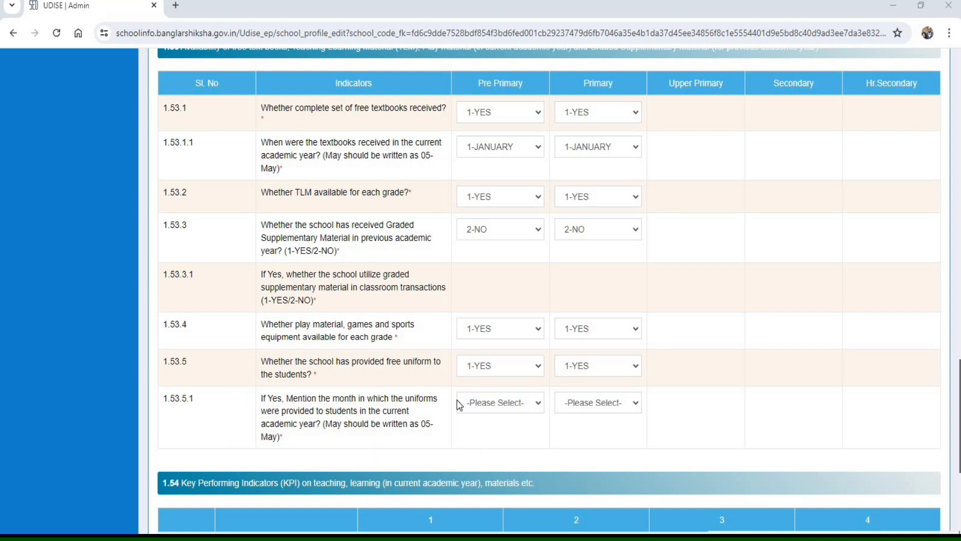
- Set 1.53.5.1, the month in which uniforms were provided, to 2-FEBRUARY for Pre Primary and 4-APRIL for Primary
click(501, 403)
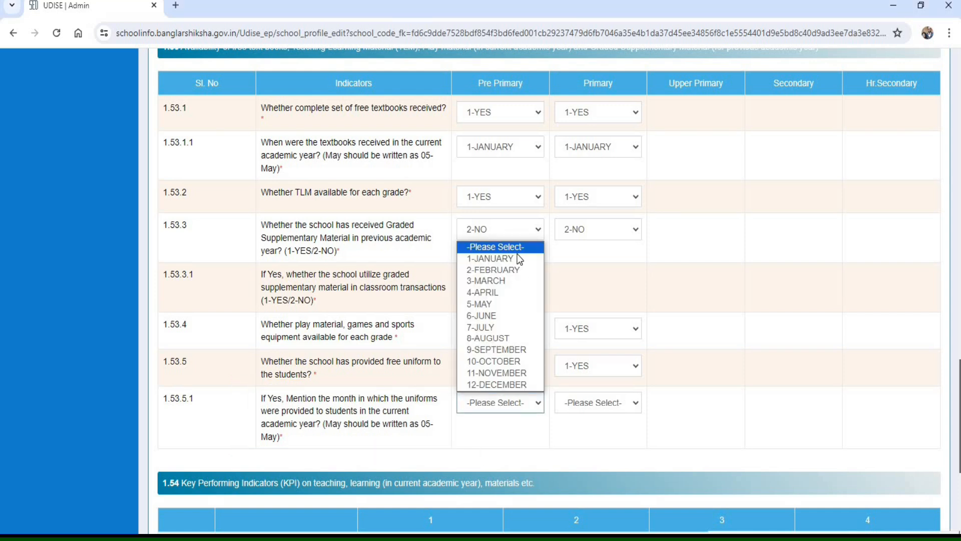
click(479, 304)
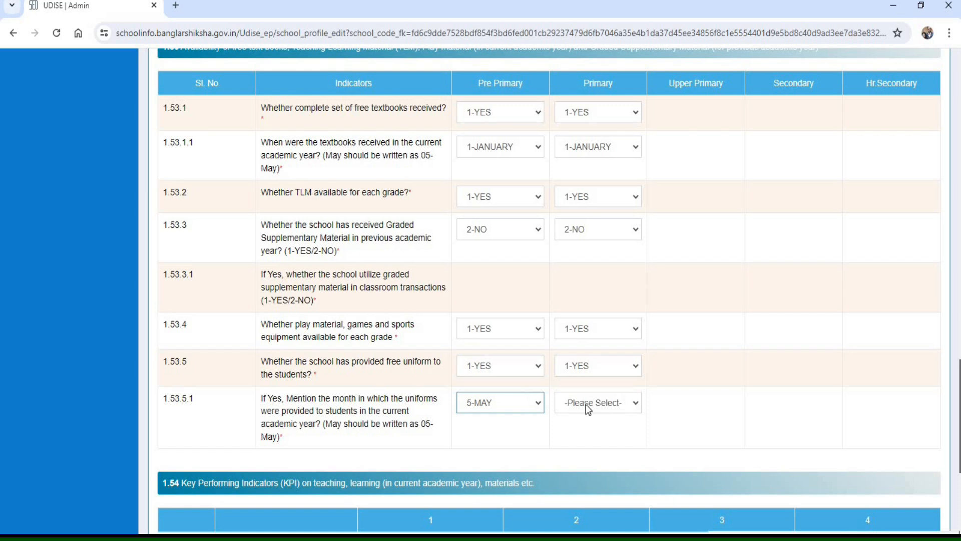
click(586, 403)
click(590, 293)
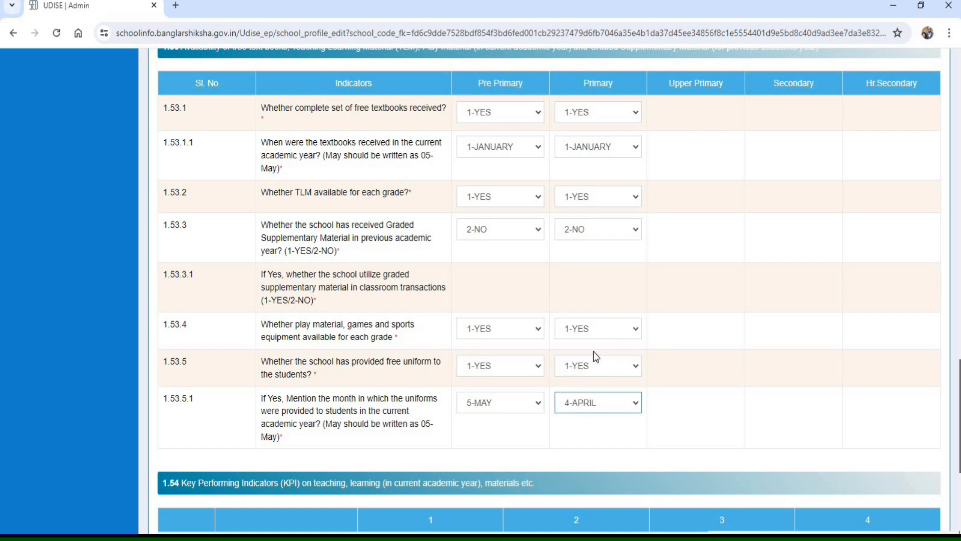
click(536, 405)
click(501, 271)
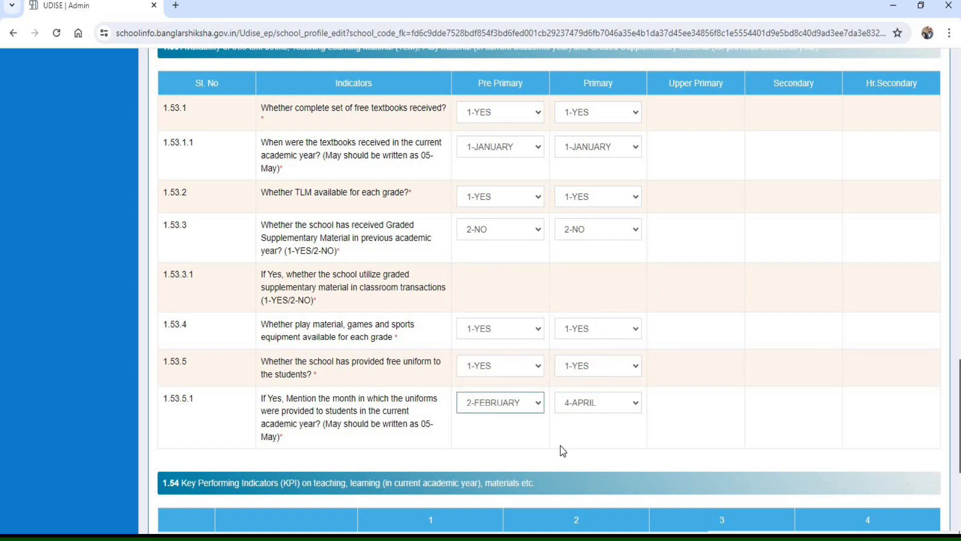
- Change 1.53.5, whether the school has provided free uniforms, to 2-NO for both Pre Primary and Primary
click(508, 367)
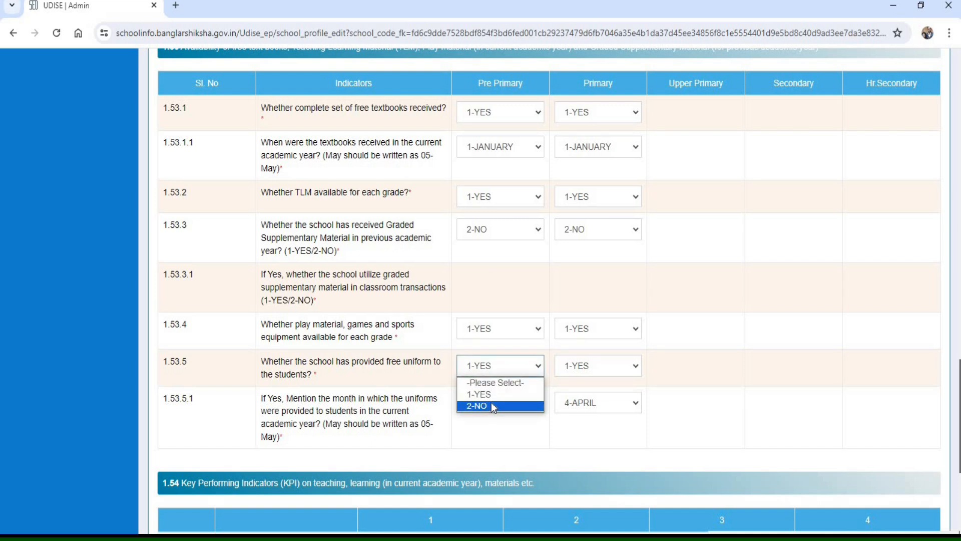
click(491, 403)
click(584, 369)
click(585, 405)
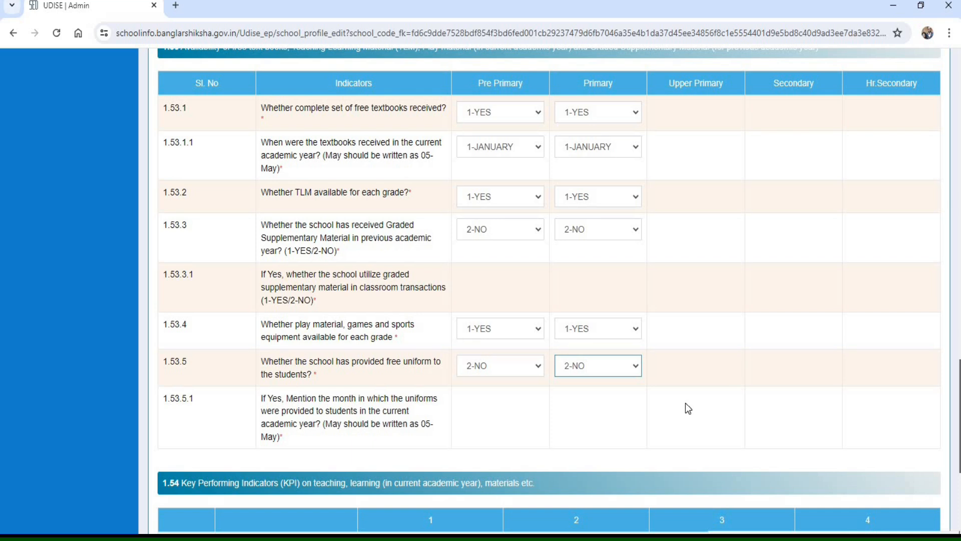
- Review the 1.54 Key Performing Indicators on assessment items, academic enrichment activities, cyber safety orientation and psycho-social training
scroll(687, 408, down, 6)
mouse_move(161, 170)
mouse_down()
mouse_move(364, 187)
mouse_move(628, 182)
mouse_up()
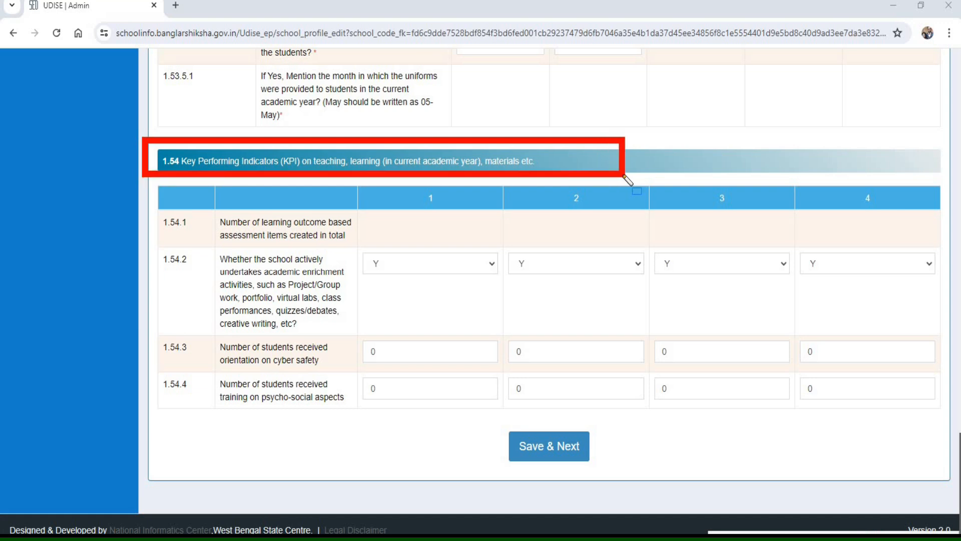
drag(188, 205, 245, 244)
drag(330, 257, 380, 249)
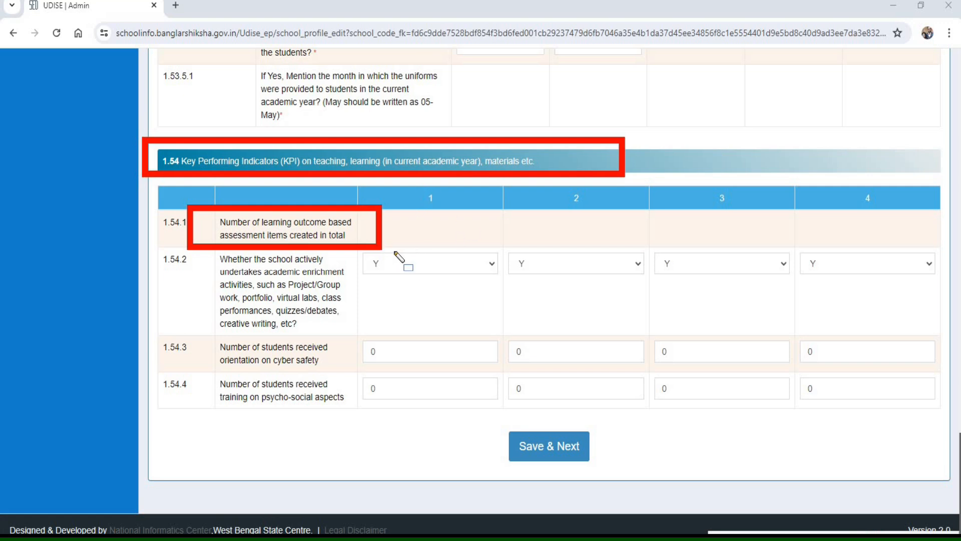
mouse_move(196, 251)
mouse_down()
mouse_move(216, 307)
mouse_move(320, 345)
mouse_move(364, 343)
mouse_up()
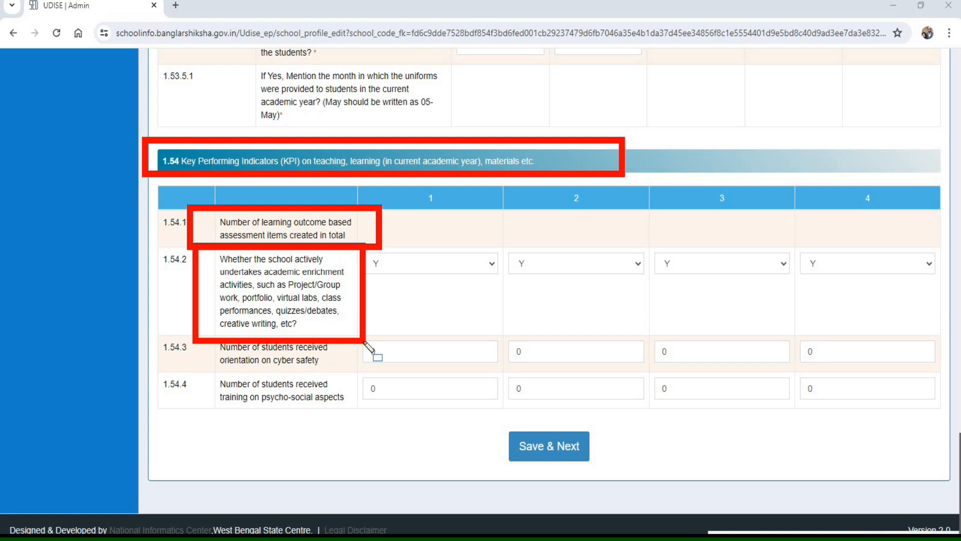
drag(365, 342, 364, 338)
mouse_move(355, 241)
mouse_down()
mouse_move(446, 294)
mouse_move(514, 300)
mouse_move(498, 286)
mouse_up()
mouse_move(501, 244)
mouse_down()
mouse_move(540, 278)
mouse_move(654, 294)
mouse_move(647, 285)
mouse_up()
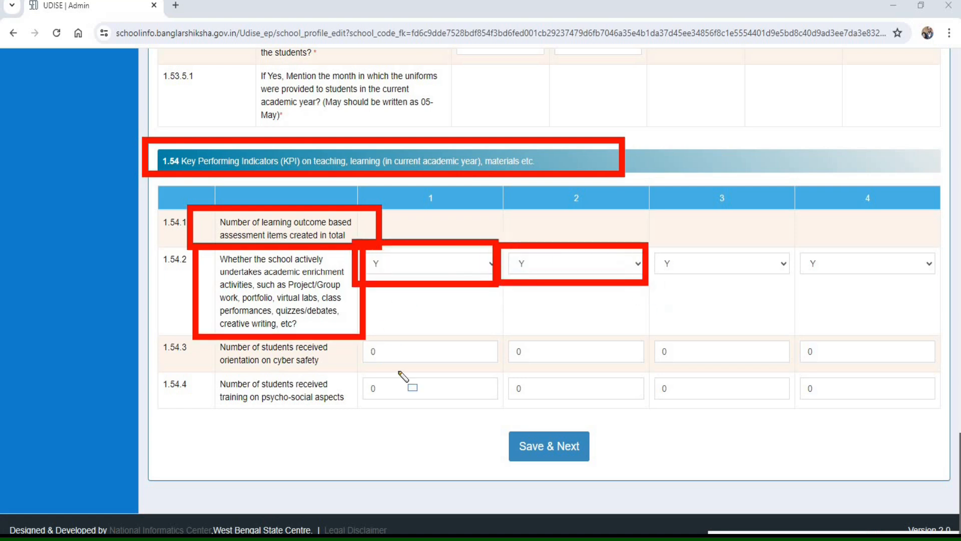
mouse_move(196, 332)
mouse_down()
mouse_move(208, 351)
mouse_move(306, 383)
mouse_move(373, 373)
mouse_up()
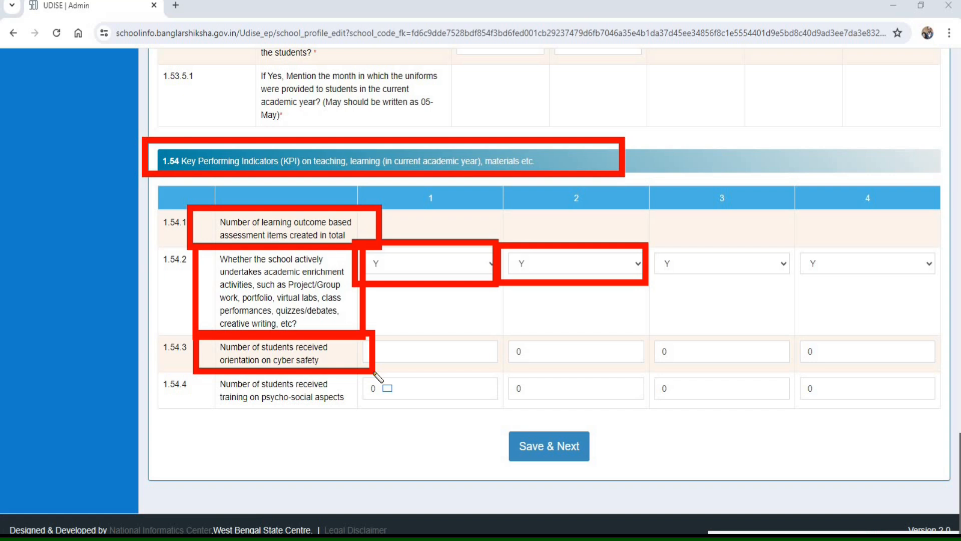
mouse_move(200, 368)
mouse_down()
mouse_move(216, 404)
mouse_move(370, 416)
mouse_up()
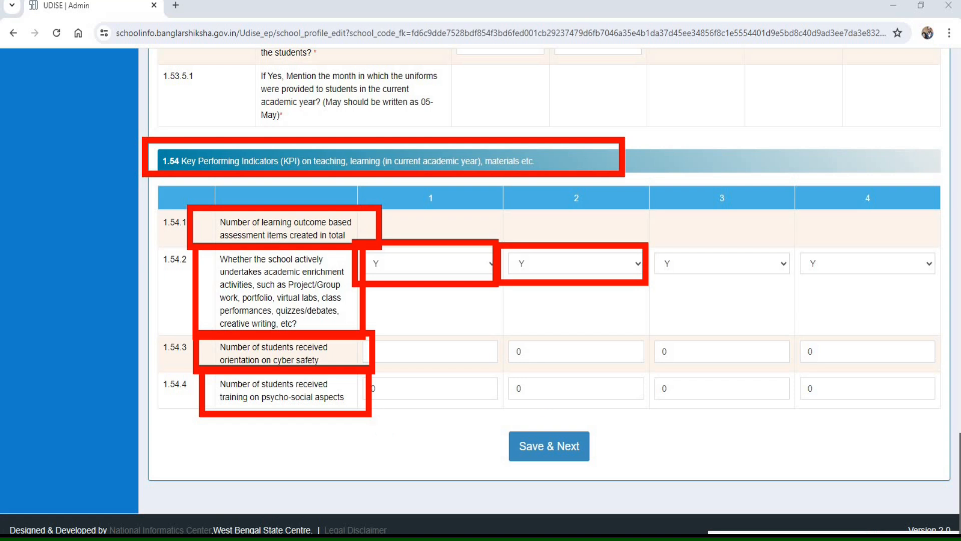
key(Escape)
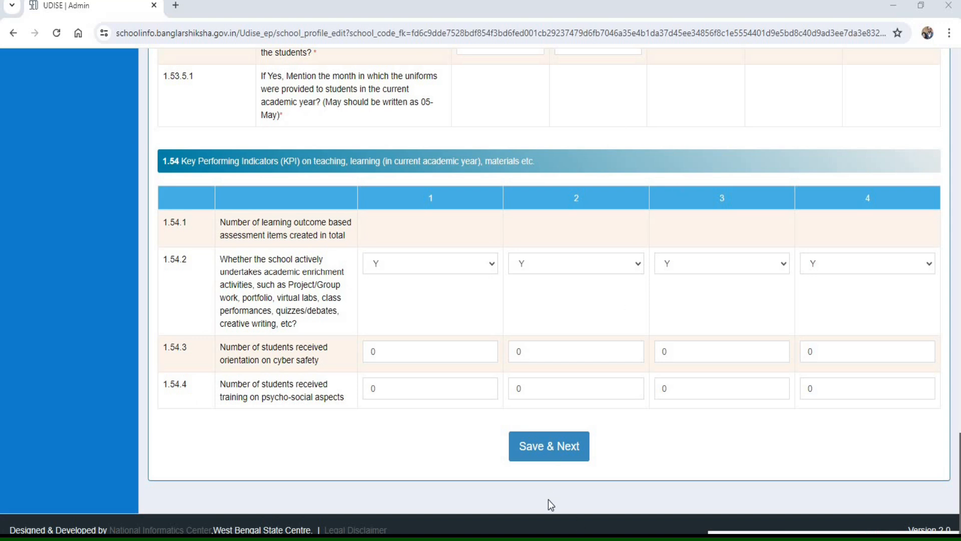
- Save the School Profile section and check the statuses of Sections 1A and 1B in the UDISE Details list
click(537, 455)
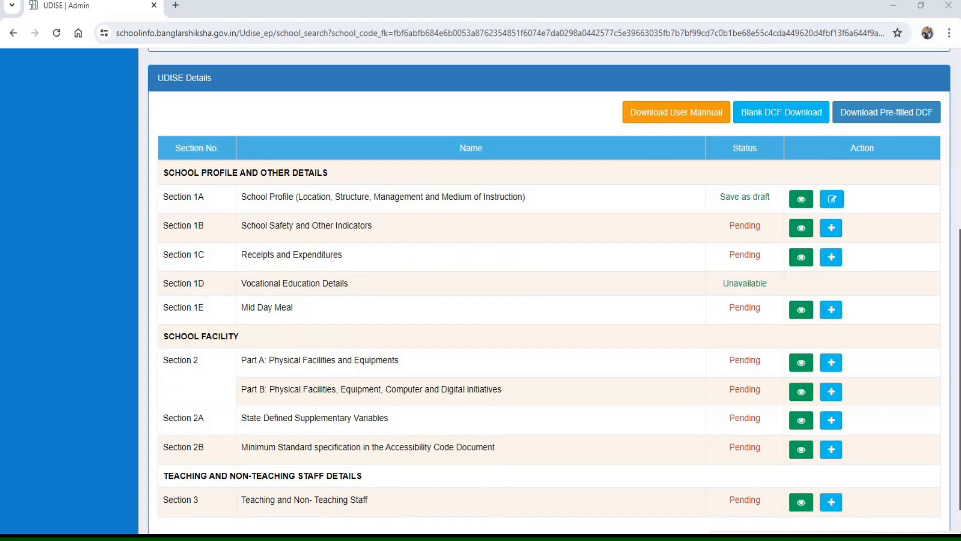
scroll(927, 311, down, 2)
click(827, 534)
mouse_move(696, 115)
mouse_down()
mouse_move(724, 142)
mouse_move(781, 150)
mouse_up()
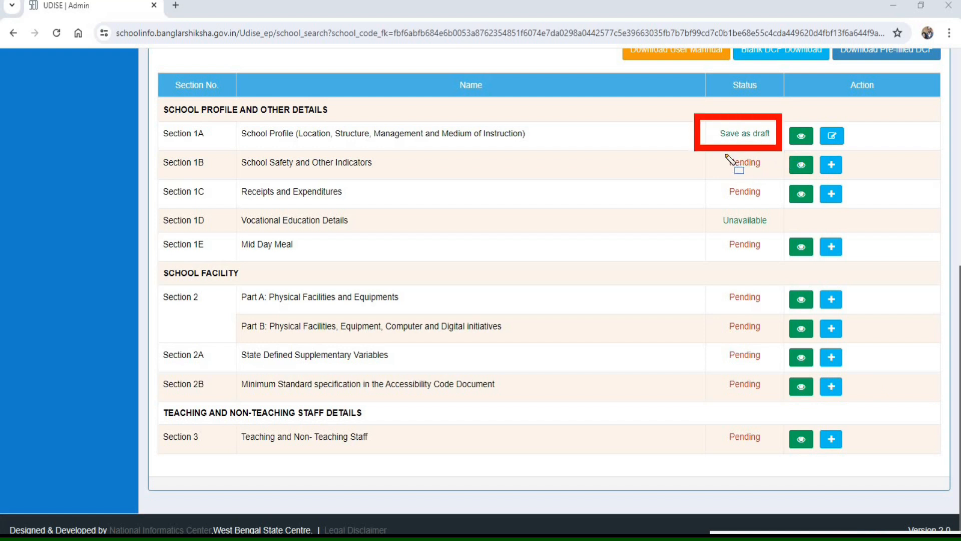
drag(720, 152, 776, 178)
drag(814, 150, 859, 183)
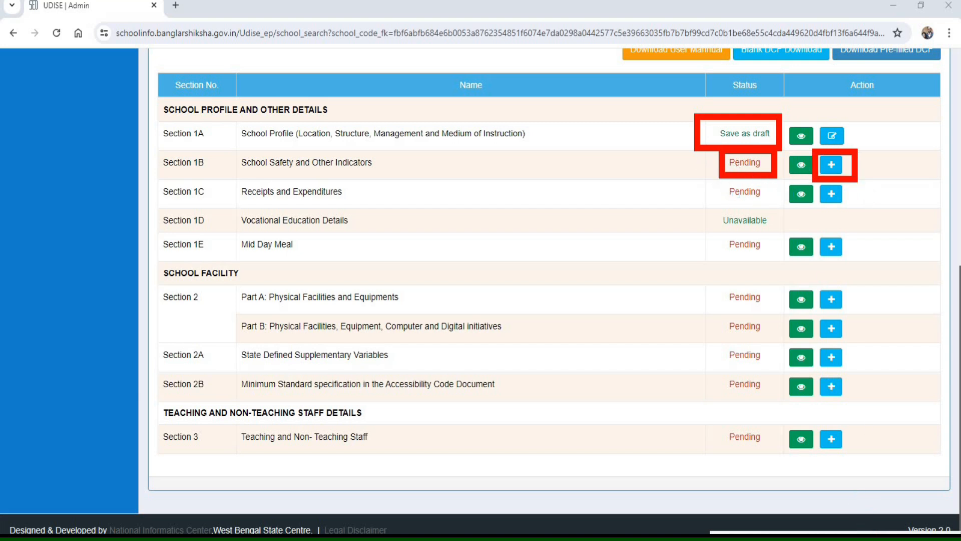
key(Escape)
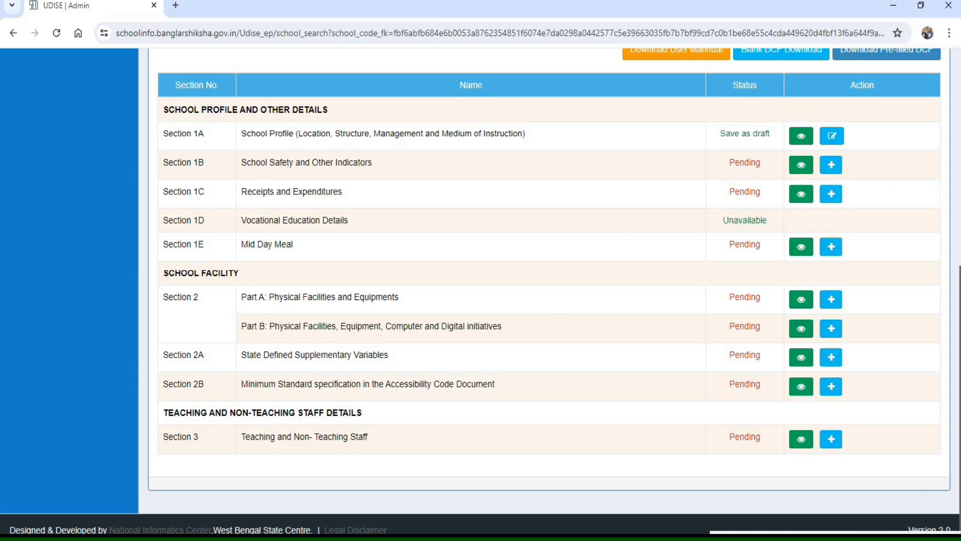
- Check the status of the UDISE sections and open Section 1B, School Safety and Other Indicators, for editing
drag(811, 111, 865, 152)
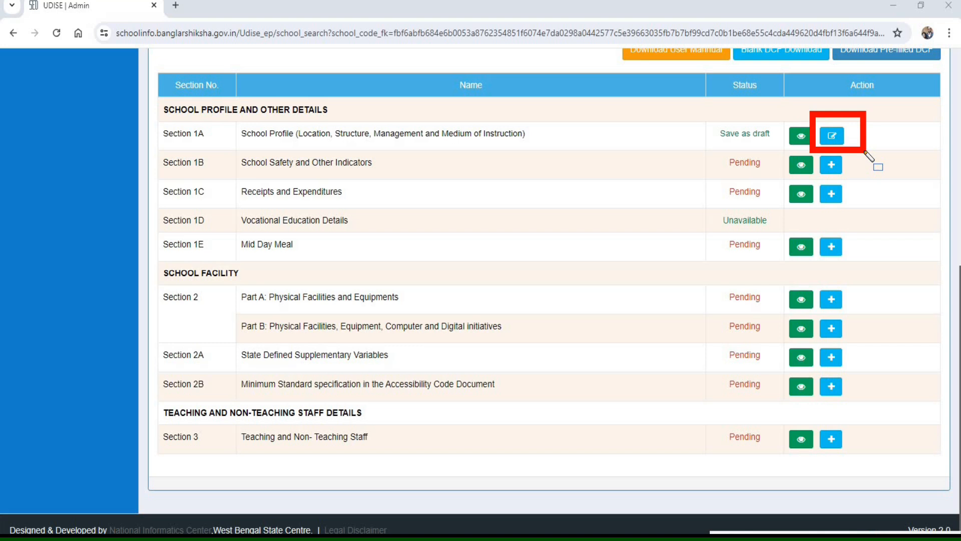
drag(700, 146, 717, 257)
mouse_move(764, 424)
mouse_down()
mouse_move(794, 461)
mouse_move(784, 455)
mouse_up()
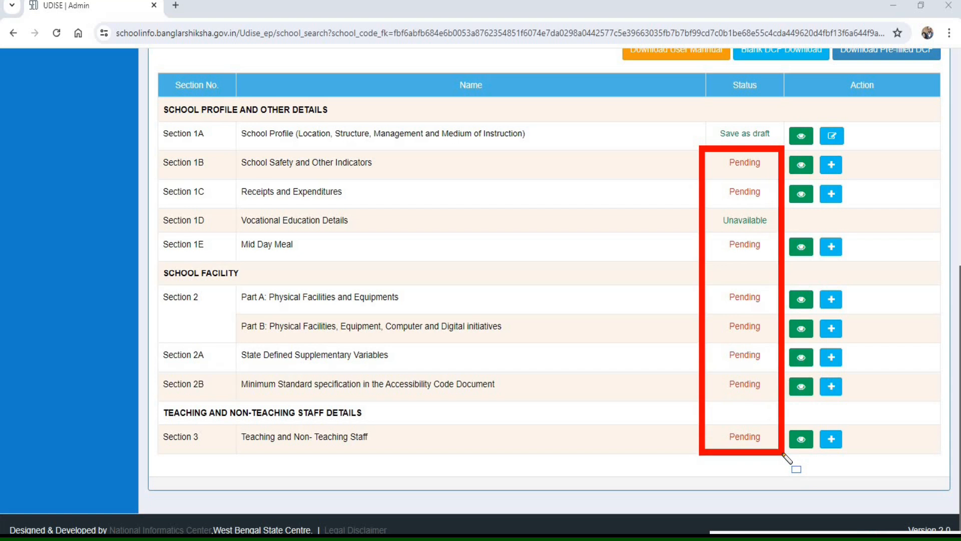
mouse_move(643, 452)
mouse_down()
mouse_move(815, 505)
mouse_move(951, 505)
mouse_up()
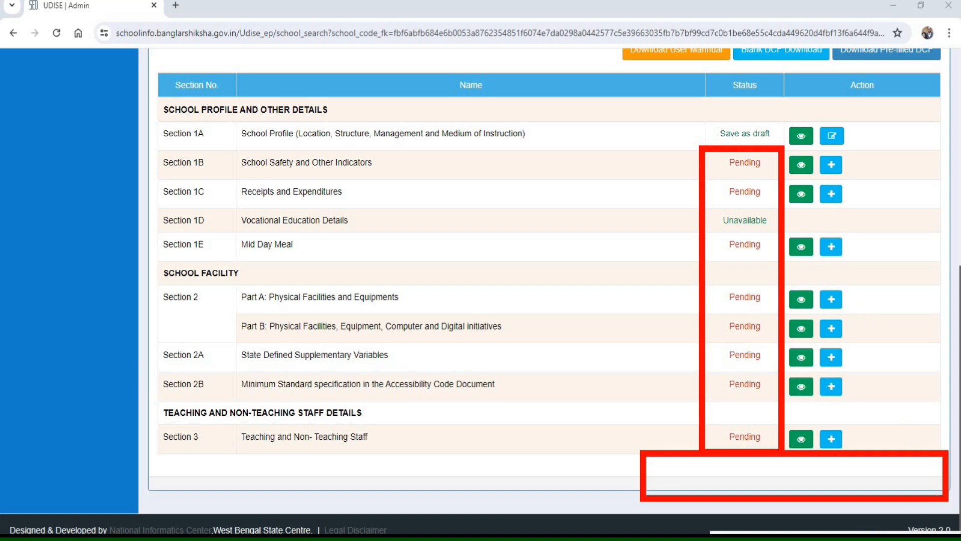
key(Escape)
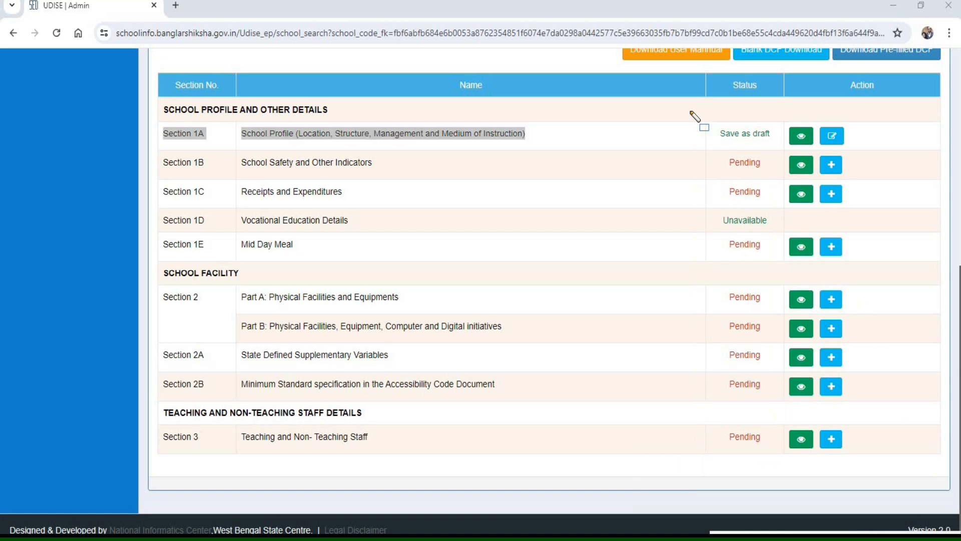
mouse_move(690, 110)
mouse_down()
mouse_move(764, 154)
mouse_move(782, 151)
mouse_up()
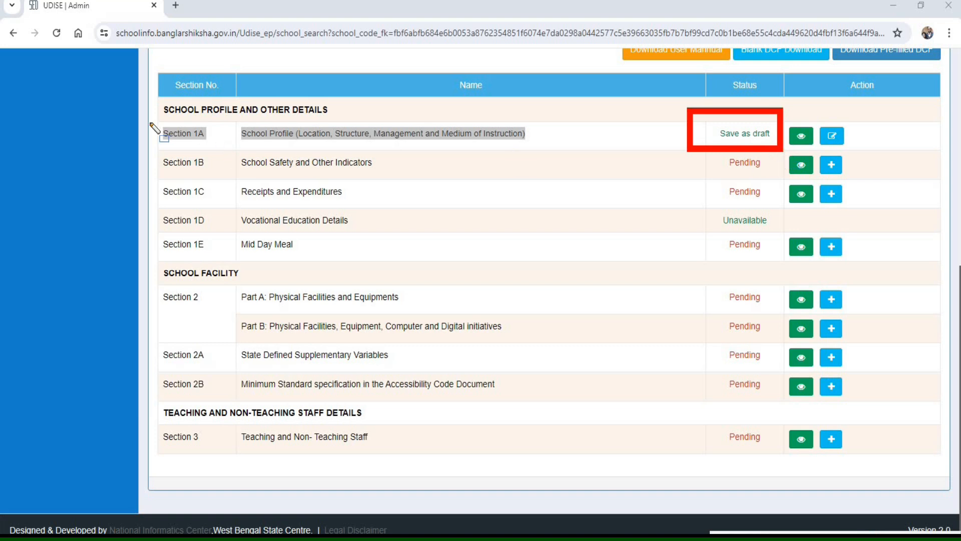
mouse_move(139, 112)
mouse_down()
mouse_move(376, 157)
mouse_move(561, 156)
mouse_move(568, 146)
mouse_up()
mouse_move(141, 148)
mouse_down()
mouse_move(407, 188)
mouse_move(439, 179)
mouse_up()
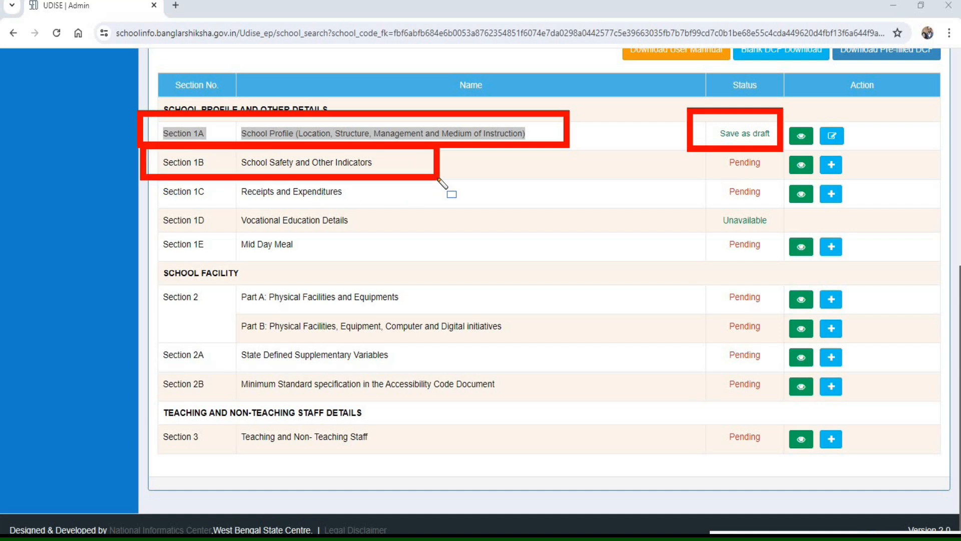
key(Escape)
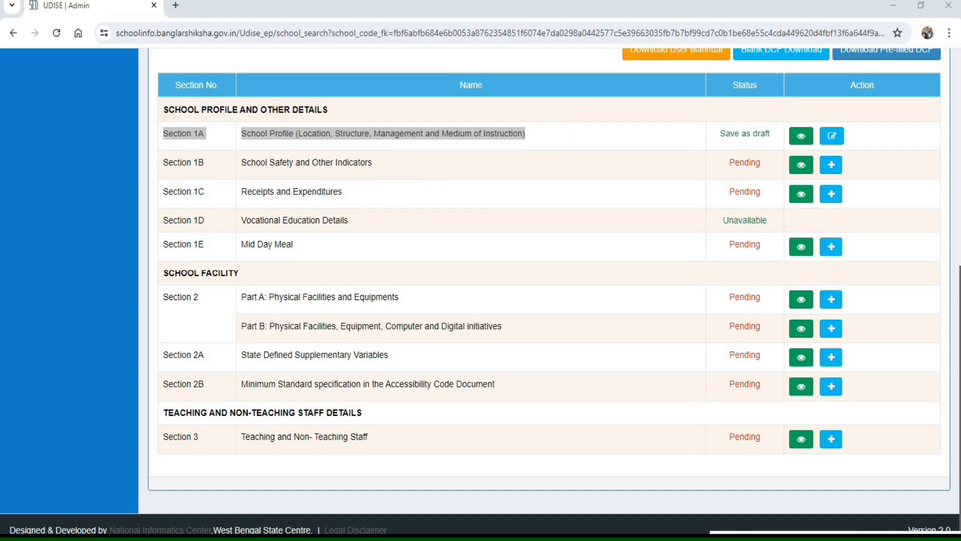
click(831, 166)
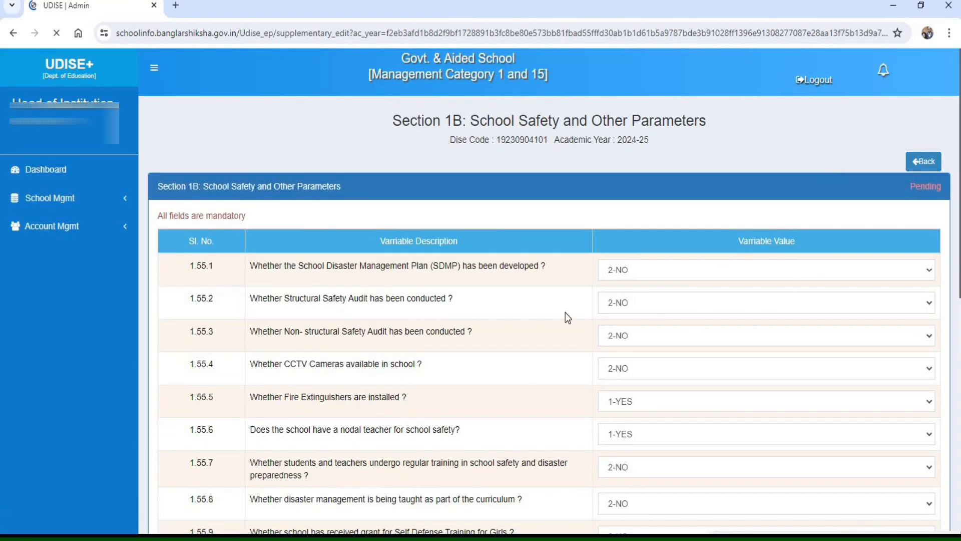
- Review questions 1.55.1 to 1.55.5 on the disaster management plan, safety audits, CCTV cameras and fire extinguishers
scroll(568, 317, down, 3)
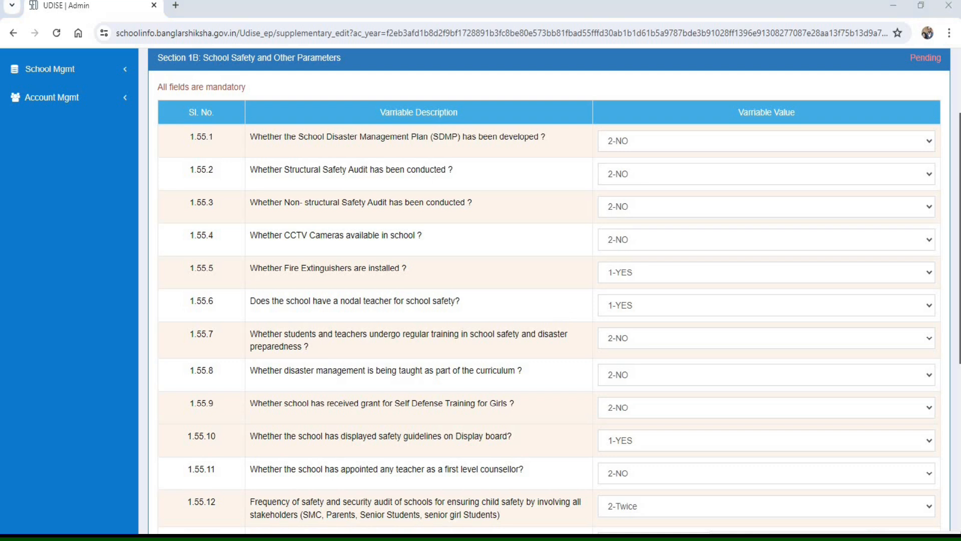
drag(147, 73, 262, 102)
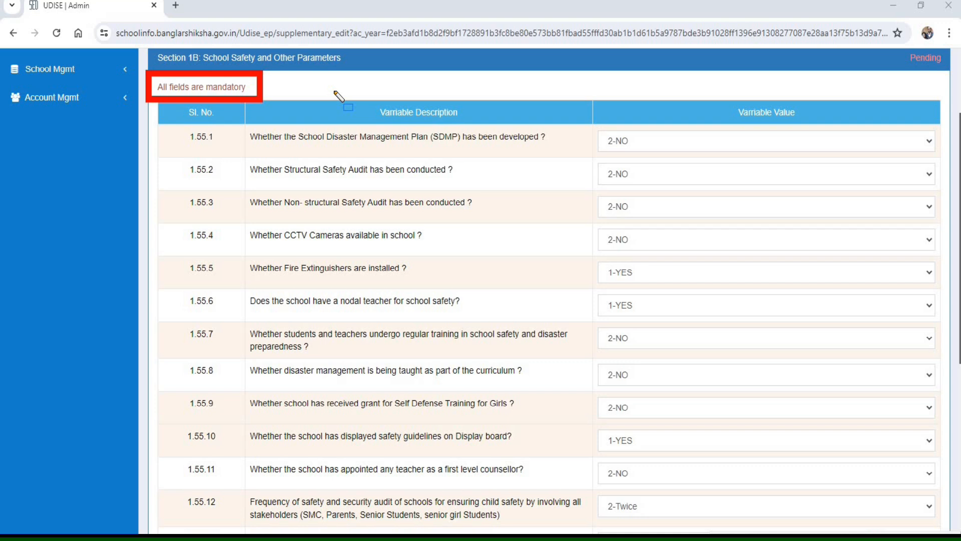
drag(243, 131, 226, 117)
mouse_move(316, 150)
mouse_down()
mouse_move(581, 167)
mouse_move(585, 157)
mouse_up()
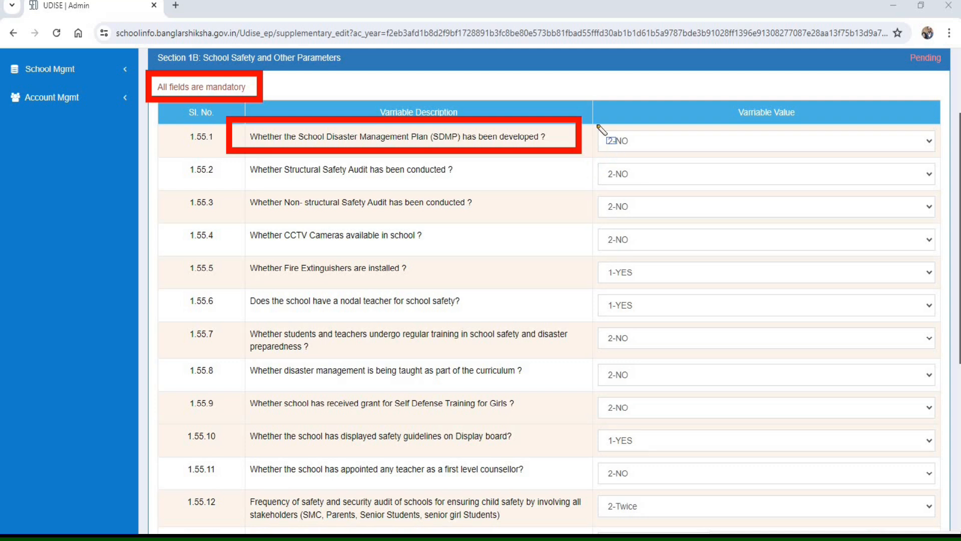
drag(233, 149, 488, 185)
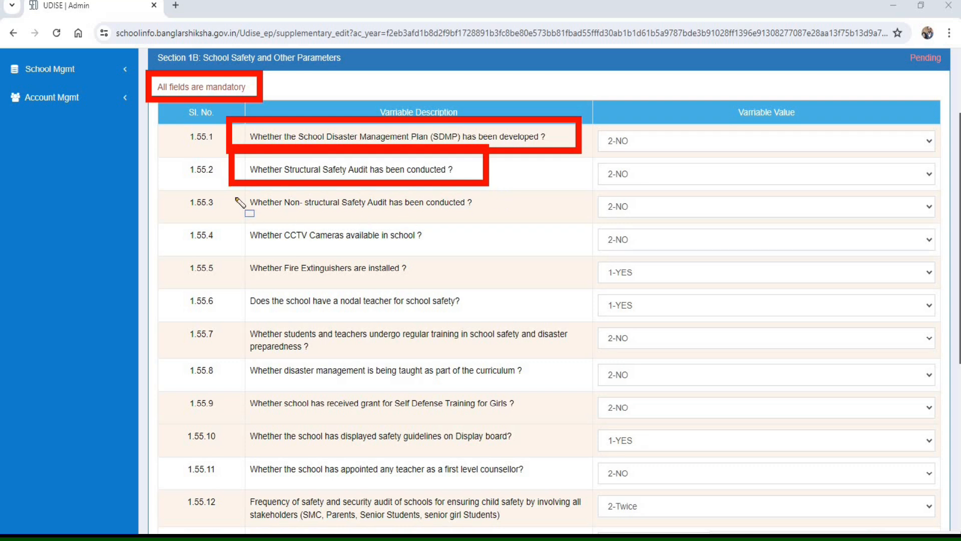
drag(232, 185, 270, 221)
mouse_move(365, 220)
mouse_down()
mouse_move(519, 228)
mouse_move(491, 219)
mouse_up()
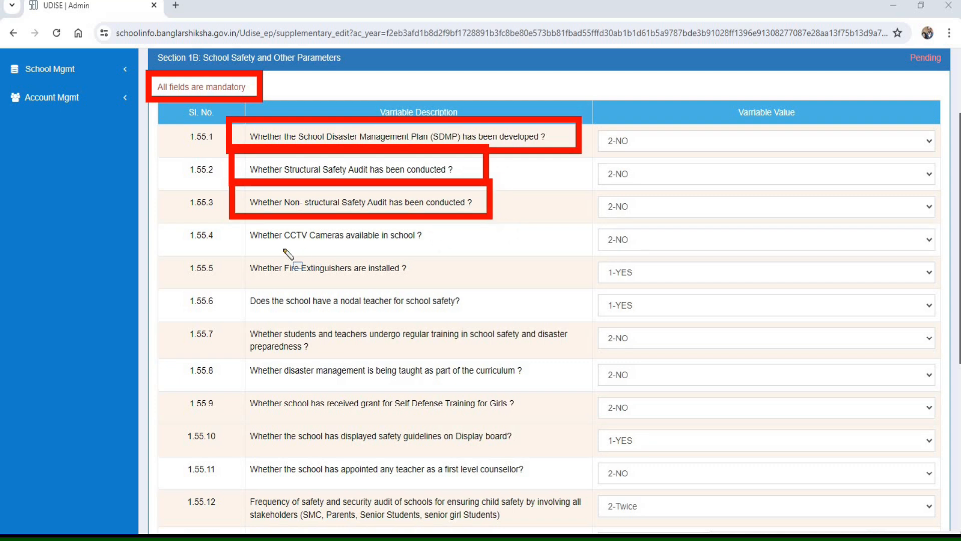
mouse_move(233, 218)
mouse_down()
mouse_move(292, 250)
mouse_move(458, 254)
mouse_up()
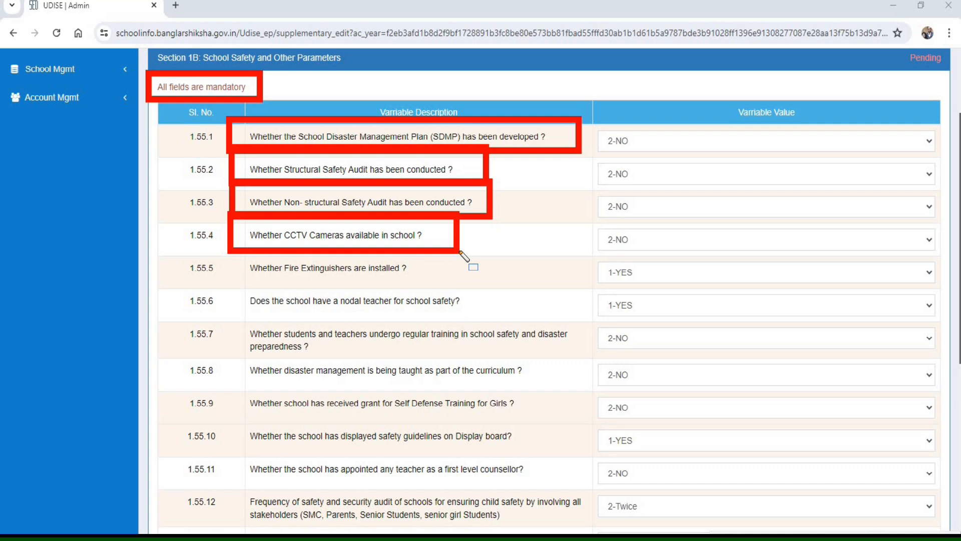
drag(228, 253, 322, 288)
drag(411, 291, 460, 283)
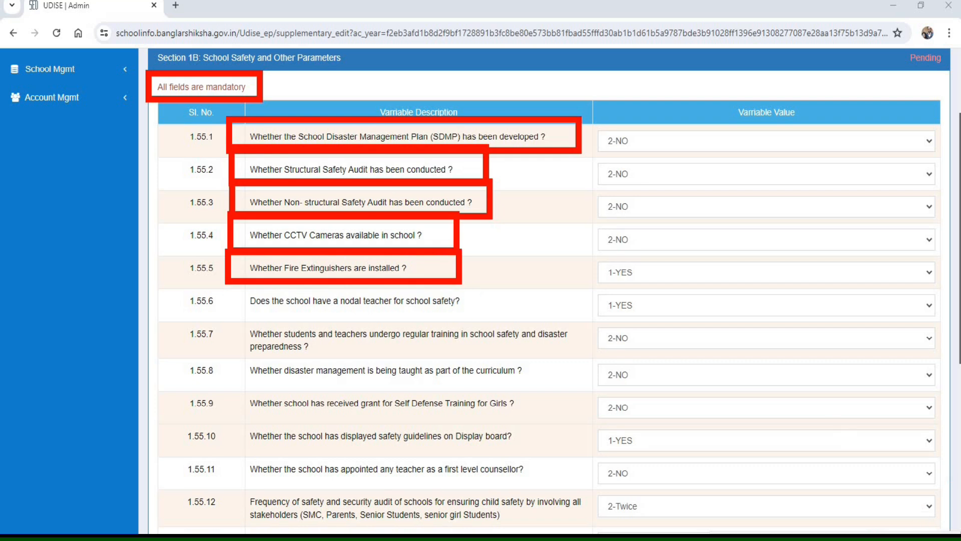
key(Escape)
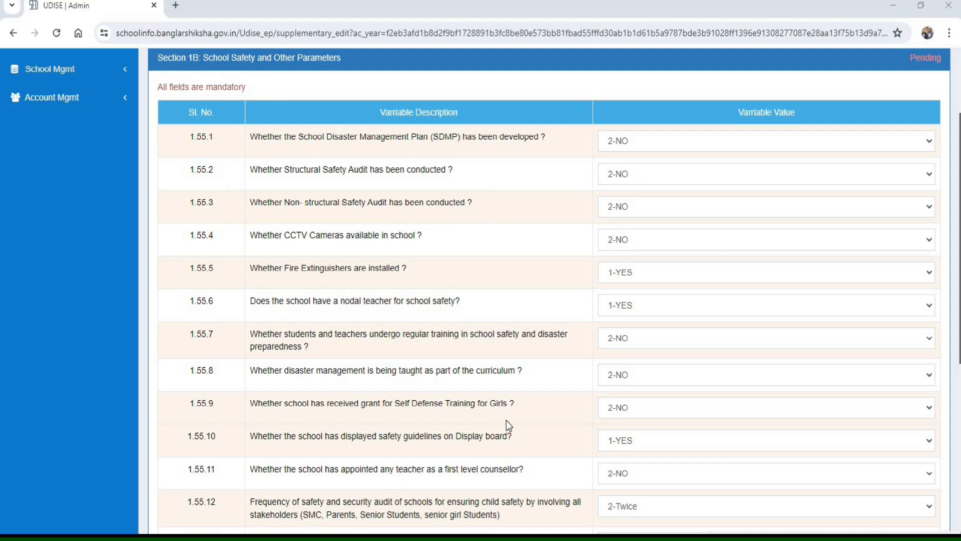
- Set 1.55.5, whether fire extinguishers are installed, to 1-YES
click(632, 278)
click(634, 301)
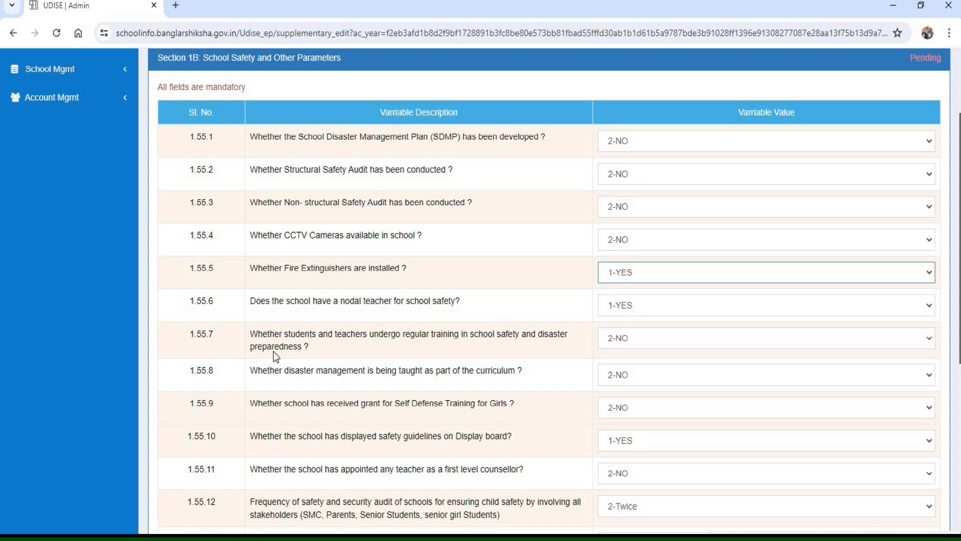
- Review questions 1.55.7 to 1.55.12 on safety training, self-defense grant, display board guidelines, first level counsellor and safety audit frequency
drag(225, 316, 581, 360)
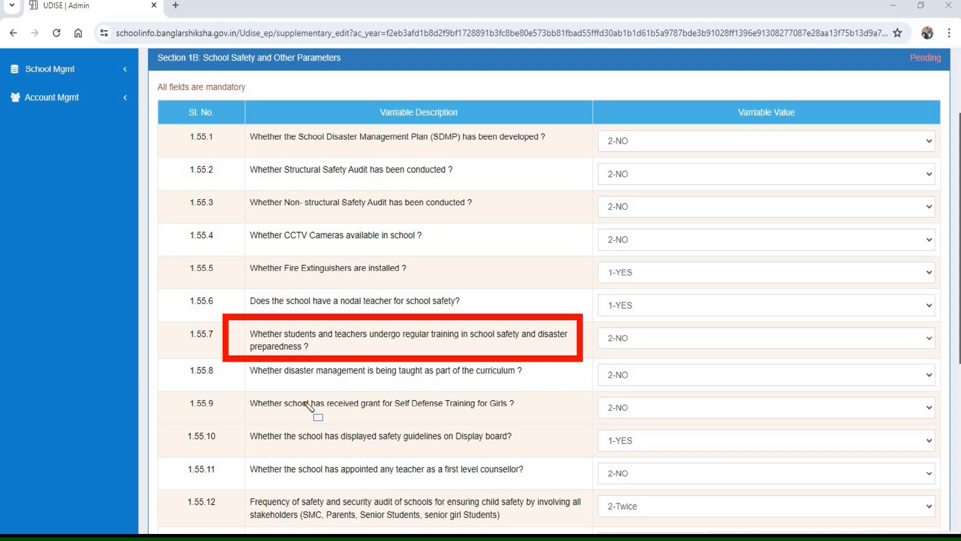
mouse_move(229, 380)
mouse_down()
mouse_move(334, 413)
mouse_move(523, 428)
mouse_up()
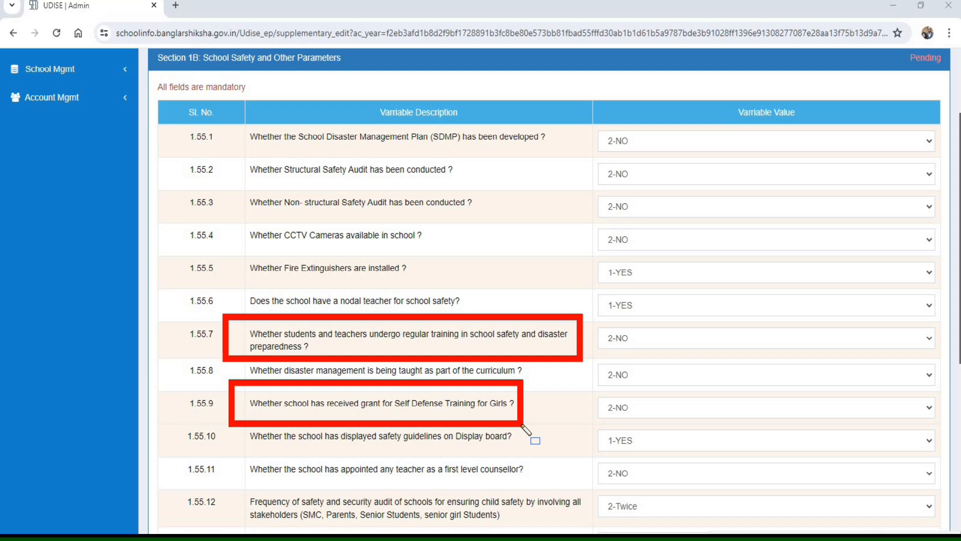
mouse_move(227, 416)
mouse_down()
mouse_move(271, 455)
mouse_move(489, 458)
mouse_up()
drag(547, 453, 554, 453)
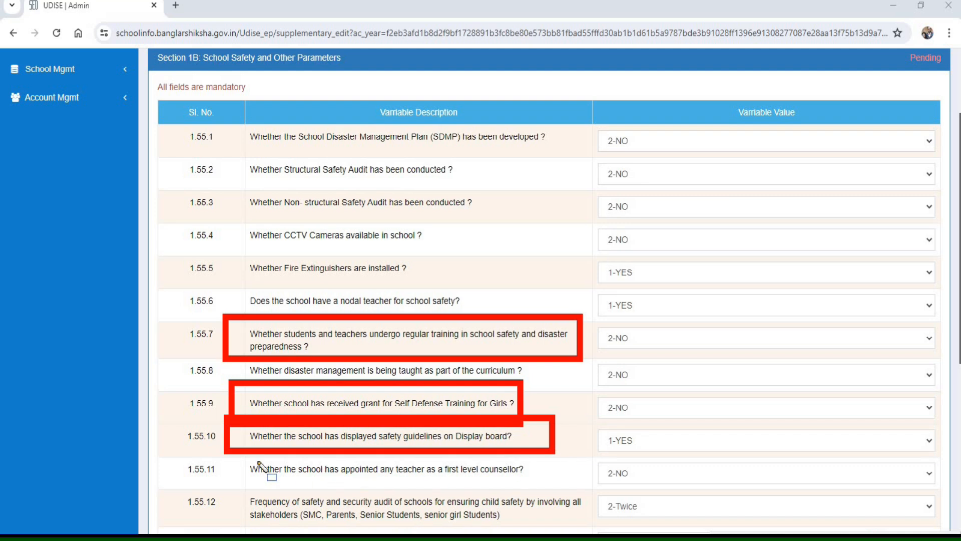
mouse_move(219, 447)
mouse_down()
mouse_move(355, 488)
mouse_move(569, 488)
mouse_up()
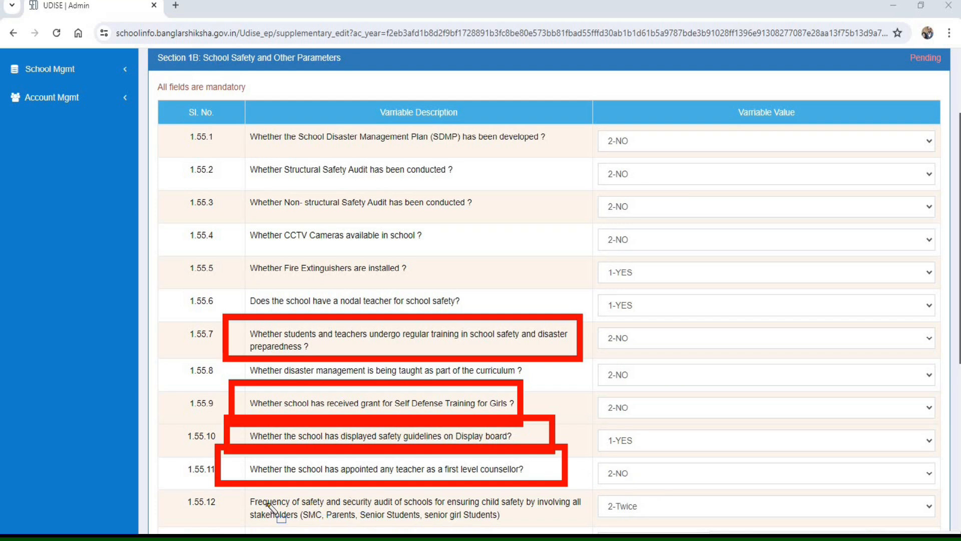
mouse_move(219, 479)
mouse_down()
mouse_move(273, 528)
mouse_move(600, 526)
mouse_up()
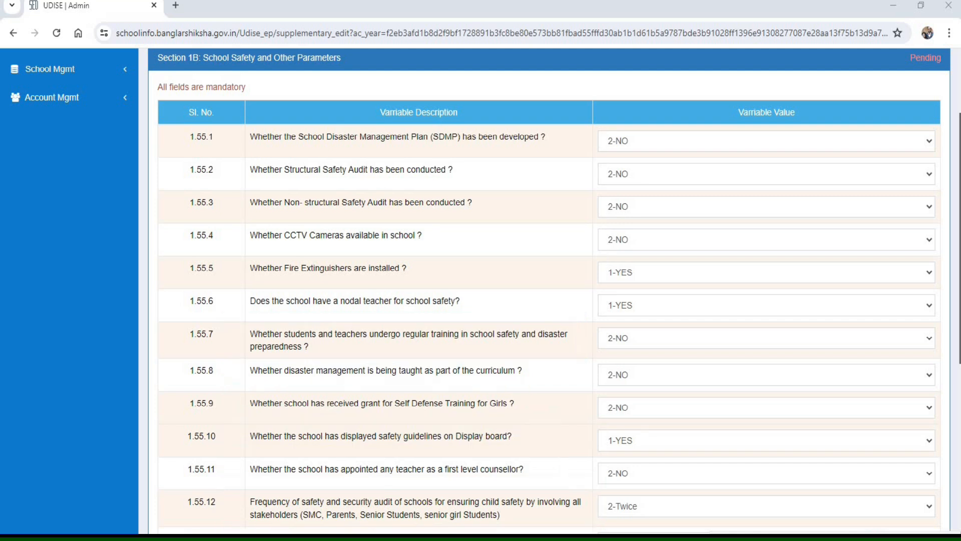
- Set 1.55.12, the frequency of safety and security audits of the school, to 2-Twice
click(635, 507)
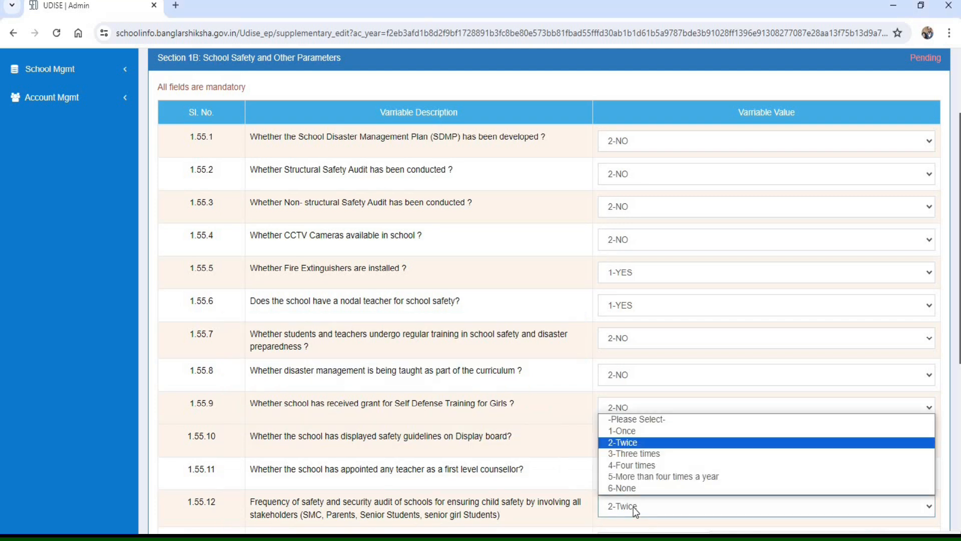
click(638, 445)
- Review questions 1.55.13 to 1.55.16 on teacher photographs, the Vidya Pravesh Module, and students' and teachers' attendance capture
scroll(688, 485, down, 7)
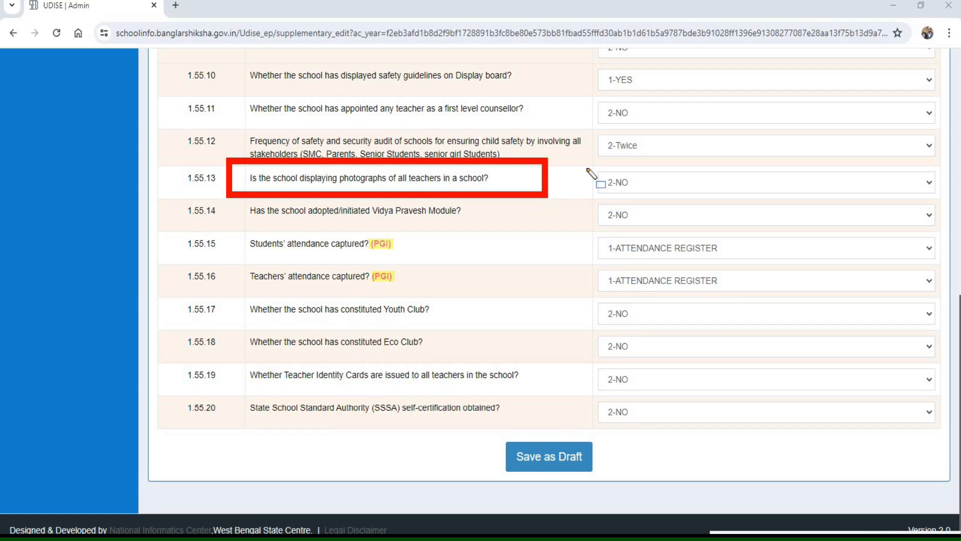
mouse_move(584, 160)
mouse_down()
mouse_move(705, 199)
mouse_move(786, 200)
mouse_up()
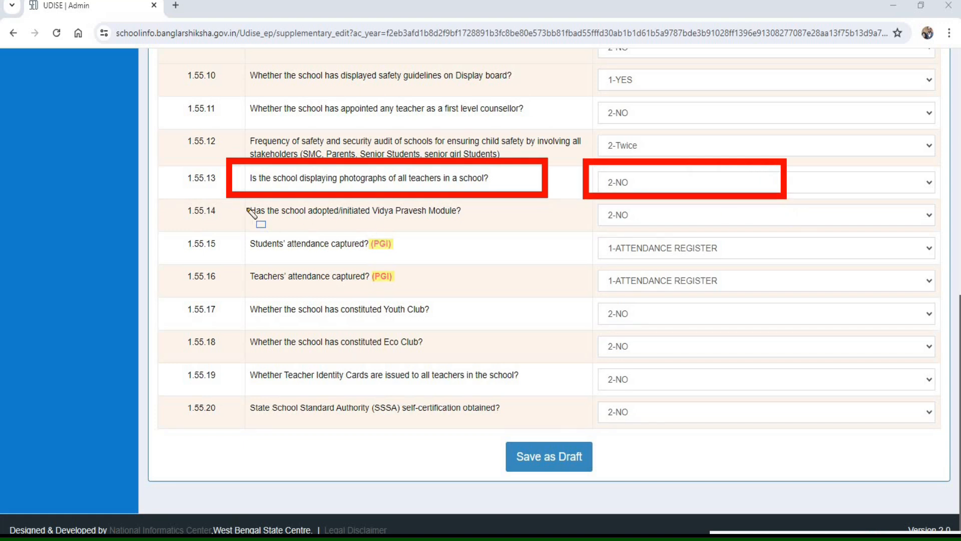
mouse_move(226, 188)
mouse_down()
mouse_move(512, 237)
mouse_move(506, 225)
mouse_up()
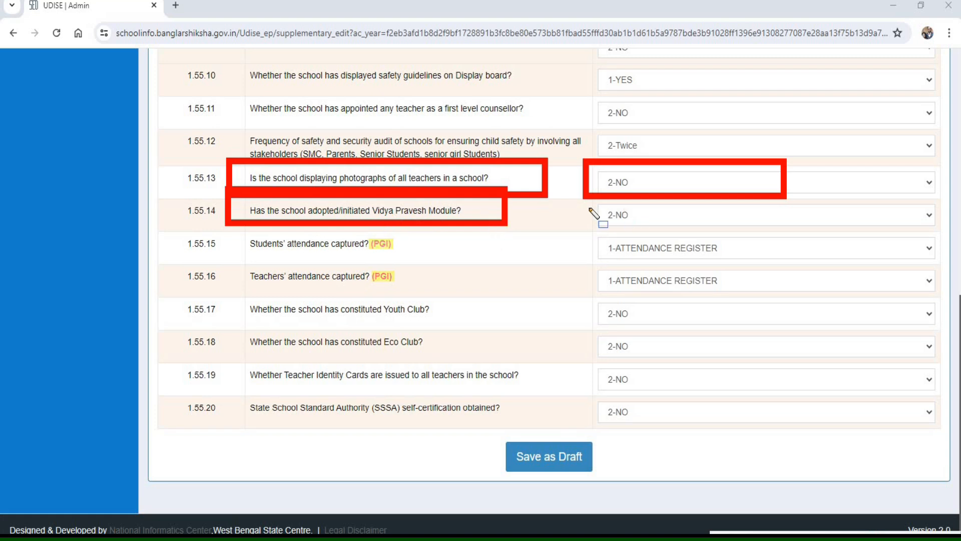
drag(587, 200, 609, 218)
drag(676, 229, 684, 227)
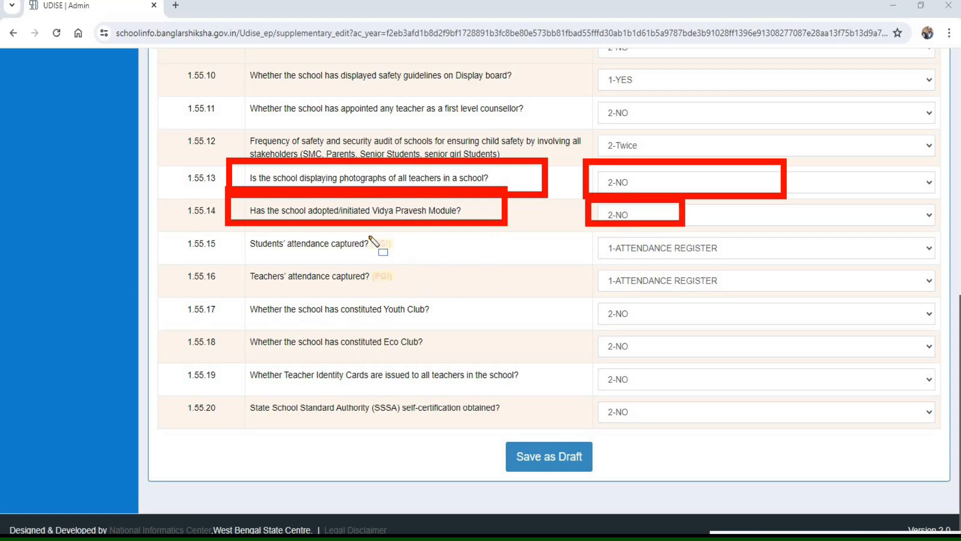
mouse_move(358, 228)
mouse_down()
mouse_move(408, 300)
mouse_move(422, 295)
mouse_up()
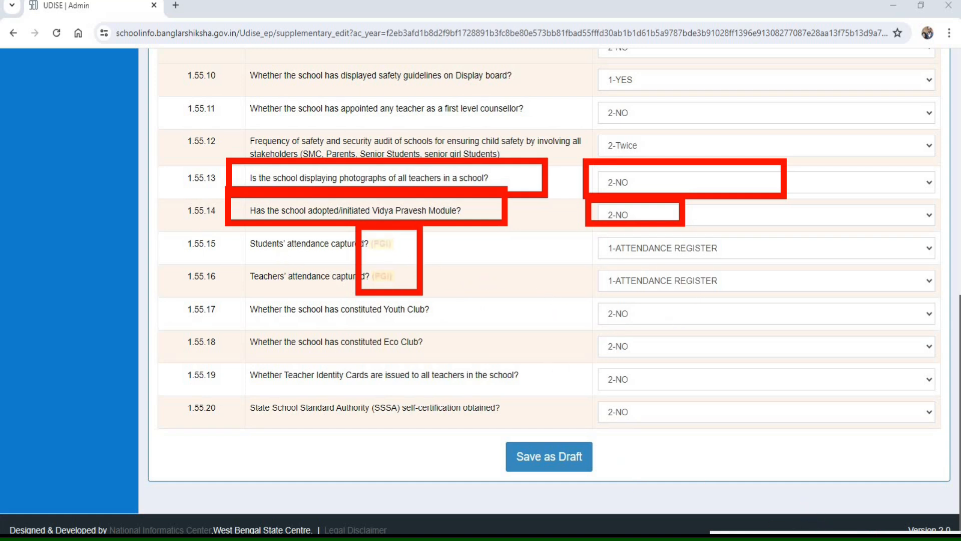
click(811, 538)
mouse_move(238, 230)
mouse_down()
mouse_move(258, 252)
mouse_move(716, 263)
mouse_move(406, 260)
mouse_up()
mouse_move(233, 255)
mouse_down()
mouse_move(441, 307)
mouse_move(409, 296)
mouse_up()
key(Escape)
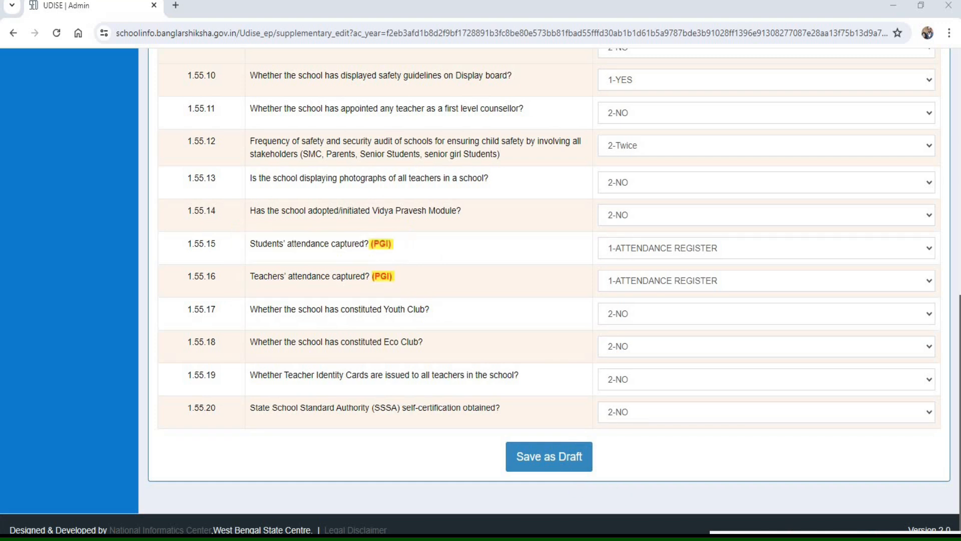
- Set both 1.55.15 students' attendance and 1.55.16 teachers' attendance capture to 1-ATTENDANCE REGISTER
click(625, 247)
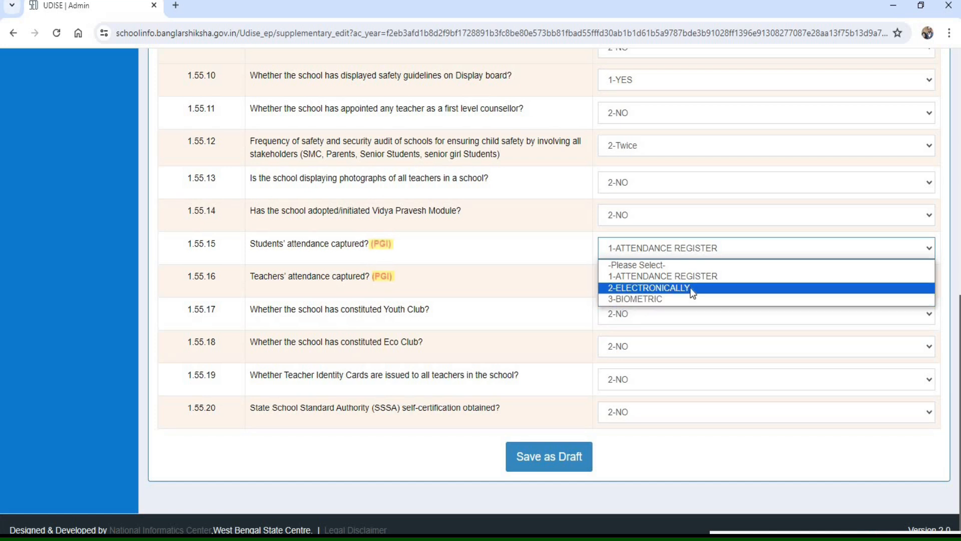
click(655, 275)
click(636, 282)
click(626, 309)
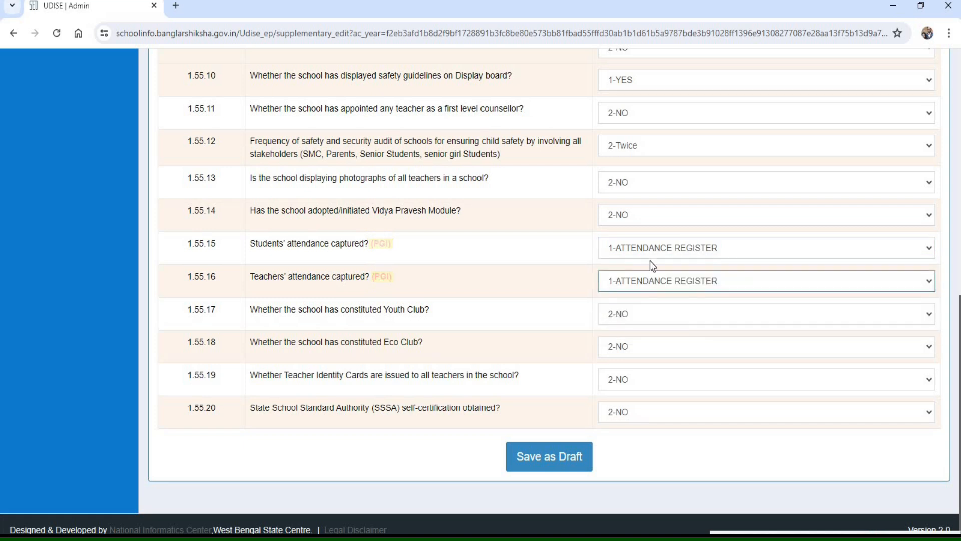
- Review questions 1.55.17 to 1.55.20 on the Youth Club, Eco Club, Teacher Identity Cards and SSSA self-certification
mouse_move(228, 291)
mouse_down()
mouse_move(326, 326)
mouse_move(474, 326)
mouse_up()
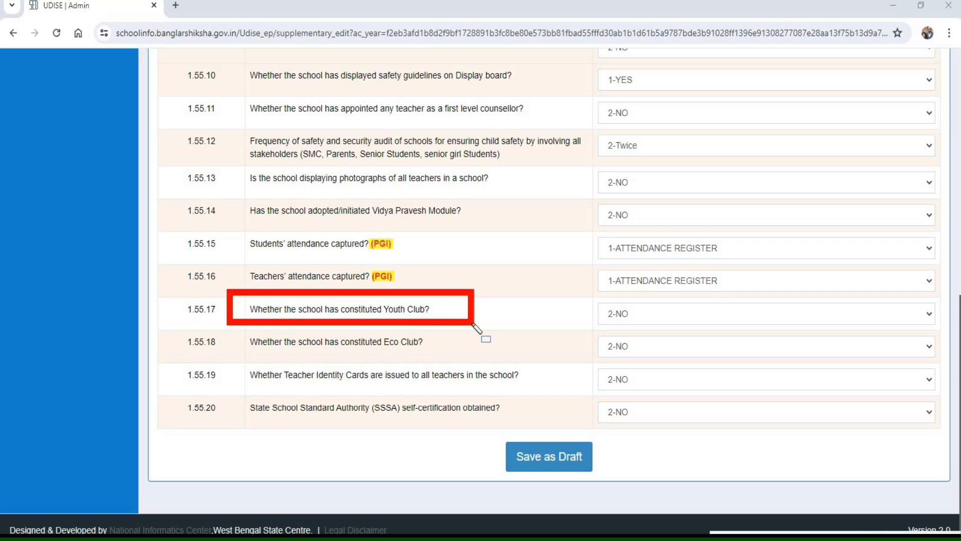
mouse_move(226, 325)
mouse_down()
mouse_move(391, 369)
mouse_move(484, 361)
mouse_up()
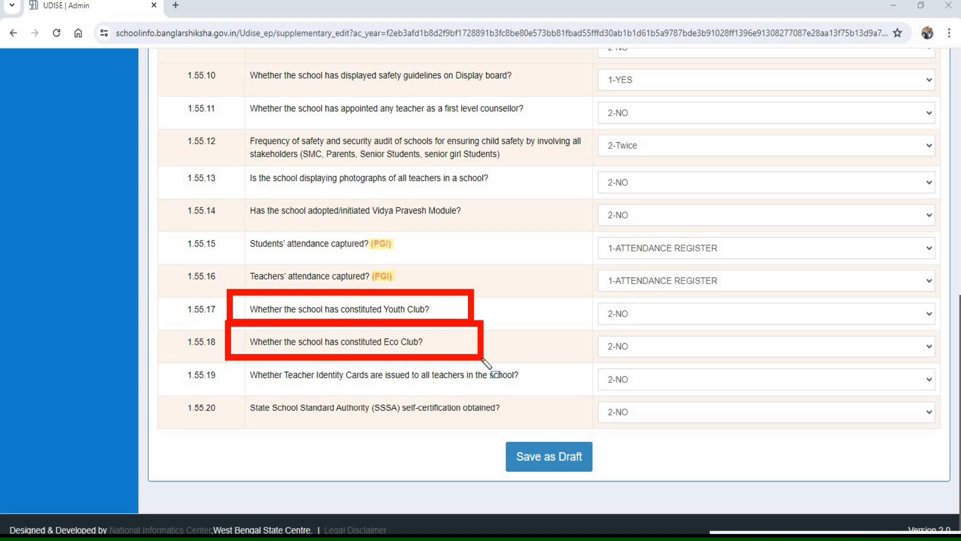
mouse_move(232, 358)
mouse_down()
mouse_move(278, 400)
mouse_move(545, 392)
mouse_up()
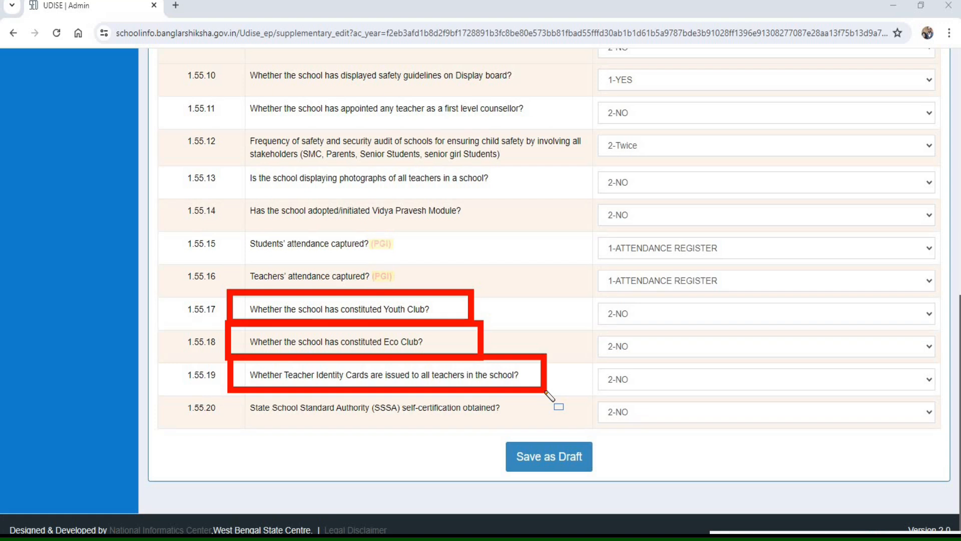
drag(546, 391, 546, 391)
mouse_move(233, 389)
mouse_down()
mouse_move(344, 426)
mouse_move(546, 428)
mouse_up()
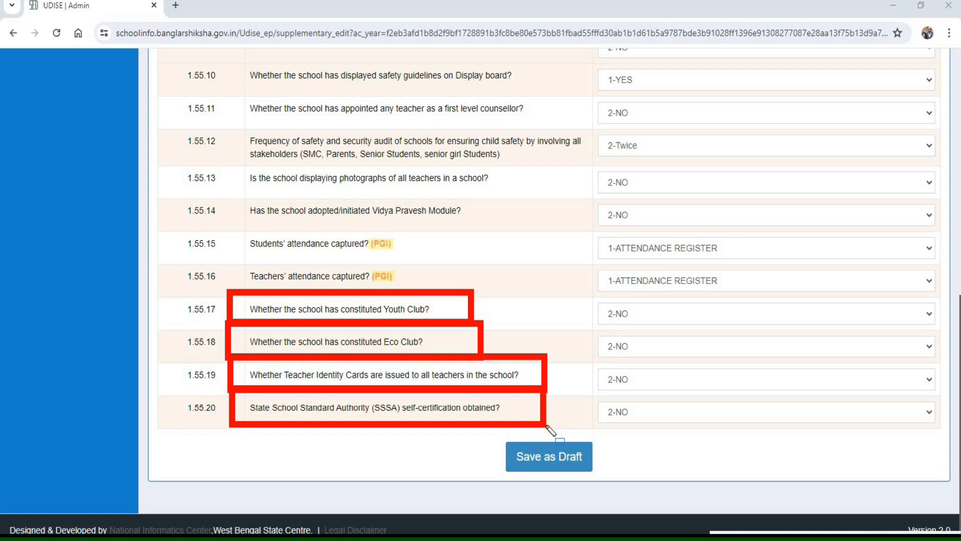
key(Escape)
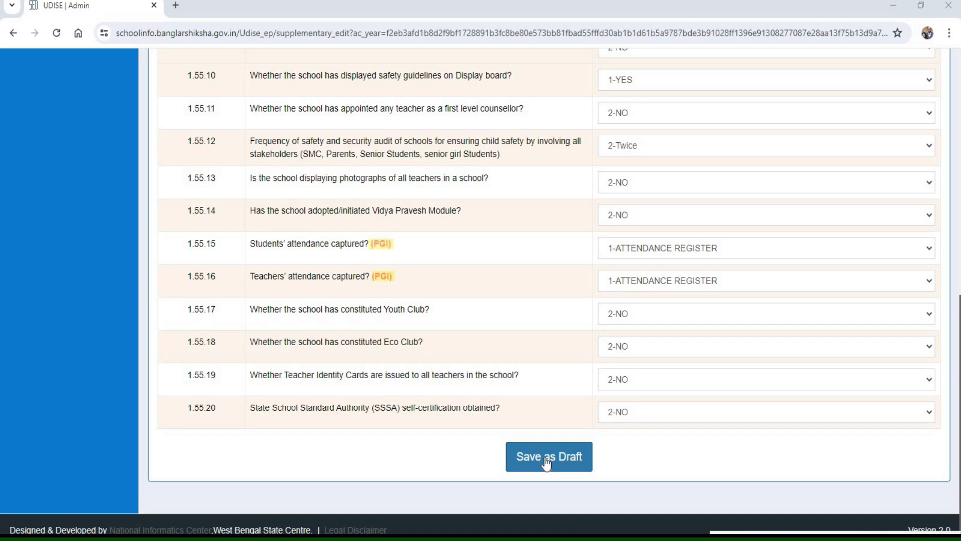
- Save Section 1B as a draft and open Section 1C, Receipts and Expenditures, for editing
click(547, 461)
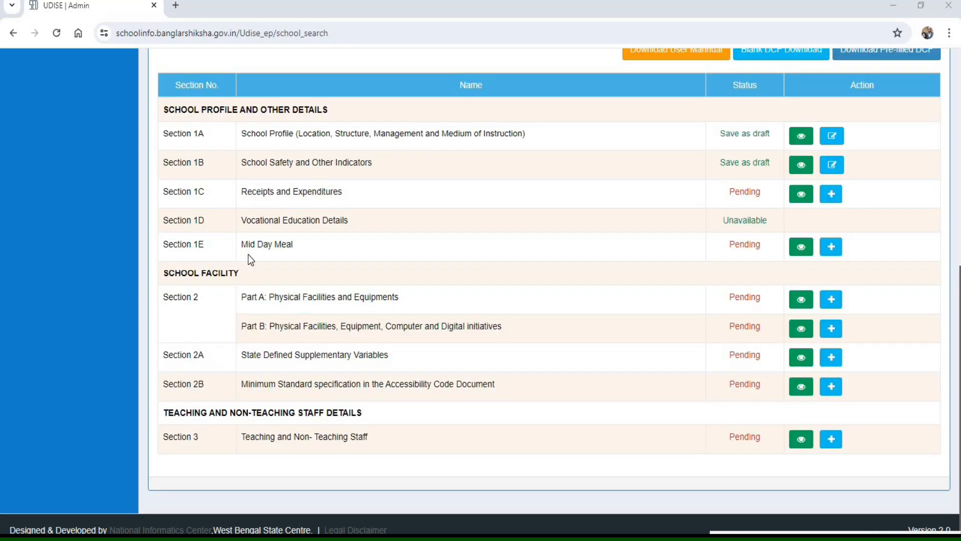
mouse_move(137, 170)
mouse_down()
mouse_move(253, 205)
mouse_move(866, 218)
mouse_up()
click(832, 194)
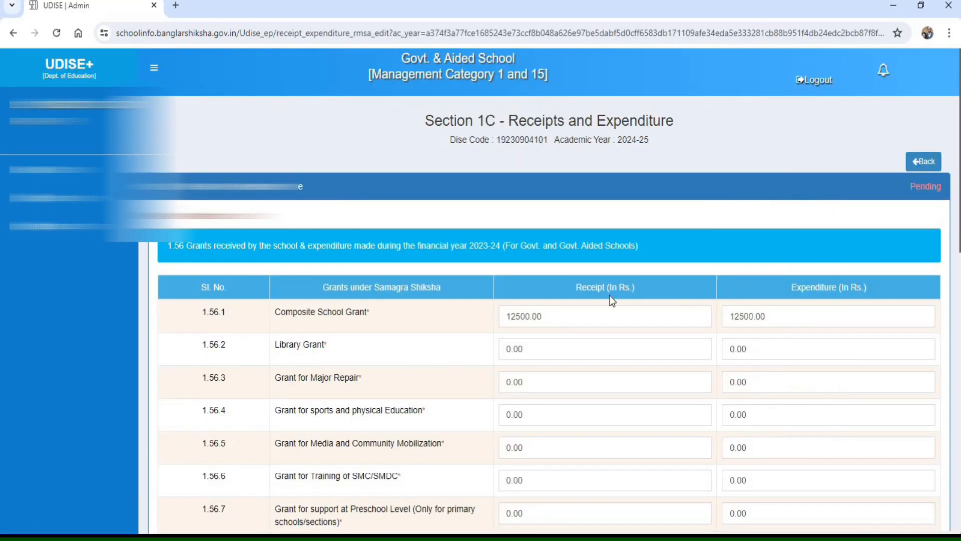
- Review the 1.56 grants table for financial year 2023-24, including the Composite School Grant's receipt and expenditure
scroll(610, 295, down, 3)
key(ctrl+alt+d)
mouse_move(148, 74)
mouse_down()
mouse_move(254, 102)
mouse_move(295, 99)
mouse_up()
mouse_move(154, 95)
mouse_down()
mouse_move(268, 133)
mouse_move(658, 133)
mouse_up()
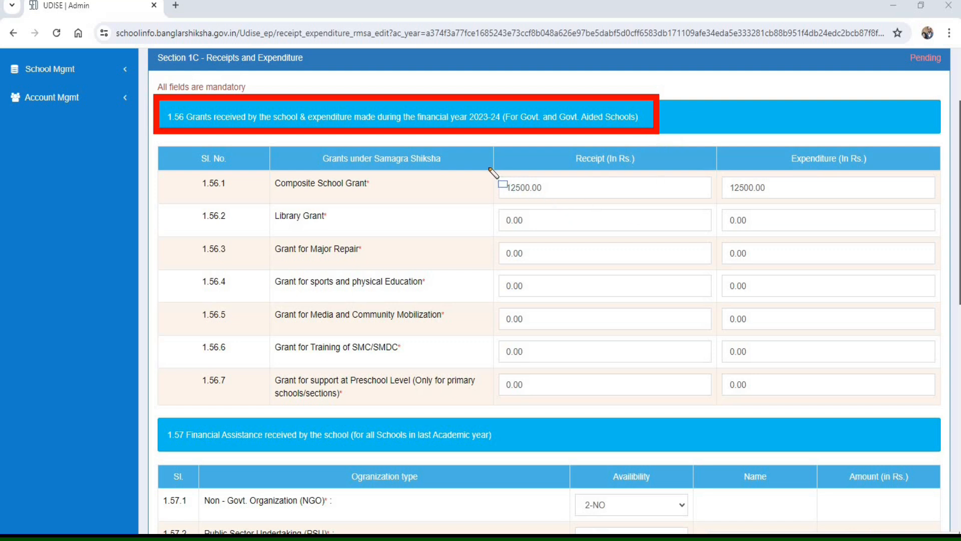
drag(486, 166, 522, 268)
mouse_move(562, 370)
mouse_down()
mouse_move(635, 407)
mouse_move(948, 420)
mouse_up()
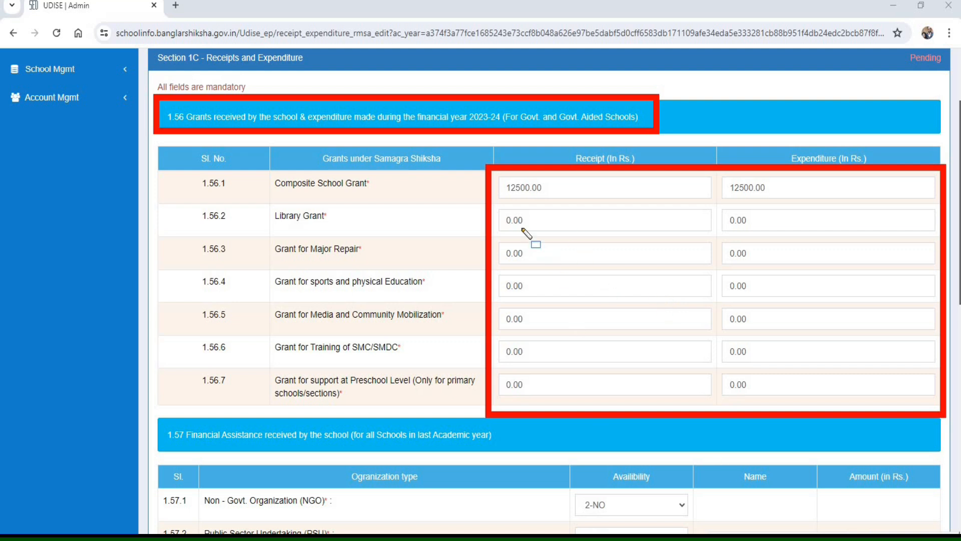
drag(487, 162, 551, 214)
mouse_move(719, 219)
mouse_down()
mouse_move(926, 221)
mouse_move(940, 210)
mouse_up()
drag(255, 162, 429, 201)
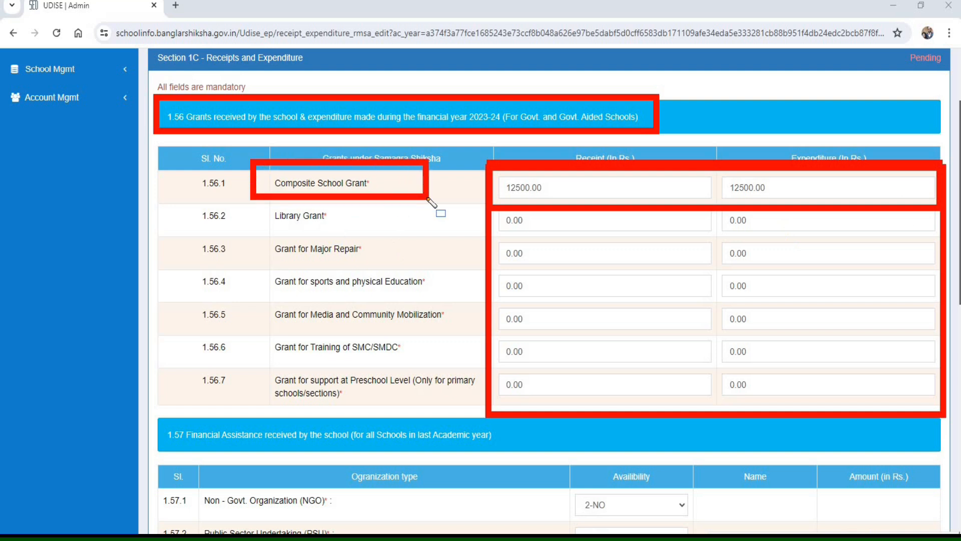
- Review grants 1.56.2 to 1.56.7, from Library Grant to Preschool Level support, along with the receipt and expenditure columns
mouse_move(254, 202)
mouse_down()
mouse_move(421, 238)
mouse_move(411, 231)
mouse_up()
drag(269, 252, 248, 232)
drag(378, 260, 429, 266)
drag(248, 273, 456, 298)
drag(256, 295, 471, 333)
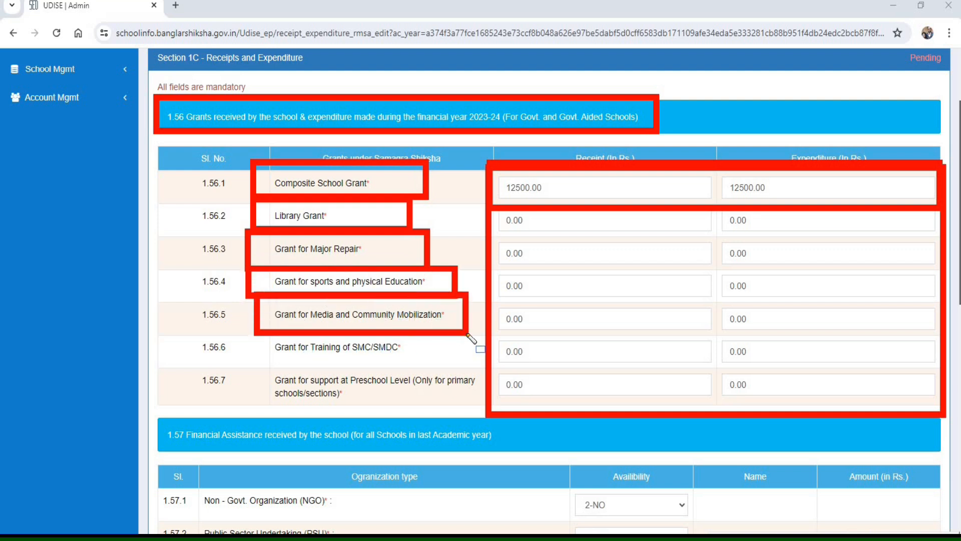
mouse_move(249, 327)
mouse_down()
mouse_move(270, 356)
mouse_move(435, 363)
mouse_up()
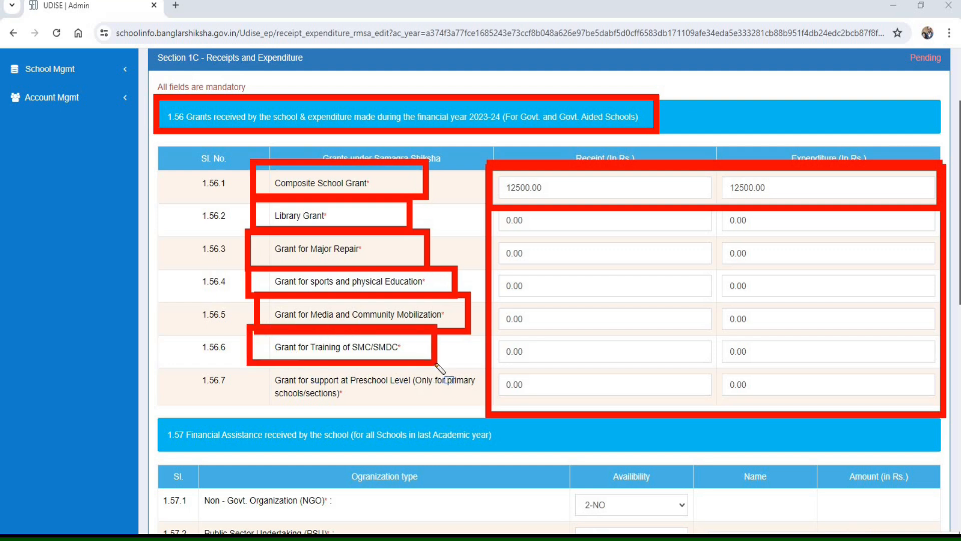
drag(245, 361, 486, 412)
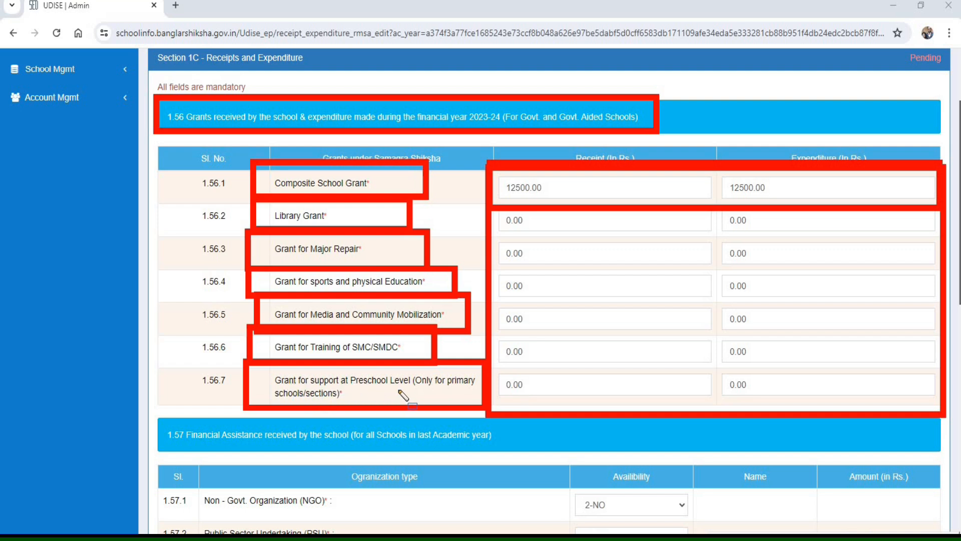
mouse_move(500, 171)
mouse_down()
mouse_move(543, 408)
mouse_move(712, 418)
mouse_up()
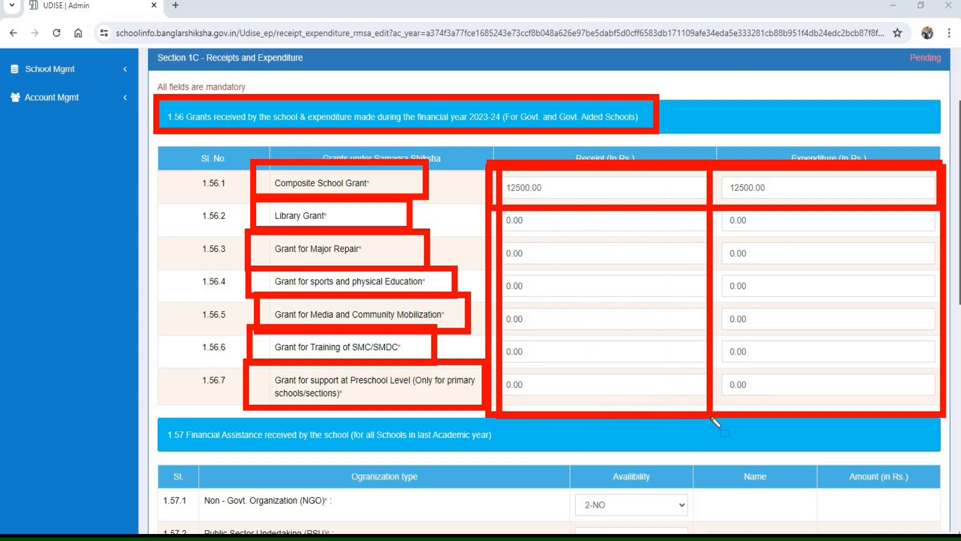
mouse_move(722, 171)
mouse_down()
mouse_move(771, 416)
mouse_move(943, 417)
mouse_up()
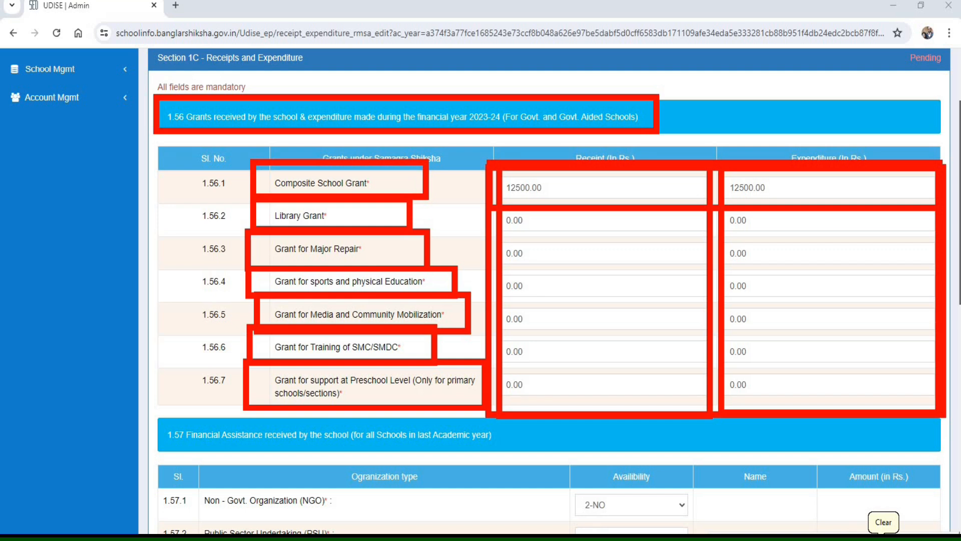
click(884, 522)
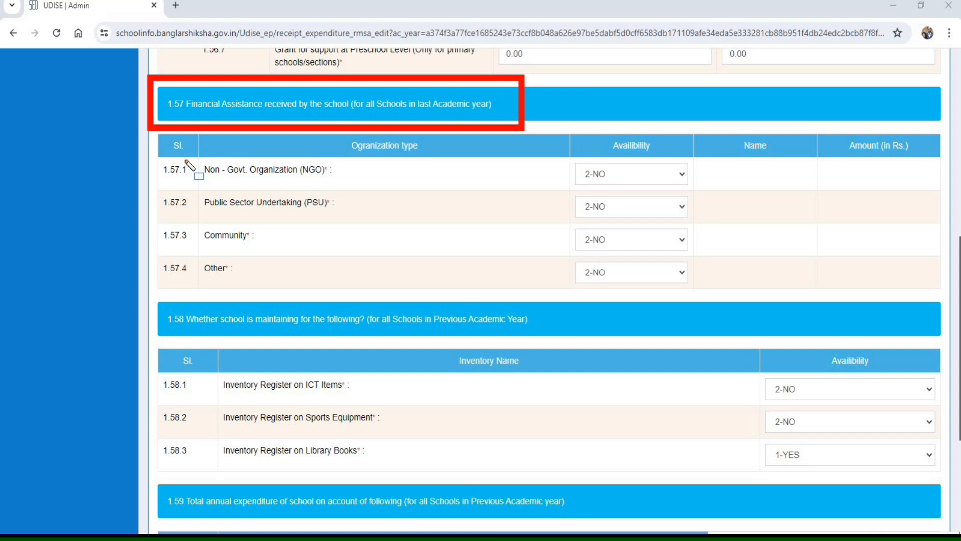
- Review the availability, name and amount entries for NGO and PSU financial assistance in 1.57.1 and 1.57.2
drag(183, 159, 384, 189)
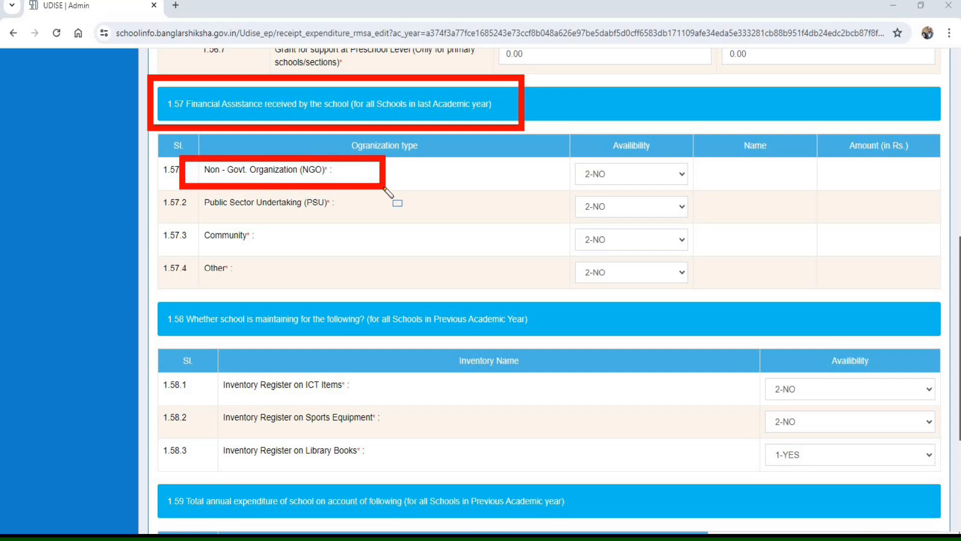
mouse_move(566, 158)
mouse_down()
mouse_move(607, 189)
mouse_move(693, 190)
mouse_up()
mouse_move(700, 156)
mouse_down()
mouse_move(762, 189)
mouse_move(798, 188)
mouse_up()
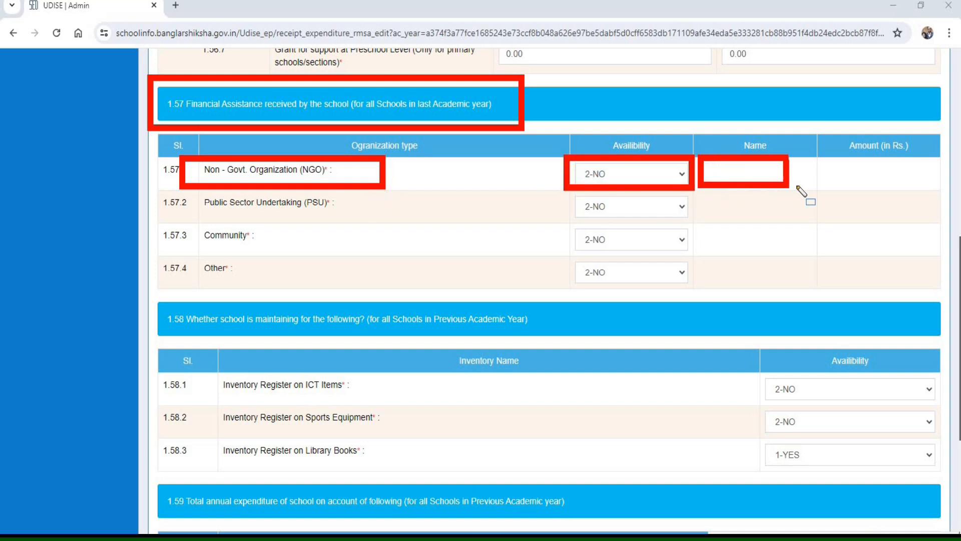
drag(838, 158, 926, 180)
drag(930, 189, 931, 189)
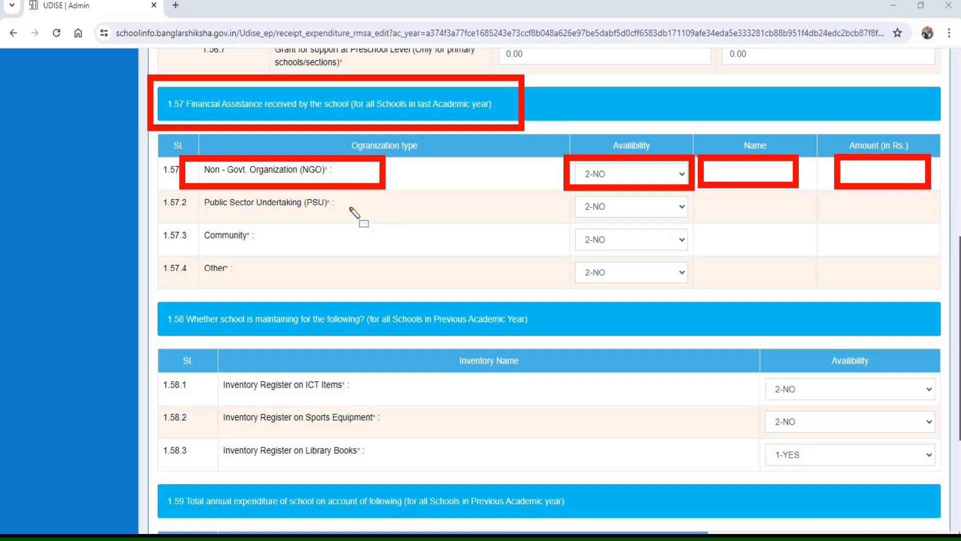
mouse_move(191, 185)
mouse_down()
mouse_move(230, 221)
mouse_move(436, 226)
mouse_up()
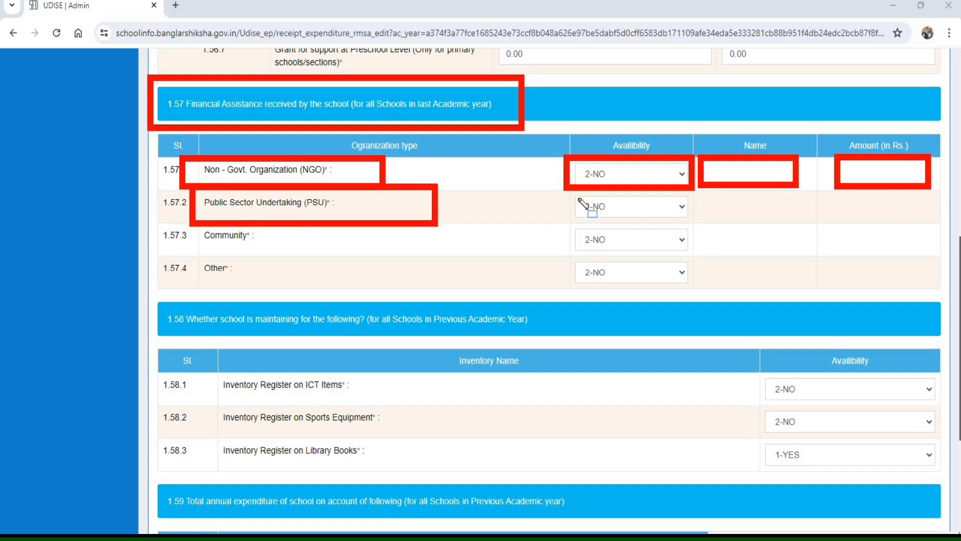
mouse_move(693, 215)
mouse_down()
mouse_move(935, 234)
mouse_move(942, 226)
mouse_up()
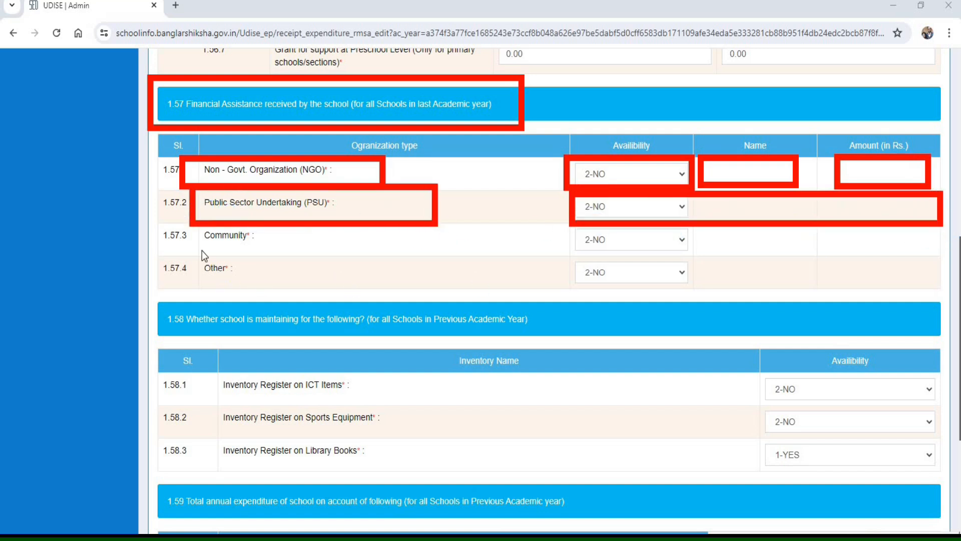
- Review the Community and Other assistance rows in 1.57 and the ICT, sports equipment and library inventory registers in 1.58
mouse_move(188, 227)
mouse_down()
mouse_move(371, 262)
mouse_move(443, 289)
mouse_move(940, 294)
mouse_up()
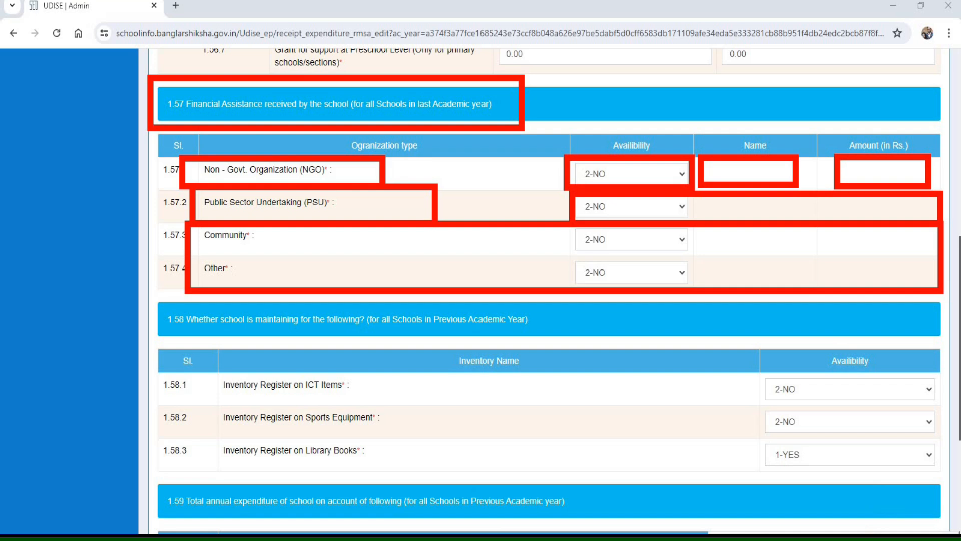
key(Escape)
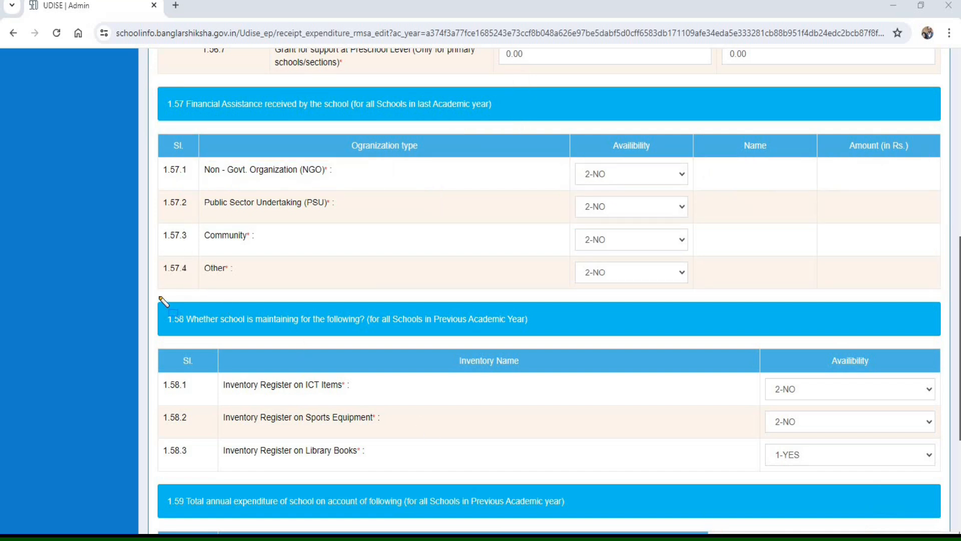
mouse_move(191, 325)
mouse_down()
mouse_move(381, 344)
mouse_move(581, 340)
mouse_up()
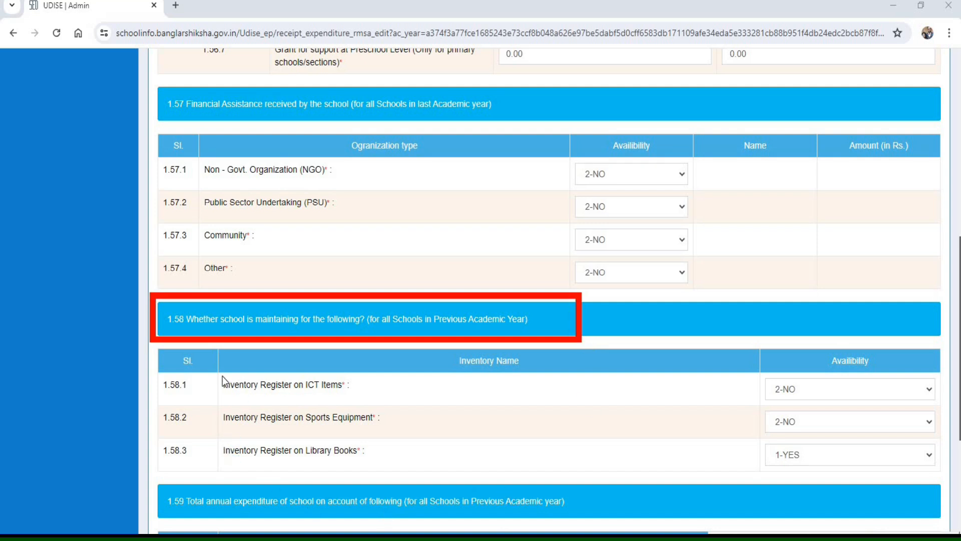
mouse_move(205, 372)
mouse_down()
mouse_move(214, 396)
mouse_move(393, 415)
mouse_move(422, 412)
mouse_move(413, 403)
mouse_up()
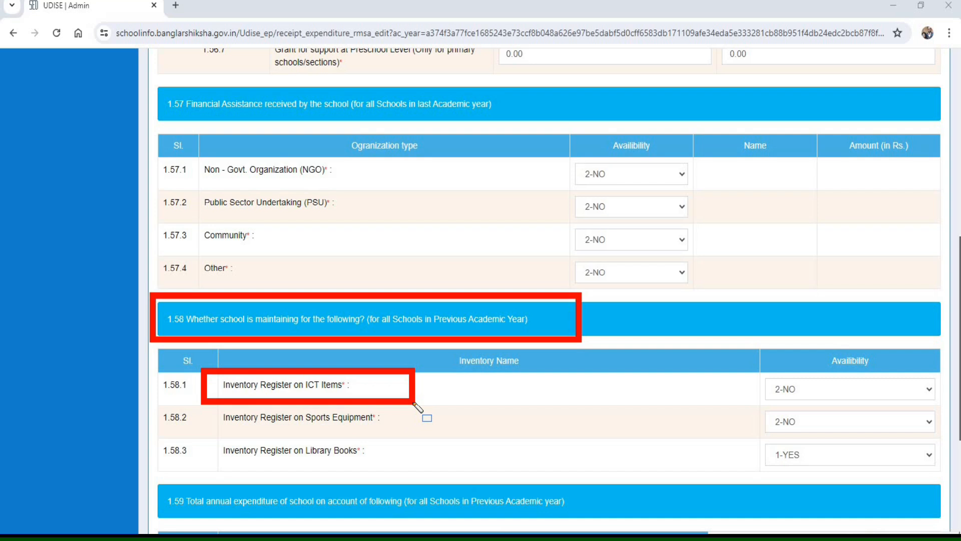
mouse_move(195, 396)
mouse_down()
mouse_move(311, 449)
mouse_move(427, 431)
mouse_up()
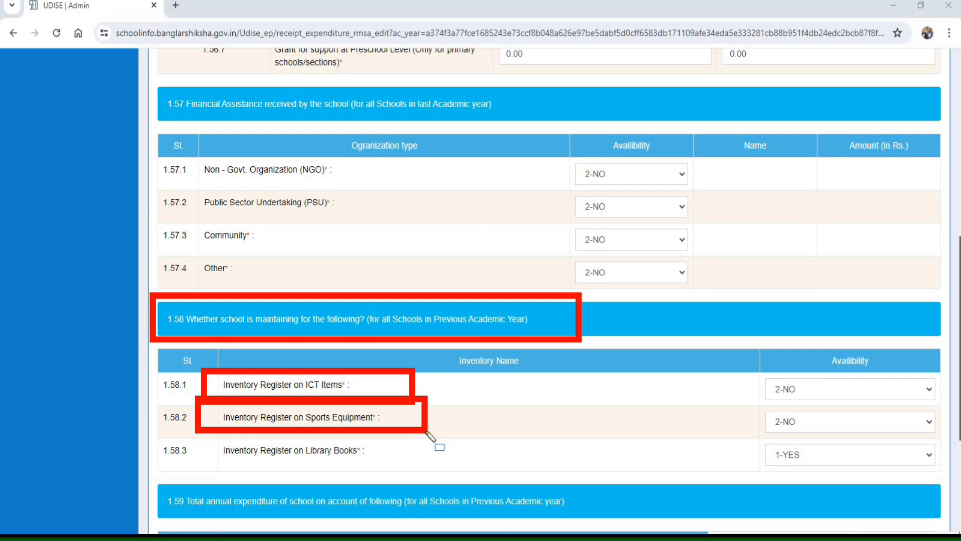
mouse_move(198, 434)
mouse_down()
mouse_move(218, 470)
mouse_move(394, 472)
mouse_up()
drag(734, 438, 757, 454)
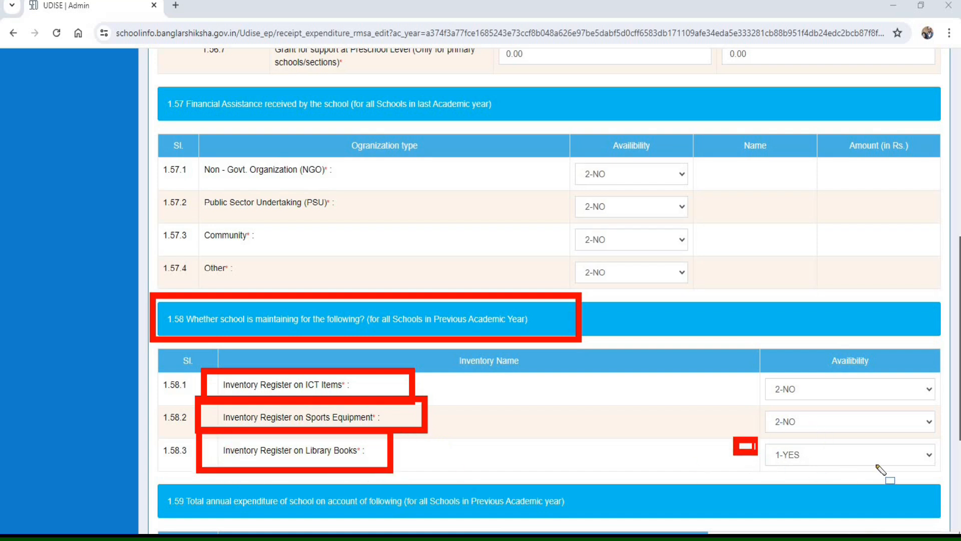
drag(877, 466, 941, 477)
mouse_move(751, 368)
mouse_down()
mouse_move(796, 437)
mouse_move(942, 439)
mouse_up()
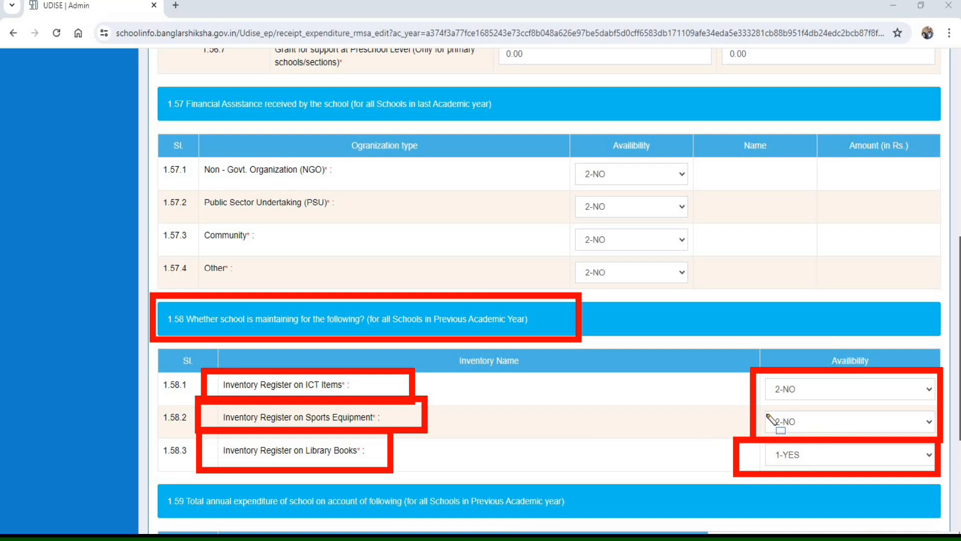
mouse_move(779, 432)
mouse_down()
mouse_move(865, 403)
mouse_move(923, 431)
mouse_up()
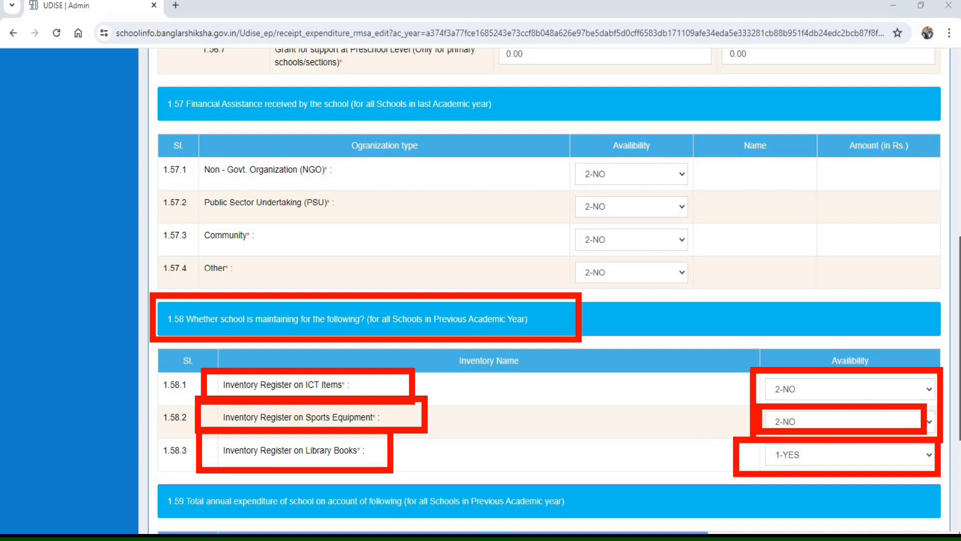
key(Escape)
- Review the annual expenditure entries 1.59.1 to 1.59.4, from Maintenance/Housekeeping to Others, and save Section 1C as a draft
mouse_move(152, 218)
mouse_down()
mouse_move(165, 235)
mouse_move(413, 259)
mouse_move(675, 262)
mouse_up()
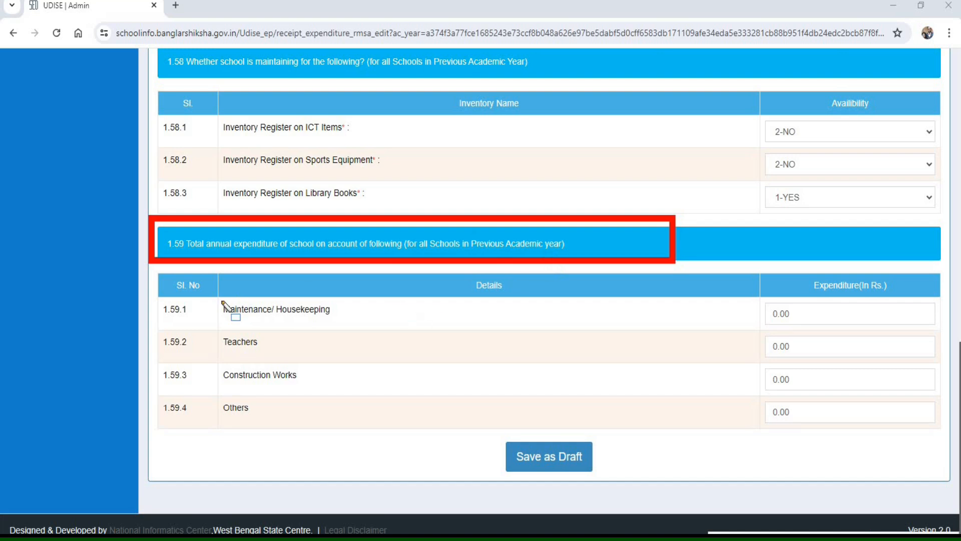
mouse_move(216, 300)
mouse_down()
mouse_move(382, 326)
mouse_move(948, 326)
mouse_move(946, 335)
mouse_up()
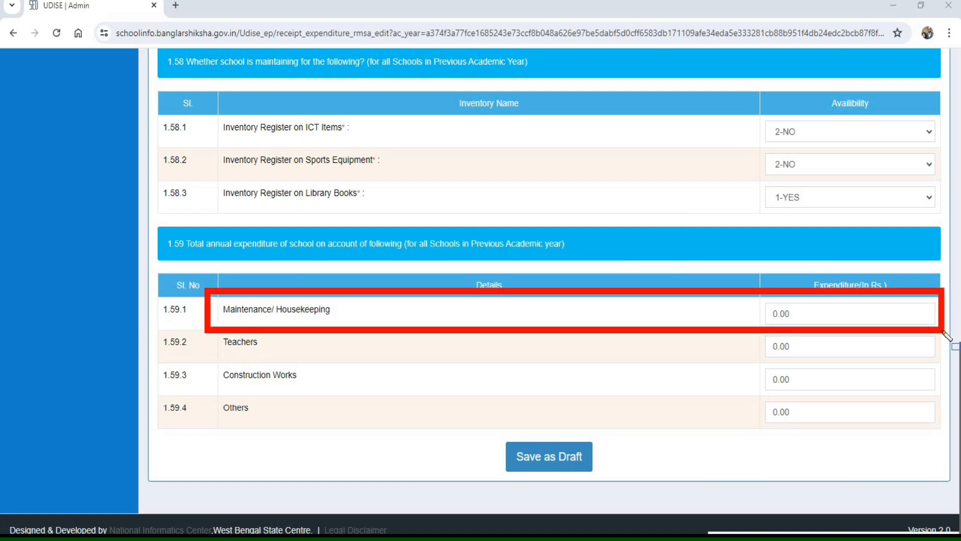
mouse_move(210, 342)
mouse_down()
mouse_move(584, 369)
mouse_move(945, 369)
mouse_up()
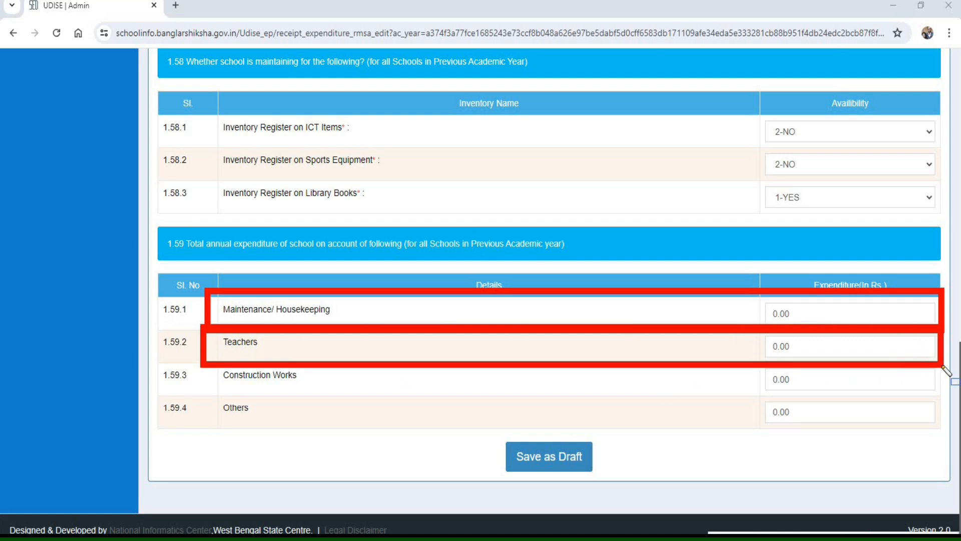
mouse_move(200, 362)
mouse_down()
mouse_move(354, 397)
mouse_move(501, 400)
mouse_up()
mouse_move(778, 406)
mouse_down()
mouse_move(938, 392)
mouse_move(949, 401)
mouse_up()
mouse_move(208, 401)
mouse_down()
mouse_move(299, 430)
mouse_move(954, 429)
mouse_up()
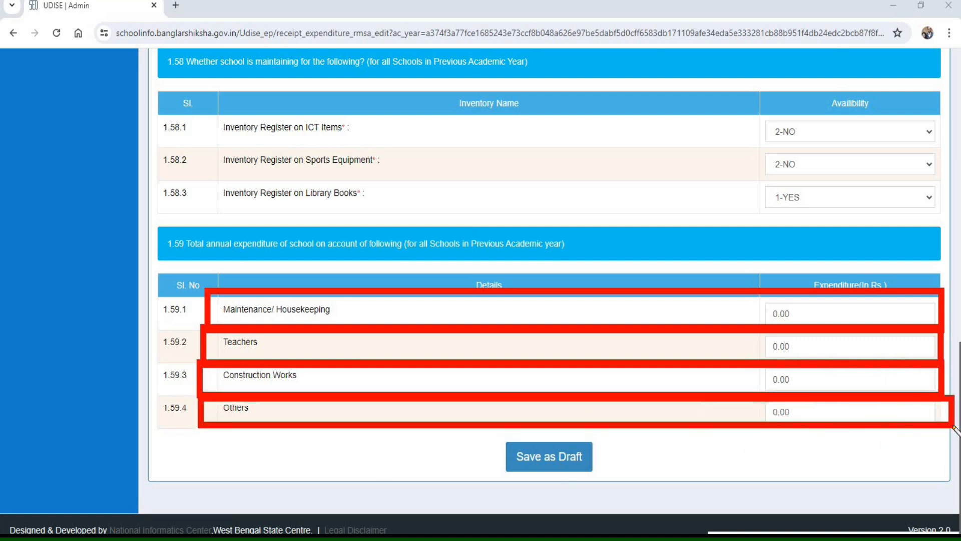
mouse_move(500, 447)
mouse_down()
mouse_move(516, 473)
mouse_move(637, 489)
mouse_up()
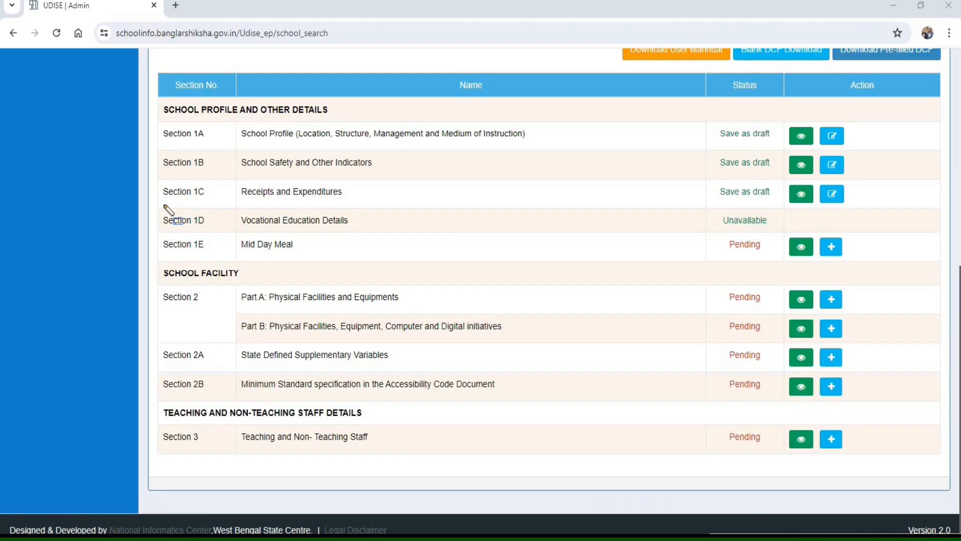
- Check the status of Sections 1D and 1E in the section list and open Section 1E, Mid Day Meal, for data entry
mouse_move(167, 208)
mouse_down()
mouse_move(156, 210)
mouse_move(165, 230)
mouse_up()
drag(336, 237, 873, 231)
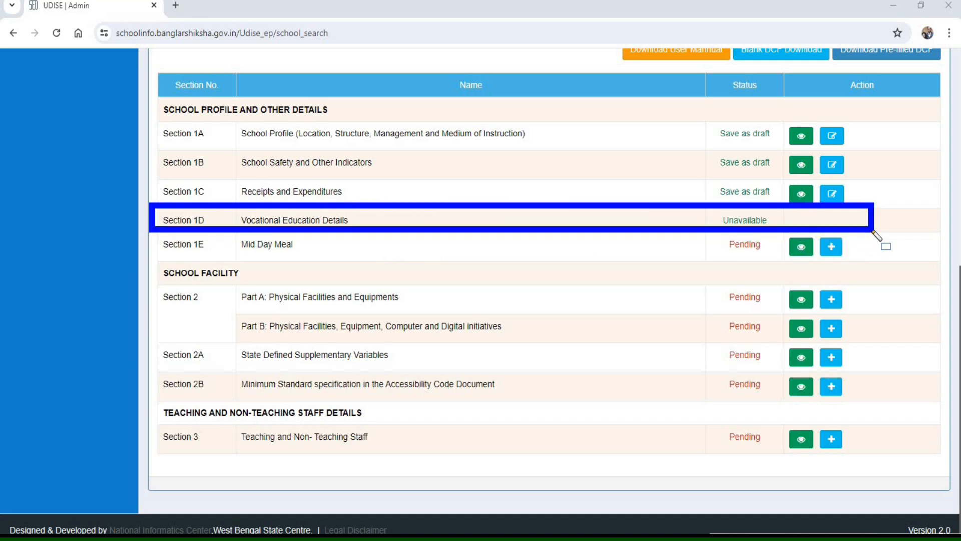
mouse_move(154, 232)
mouse_down()
mouse_move(161, 254)
mouse_move(281, 263)
mouse_move(904, 263)
mouse_up()
mouse_move(149, 87)
mouse_down()
mouse_move(228, 118)
mouse_move(370, 129)
mouse_up()
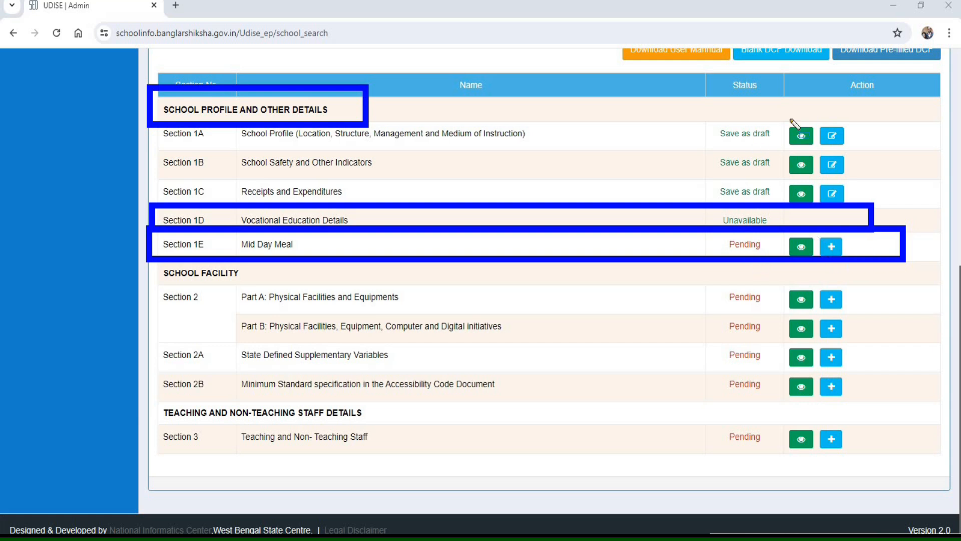
click(733, 534)
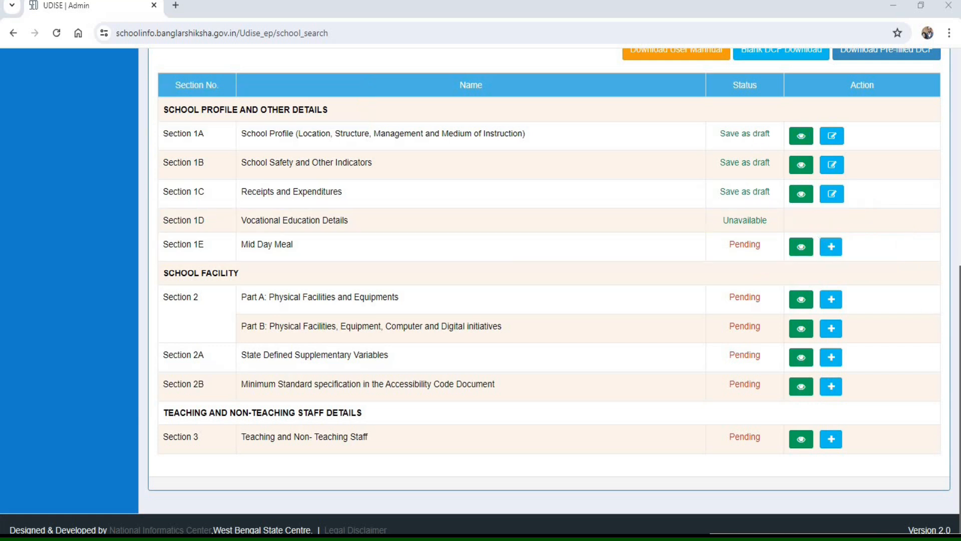
click(831, 246)
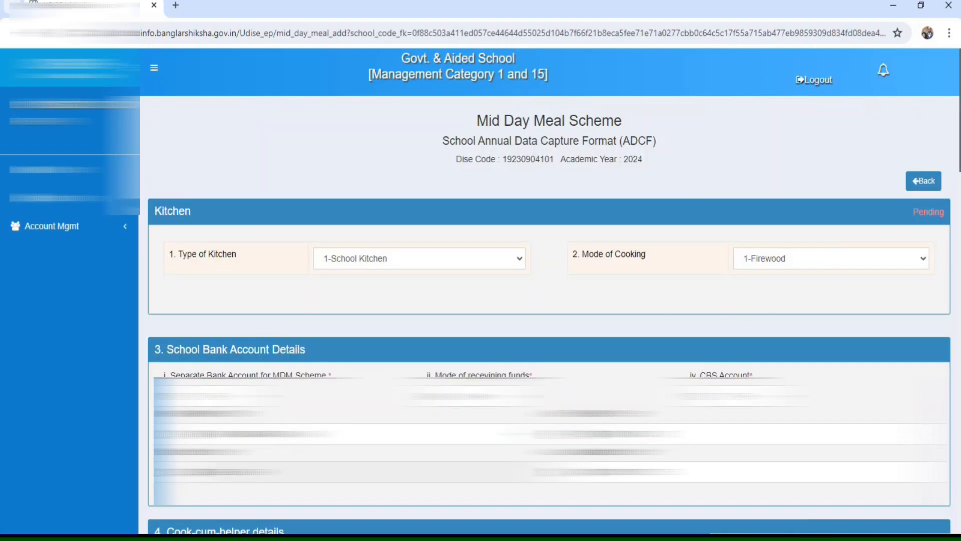
- Set the type of kitchen to 1-School Kitchen and the mode of cooking to 1-Firewood
click(347, 265)
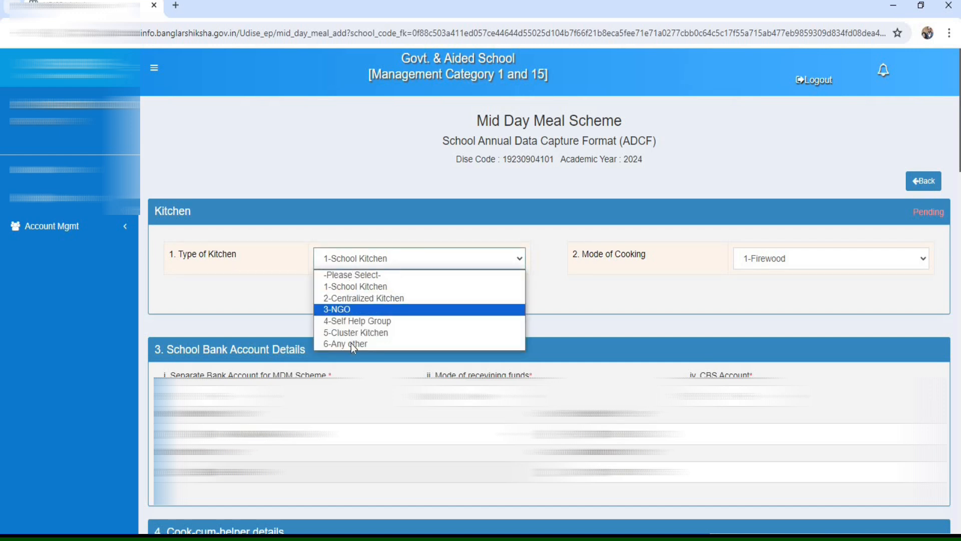
click(352, 287)
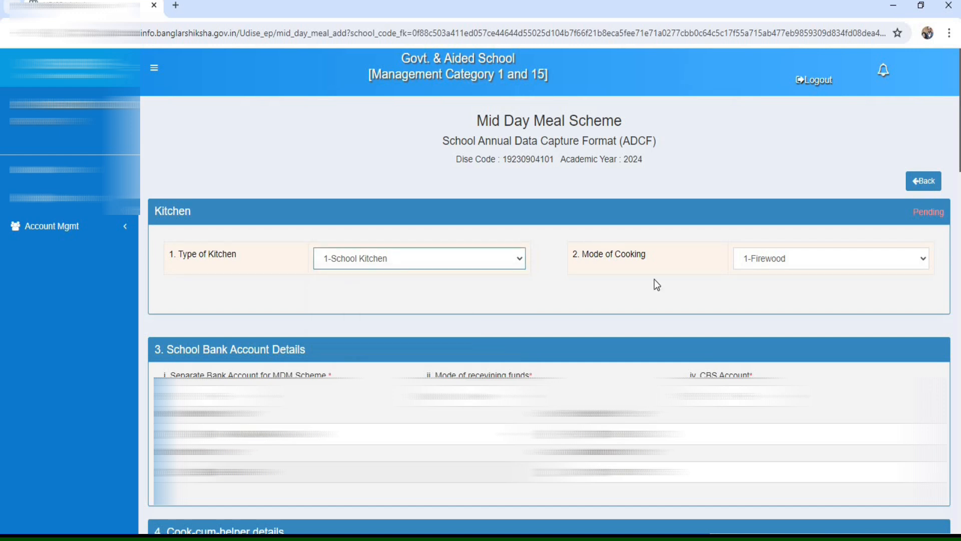
click(788, 265)
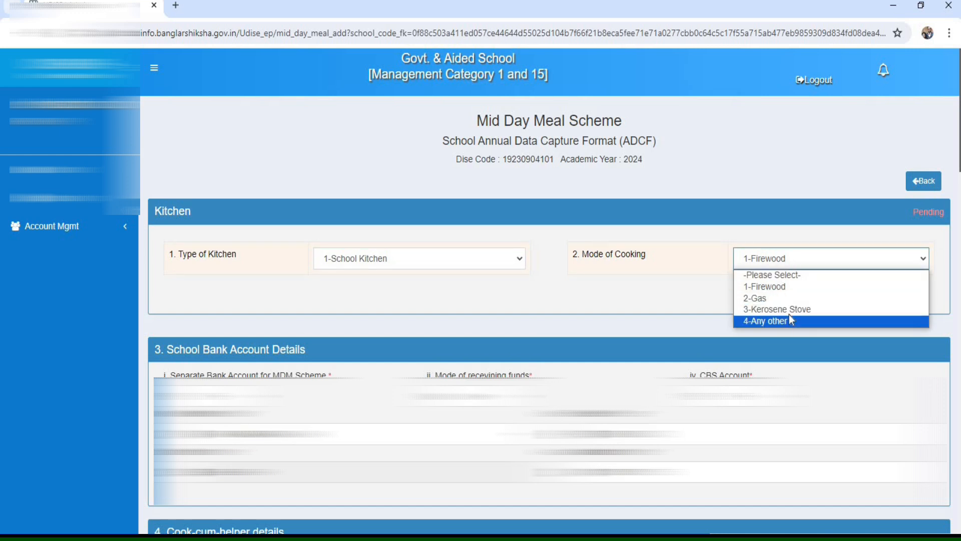
click(776, 289)
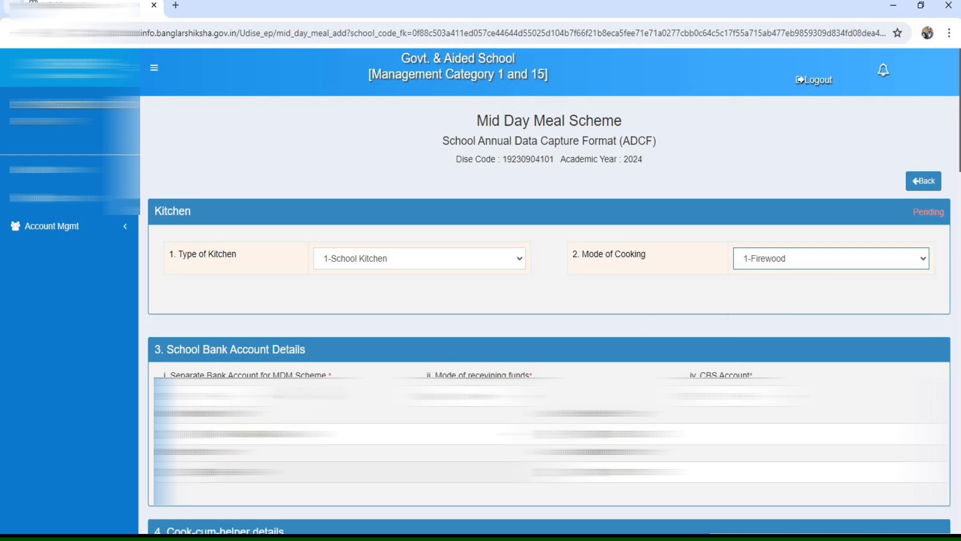
- Review the School Bank Account Details, including the separate MDM account, mode of receiving funds, CBS account and bank fields
scroll(365, 111, down, 5)
mouse_move(149, 105)
mouse_down()
mouse_move(311, 158)
mouse_move(346, 158)
mouse_up()
mouse_move(401, 104)
mouse_down()
mouse_move(450, 157)
mouse_move(566, 156)
mouse_up()
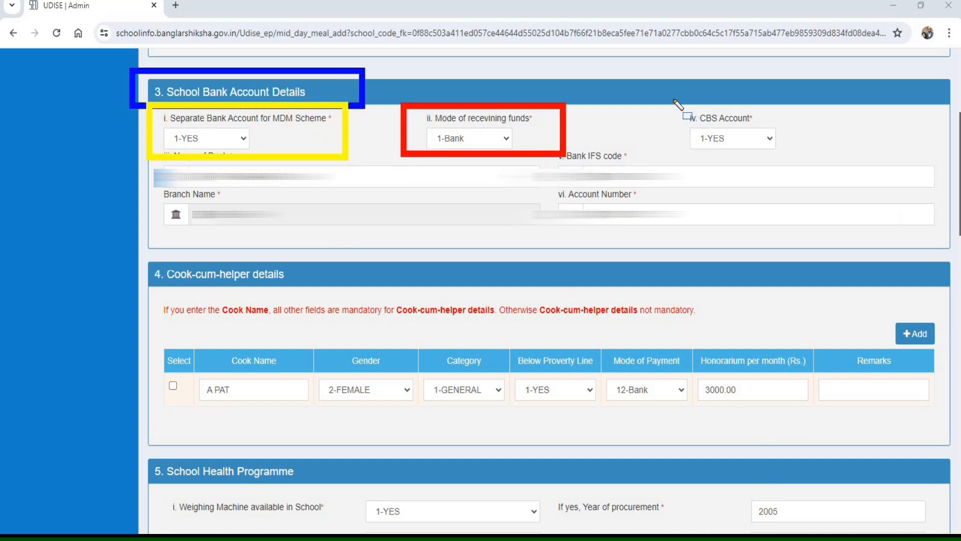
drag(664, 107, 824, 158)
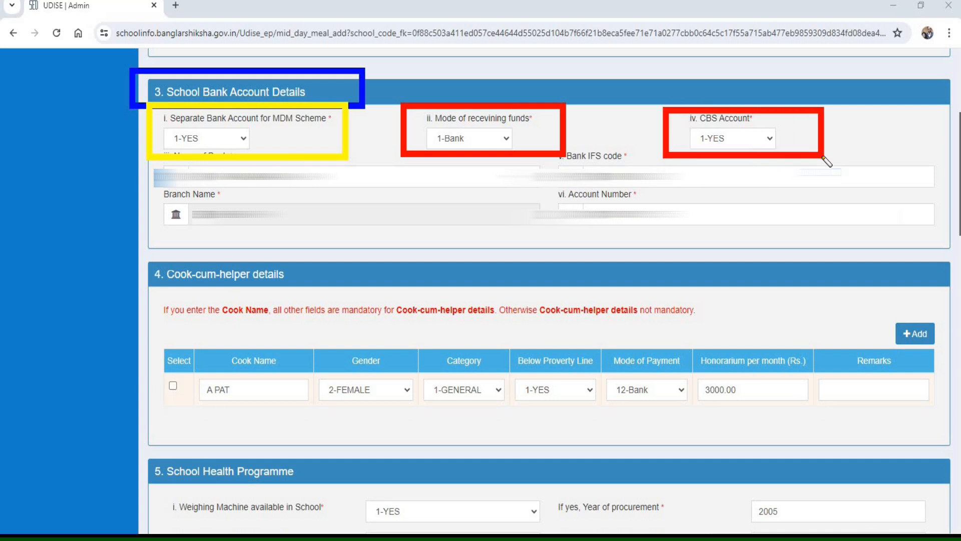
mouse_move(146, 154)
mouse_down()
mouse_move(239, 202)
mouse_move(879, 248)
mouse_move(947, 240)
mouse_up()
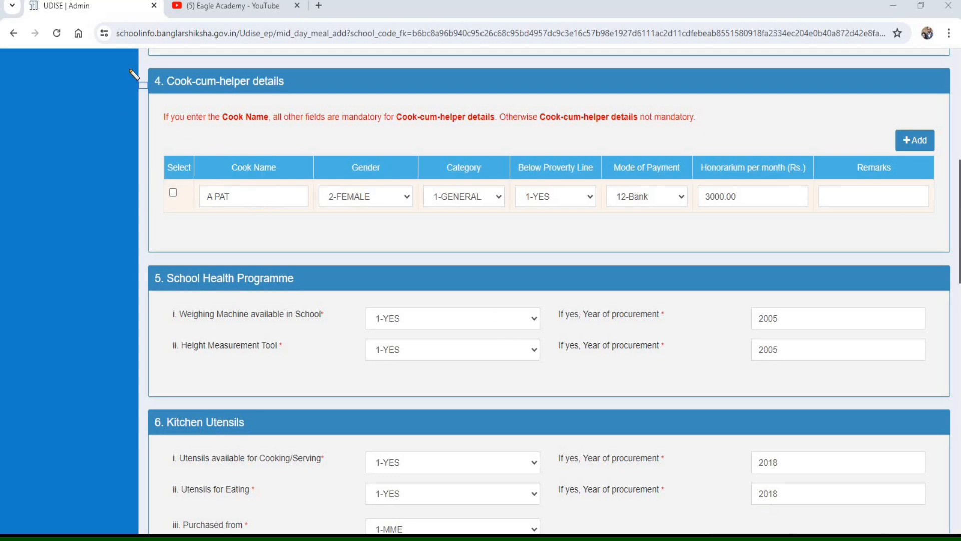
- Review the cook-cum-helper note and the row's name, gender, category, poverty line, payment mode and honorarium fields
drag(127, 59, 334, 100)
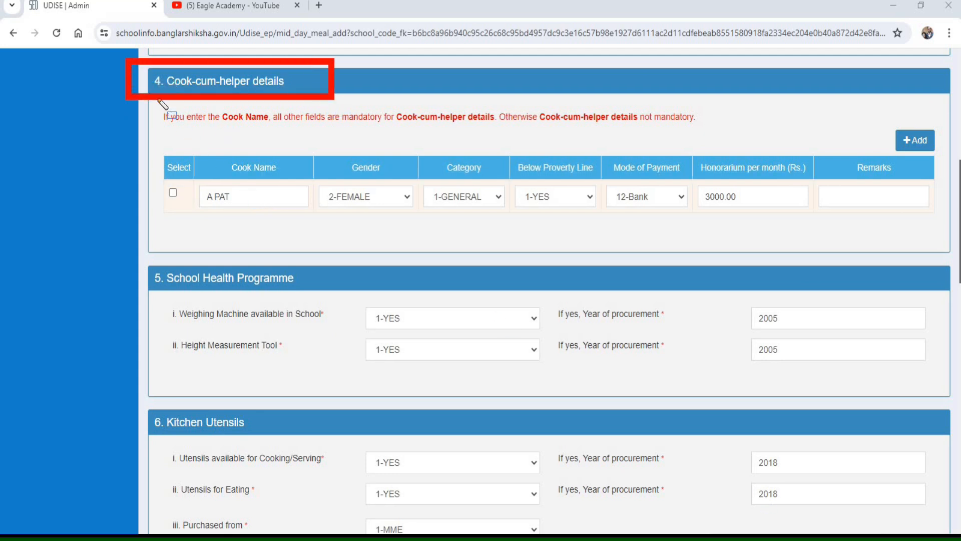
mouse_move(150, 101)
mouse_down()
mouse_move(180, 133)
mouse_move(259, 144)
mouse_move(731, 146)
mouse_move(728, 136)
mouse_up()
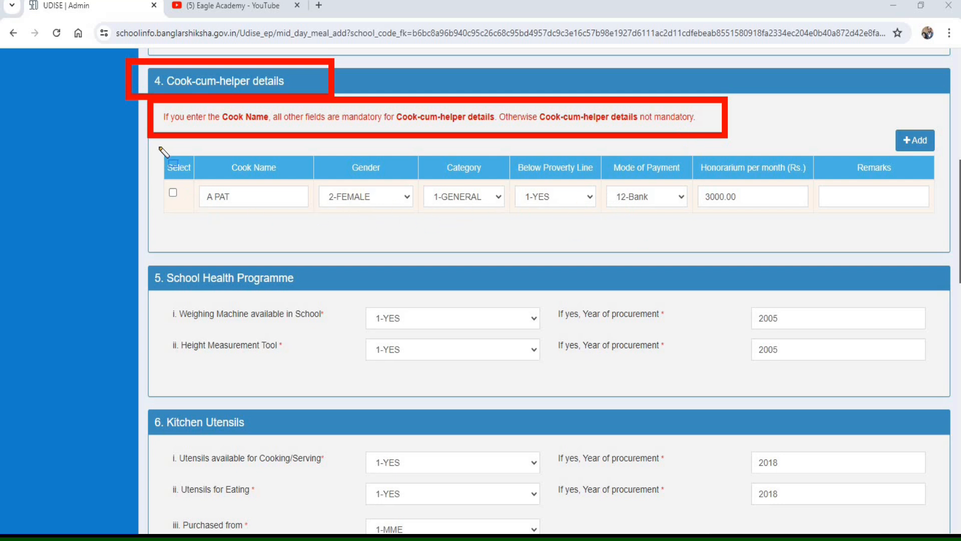
mouse_move(191, 148)
mouse_down()
mouse_move(242, 211)
mouse_move(321, 217)
mouse_up()
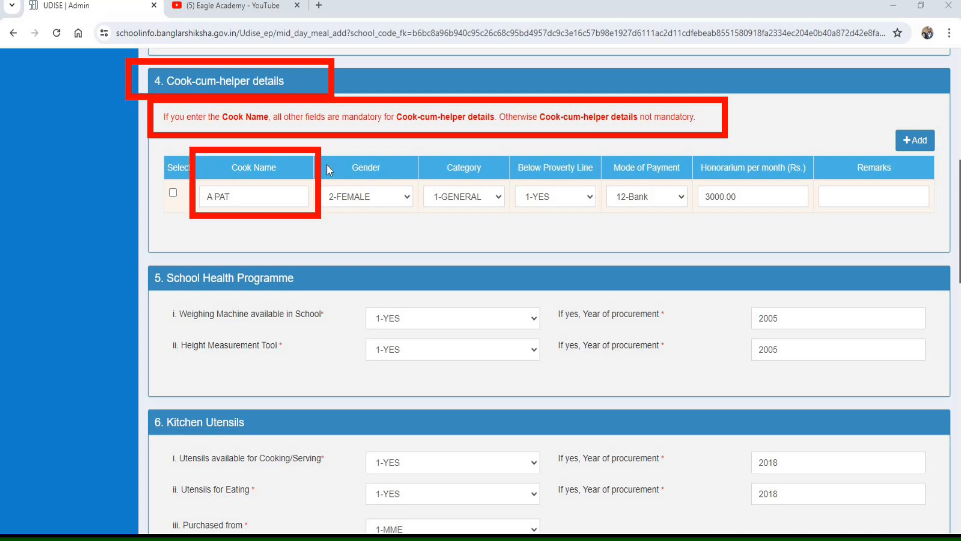
drag(322, 149, 404, 224)
mouse_move(416, 147)
mouse_down()
mouse_move(489, 226)
mouse_move(499, 222)
mouse_up()
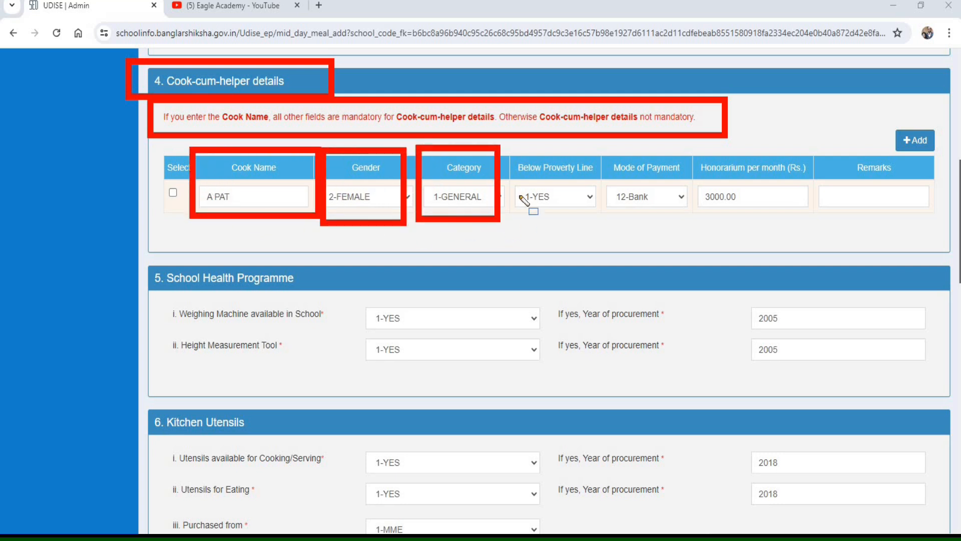
drag(498, 141, 594, 222)
drag(594, 142, 692, 228)
drag(693, 144, 813, 232)
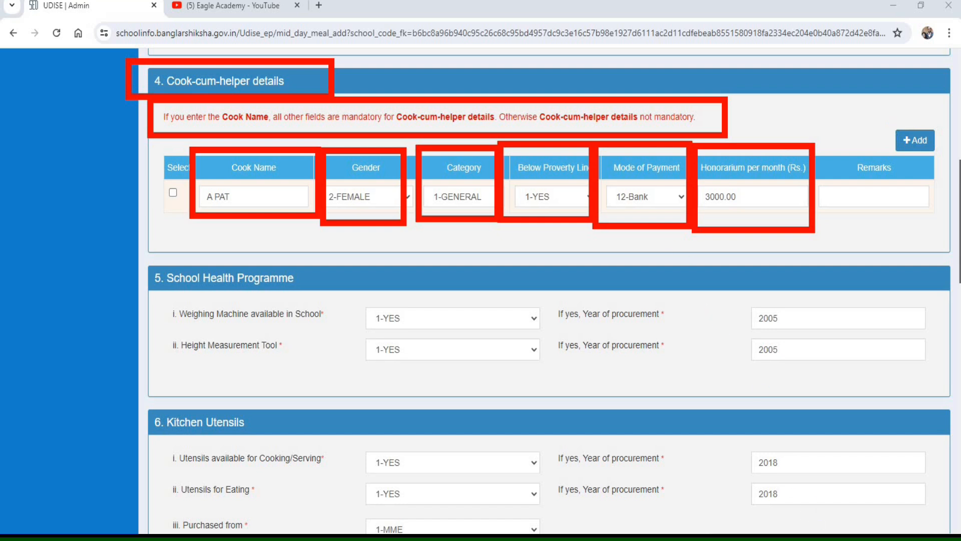
key(Escape)
- Locate the option for adding cook-cum-helper rows and append "SHG" to the existing cook's name
click(234, 196)
key(ctrl+alt+d)
drag(881, 118, 943, 158)
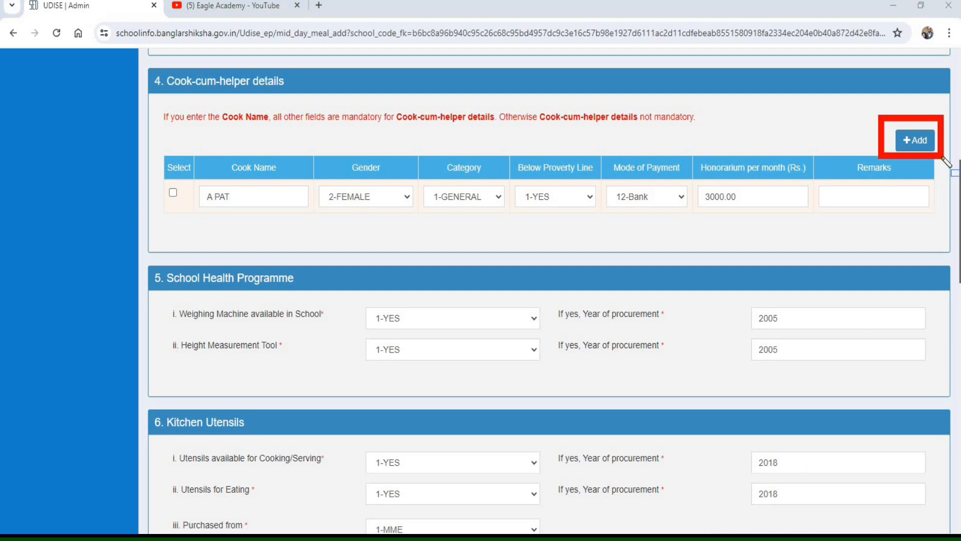
key(Escape)
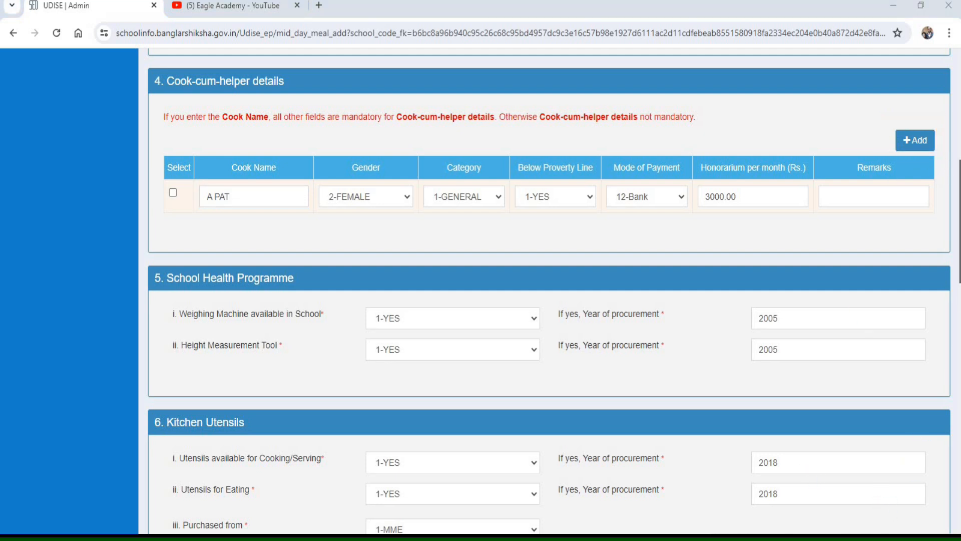
click(267, 197)
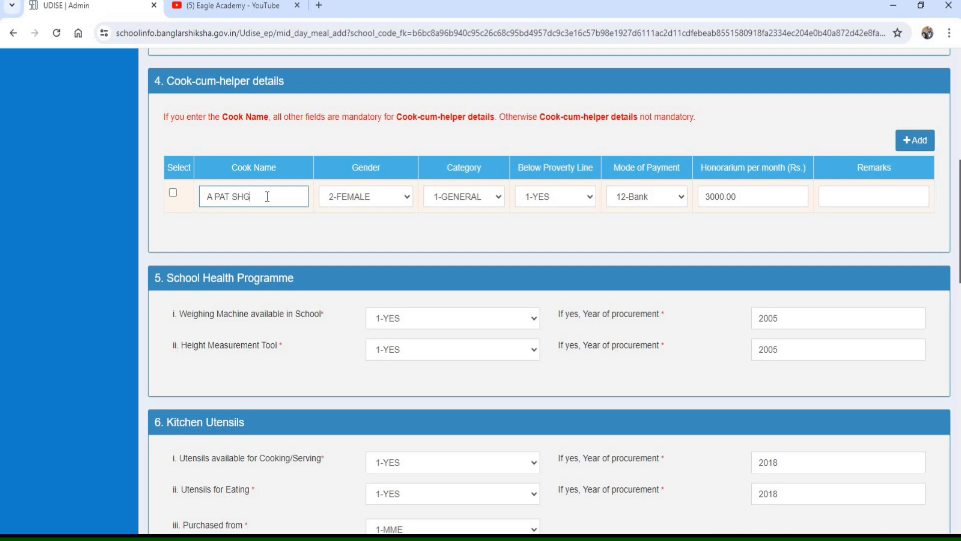
- Review the School Health Programme entries for the weighing machine and height measurement tool, including their years of procurement
scroll(689, 275, down, 4)
mouse_move(120, 59)
mouse_down()
mouse_move(270, 117)
mouse_move(339, 105)
mouse_up()
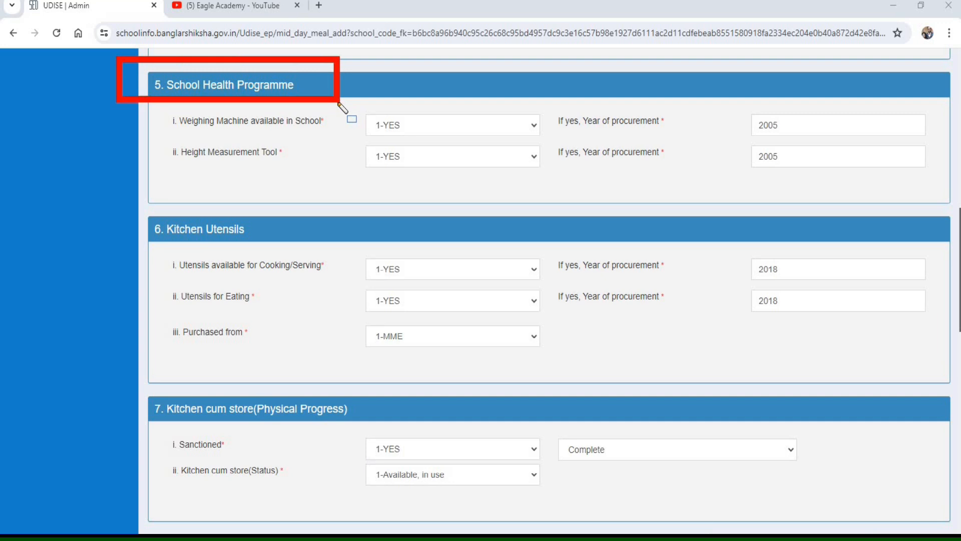
mouse_move(158, 105)
mouse_down()
mouse_move(313, 144)
mouse_move(342, 140)
mouse_up()
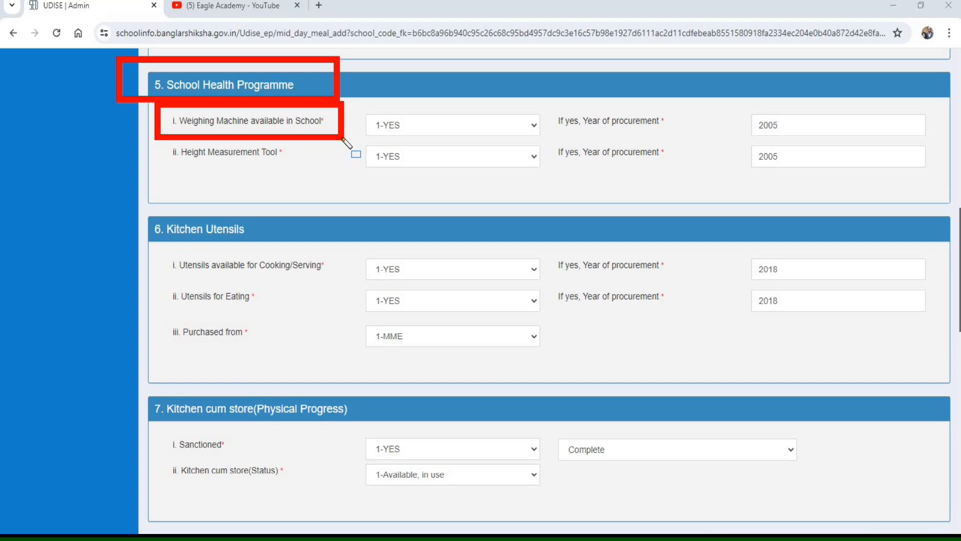
mouse_move(708, 103)
mouse_down()
mouse_move(857, 138)
mouse_move(939, 143)
mouse_up()
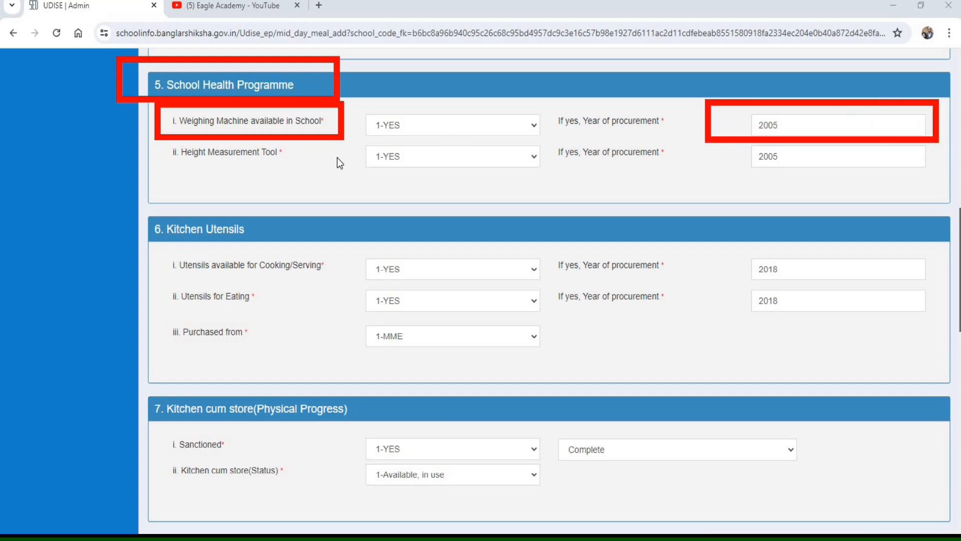
mouse_move(150, 129)
mouse_down()
mouse_move(248, 182)
mouse_move(344, 184)
mouse_move(341, 176)
mouse_up()
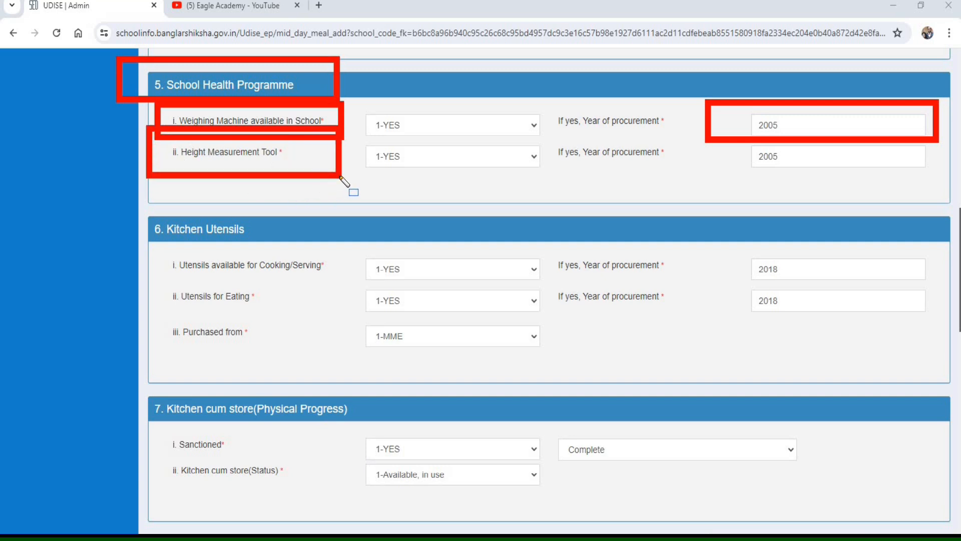
drag(359, 137, 545, 176)
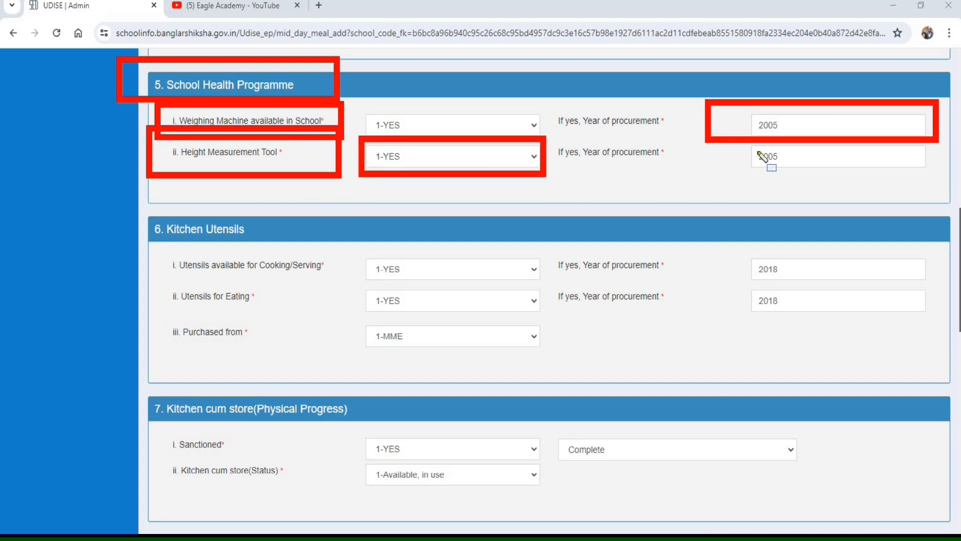
drag(734, 144, 846, 172)
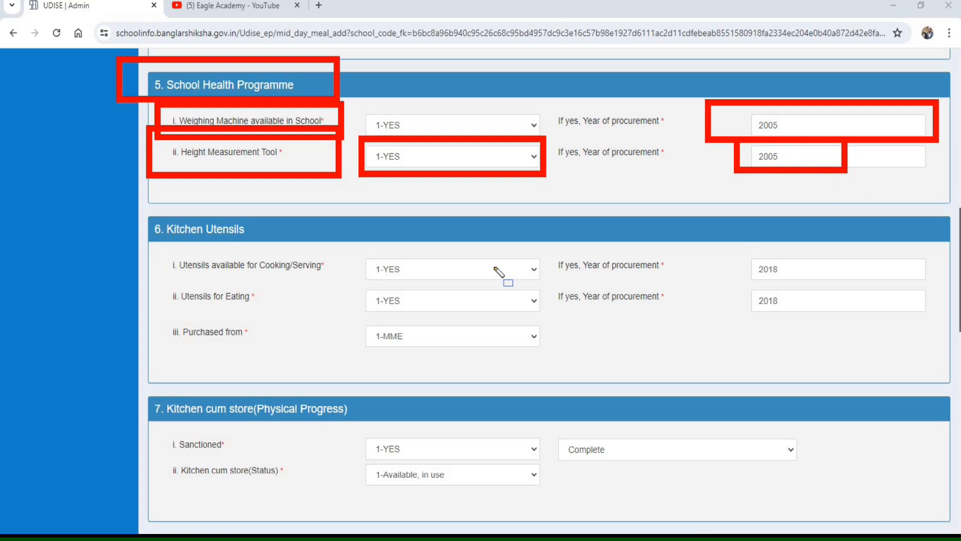
- Review the Kitchen Utensils availability and procurement years, and choose 1-MME as the source the utensils were purchased from
drag(123, 205, 328, 243)
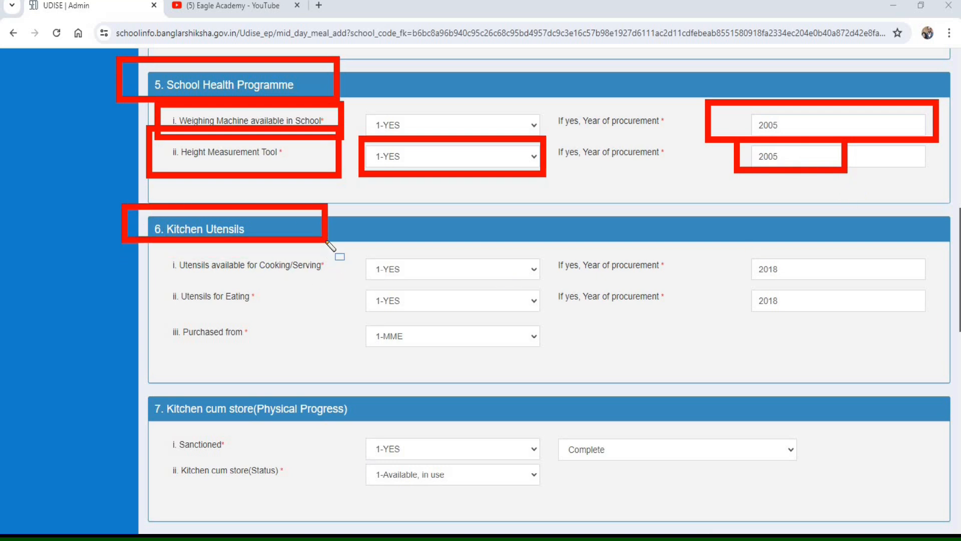
mouse_move(156, 250)
mouse_down()
mouse_move(353, 296)
mouse_move(361, 260)
mouse_up()
drag(394, 287, 553, 286)
mouse_move(732, 250)
mouse_down()
mouse_move(751, 288)
mouse_move(826, 287)
mouse_up()
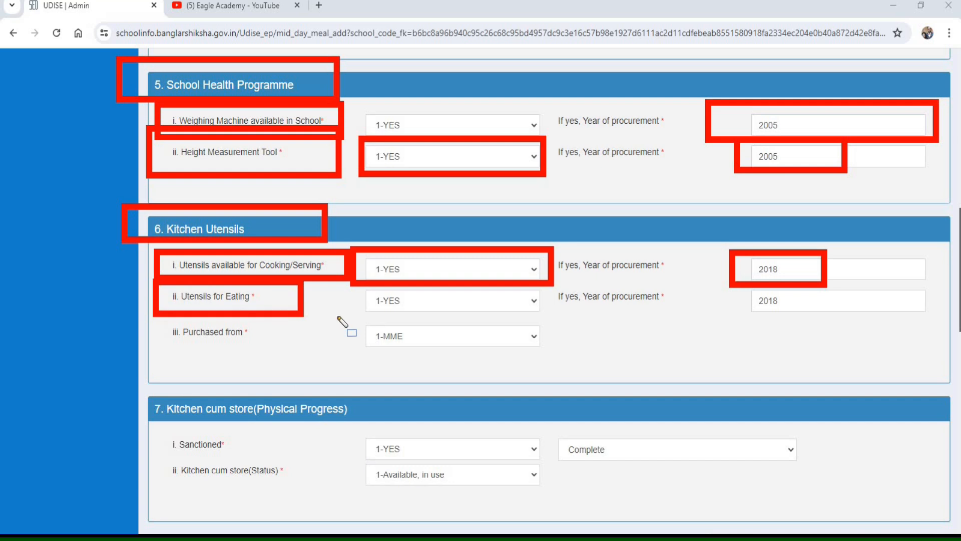
mouse_move(352, 287)
mouse_down()
mouse_move(444, 321)
mouse_move(555, 326)
mouse_move(545, 315)
mouse_up()
drag(739, 284, 861, 313)
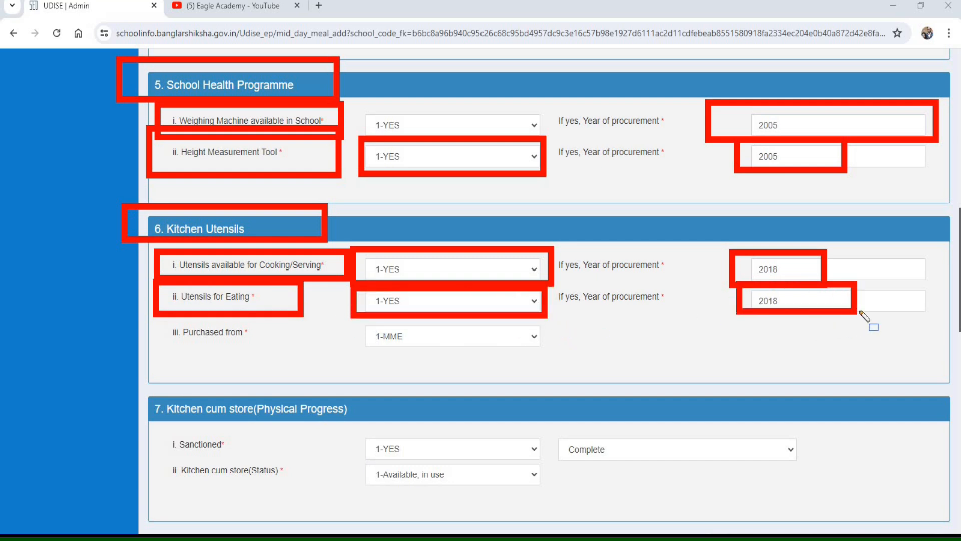
drag(161, 317, 588, 362)
key(Escape)
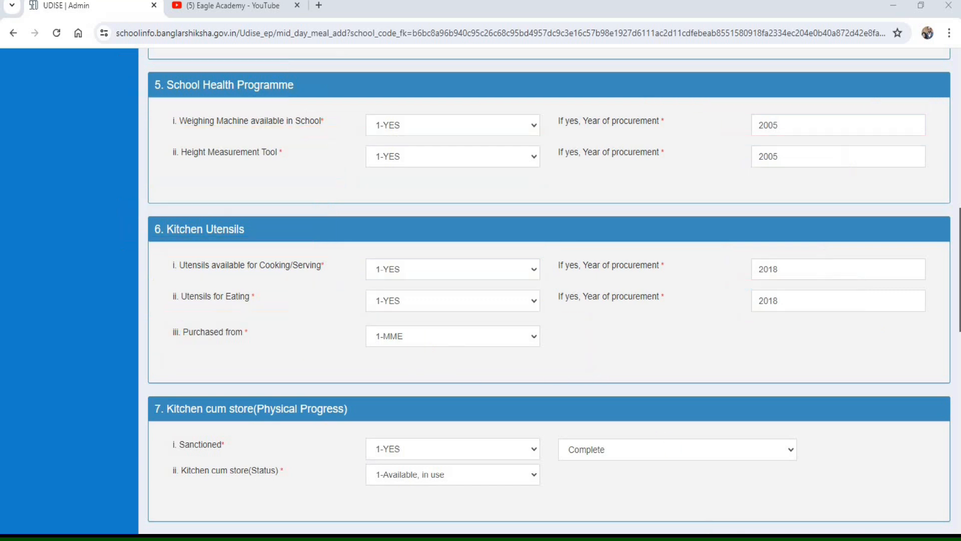
click(449, 336)
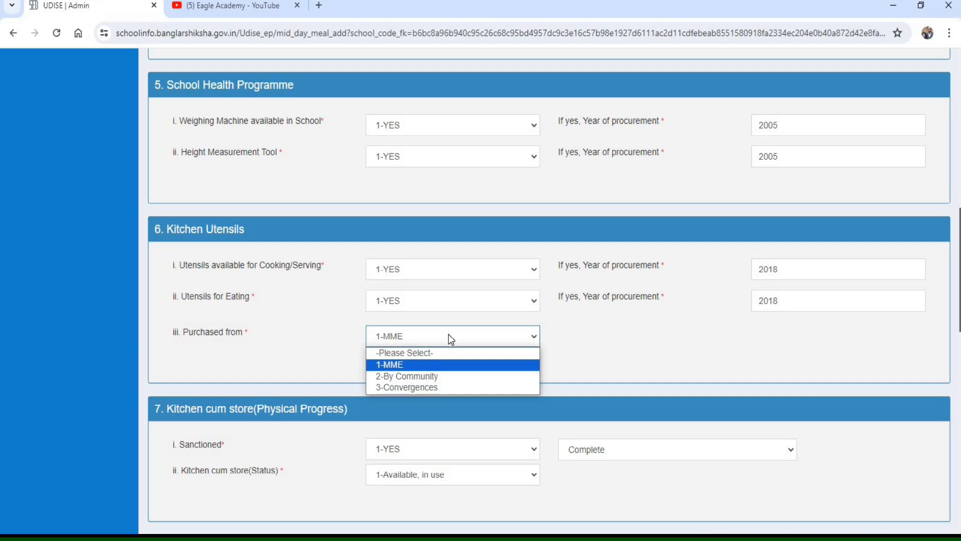
click(438, 365)
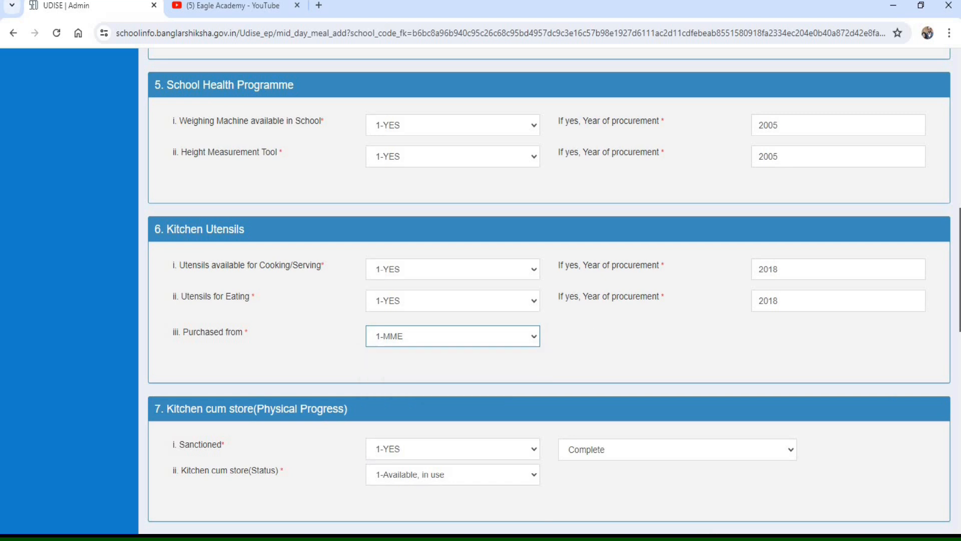
- Review the Kitchen cum store physical progress fields for sanction, completion and status
drag(124, 386, 400, 422)
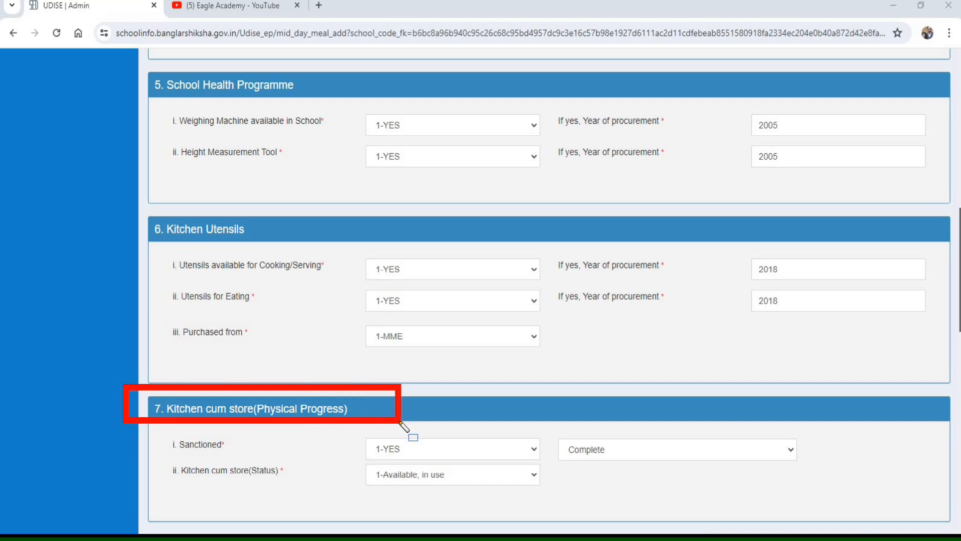
drag(152, 427, 276, 461)
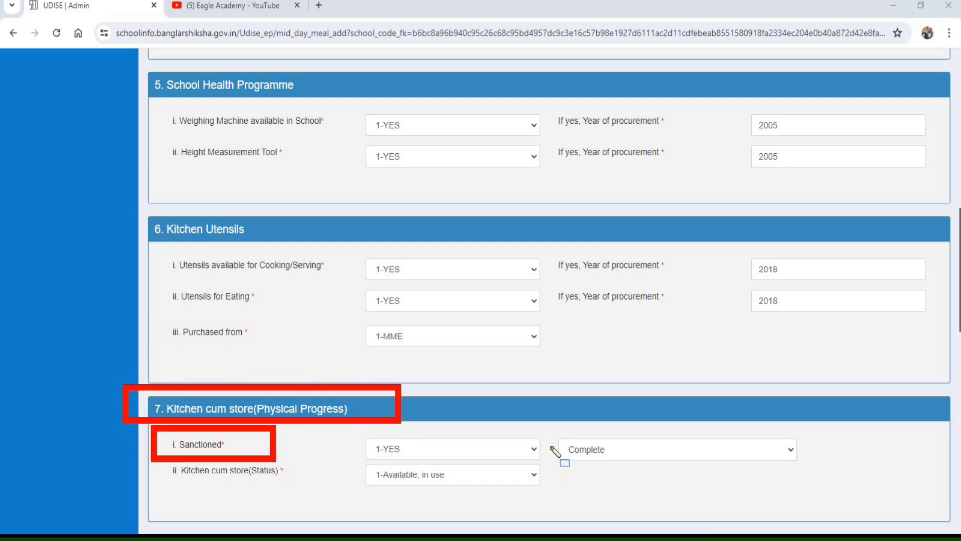
drag(544, 426, 565, 460)
drag(716, 463, 826, 468)
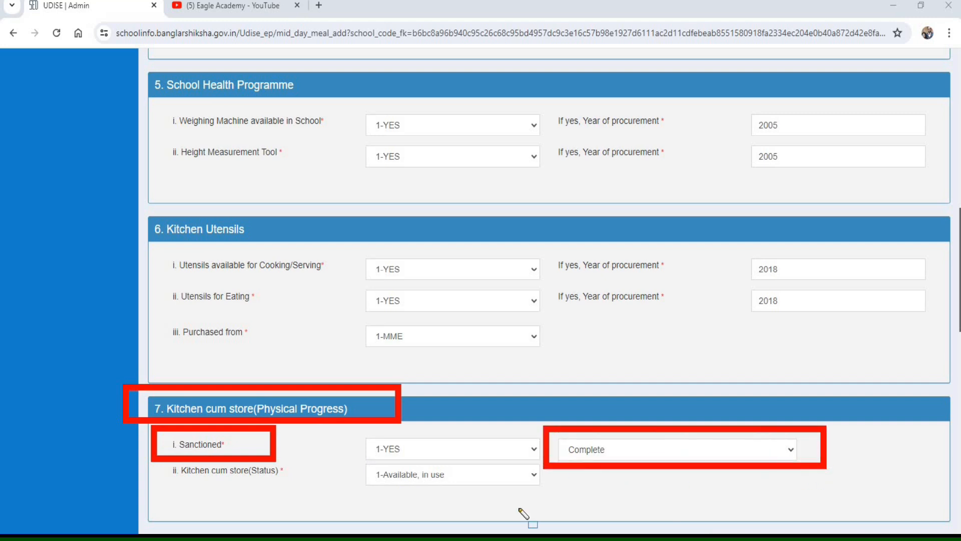
mouse_move(146, 449)
mouse_down()
mouse_move(328, 515)
mouse_move(317, 497)
mouse_up()
mouse_move(353, 455)
mouse_down()
mouse_move(383, 501)
mouse_move(551, 499)
mouse_up()
key(Escape)
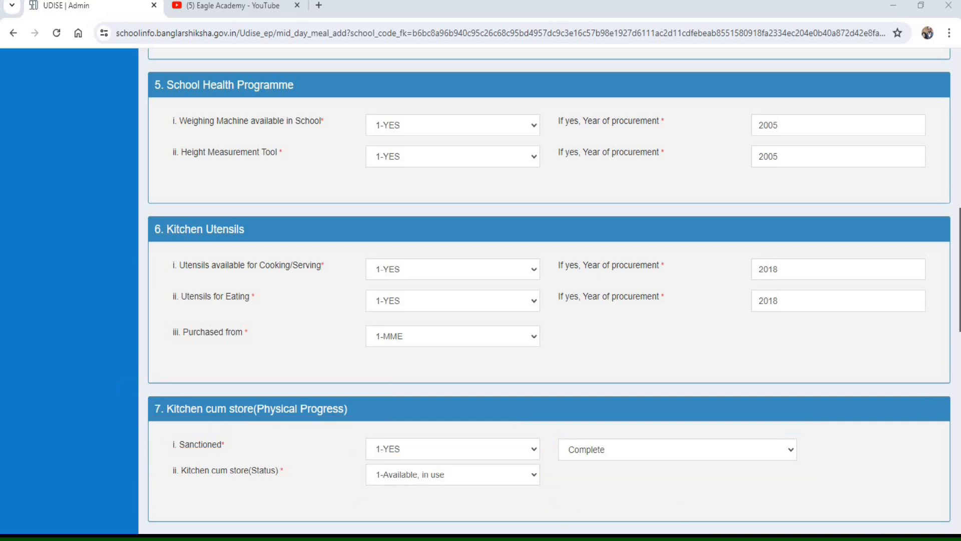
- Set the School Geographical Location to 3-Normal
scroll(122, 86, down, 9)
drag(118, 80, 361, 123)
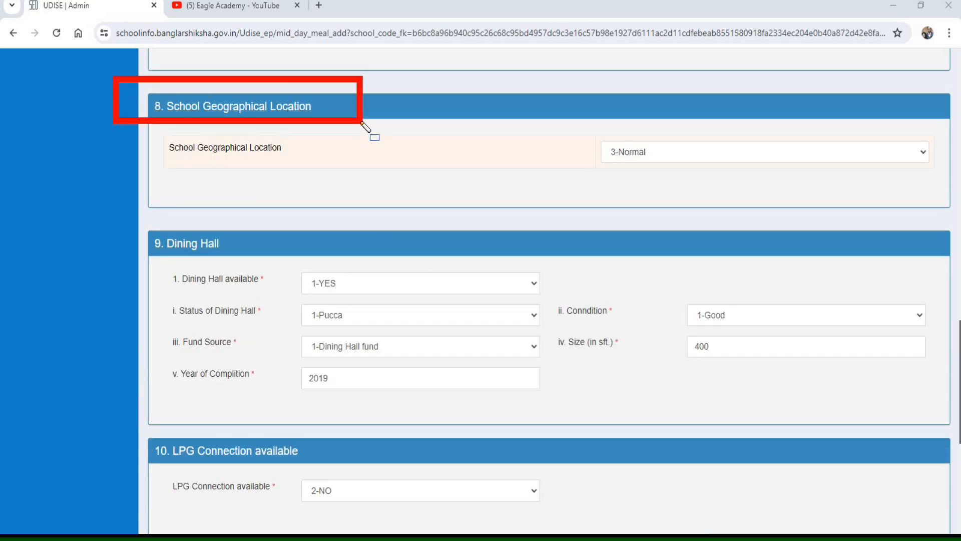
drag(158, 130, 390, 172)
mouse_move(581, 127)
mouse_down()
mouse_move(762, 186)
mouse_move(942, 178)
mouse_up()
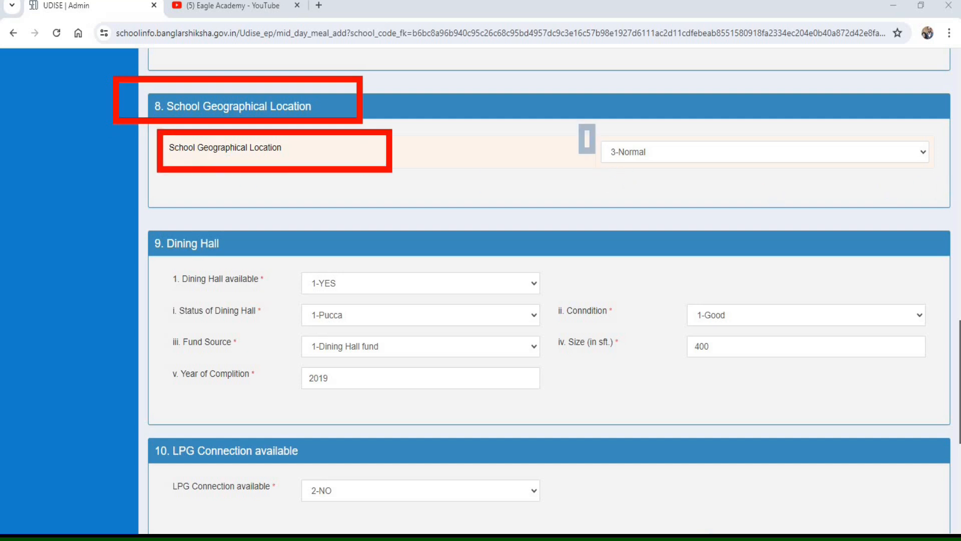
key(Escape)
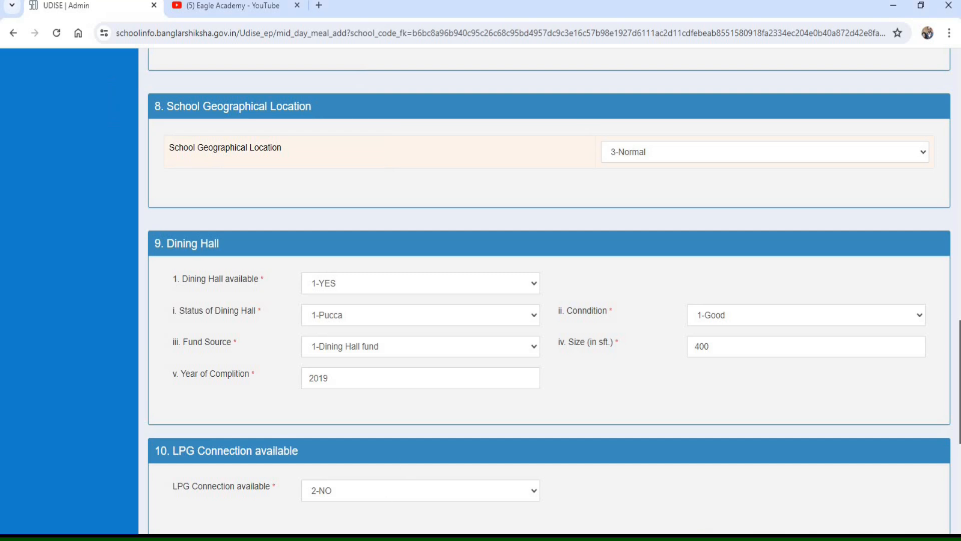
click(656, 154)
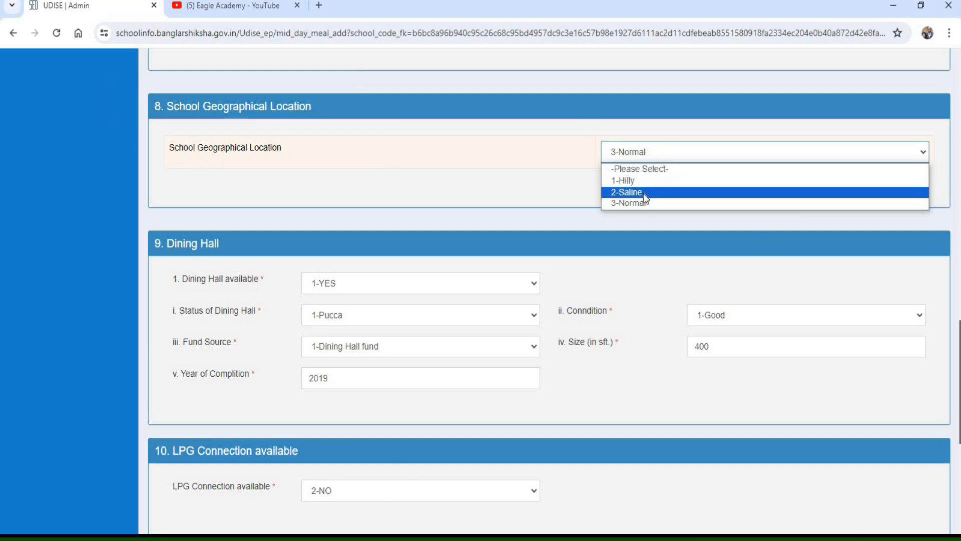
click(636, 203)
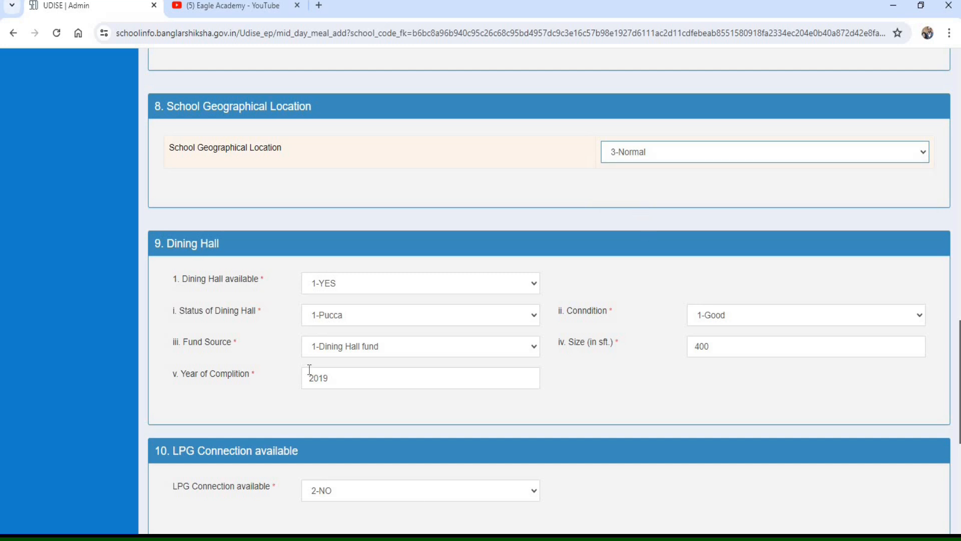
- Check the Dining Hall status options and choose 1-Dining Hall fund as the hall's fund source
scroll(309, 370, down, 1)
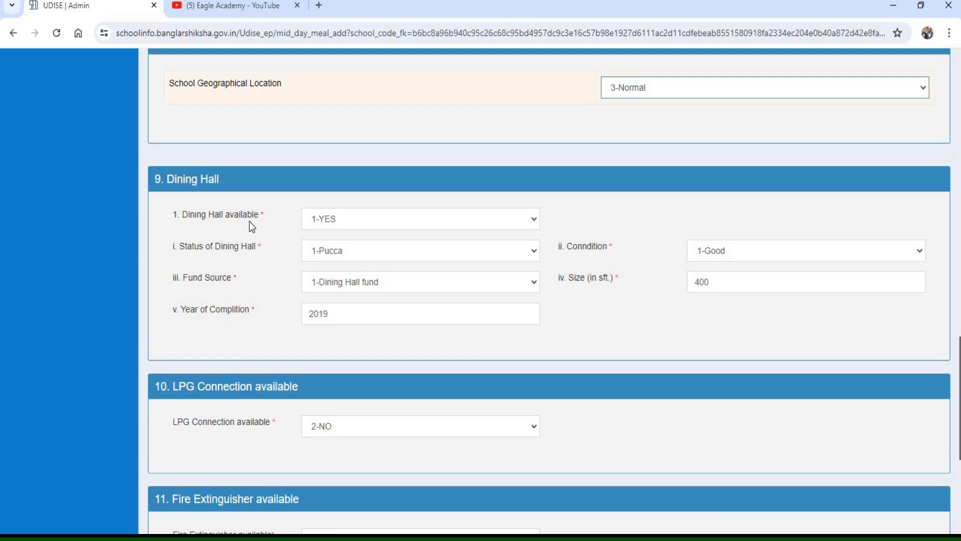
click(344, 251)
click(338, 280)
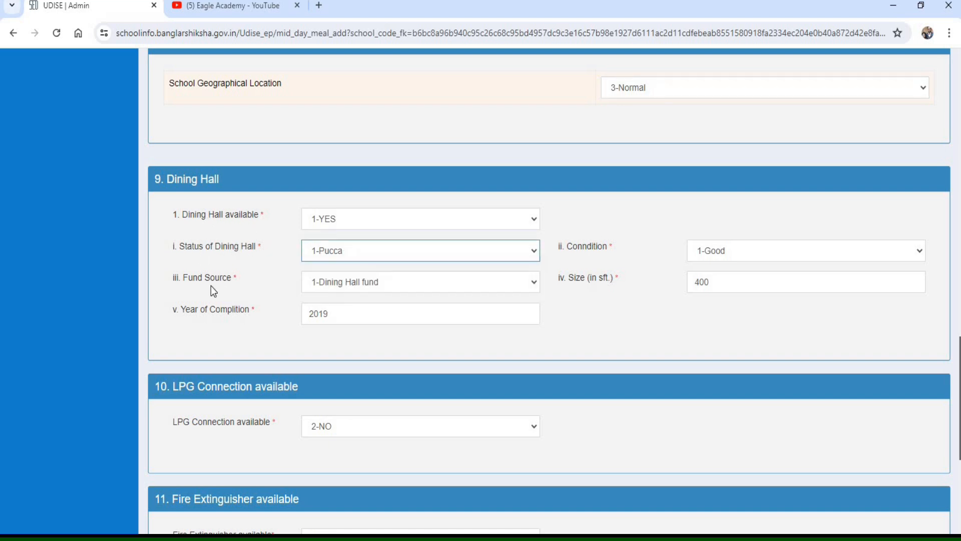
click(323, 284)
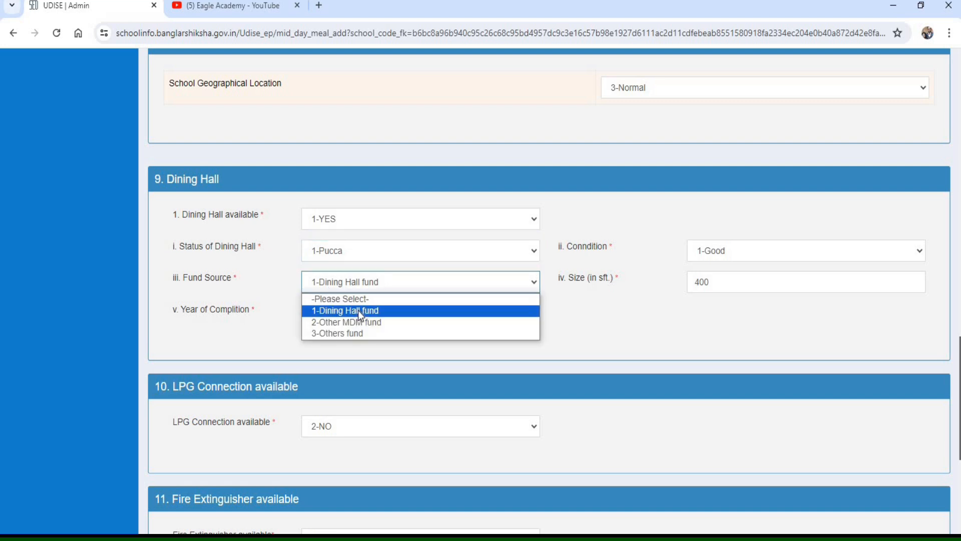
click(359, 310)
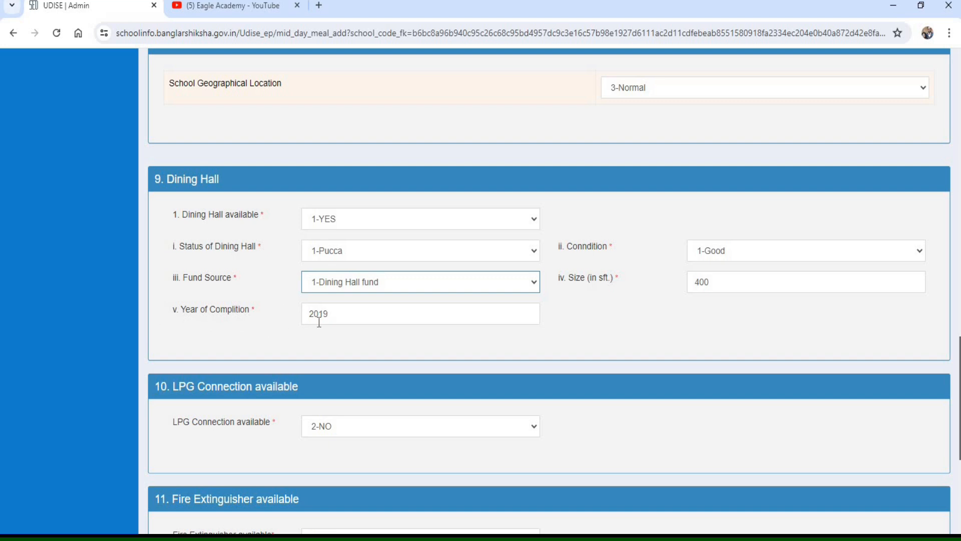
- Switch LPG Connection available to 1-YES to examine its arrangement year and fund source fields, and return it to 2-NO
scroll(817, 425, down, 5)
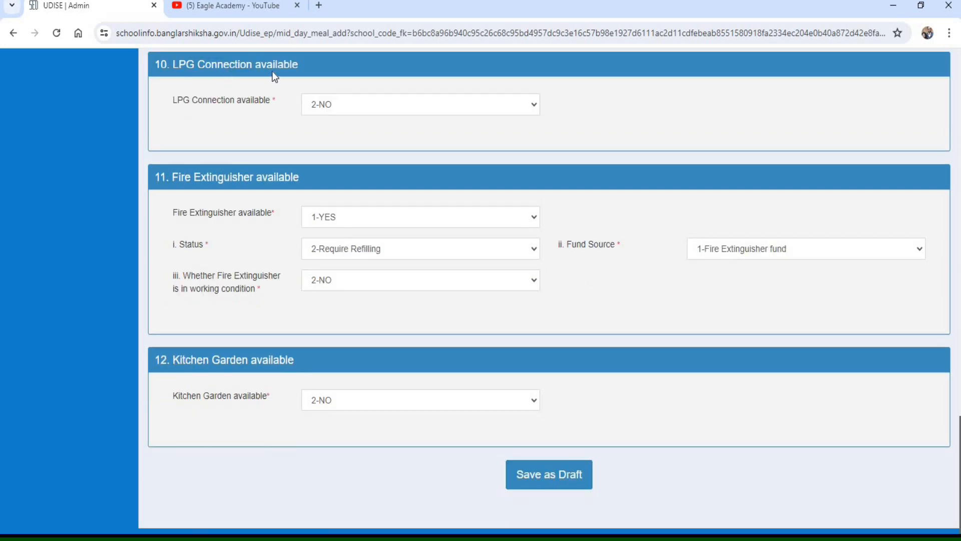
click(334, 104)
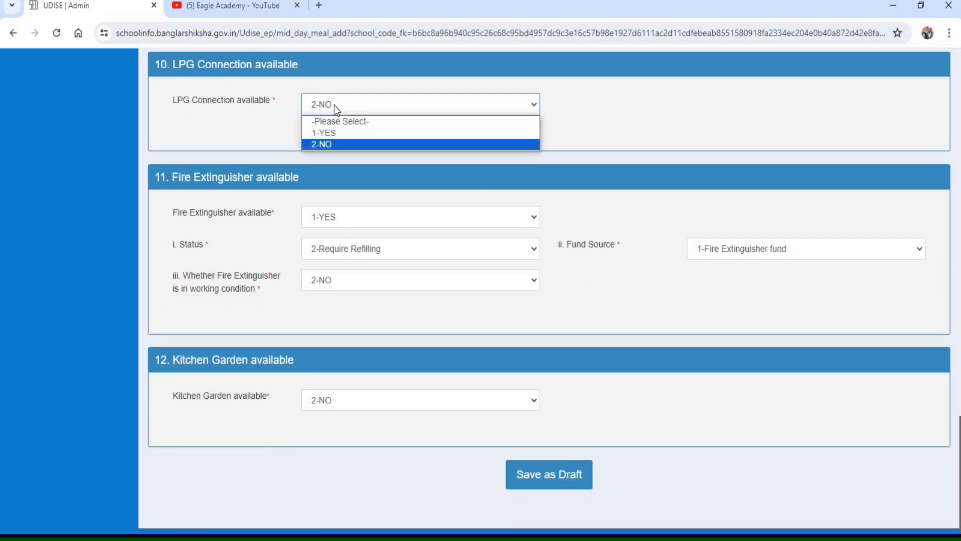
click(335, 134)
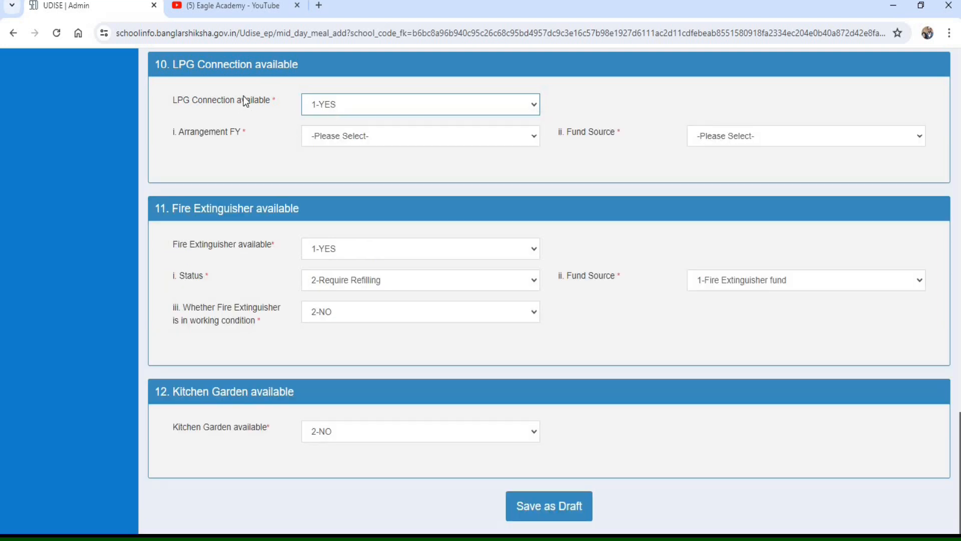
click(345, 141)
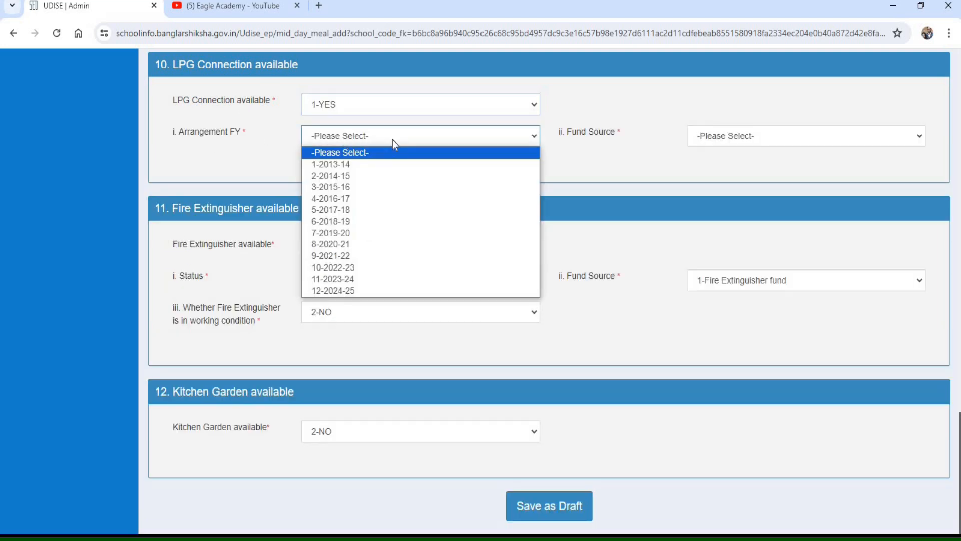
click(759, 139)
click(455, 106)
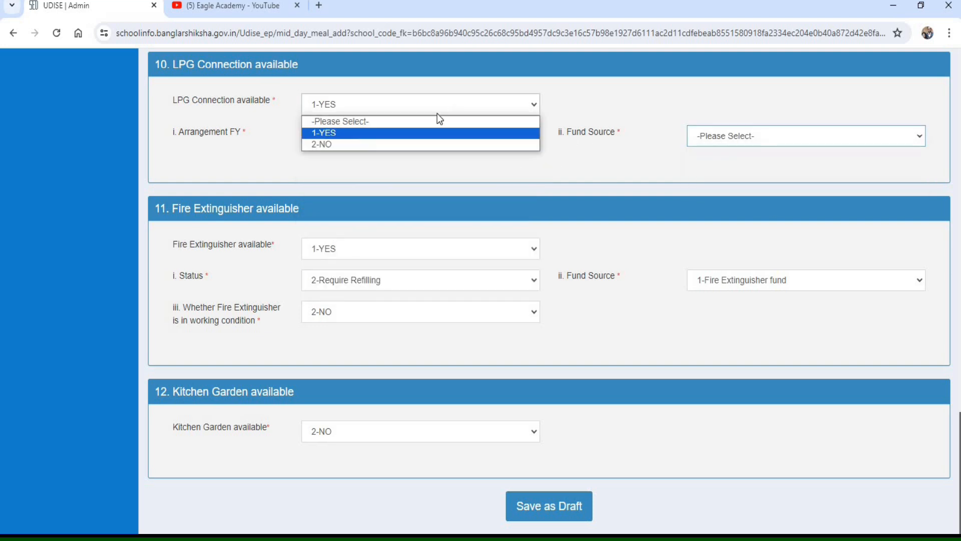
click(378, 141)
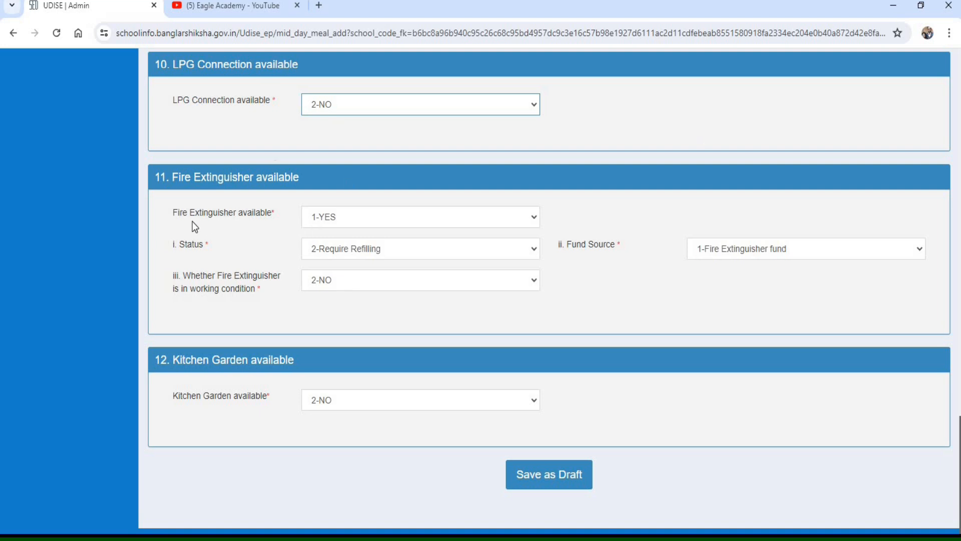
- Try 1-Functional as the fire extinguisher's status, and choose 1-Fire Extinguisher fund as its fund source
click(350, 228)
click(346, 248)
click(404, 250)
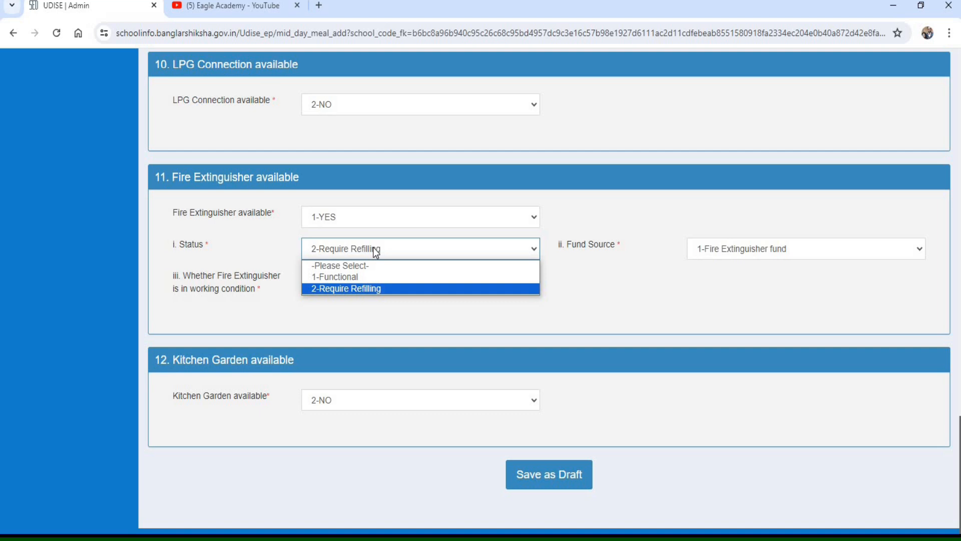
click(364, 278)
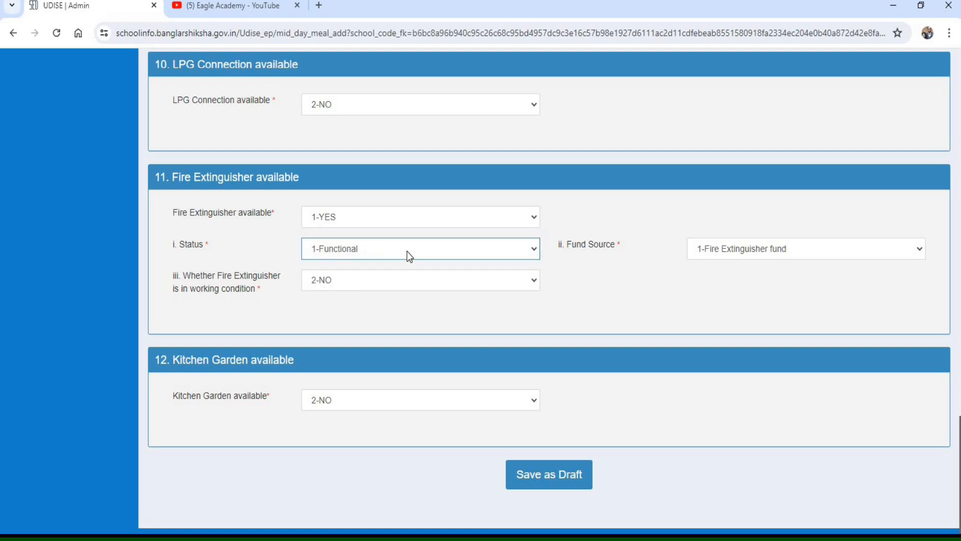
click(727, 253)
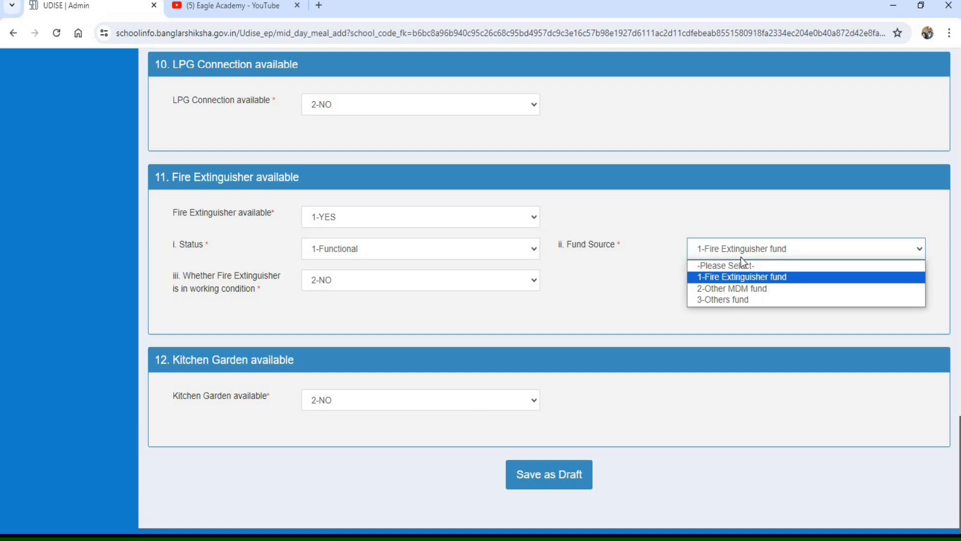
click(723, 280)
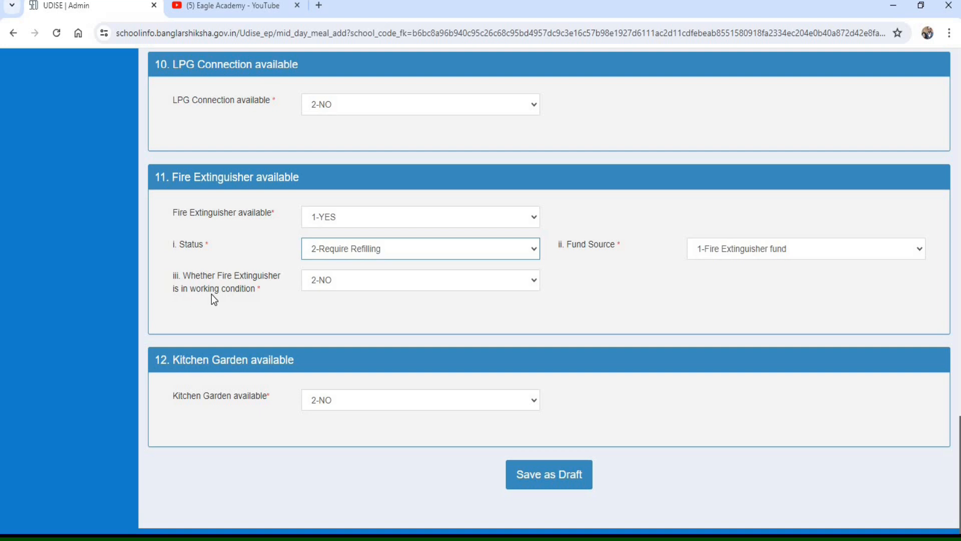
- Set whether the fire extinguisher is in working condition to 2-NO
click(338, 287)
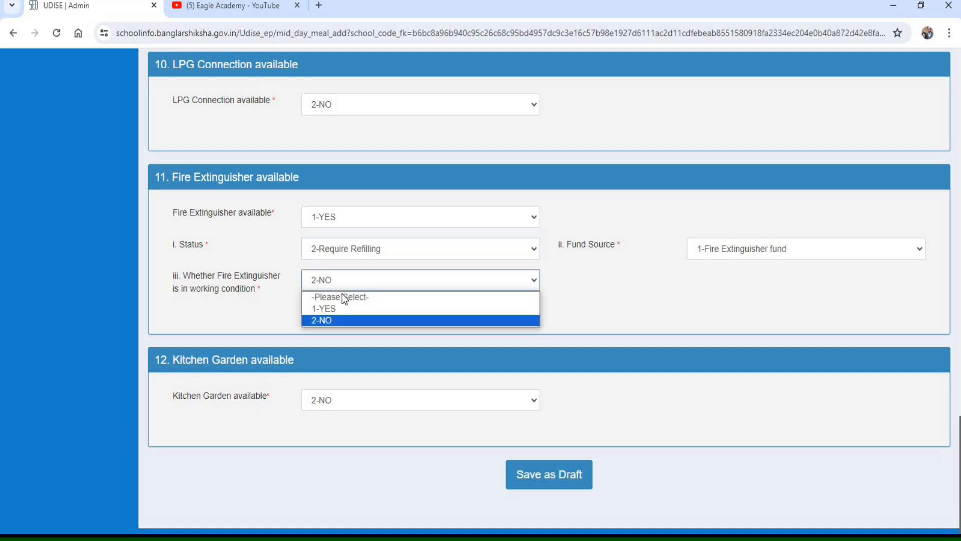
click(331, 321)
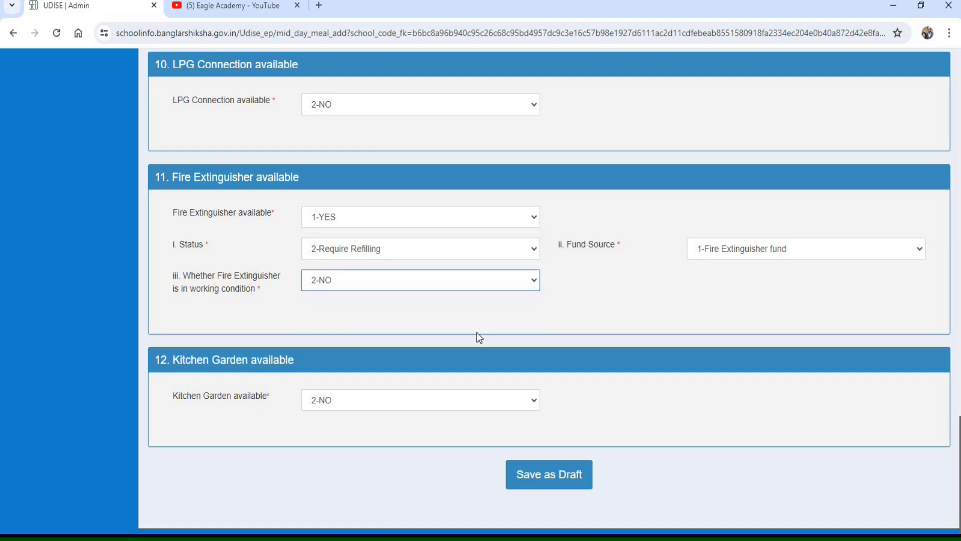
- Switch Kitchen Garden available to 1-YES to view its fields, return it to 2-NO, and save the Mid Day Meal section as draft
click(327, 402)
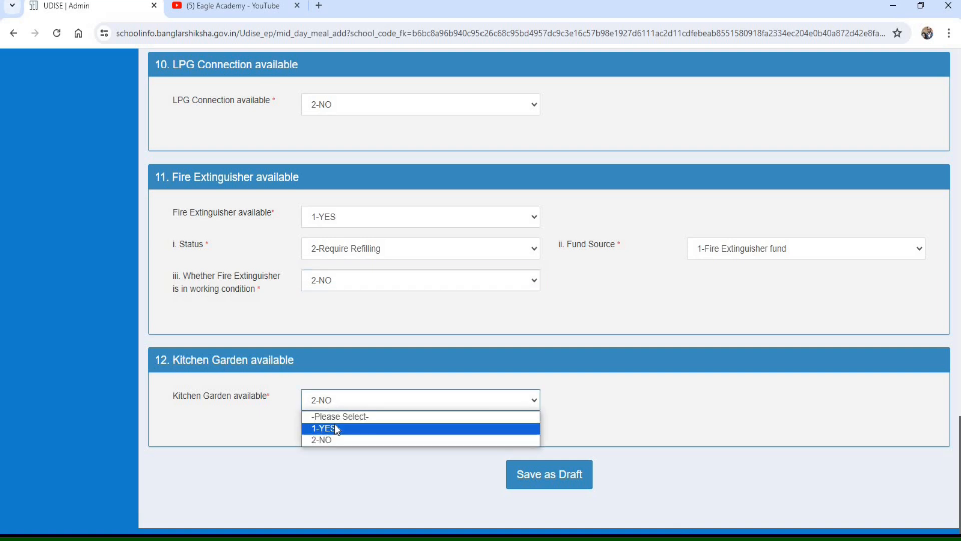
click(334, 426)
click(327, 402)
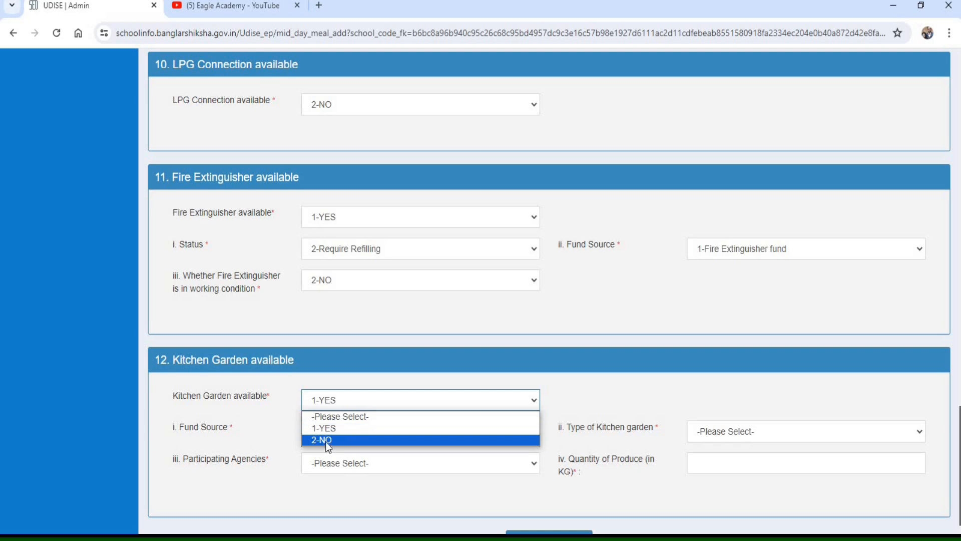
click(326, 441)
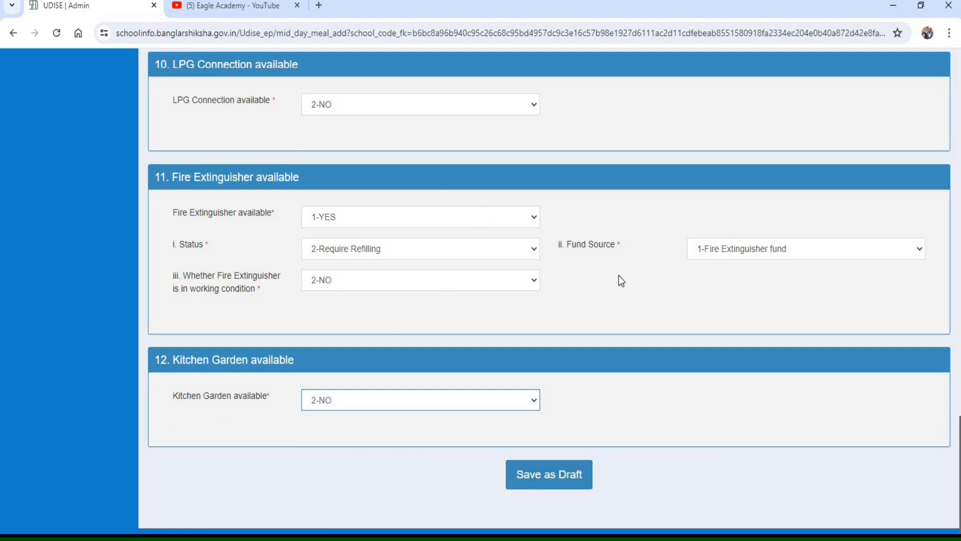
click(557, 474)
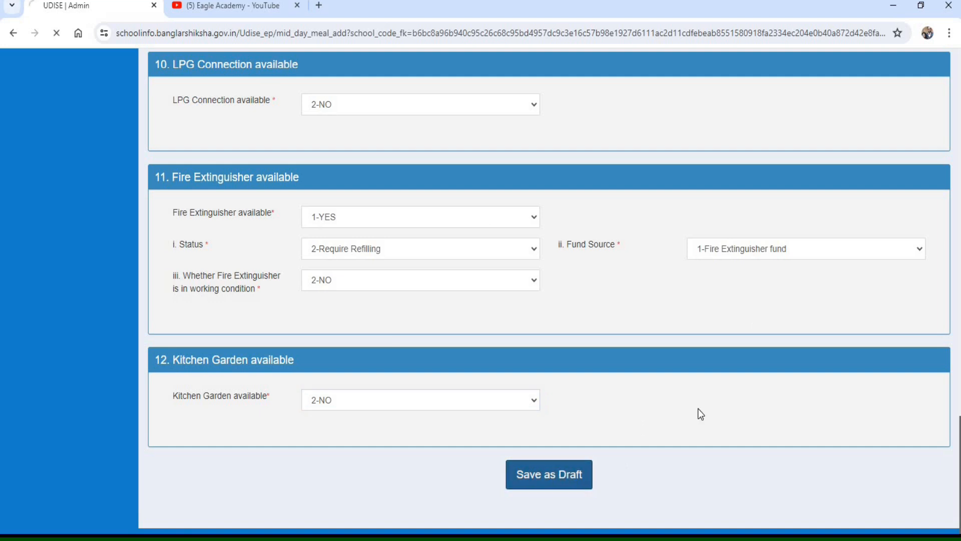
- Review the School Profile and School Facility sections in the list, and open Section 2 Part A: Physical Facilities and Equipments for entry
mouse_move(153, 94)
mouse_down()
mouse_move(209, 262)
mouse_move(409, 283)
mouse_move(868, 267)
mouse_up()
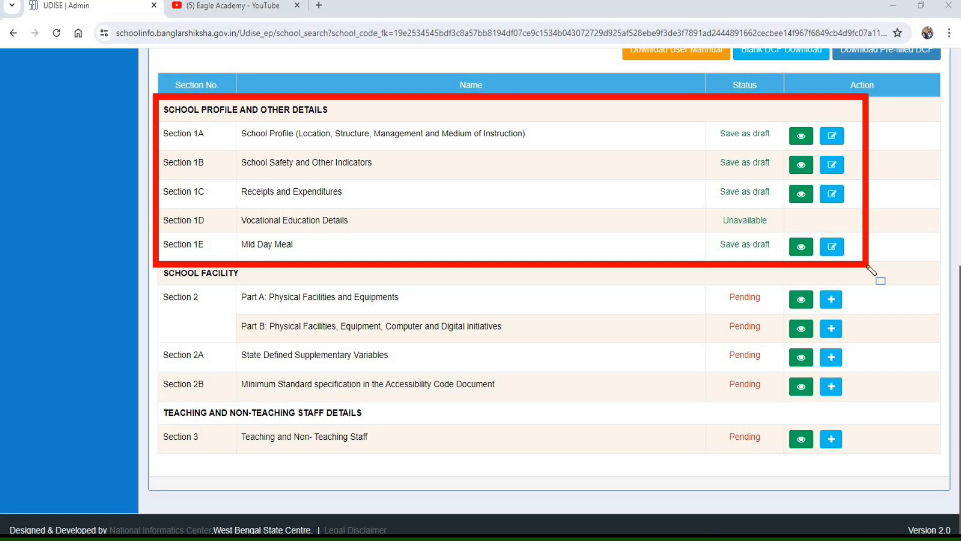
drag(145, 260, 267, 288)
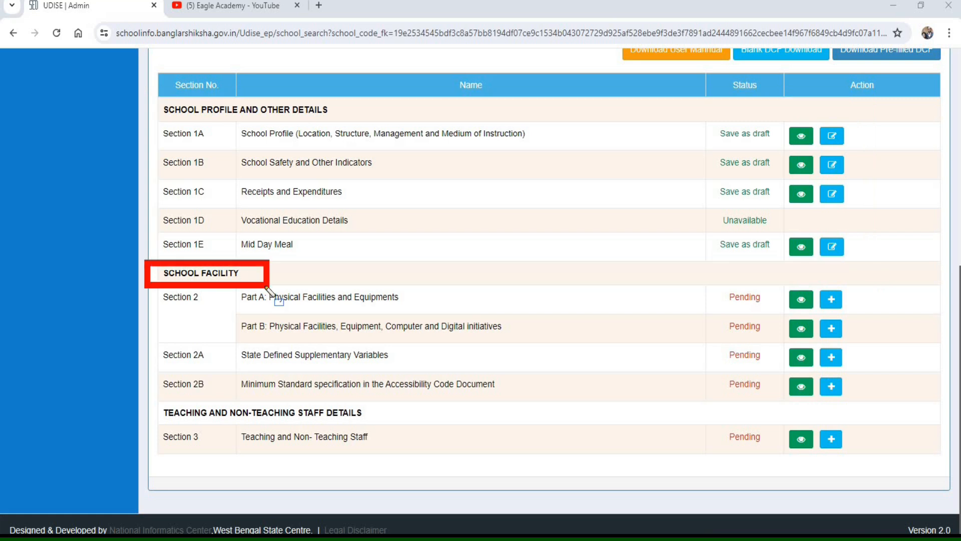
drag(152, 288, 213, 314)
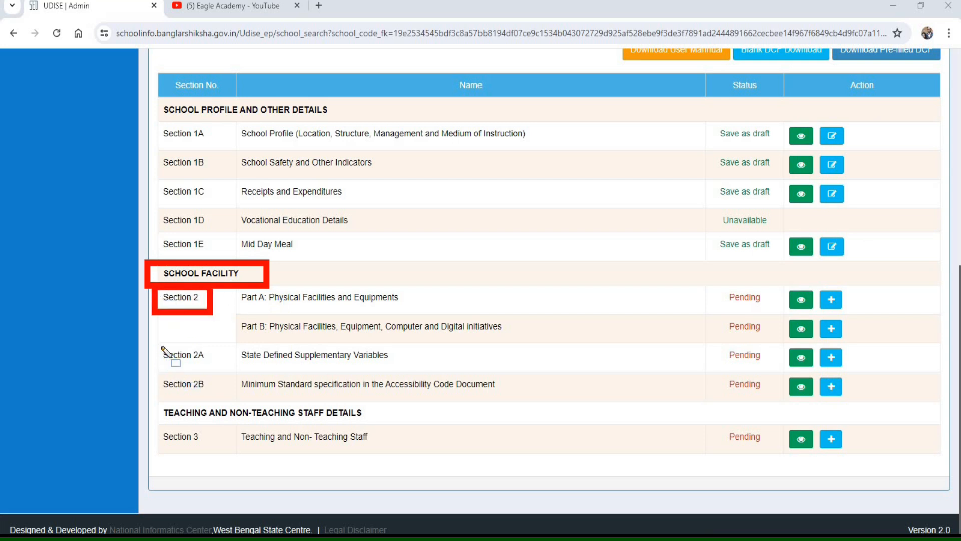
drag(154, 340, 219, 367)
mouse_move(147, 368)
mouse_down()
mouse_move(183, 397)
mouse_move(217, 399)
mouse_up()
mouse_move(810, 276)
mouse_down()
mouse_move(835, 315)
mouse_move(872, 317)
mouse_up()
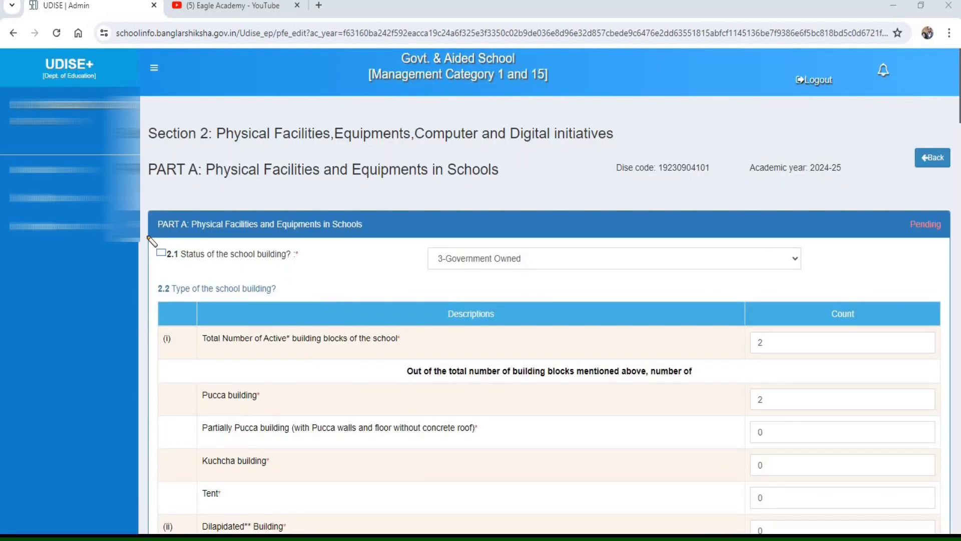
- Examine the school building status in 2.1, the building block counts by type in 2.2, and the boundary wall type in 2.3
mouse_move(146, 234)
mouse_down()
mouse_move(280, 276)
mouse_move(328, 272)
mouse_up()
drag(411, 239, 547, 272)
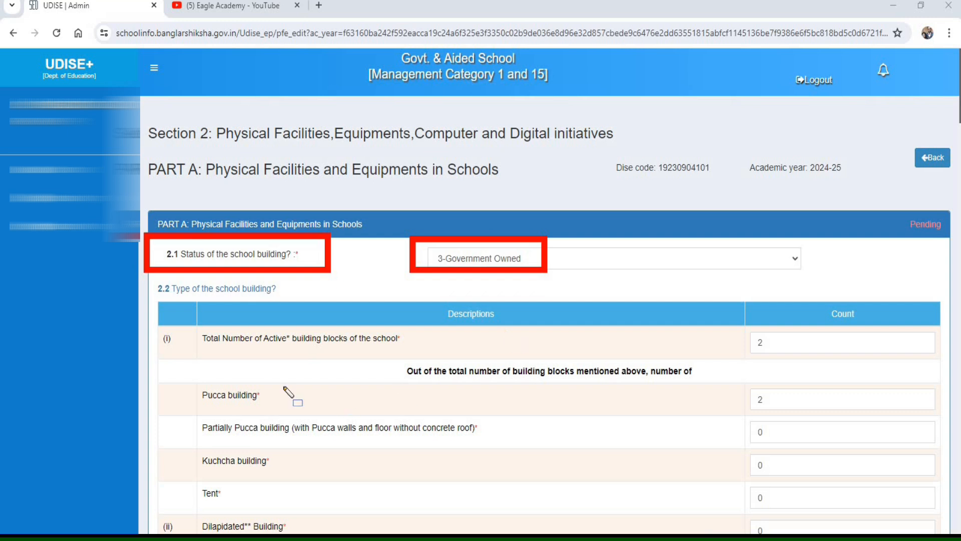
drag(143, 273, 302, 305)
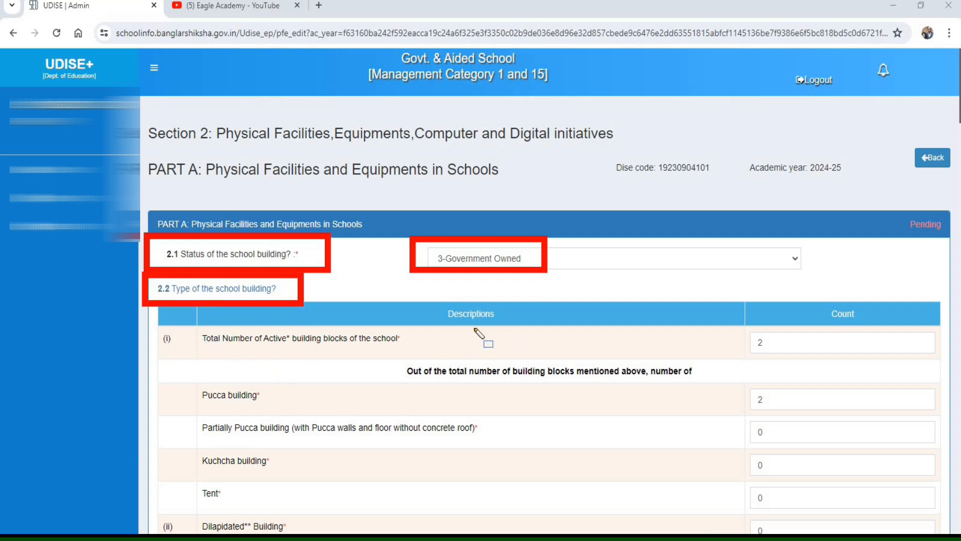
drag(152, 319, 185, 350)
drag(282, 365, 449, 361)
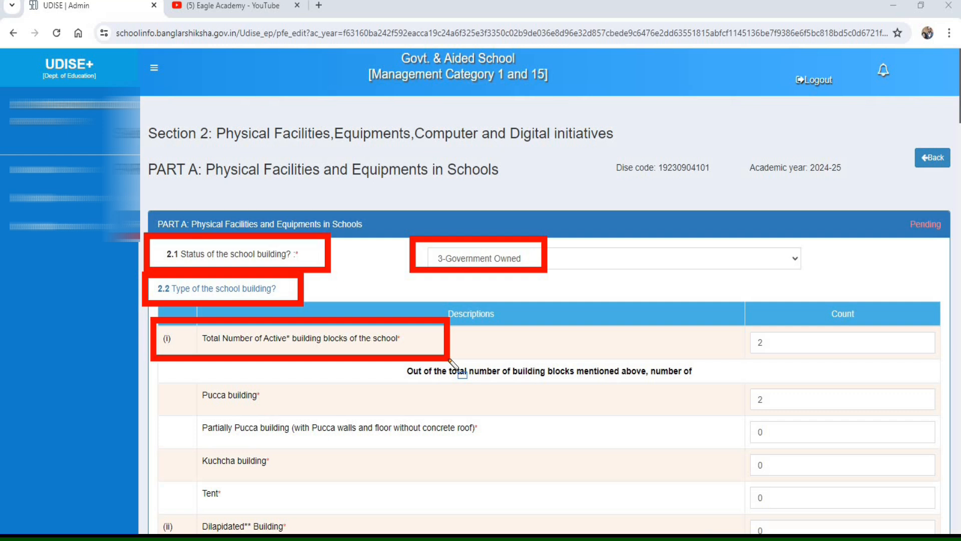
mouse_move(742, 323)
mouse_down()
mouse_move(776, 364)
mouse_move(791, 359)
mouse_up()
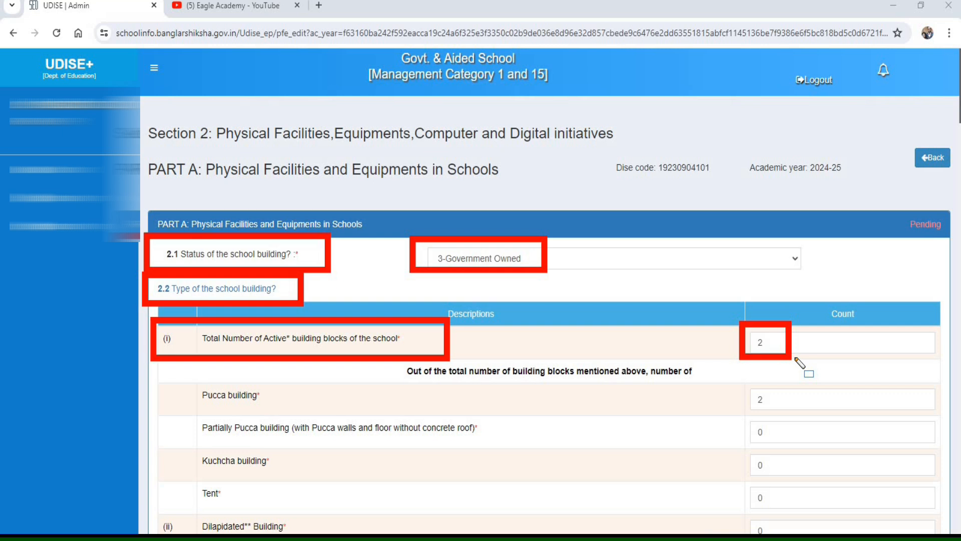
scroll(800, 361, down, 5)
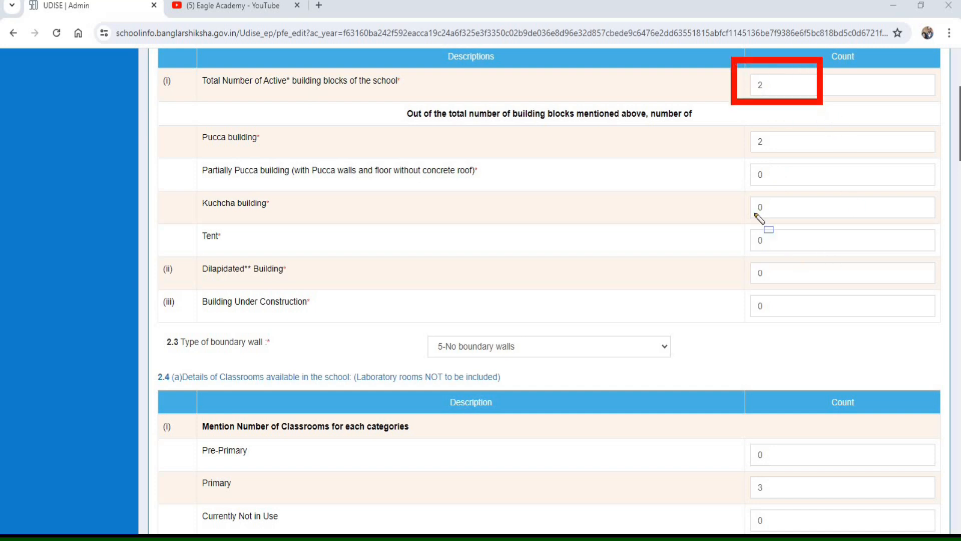
mouse_move(734, 120)
mouse_down()
mouse_move(800, 275)
mouse_move(808, 323)
mouse_up()
drag(823, 325, 812, 328)
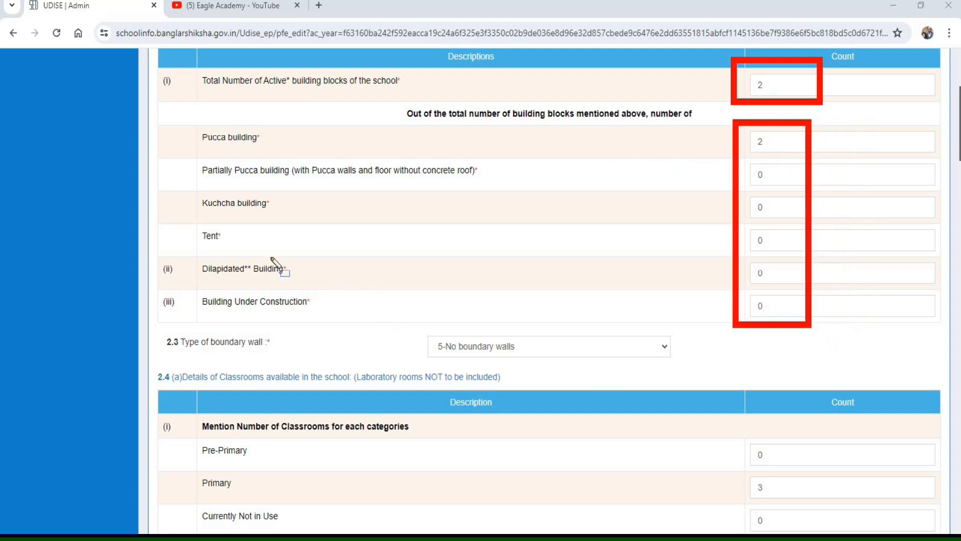
mouse_move(189, 276)
mouse_down()
mouse_move(497, 296)
mouse_move(929, 288)
mouse_up()
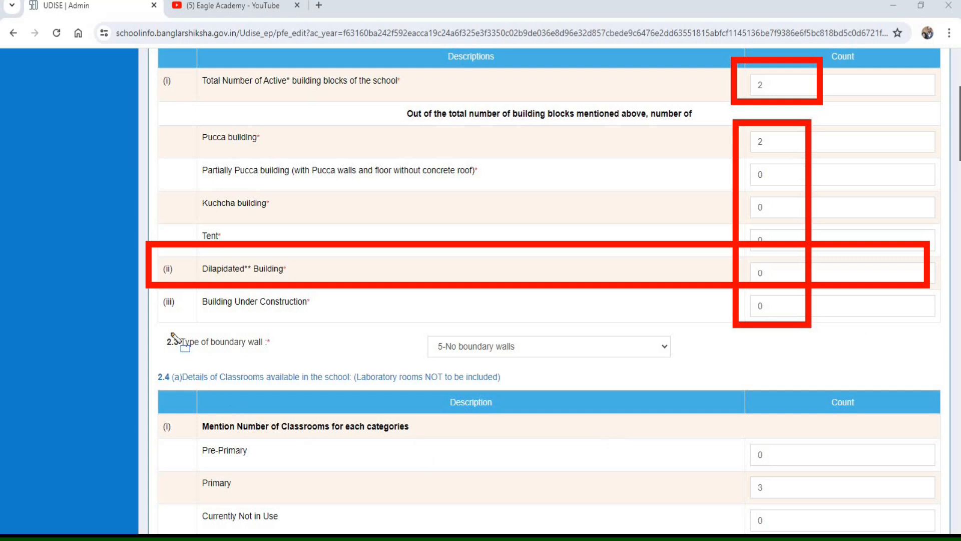
mouse_move(149, 323)
mouse_down()
mouse_move(583, 371)
mouse_move(710, 369)
mouse_up()
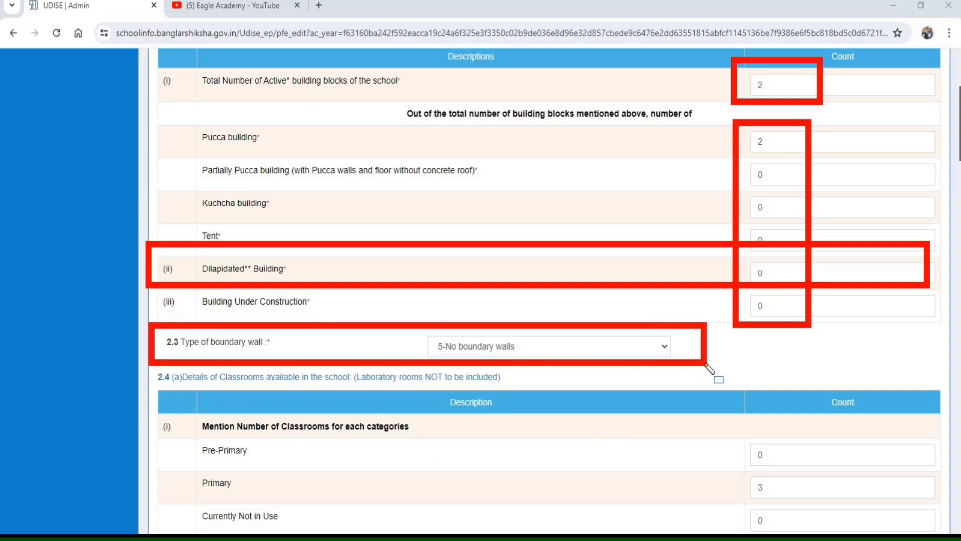
- Examine the 2.4(a) classroom counts by category, the instructional total, and the classrooms under construction or in dilapidated condition
scroll(150, 100, down, 5)
mouse_move(147, 101)
mouse_down()
mouse_move(401, 144)
mouse_move(543, 144)
mouse_move(557, 135)
mouse_up()
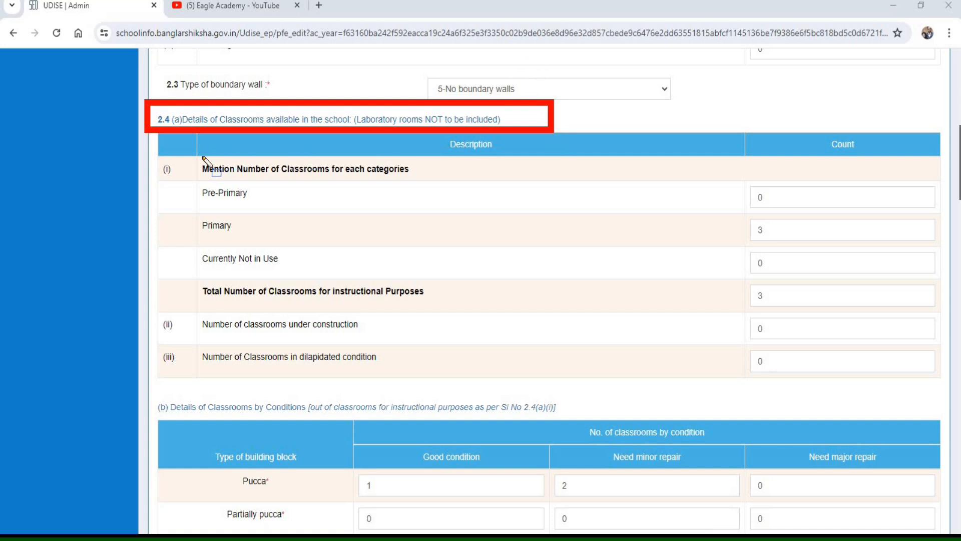
mouse_move(181, 157)
mouse_down()
mouse_move(424, 197)
mouse_move(472, 178)
mouse_up()
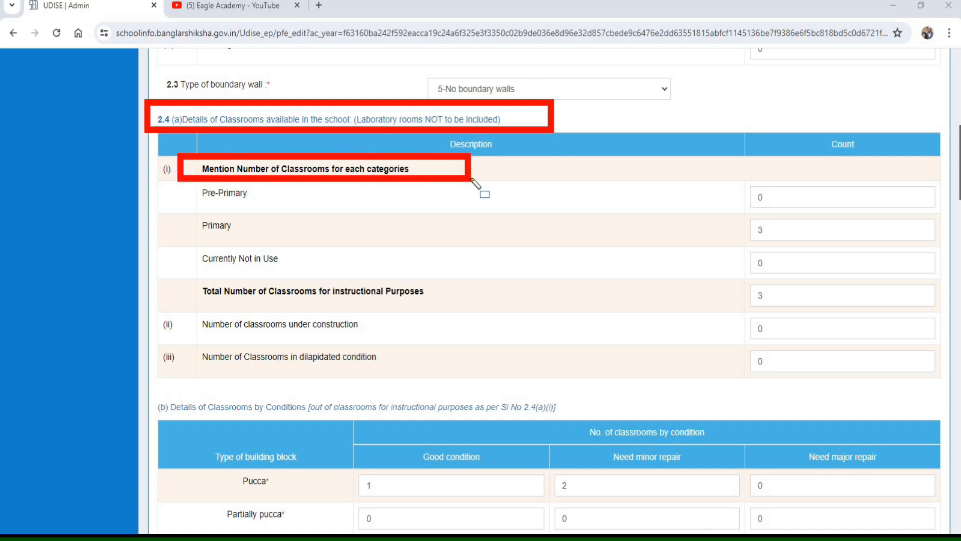
mouse_move(185, 171)
mouse_down()
mouse_move(225, 208)
mouse_move(875, 223)
mouse_move(896, 213)
mouse_up()
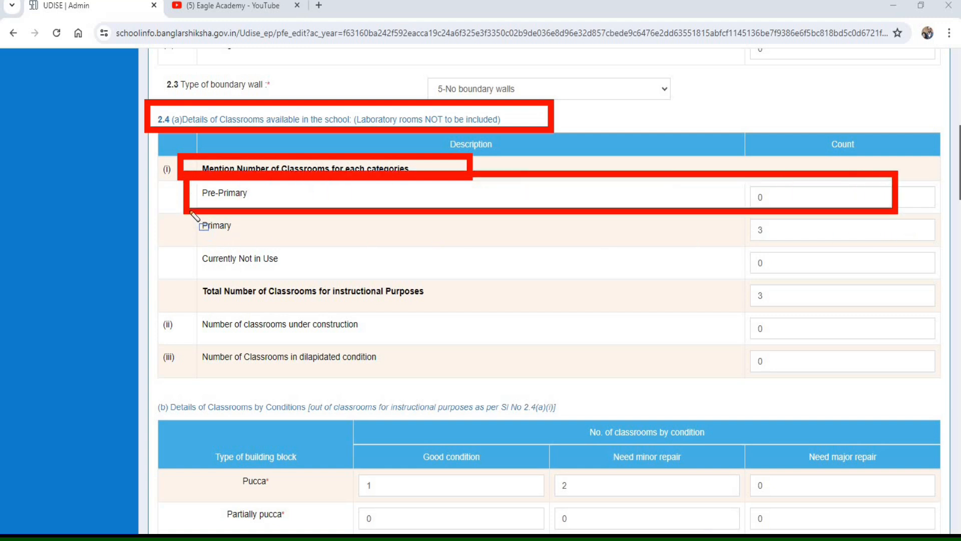
mouse_move(186, 211)
mouse_down()
mouse_move(271, 246)
mouse_move(843, 270)
mouse_move(879, 245)
mouse_up()
mouse_move(179, 235)
mouse_down()
mouse_move(274, 272)
mouse_move(775, 292)
mouse_move(817, 276)
mouse_up()
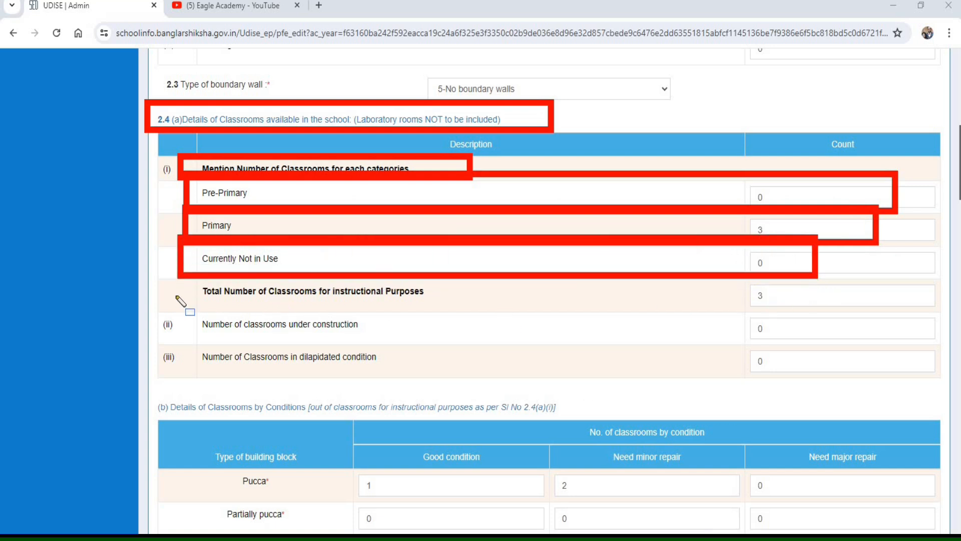
mouse_move(171, 274)
mouse_down()
mouse_move(444, 306)
mouse_move(836, 307)
mouse_up()
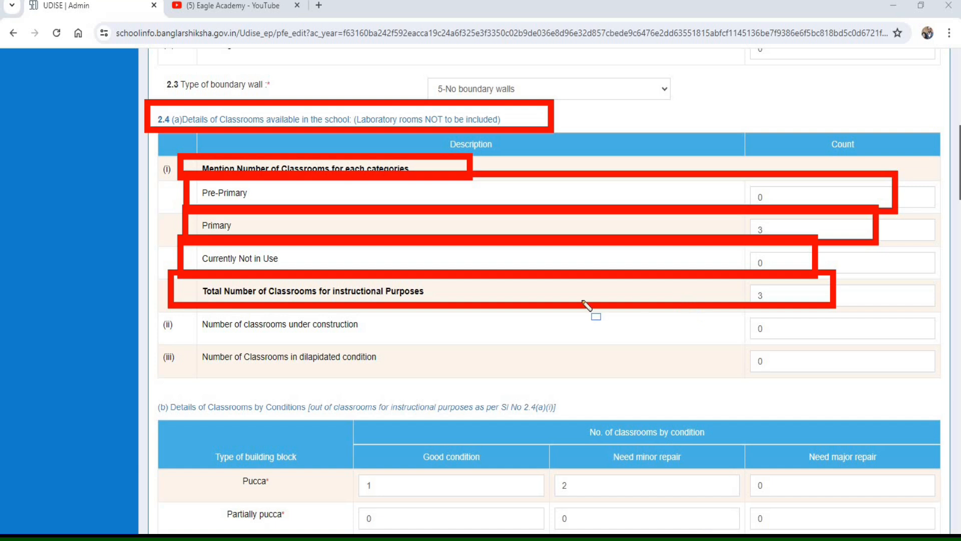
drag(181, 311, 316, 331)
drag(556, 338, 860, 342)
mouse_move(191, 338)
mouse_down()
mouse_move(210, 367)
mouse_move(458, 380)
mouse_move(891, 376)
mouse_up()
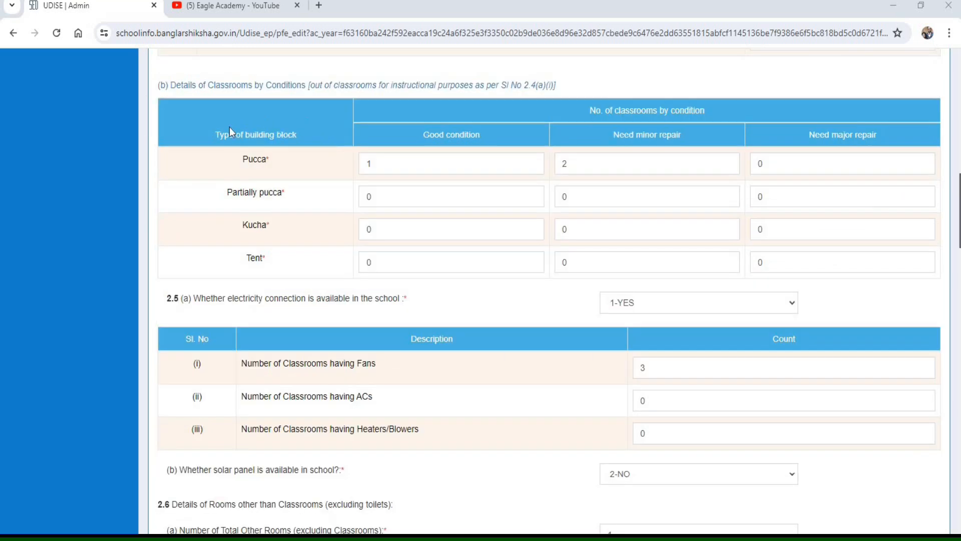
- In the 2.4(b) classroom conditions table, set the Pucca classrooms needing minor repair to 0 and needing major repair to 1
mouse_move(200, 121)
mouse_down()
mouse_move(278, 169)
mouse_move(313, 176)
mouse_up()
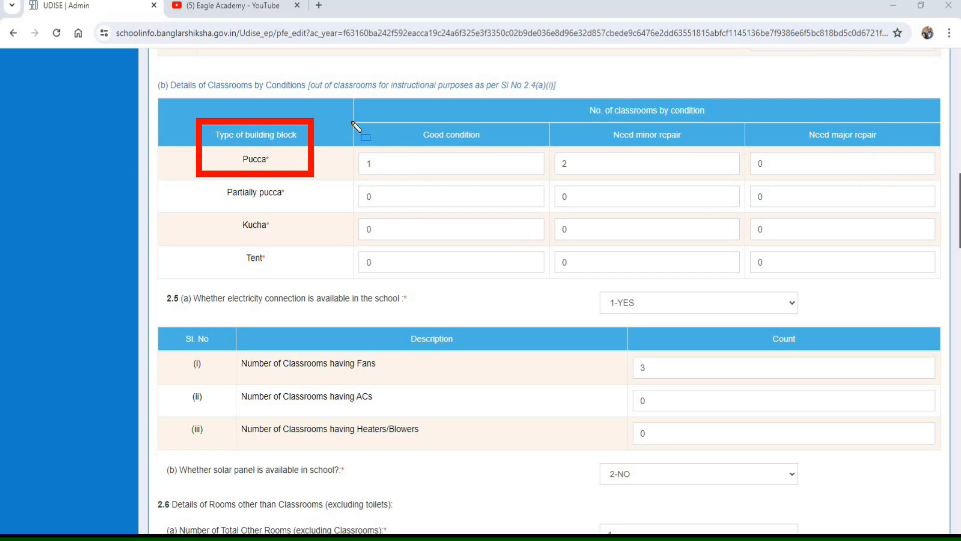
mouse_move(353, 122)
mouse_down()
mouse_move(375, 188)
mouse_move(550, 190)
mouse_move(700, 173)
mouse_up()
key(Escape)
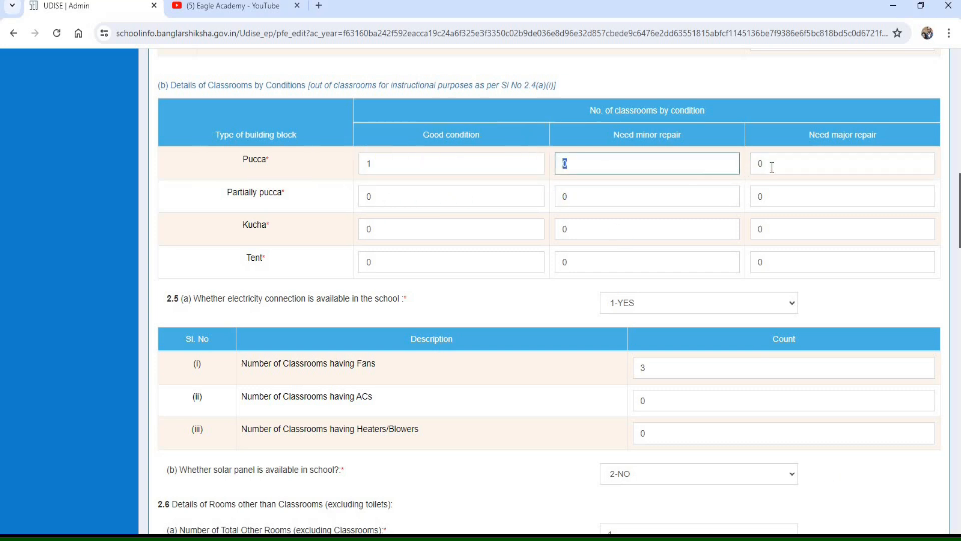
drag(769, 165, 752, 169)
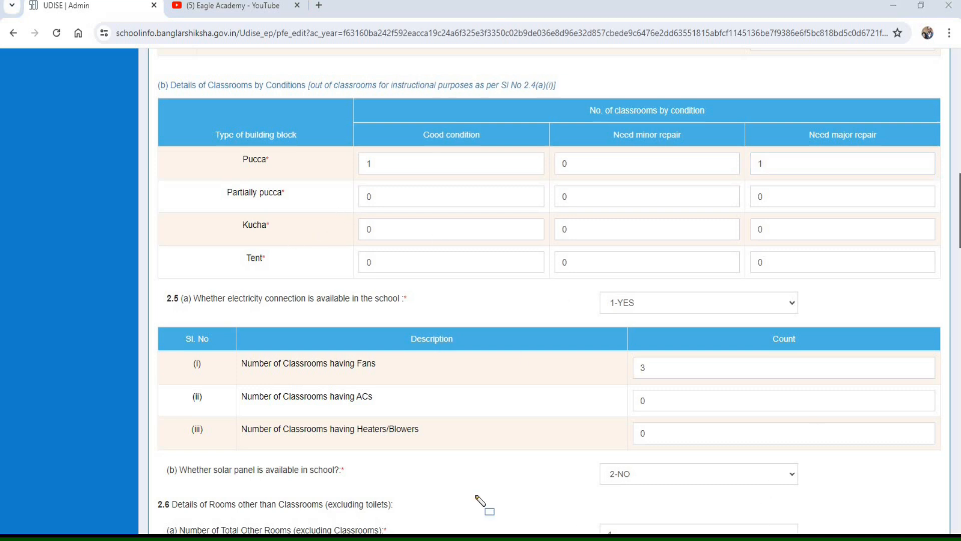
- Examine the 2.5 electricity connection entry, the classroom counts for fans, ACs and heaters/blowers, and the solar panel availability
mouse_move(153, 289)
mouse_down()
mouse_move(218, 313)
mouse_move(449, 315)
mouse_up()
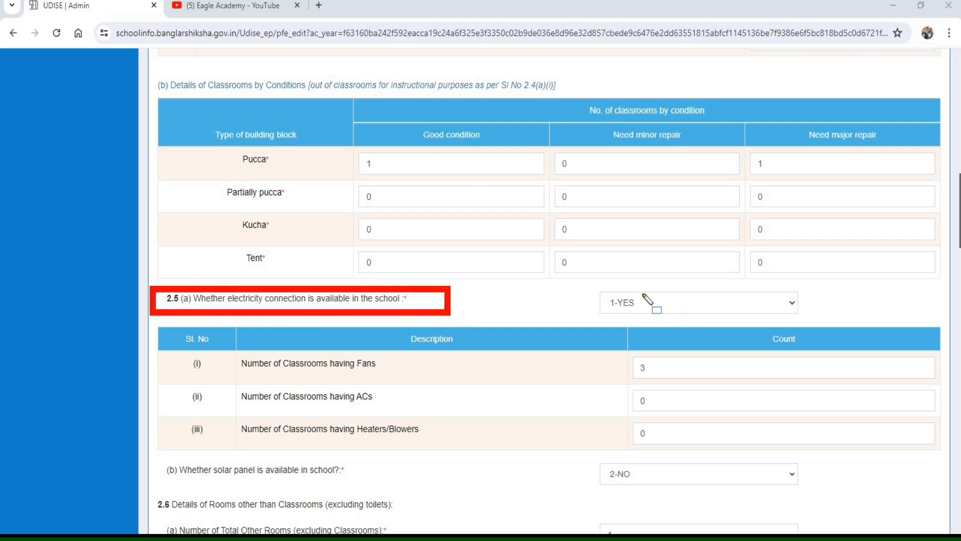
mouse_move(583, 281)
mouse_down()
mouse_move(801, 330)
mouse_move(827, 324)
mouse_move(811, 325)
mouse_up()
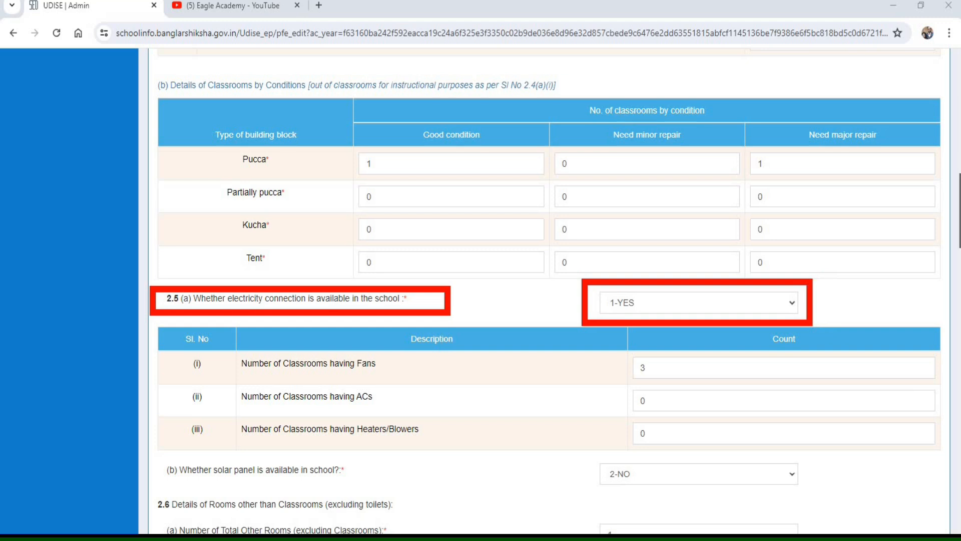
scroll(410, 75, down, 5)
mouse_move(228, 95)
mouse_down()
mouse_move(279, 125)
mouse_move(399, 127)
mouse_up()
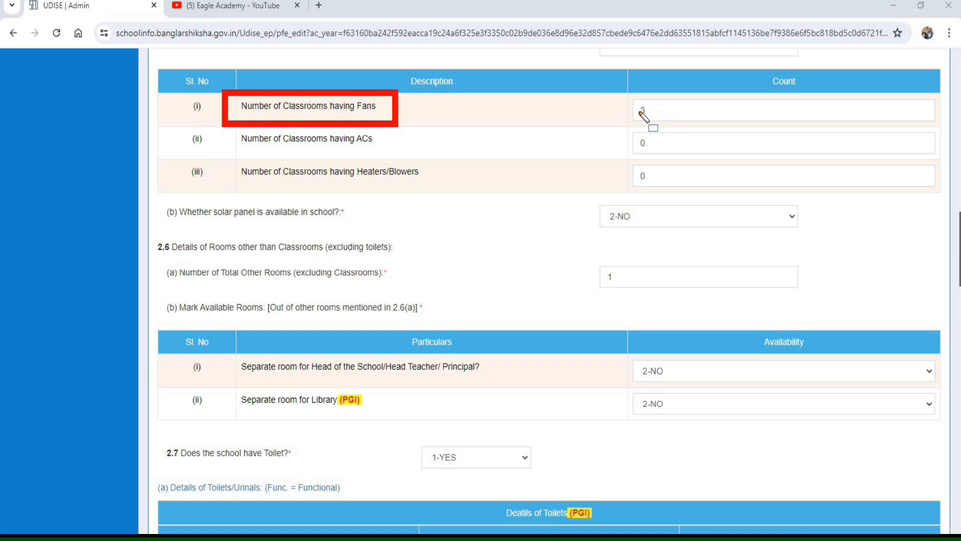
drag(609, 87, 729, 126)
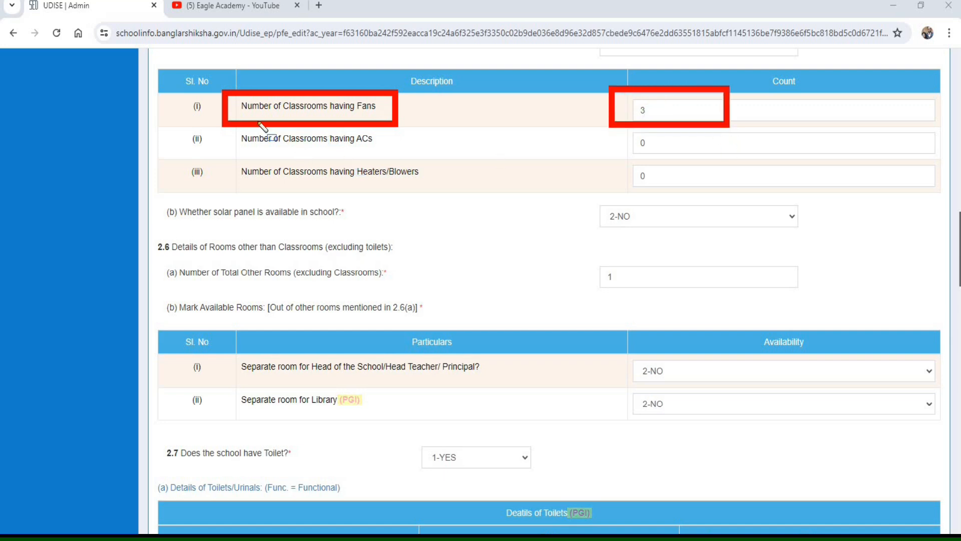
drag(224, 124, 430, 154)
drag(619, 128, 694, 154)
mouse_move(230, 156)
mouse_down()
mouse_move(268, 189)
mouse_move(453, 193)
mouse_up()
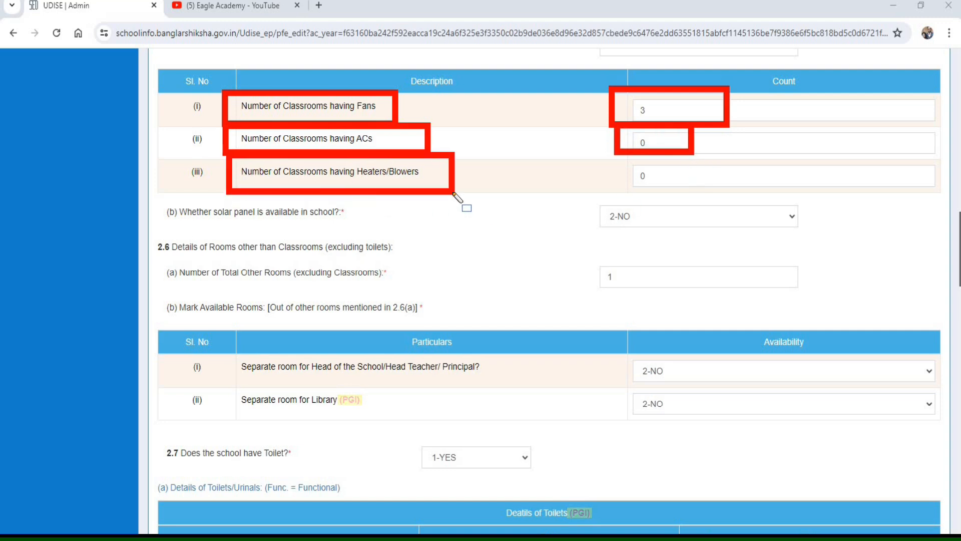
drag(620, 157, 691, 196)
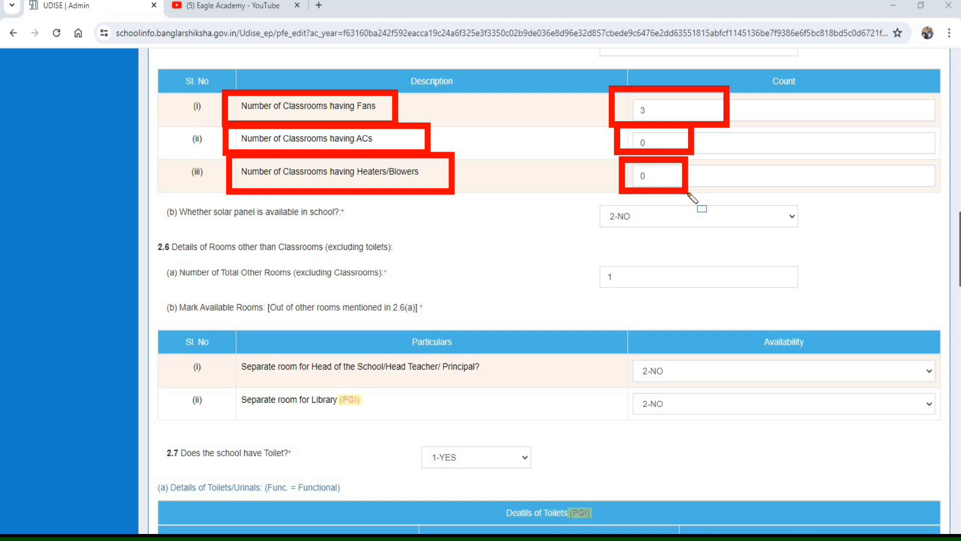
drag(156, 199, 368, 226)
mouse_move(584, 196)
mouse_down()
mouse_move(825, 242)
mouse_move(809, 237)
mouse_up()
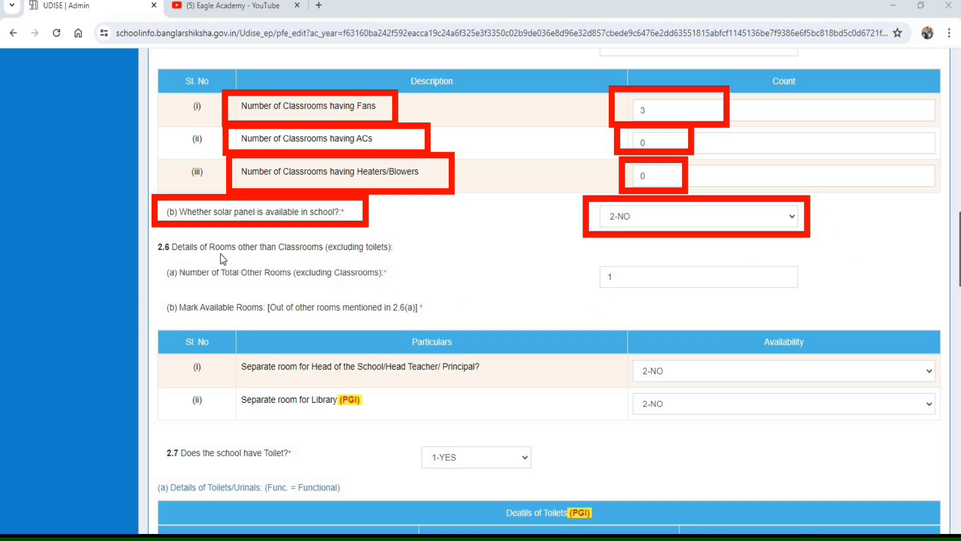
- Examine the 2.6 total of other rooms excluding classrooms, and the availability of separate head teacher and library rooms
mouse_move(142, 229)
mouse_down()
mouse_move(234, 270)
mouse_move(423, 262)
mouse_up()
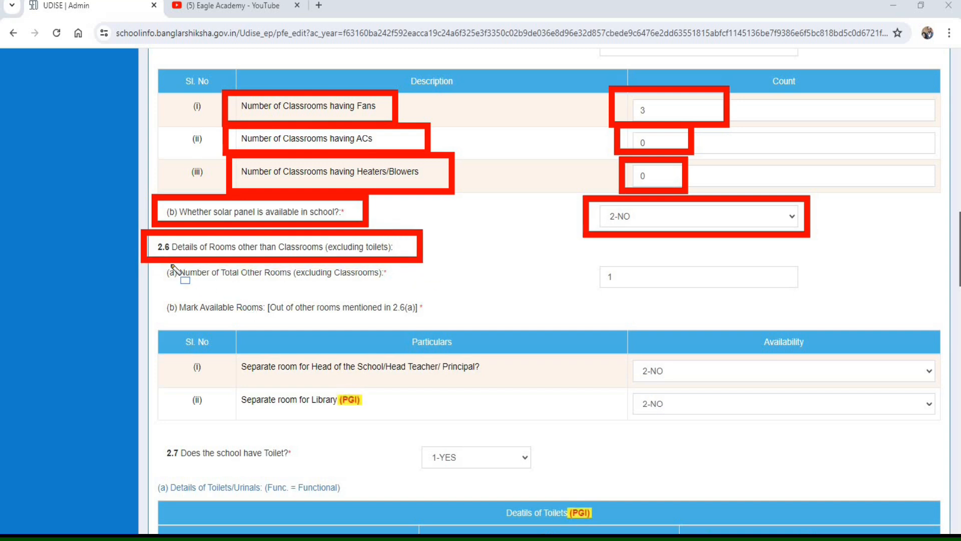
drag(153, 254, 328, 289)
drag(393, 293, 426, 295)
drag(585, 255, 599, 278)
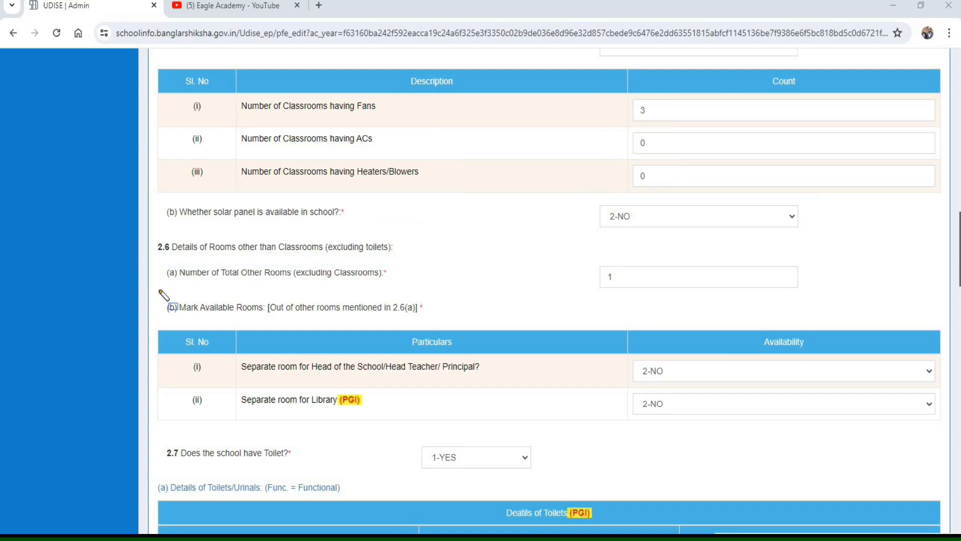
mouse_move(157, 289)
mouse_down()
mouse_move(206, 331)
mouse_move(448, 324)
mouse_up()
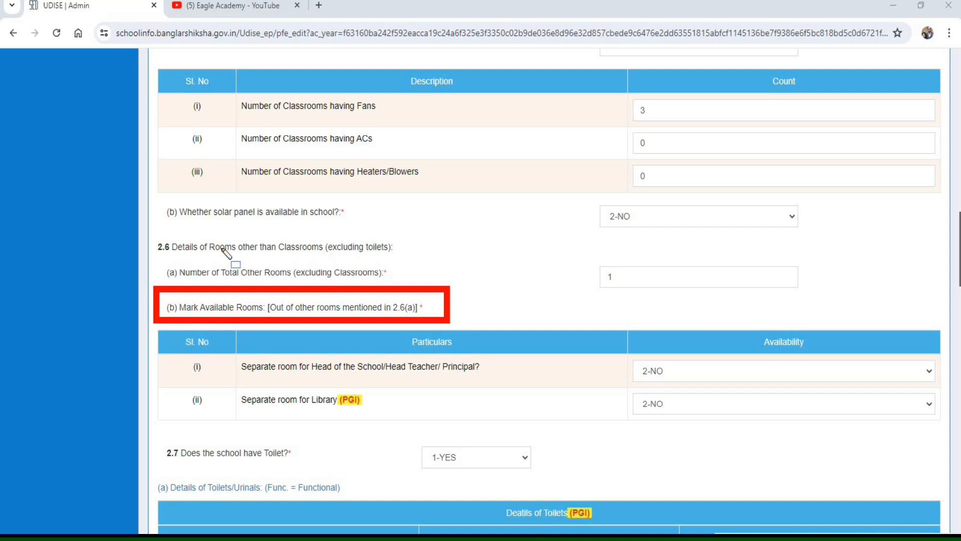
mouse_move(146, 228)
mouse_down()
mouse_move(476, 271)
mouse_move(525, 265)
mouse_up()
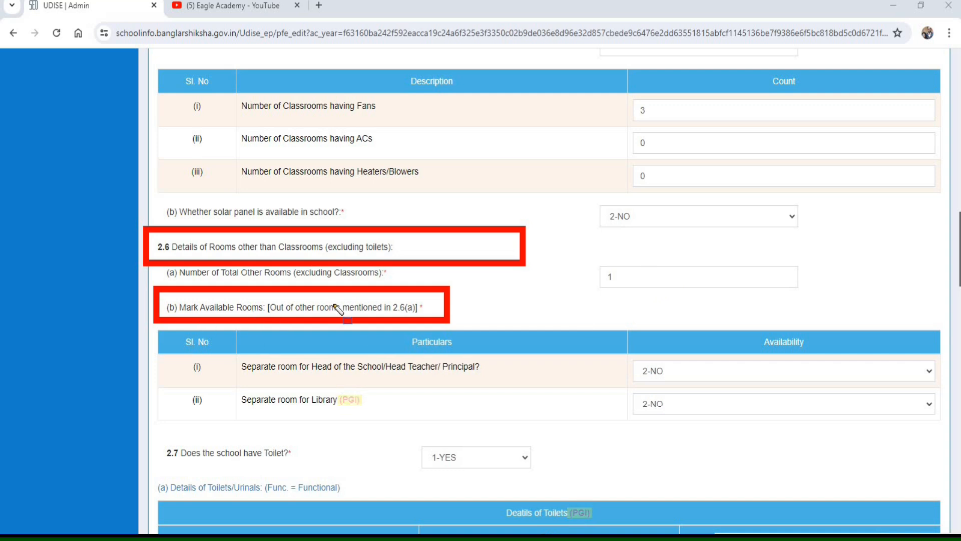
mouse_move(225, 347)
mouse_down()
mouse_move(291, 379)
mouse_move(520, 382)
mouse_up()
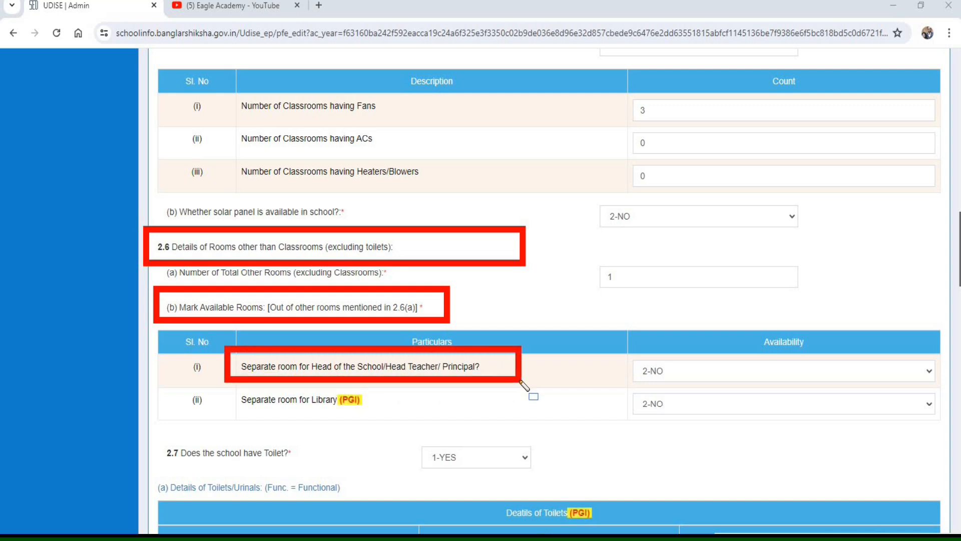
drag(619, 350, 713, 384)
mouse_move(224, 382)
mouse_down()
mouse_move(252, 418)
mouse_move(403, 422)
mouse_up()
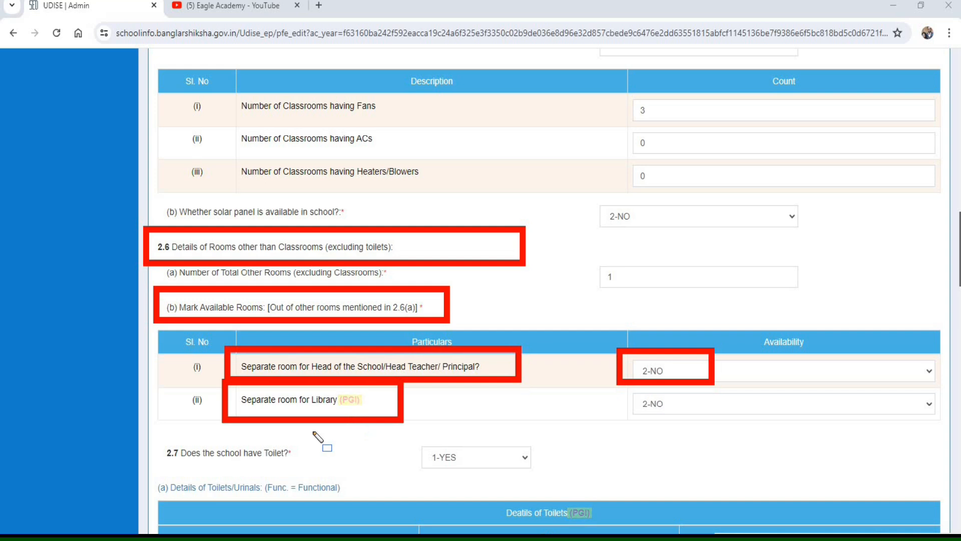
- Examine the 2.7 toilet availability, the toilet and urinal counts for boys and girls, running water, and hand washing near the toilets
mouse_move(152, 437)
mouse_down()
mouse_move(246, 469)
mouse_move(553, 492)
mouse_move(572, 477)
mouse_up()
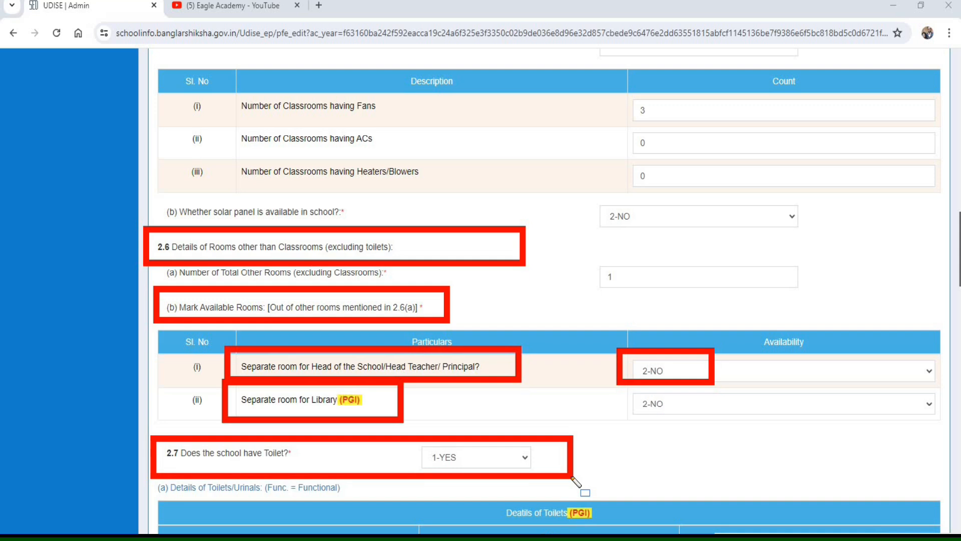
key(Escape)
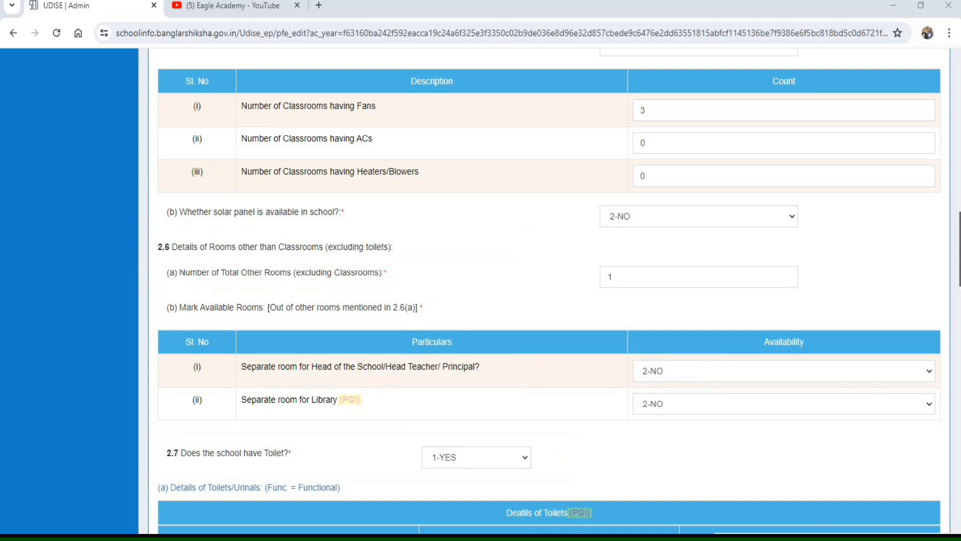
scroll(551, 423, down, 9)
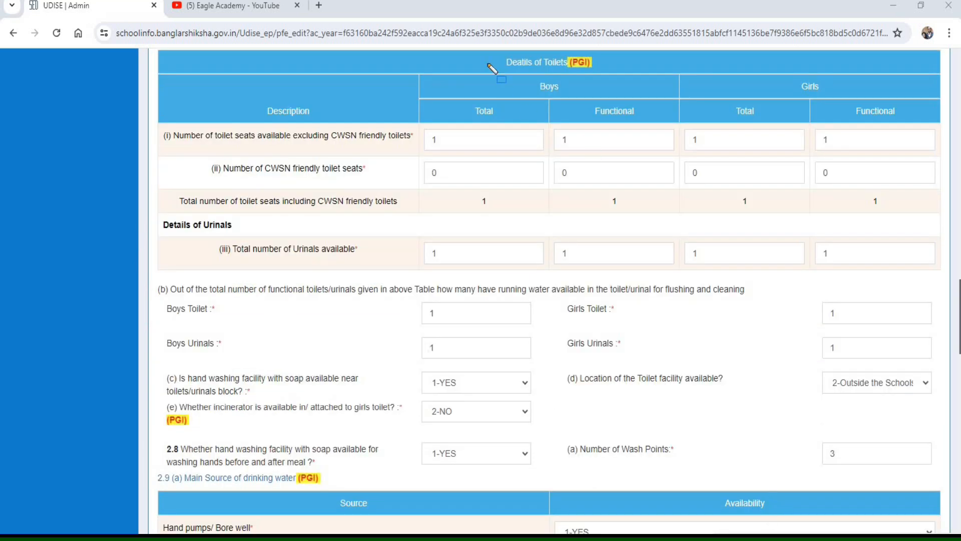
drag(483, 46, 634, 75)
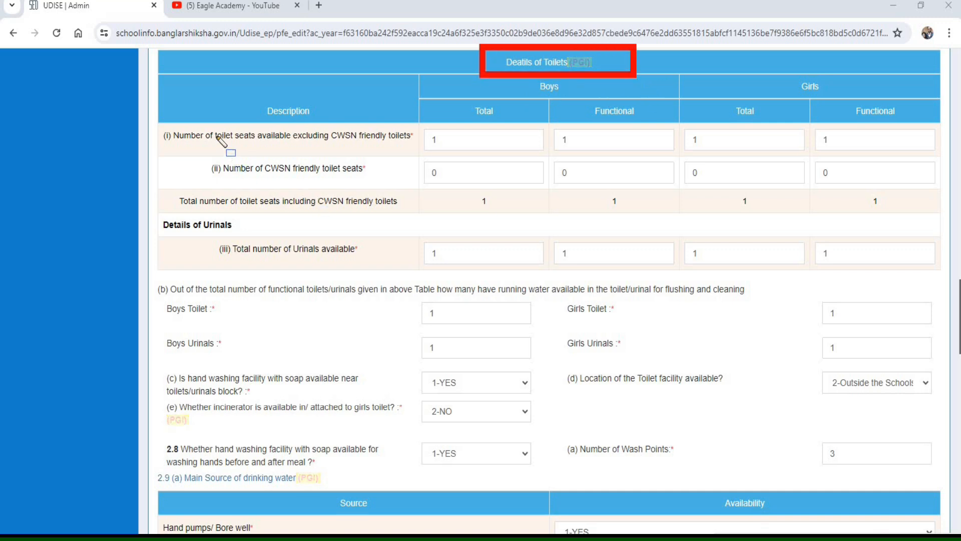
drag(151, 119, 176, 144)
drag(315, 159, 551, 165)
mouse_move(683, 161)
mouse_down()
mouse_move(886, 171)
mouse_move(944, 161)
mouse_move(957, 275)
mouse_up()
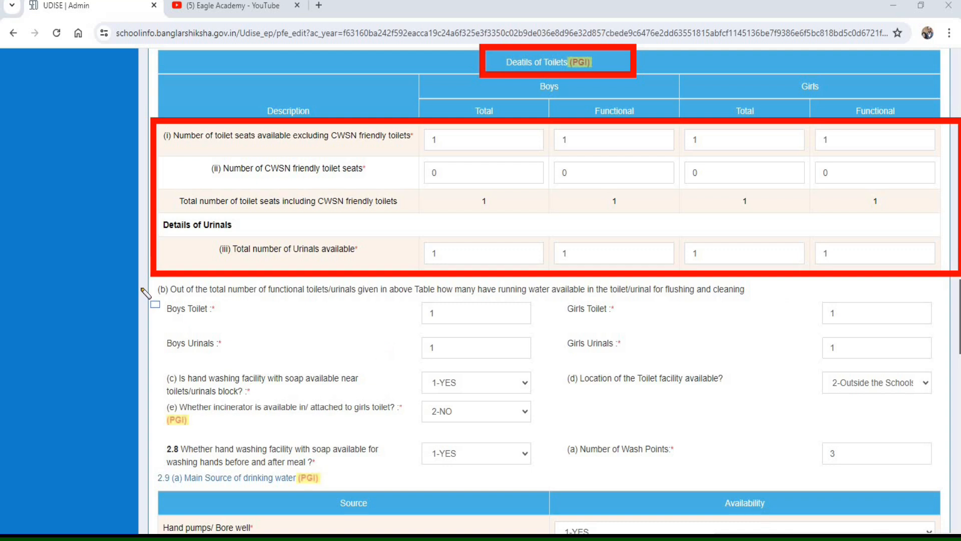
mouse_move(151, 280)
mouse_down()
mouse_move(208, 356)
mouse_move(435, 393)
mouse_move(947, 366)
mouse_up()
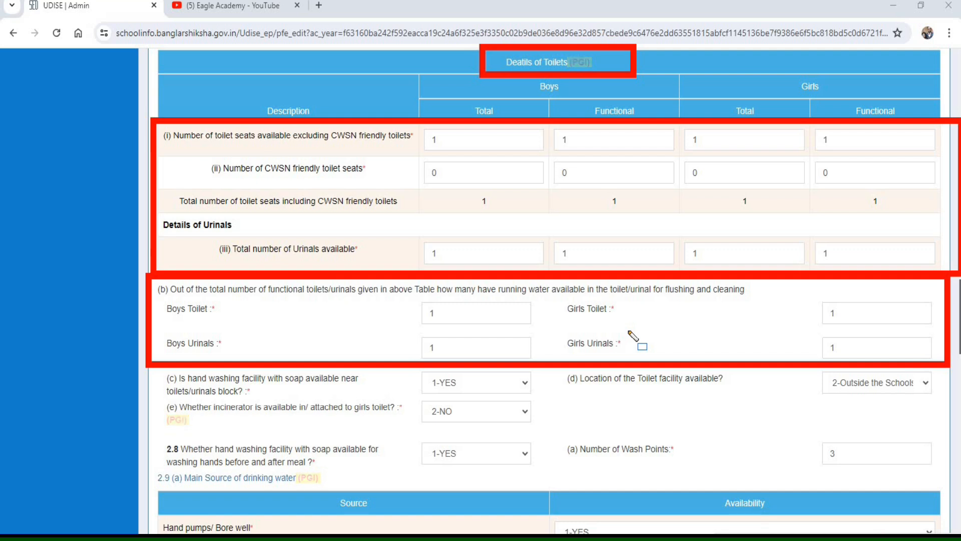
mouse_move(147, 363)
mouse_down()
mouse_move(176, 391)
mouse_move(307, 404)
mouse_move(549, 404)
mouse_move(553, 412)
mouse_move(539, 403)
mouse_up()
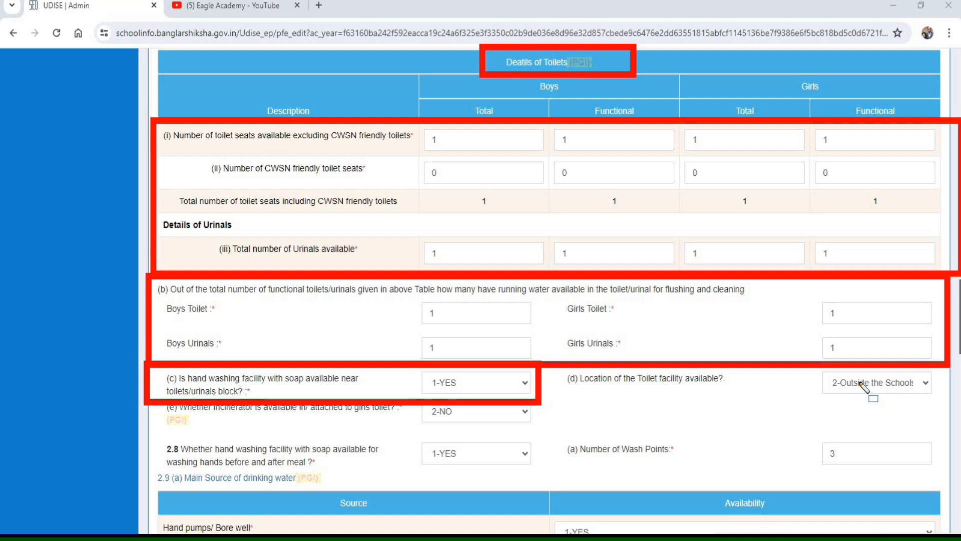
key(Escape)
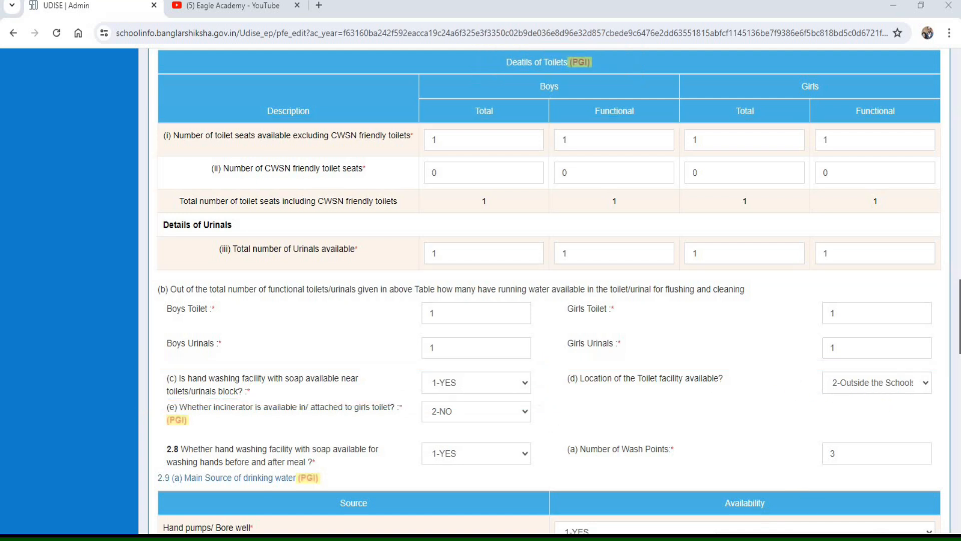
- Check the 2.7(d) toilet location options, the 2.7(e) incinerator entry, and the 2.8 hand washing facility and number of wash points
click(853, 388)
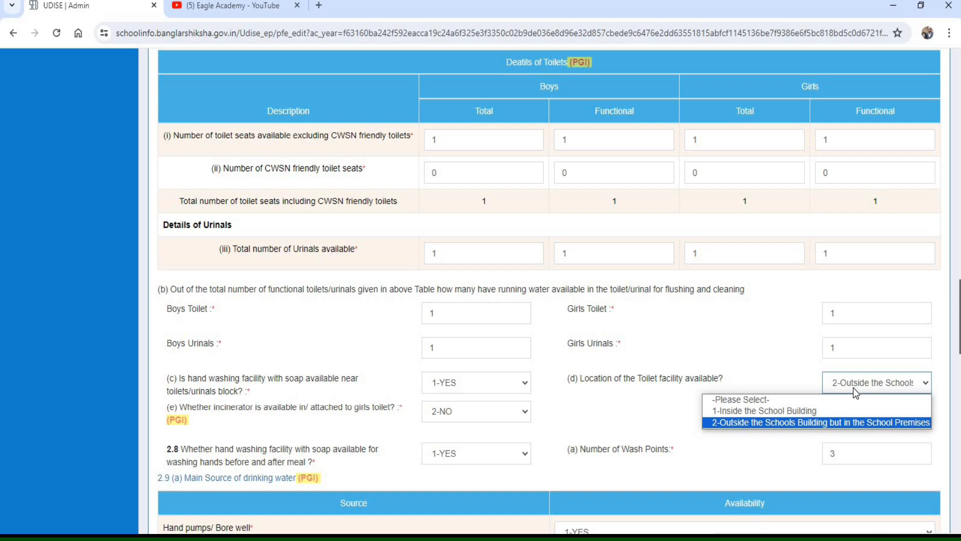
click(762, 369)
mouse_move(148, 396)
mouse_down()
mouse_move(312, 432)
mouse_move(547, 433)
mouse_up()
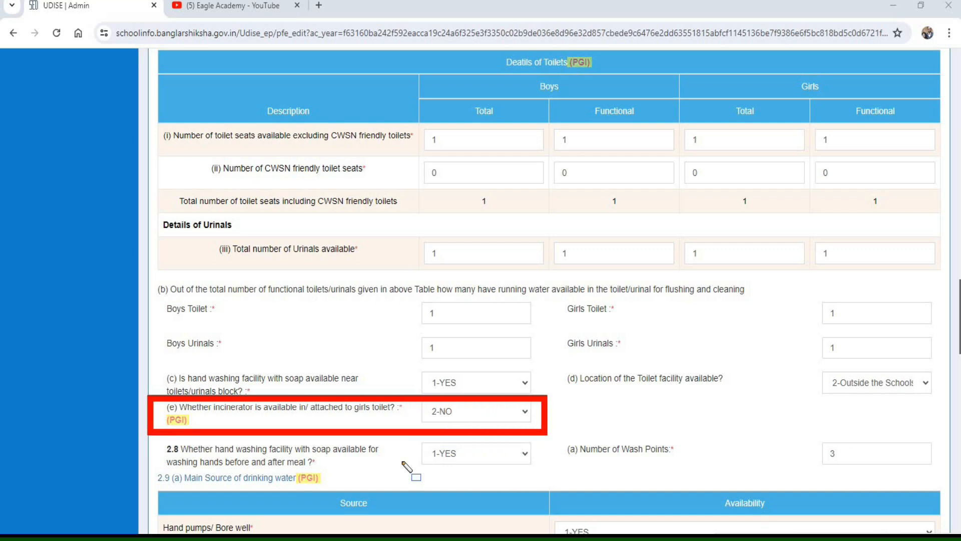
mouse_move(148, 435)
mouse_down()
mouse_move(227, 478)
mouse_move(443, 477)
mouse_up()
mouse_move(519, 476)
mouse_down()
mouse_move(556, 479)
mouse_move(533, 445)
mouse_move(625, 473)
mouse_move(933, 472)
mouse_up()
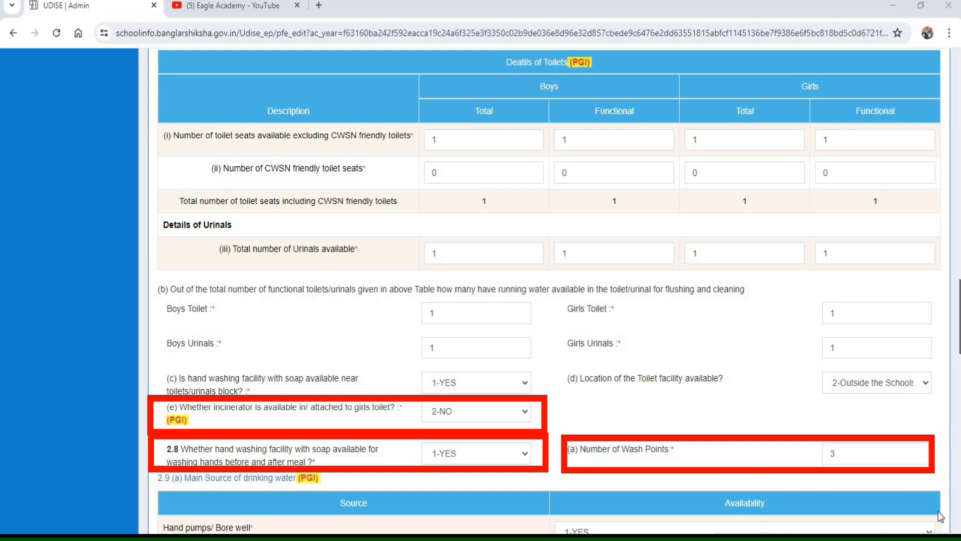
key(Escape)
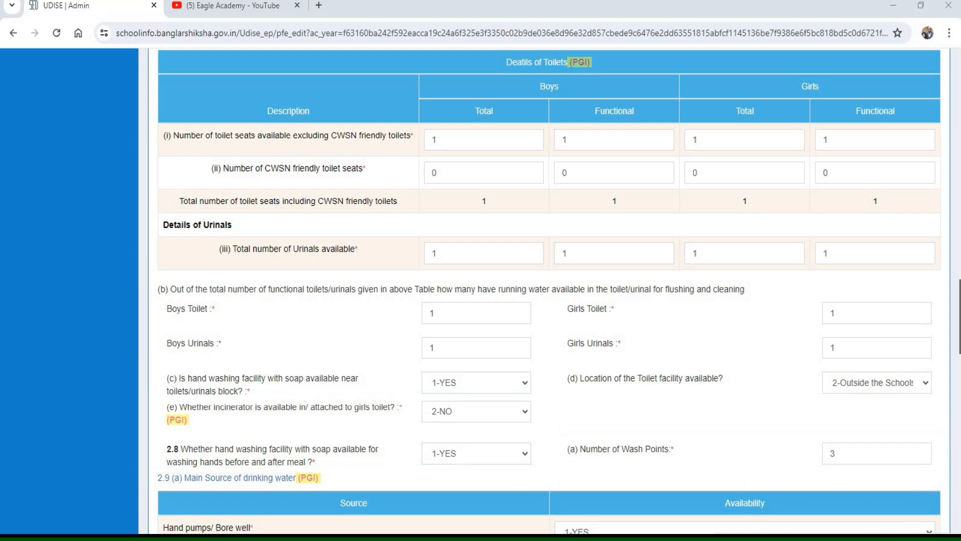
- Examine the availability of each main drinking water source in 2.9(a), from hand pumps/bore well to others
scroll(549, 291, down, 8)
drag(145, 78, 184, 115)
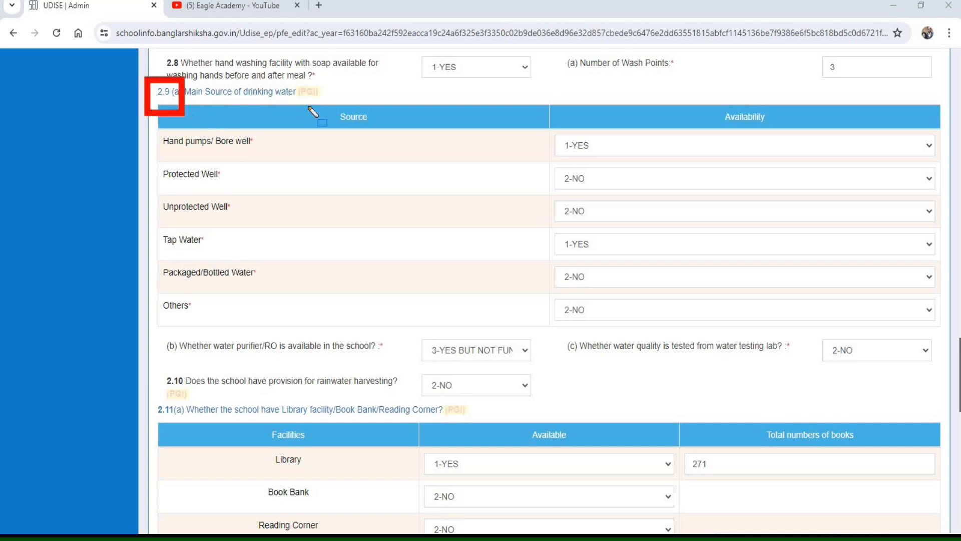
drag(309, 107, 340, 103)
mouse_move(151, 104)
mouse_down()
mouse_move(200, 303)
mouse_move(633, 347)
mouse_move(949, 333)
mouse_up()
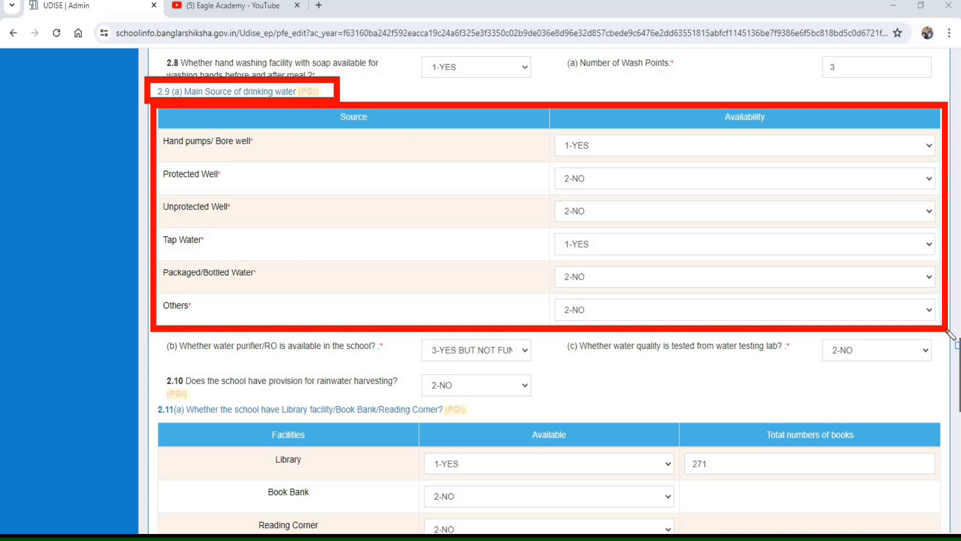
drag(150, 125, 183, 157)
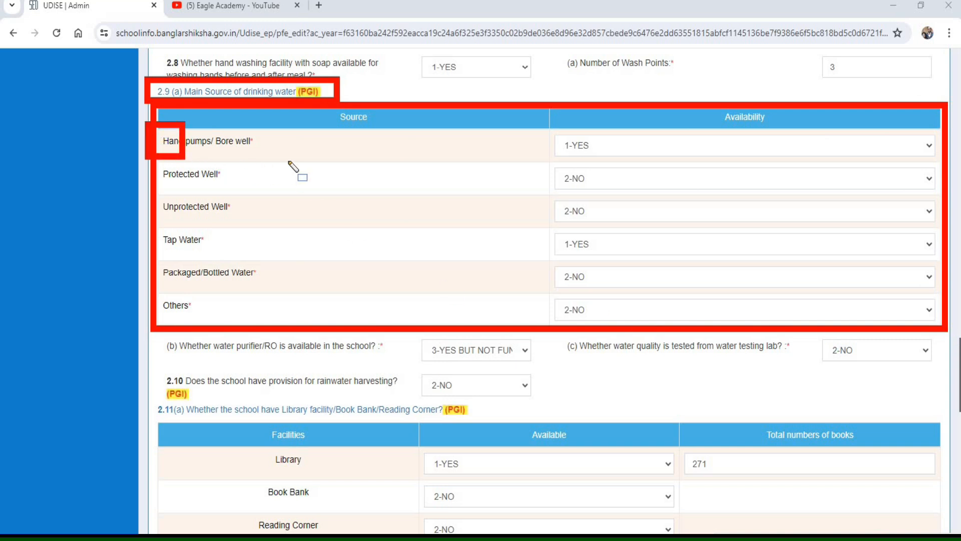
drag(289, 161, 304, 154)
drag(153, 158, 267, 184)
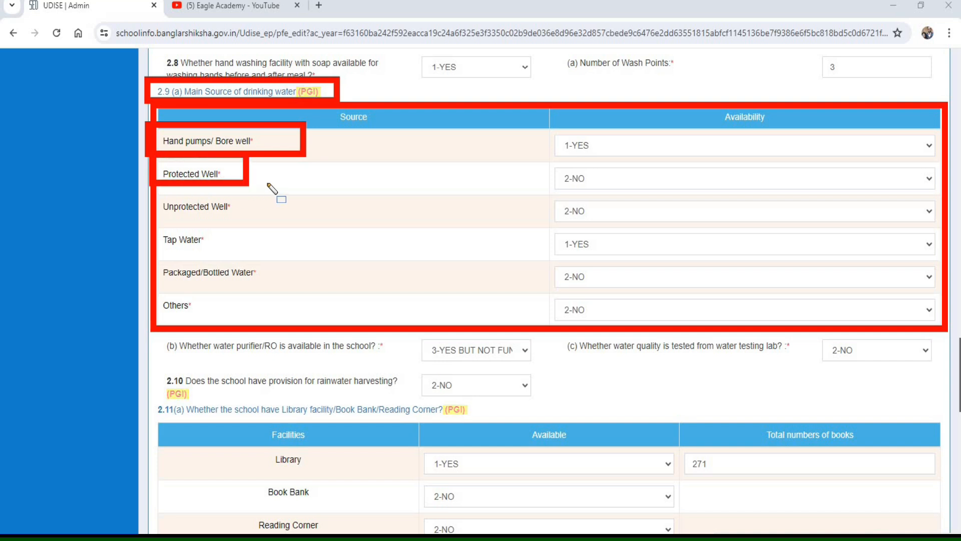
mouse_move(160, 193)
mouse_down()
mouse_move(183, 228)
mouse_move(276, 223)
mouse_up()
mouse_move(158, 227)
mouse_down()
mouse_move(185, 328)
mouse_move(284, 332)
mouse_up()
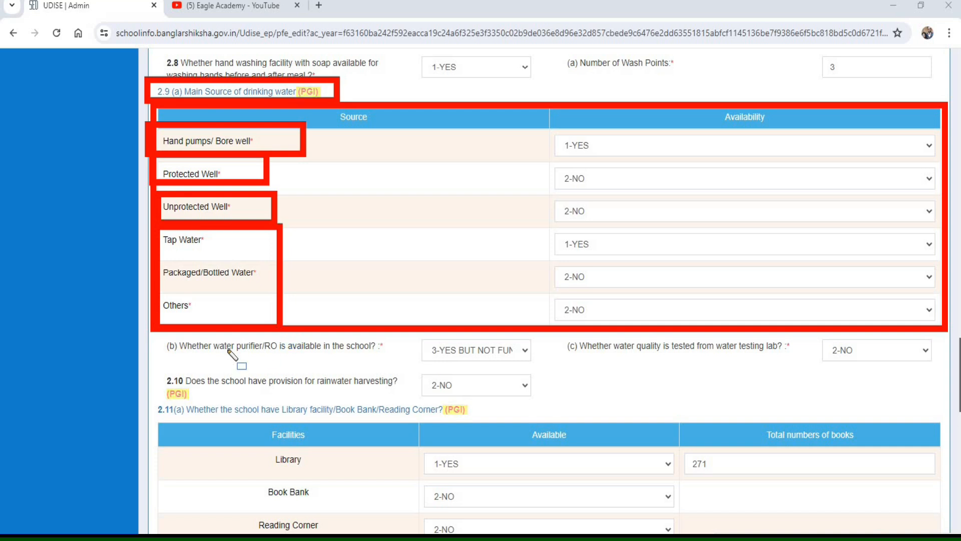
- Check the water purifier/RO and water quality testing entries in 2.9(b) and (c), and the 2.10 rainwater harvesting provision
mouse_move(227, 351)
mouse_down()
mouse_move(554, 379)
mouse_move(547, 370)
mouse_up()
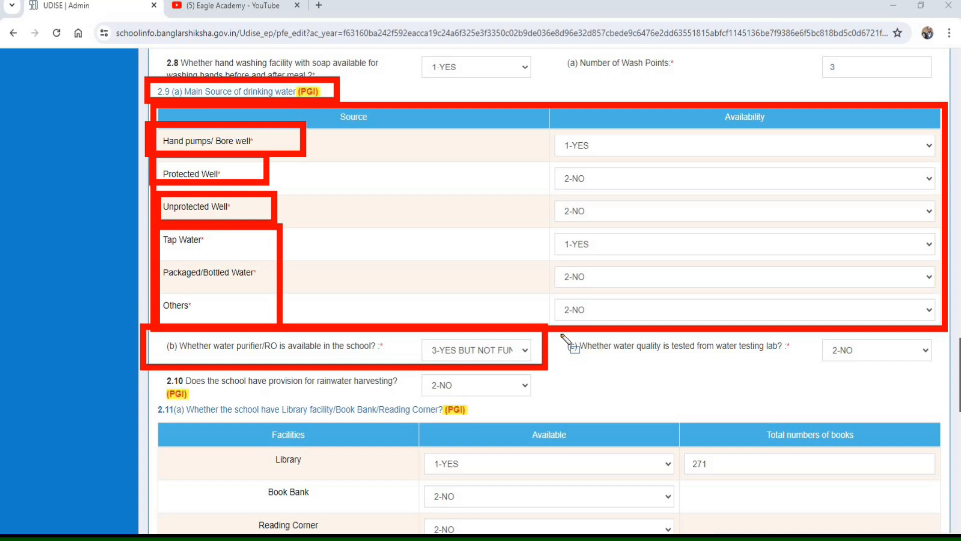
mouse_move(562, 334)
mouse_down()
mouse_move(630, 368)
mouse_move(822, 357)
mouse_move(941, 369)
mouse_up()
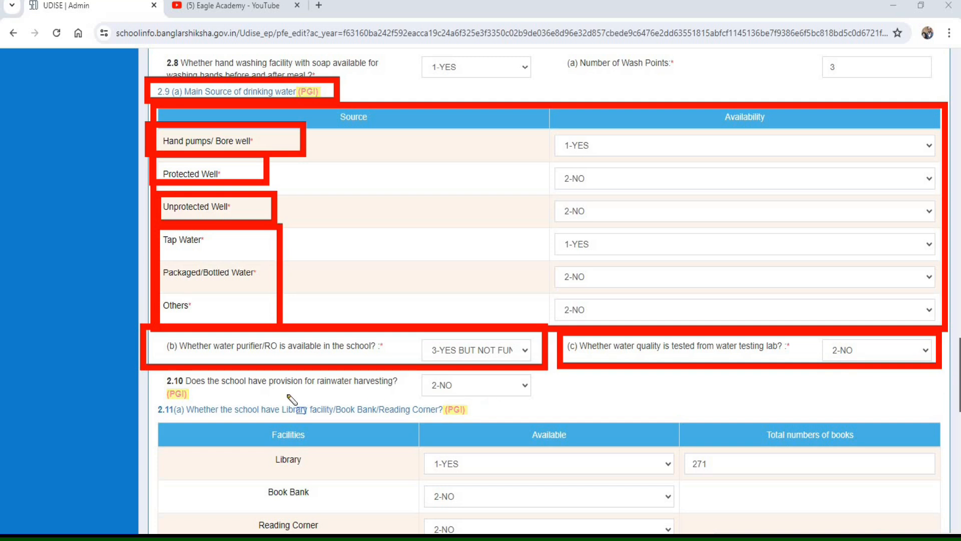
mouse_move(153, 364)
mouse_down()
mouse_move(175, 414)
mouse_move(396, 419)
mouse_move(579, 408)
mouse_move(555, 404)
mouse_up()
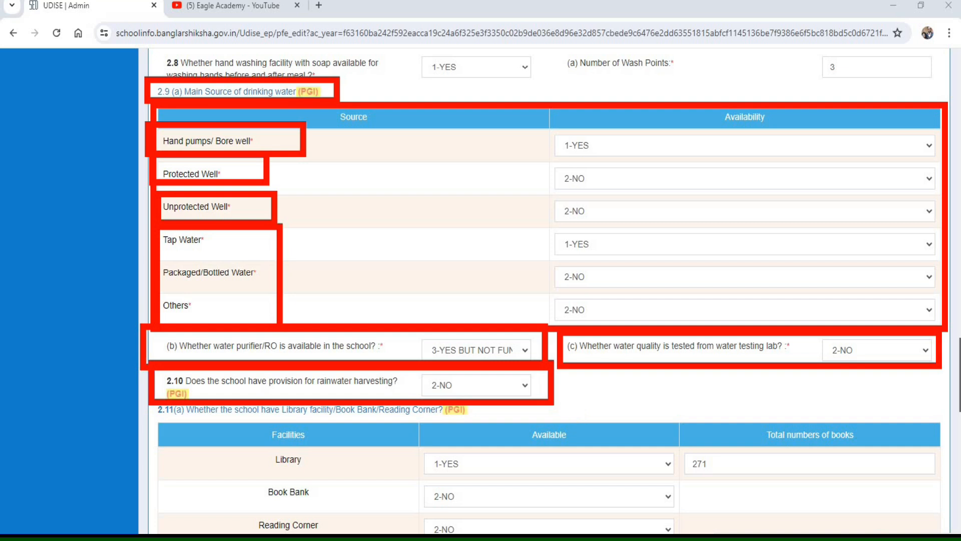
- Examine the 2.11(a) availability of the library, book bank and reading corner, and the library's total number of books
scroll(160, 85, down, 5)
mouse_move(150, 74)
mouse_down()
mouse_move(428, 109)
mouse_move(526, 103)
mouse_up()
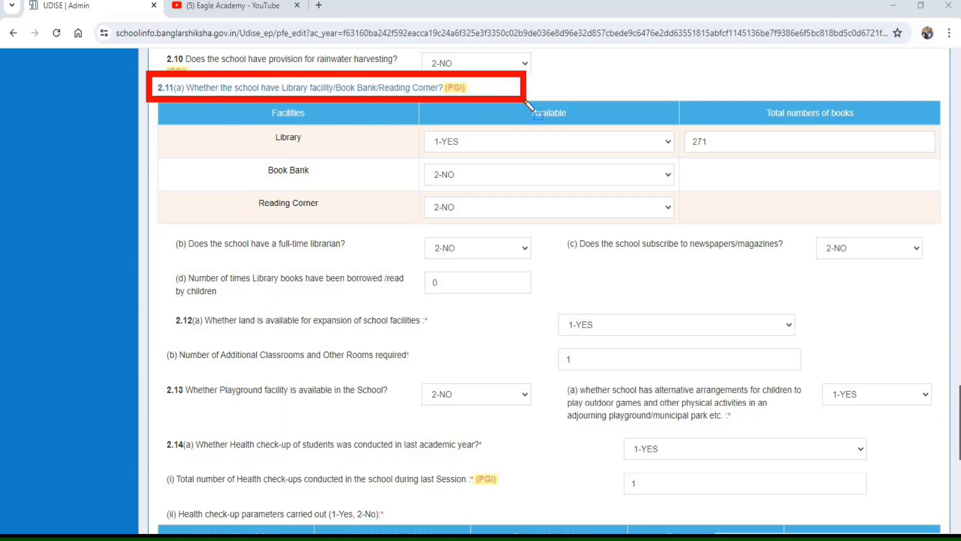
mouse_move(244, 110)
mouse_down()
mouse_move(315, 158)
mouse_move(360, 161)
mouse_up()
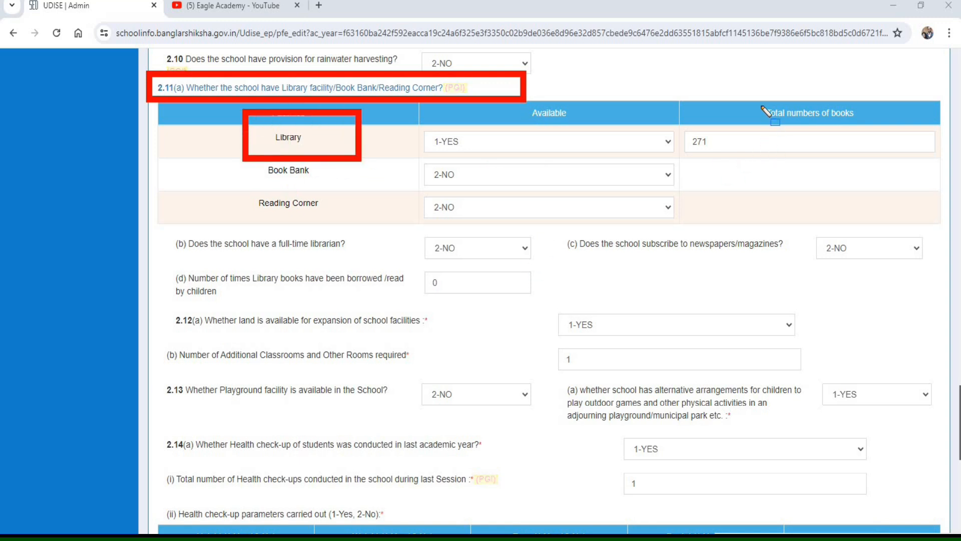
mouse_move(670, 101)
mouse_down()
mouse_move(700, 150)
mouse_move(935, 161)
mouse_up()
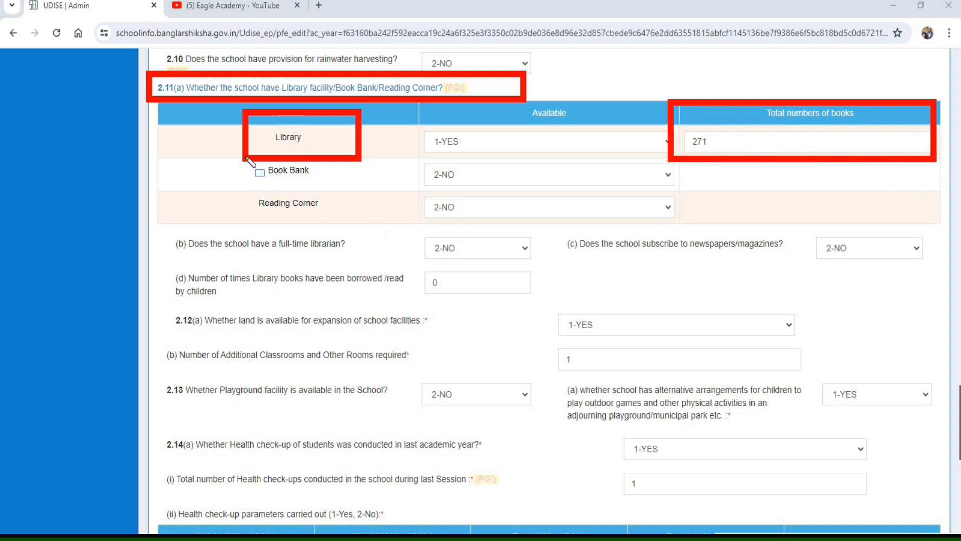
mouse_move(247, 160)
mouse_down()
mouse_move(280, 186)
mouse_move(685, 195)
mouse_up()
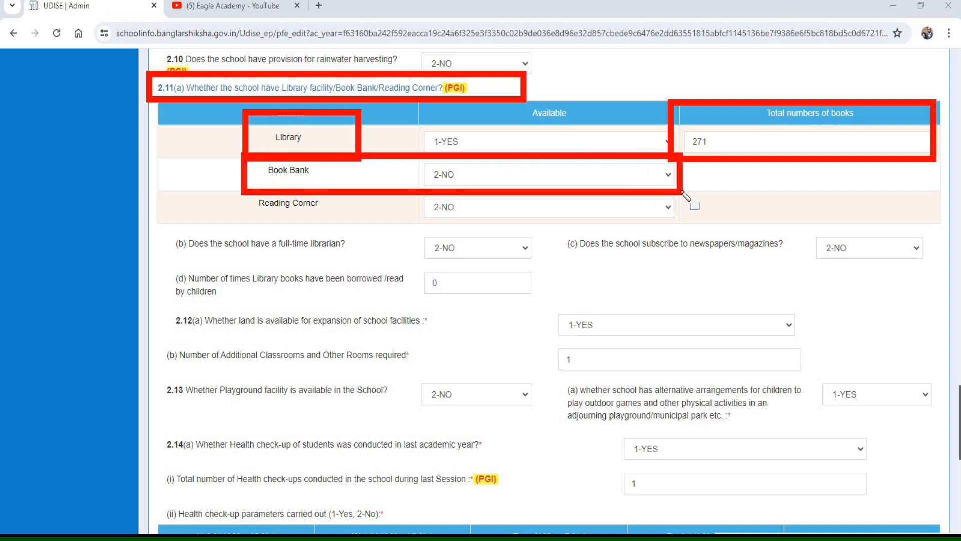
mouse_move(238, 187)
mouse_down()
mouse_move(333, 223)
mouse_move(467, 228)
mouse_up()
drag(562, 229, 682, 226)
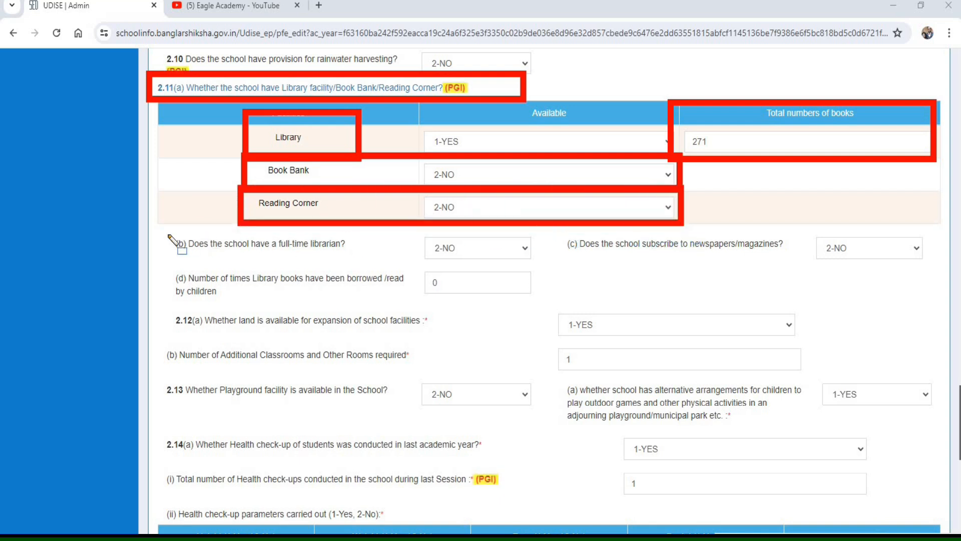
- Check the 2.11(b) full-time librarian, (c) newspaper/magazine subscription, and (d) library books borrowed entries
mouse_move(159, 226)
mouse_down()
mouse_move(254, 252)
mouse_move(544, 267)
mouse_up()
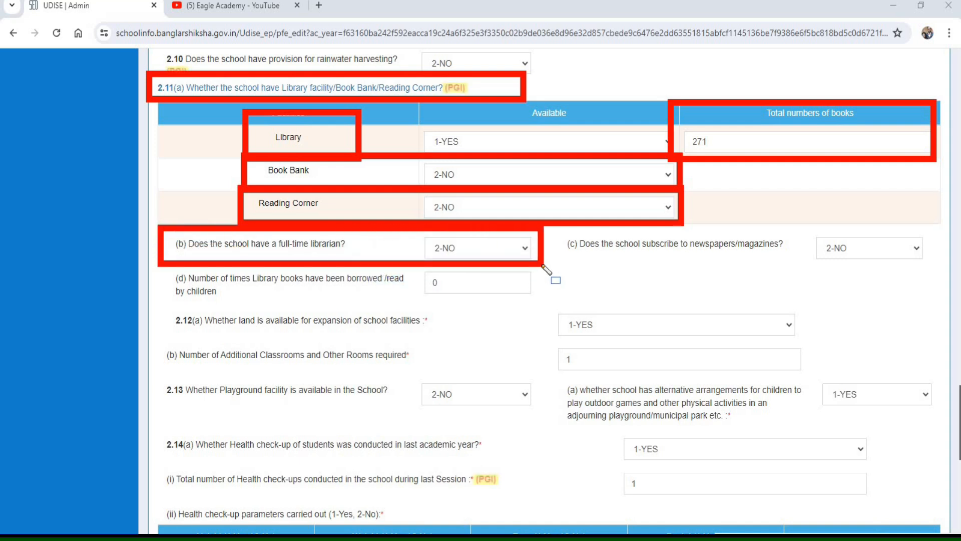
mouse_move(551, 227)
mouse_down()
mouse_move(712, 264)
mouse_move(887, 259)
mouse_move(938, 273)
mouse_move(931, 270)
mouse_up()
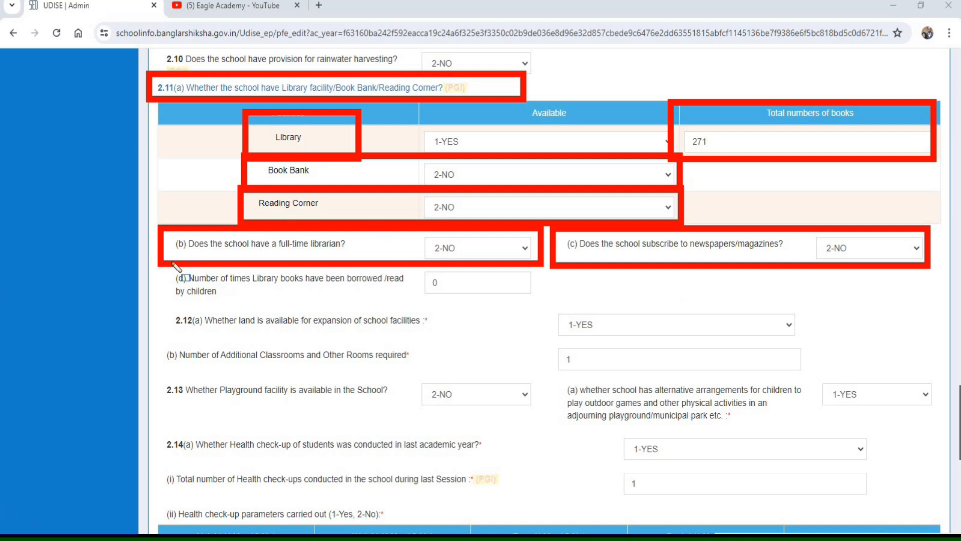
mouse_move(163, 268)
mouse_down()
mouse_move(190, 298)
mouse_move(550, 311)
mouse_move(550, 304)
mouse_up()
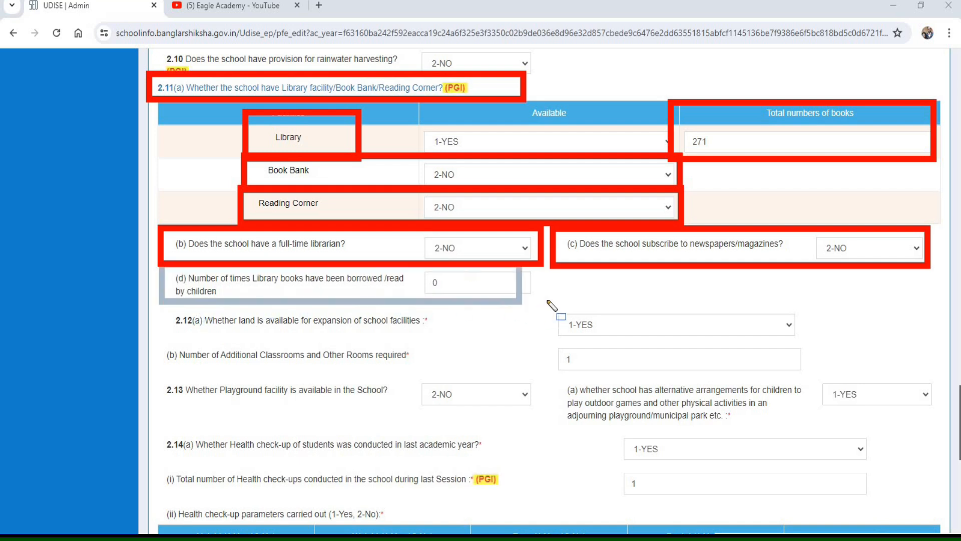
mouse_move(159, 263)
mouse_down()
mouse_move(365, 298)
mouse_move(564, 312)
mouse_up()
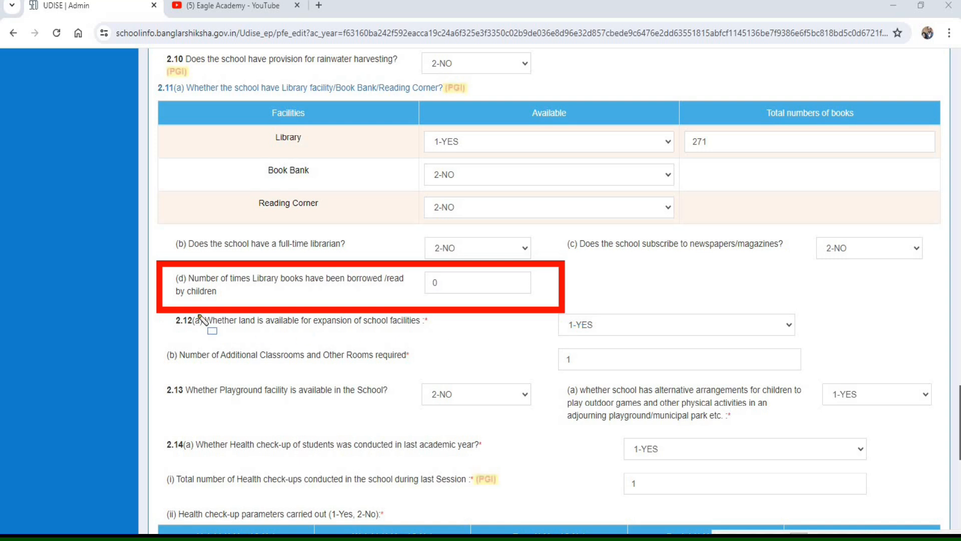
- Check the 2.12 land availability for expansion and the number of additional classrooms and other rooms required
drag(150, 302, 277, 340)
drag(351, 347, 817, 342)
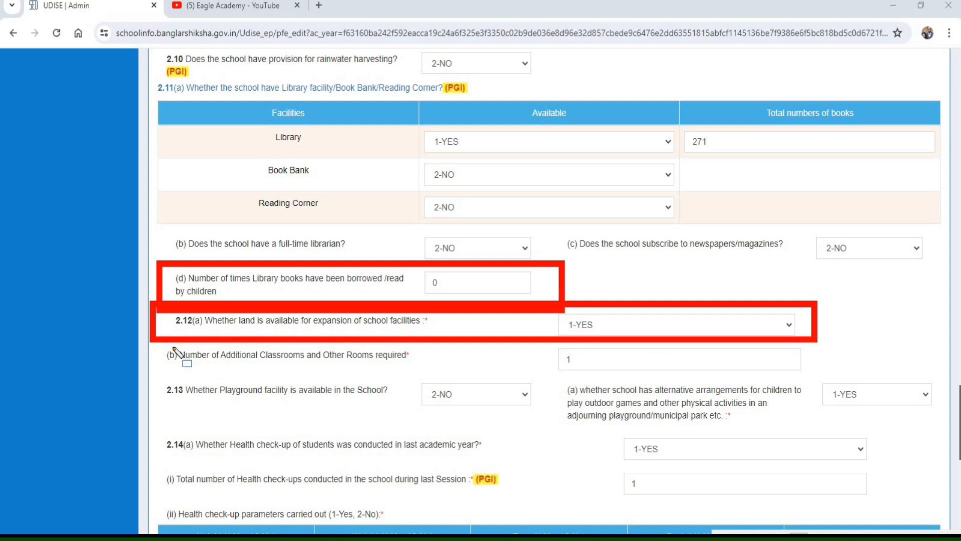
mouse_move(151, 344)
mouse_down()
mouse_move(336, 374)
mouse_move(523, 379)
mouse_up()
mouse_move(661, 386)
mouse_down()
mouse_move(815, 378)
mouse_move(815, 393)
mouse_move(813, 384)
mouse_up()
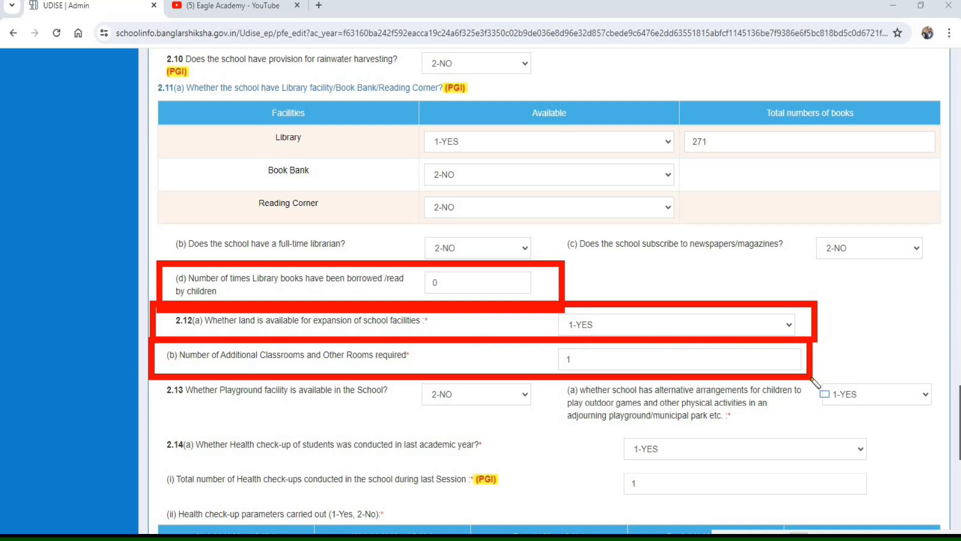
drag(548, 344, 609, 380)
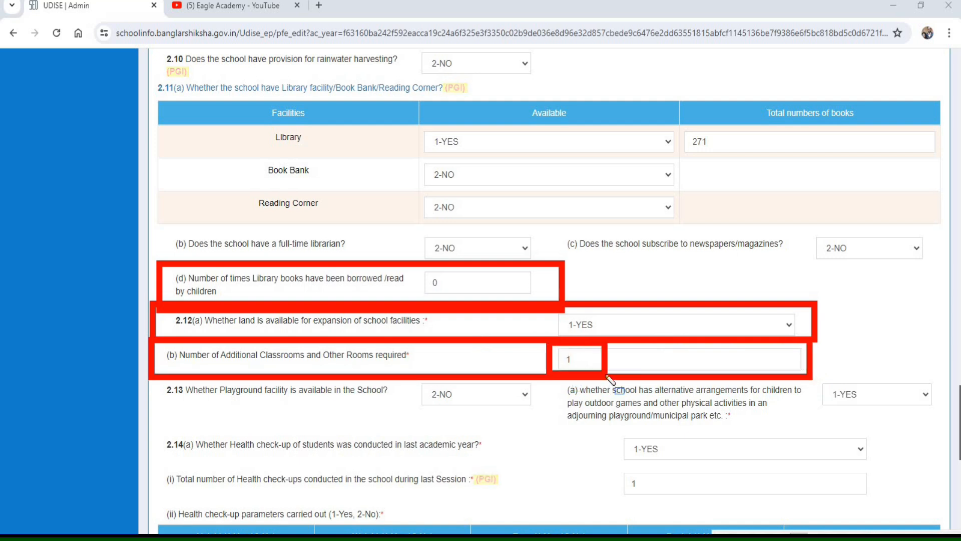
- Check the 2.13 playground facility entry and the alternative arrangements for outdoor games and physical activities
mouse_move(153, 379)
mouse_down()
mouse_move(233, 419)
mouse_move(505, 425)
mouse_move(560, 417)
mouse_move(538, 419)
mouse_up()
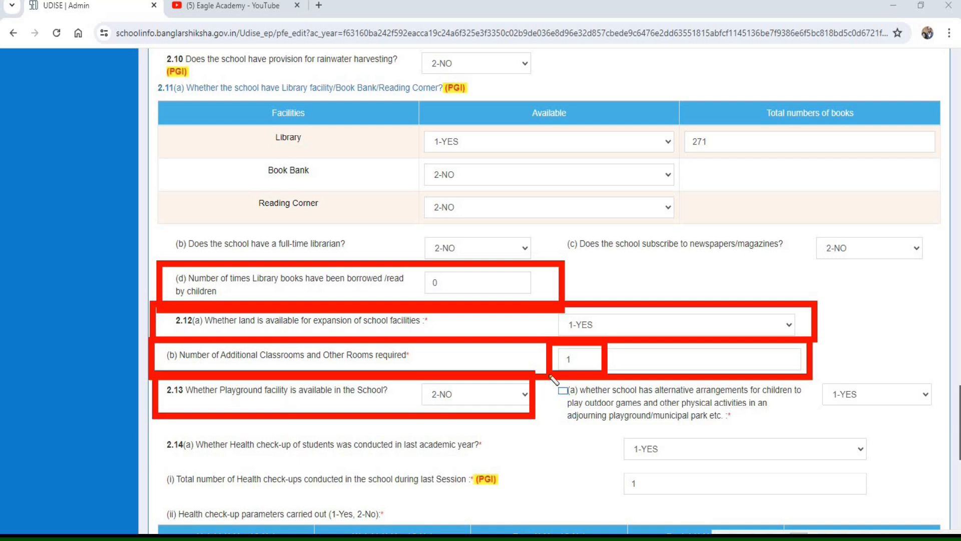
drag(550, 374, 896, 432)
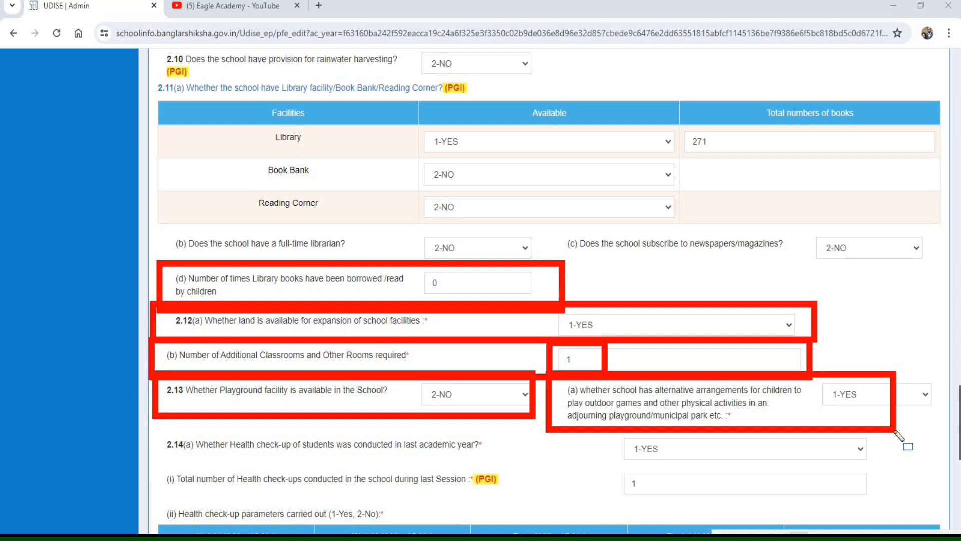
drag(896, 432, 946, 434)
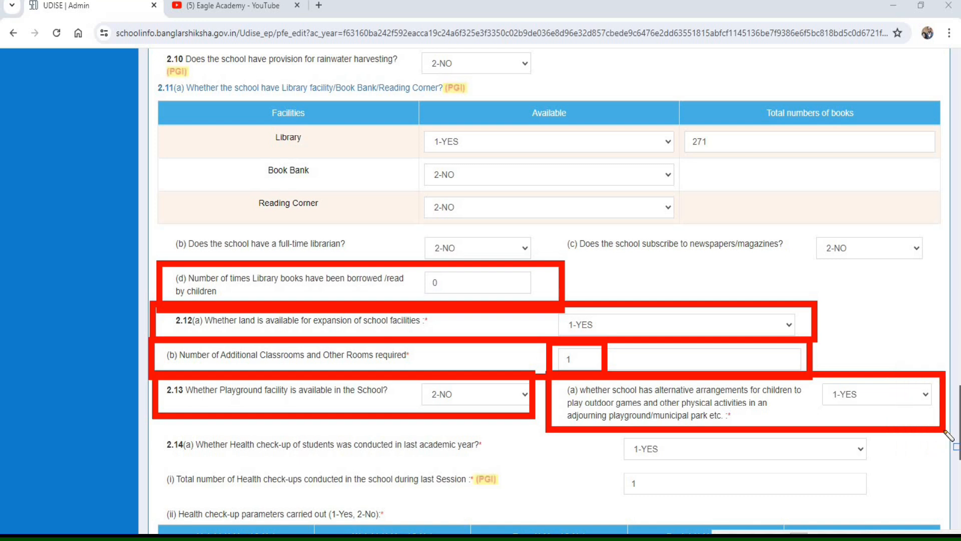
- Examine the 2.14(a) student health check-up question, the total check-ups conducted last session, and the check-up parameters heading
mouse_move(149, 430)
mouse_down()
mouse_move(505, 478)
mouse_move(539, 467)
mouse_up()
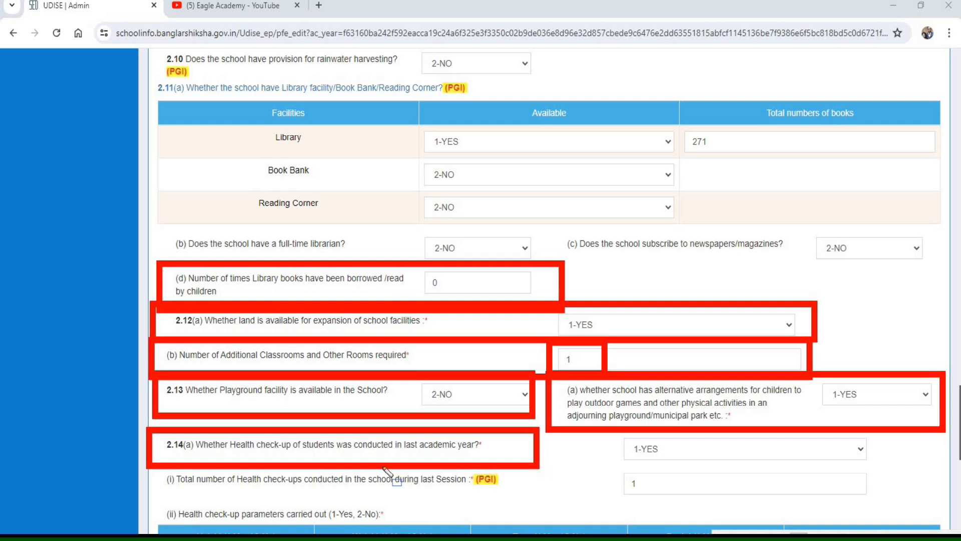
drag(525, 498, 525, 498)
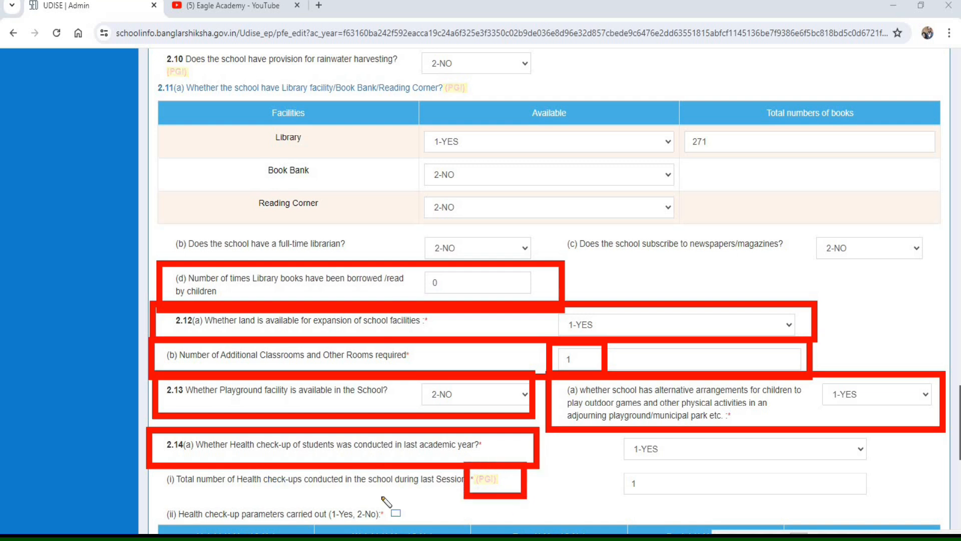
mouse_move(160, 469)
mouse_down()
mouse_move(367, 502)
mouse_move(518, 499)
mouse_up()
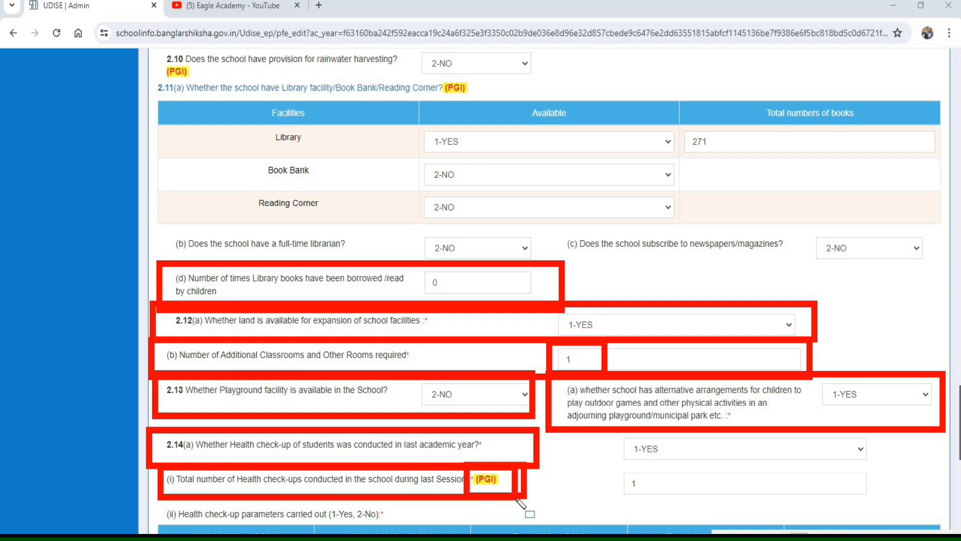
mouse_move(154, 494)
mouse_down()
mouse_move(285, 521)
mouse_move(430, 527)
mouse_up()
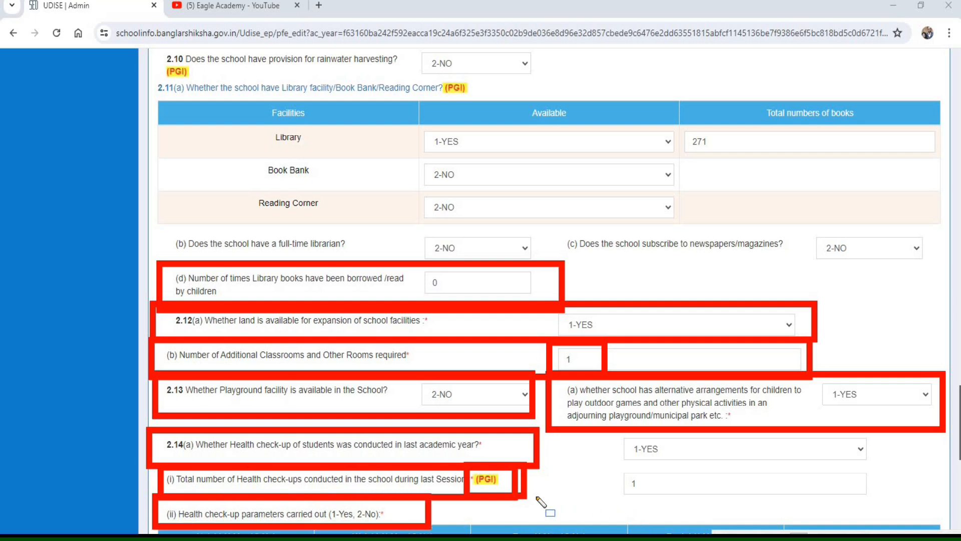
- Examine the 2.14(a)(ii) health check-up parameters for height, weight, eyes, dental and throat
scroll(541, 501, down, 9)
mouse_move(151, 50)
mouse_down()
mouse_move(305, 75)
mouse_move(427, 76)
mouse_up()
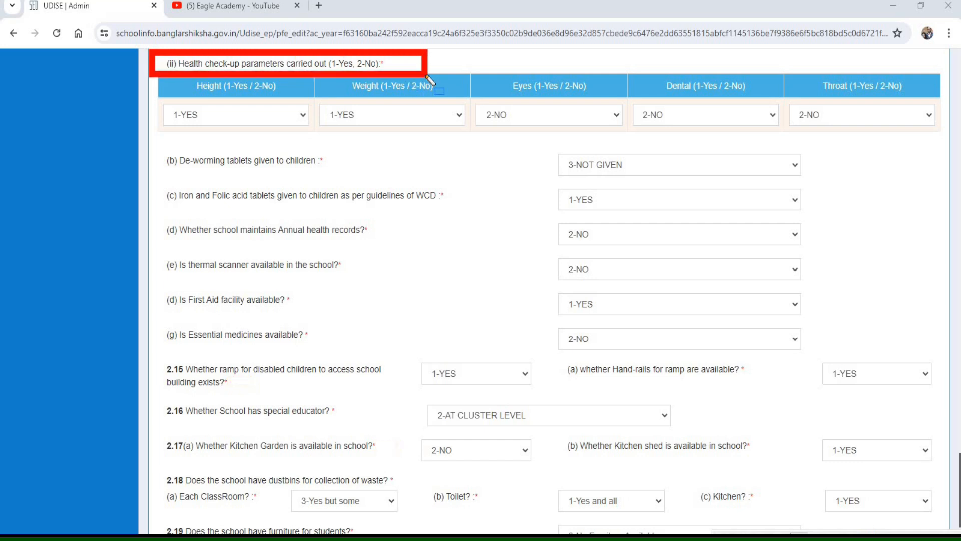
mouse_move(154, 69)
mouse_down()
mouse_move(171, 133)
mouse_move(314, 133)
mouse_up()
mouse_move(324, 81)
mouse_down()
mouse_move(369, 142)
mouse_move(451, 133)
mouse_up()
mouse_move(468, 80)
mouse_down()
mouse_move(542, 137)
mouse_move(595, 137)
mouse_up()
mouse_move(625, 81)
mouse_down()
mouse_move(701, 146)
mouse_move(770, 138)
mouse_up()
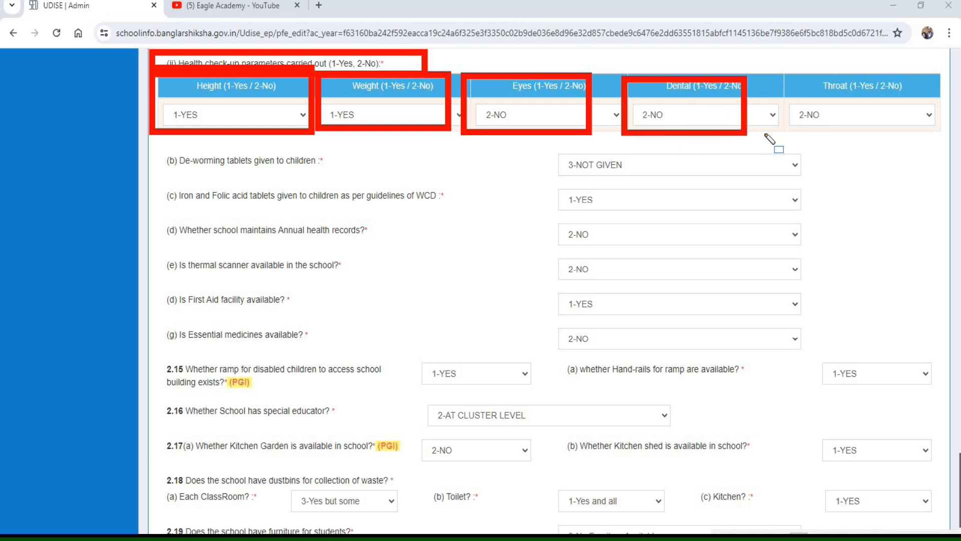
mouse_move(778, 74)
mouse_down()
mouse_move(792, 102)
mouse_move(928, 141)
mouse_move(943, 136)
mouse_up()
- Examine the remaining 2.14 health items, from de-worming and iron tablets to health records, thermal scanner, first aid and essential medicines
mouse_move(151, 145)
mouse_down()
mouse_move(189, 181)
mouse_move(378, 176)
mouse_up()
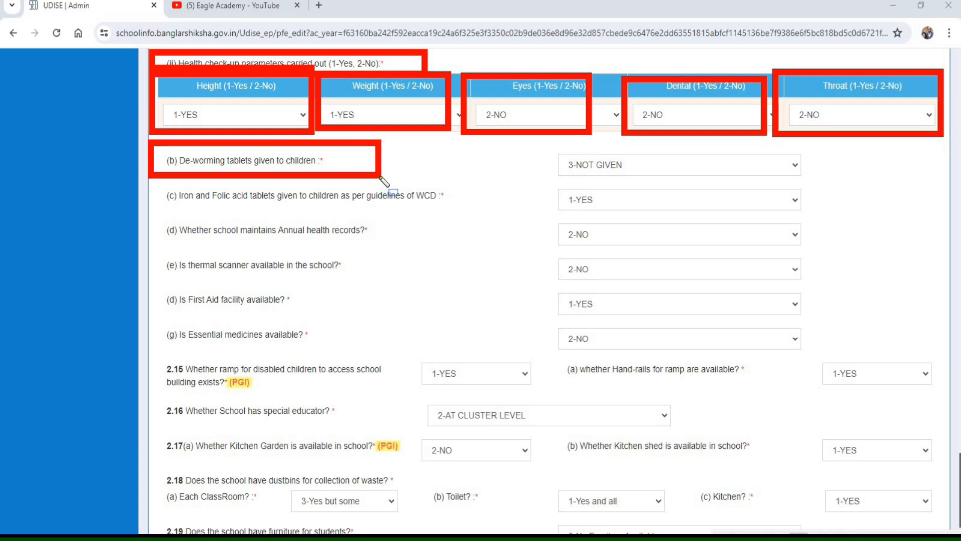
mouse_move(151, 174)
mouse_down()
mouse_move(404, 214)
mouse_move(462, 210)
mouse_up()
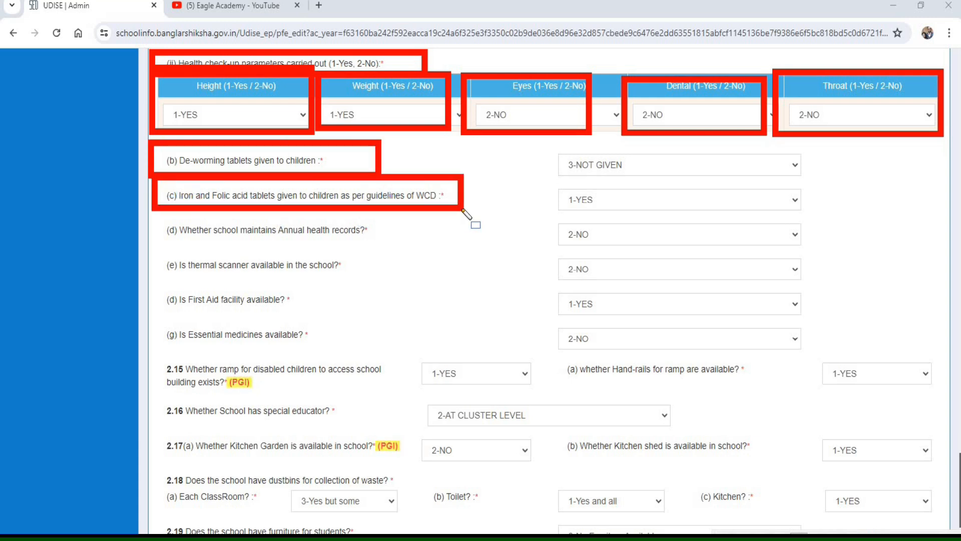
mouse_move(153, 213)
mouse_down()
mouse_move(321, 251)
mouse_move(412, 247)
mouse_up()
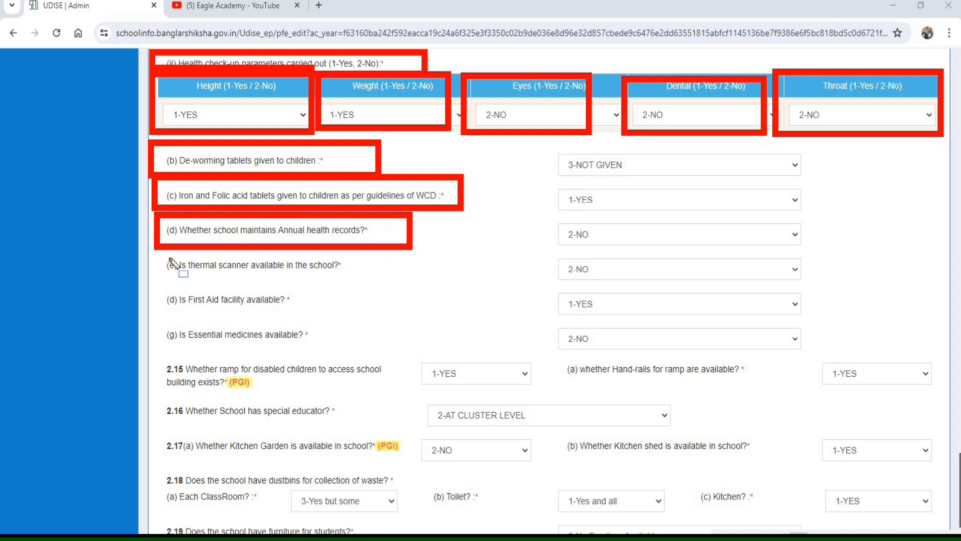
mouse_move(156, 249)
mouse_down()
mouse_move(263, 287)
mouse_move(376, 281)
mouse_move(403, 289)
mouse_move(394, 285)
mouse_up()
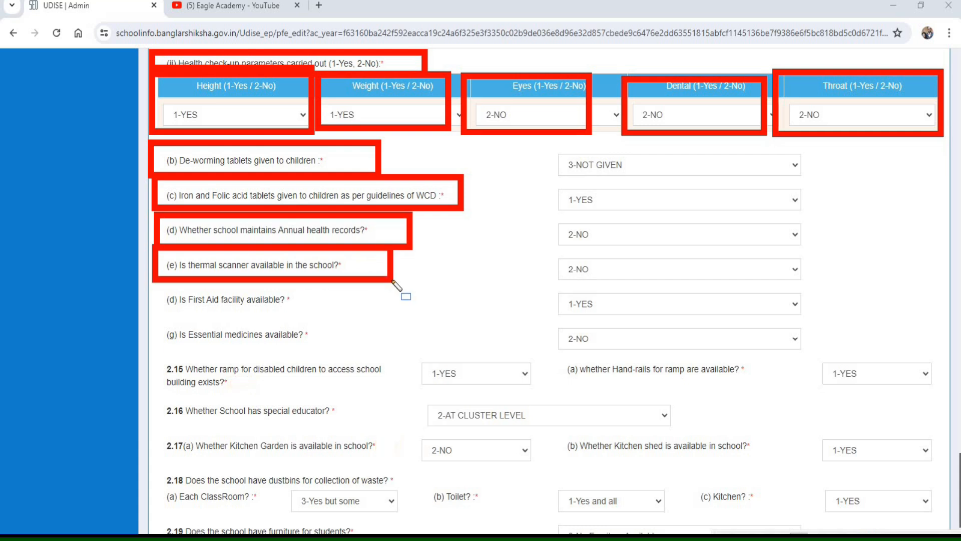
mouse_move(157, 283)
mouse_down()
mouse_move(255, 326)
mouse_move(328, 333)
mouse_move(317, 328)
mouse_move(321, 311)
mouse_up()
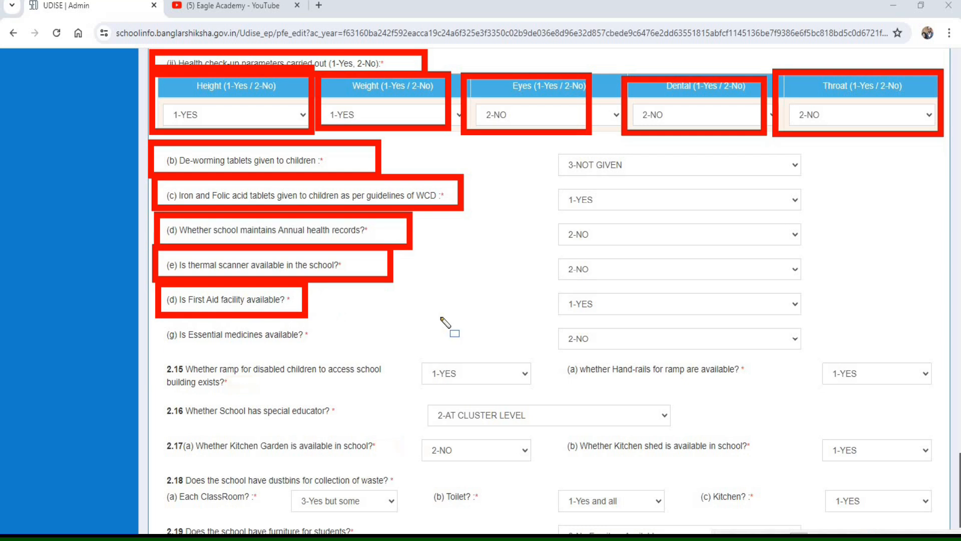
drag(150, 318, 341, 353)
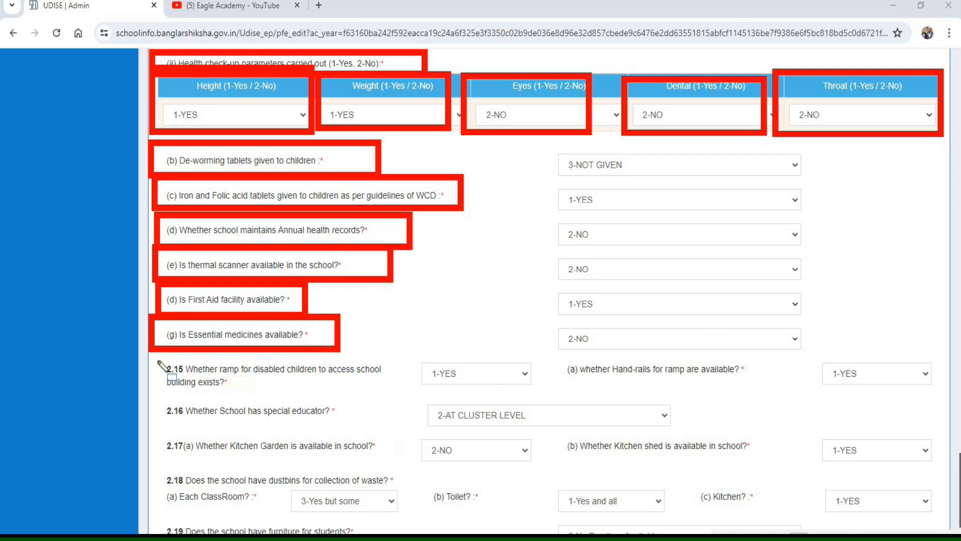
- Check the 2.15 ramp entry for disabled children and the availability of hand-rails for the ramp
drag(152, 355, 200, 402)
drag(342, 411, 406, 402)
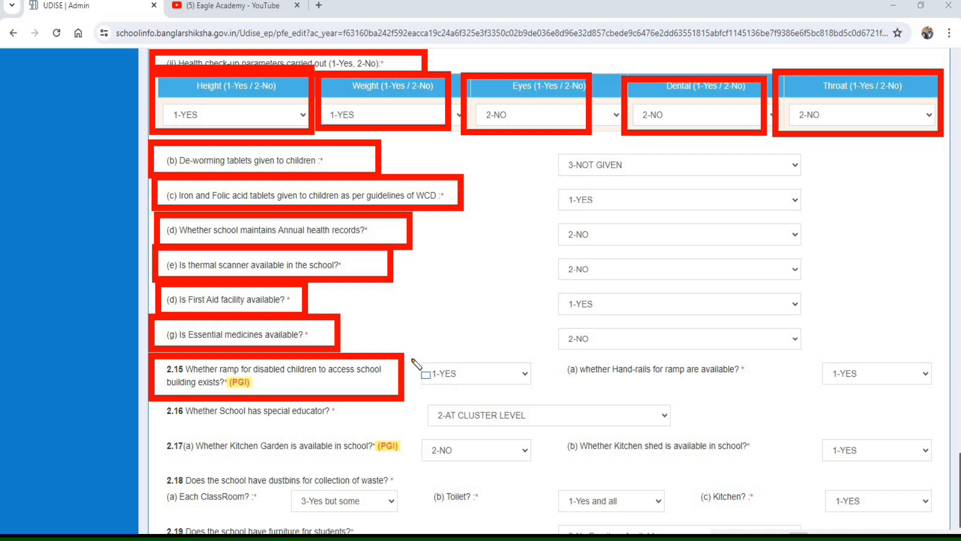
drag(409, 351, 543, 400)
mouse_move(554, 351)
mouse_down()
mouse_move(691, 391)
mouse_move(926, 389)
mouse_move(935, 396)
mouse_up()
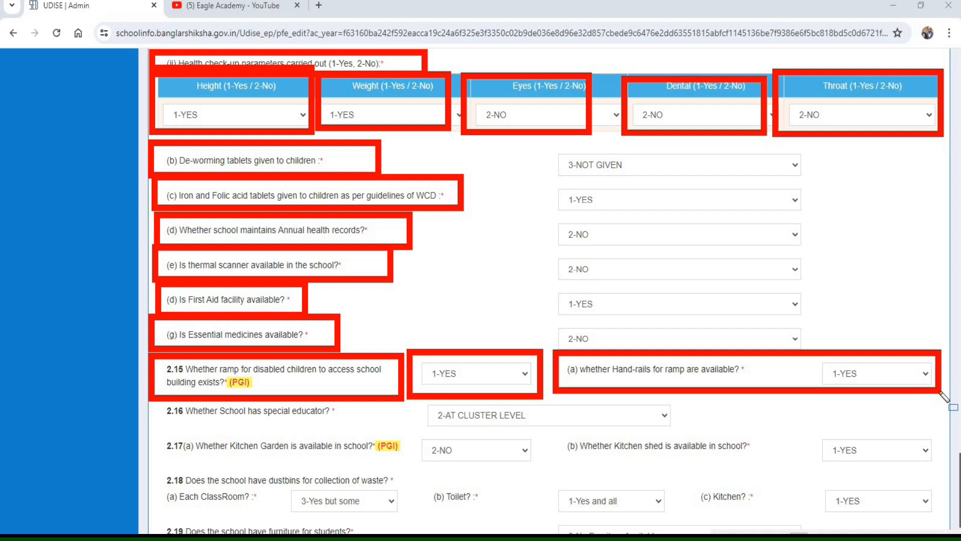
- Check the 2.16 special educator entry and the 2.17 kitchen garden and kitchen shed availability
mouse_move(153, 399)
mouse_down()
mouse_move(193, 435)
mouse_move(723, 439)
mouse_move(711, 434)
mouse_up()
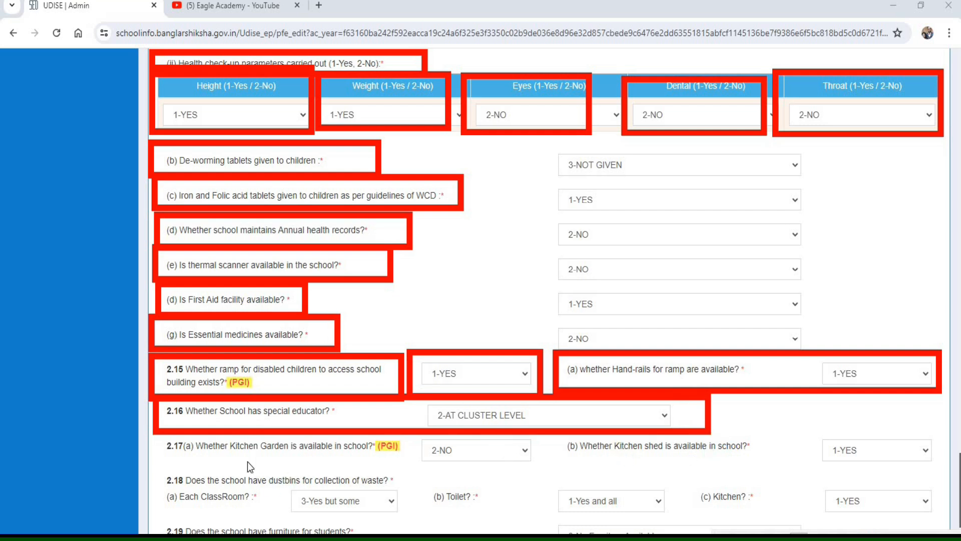
mouse_move(156, 430)
mouse_down()
mouse_move(183, 463)
mouse_move(295, 476)
mouse_move(544, 471)
mouse_up()
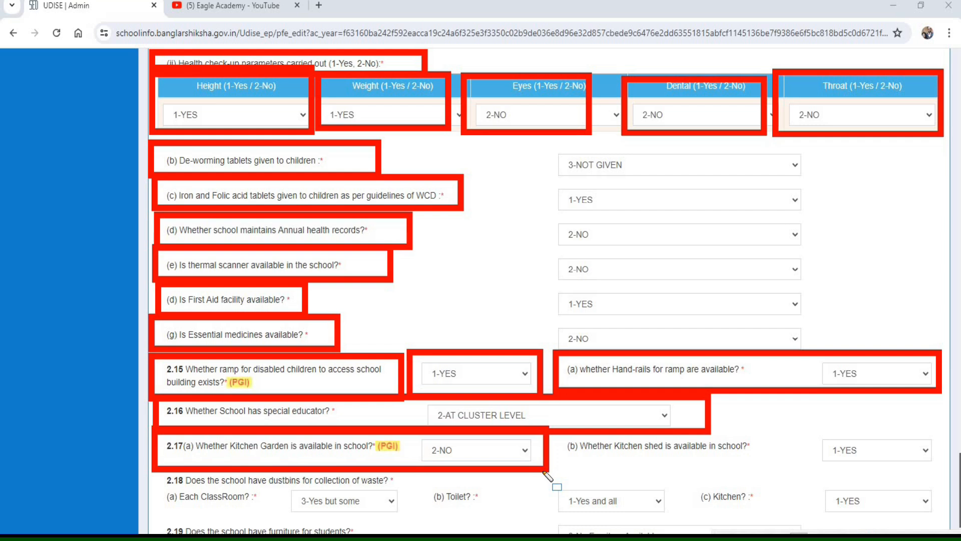
mouse_move(553, 433)
mouse_down()
mouse_move(585, 470)
mouse_move(942, 469)
mouse_up()
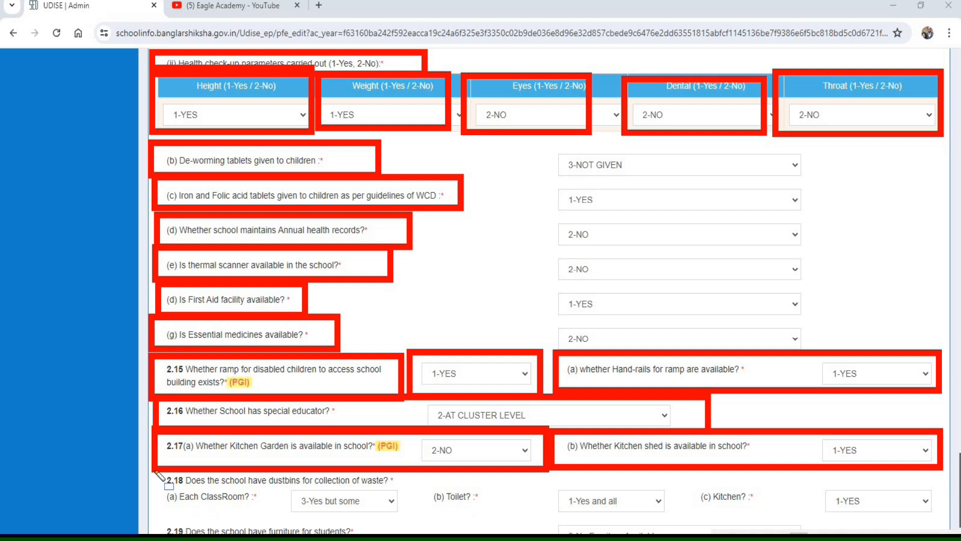
- Examine the 2.18 dustbin entries for each classroom, the toilet and the kitchen
mouse_move(153, 473)
mouse_down()
mouse_move(173, 503)
mouse_move(488, 523)
mouse_move(413, 529)
mouse_move(424, 525)
mouse_up()
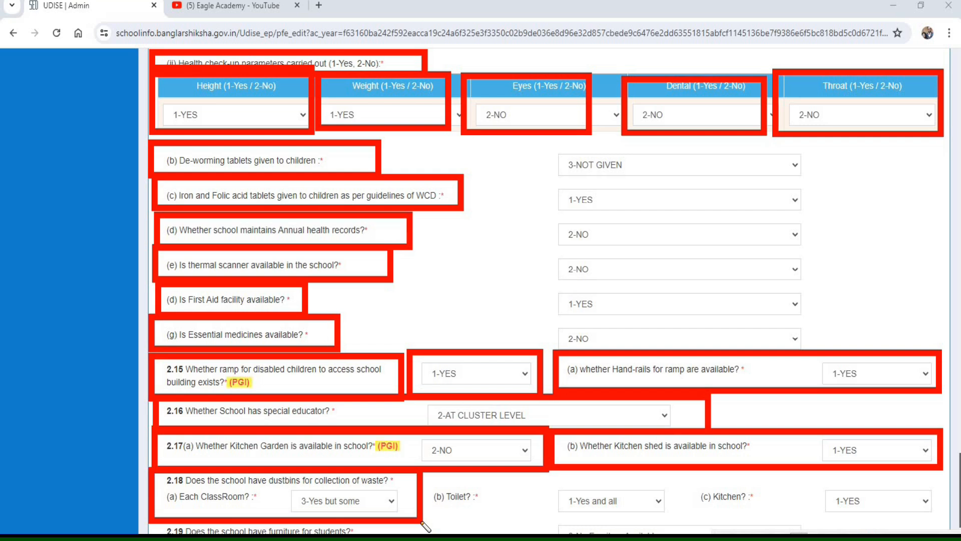
drag(430, 476, 522, 511)
drag(642, 517, 687, 521)
mouse_move(694, 476)
mouse_down()
mouse_move(734, 513)
mouse_move(940, 516)
mouse_up()
key(Escape)
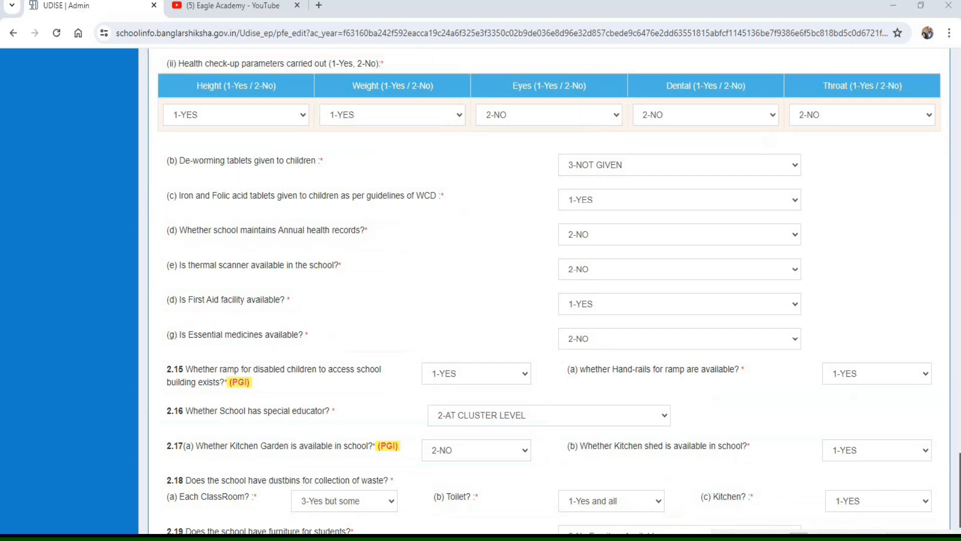
- Set the 2.19 furniture for students entry to 1-Yes for all and check the field for the number of students with furniture
scroll(549, 290, down, 3)
drag(149, 389, 385, 432)
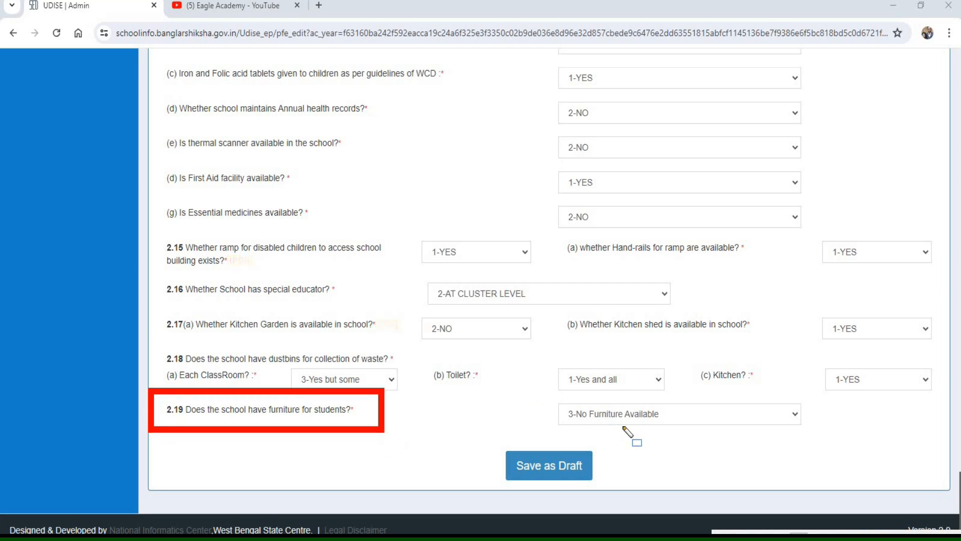
key(Escape)
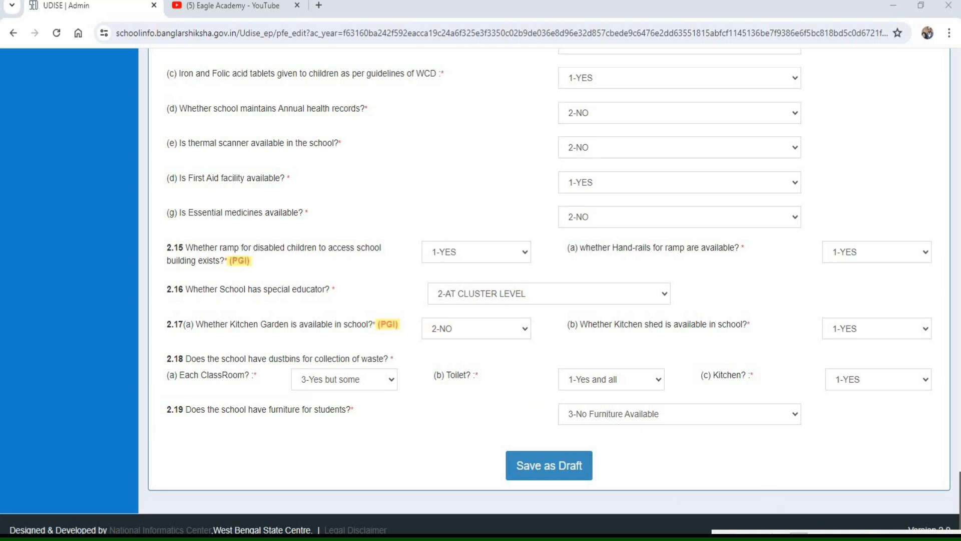
click(665, 415)
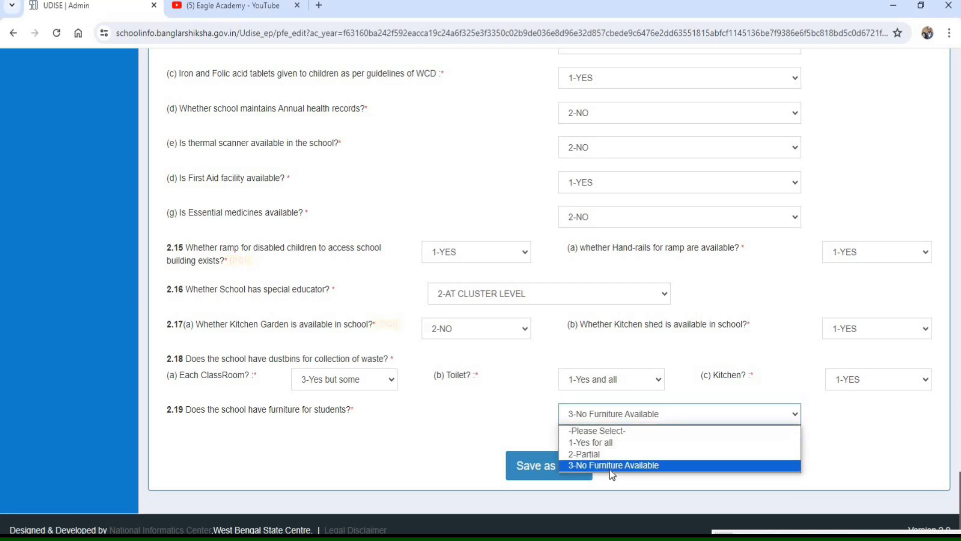
click(617, 444)
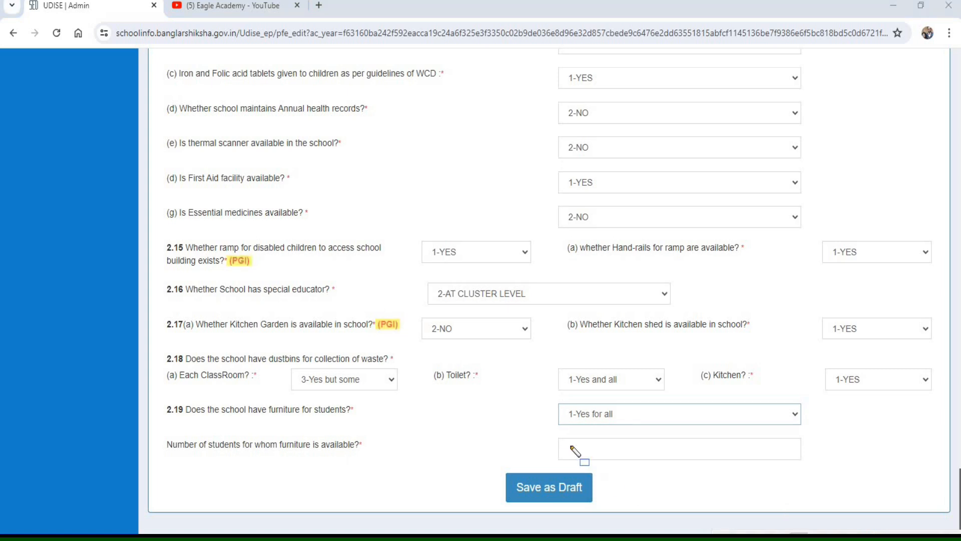
mouse_move(545, 425)
mouse_down()
mouse_move(778, 477)
mouse_move(825, 472)
mouse_up()
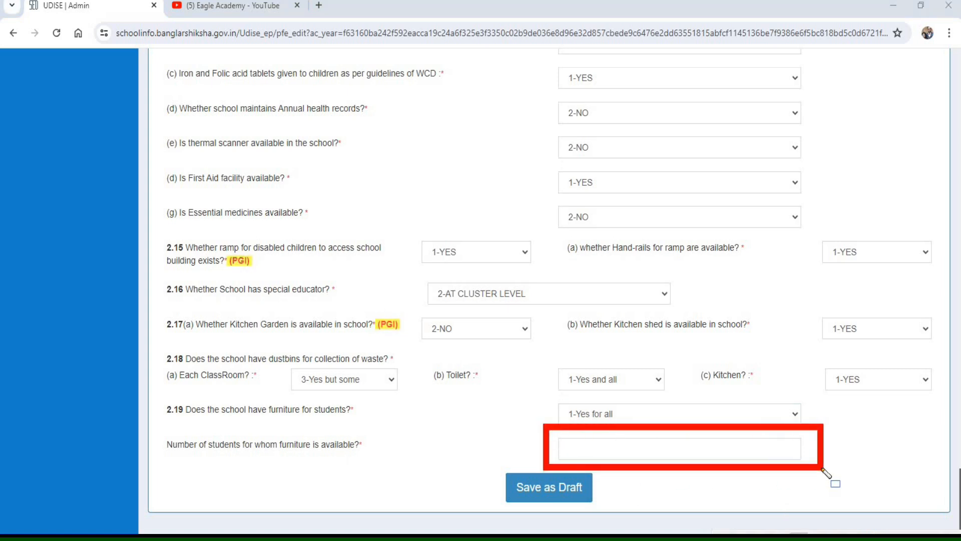
- Open Section 2 Part B, Physical Facilities, Equipment, Computer and Digital initiatives, for data entry
mouse_move(221, 326)
mouse_down()
mouse_move(258, 360)
mouse_move(519, 369)
mouse_move(650, 343)
mouse_move(853, 348)
mouse_up()
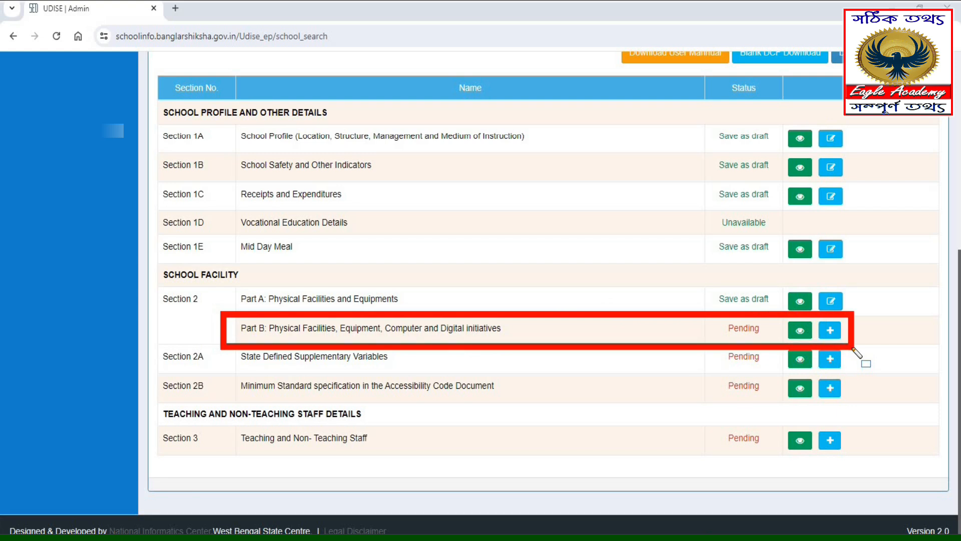
key(Escape)
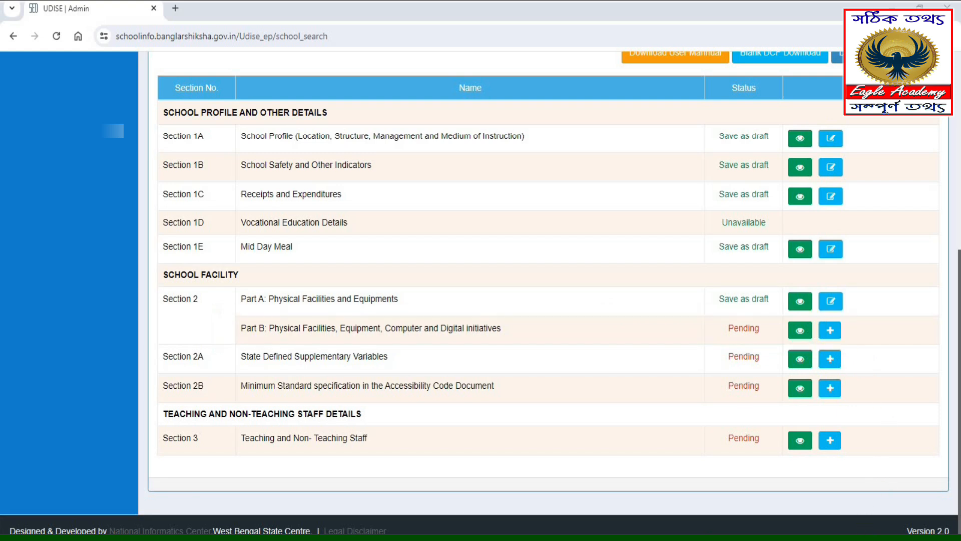
click(831, 330)
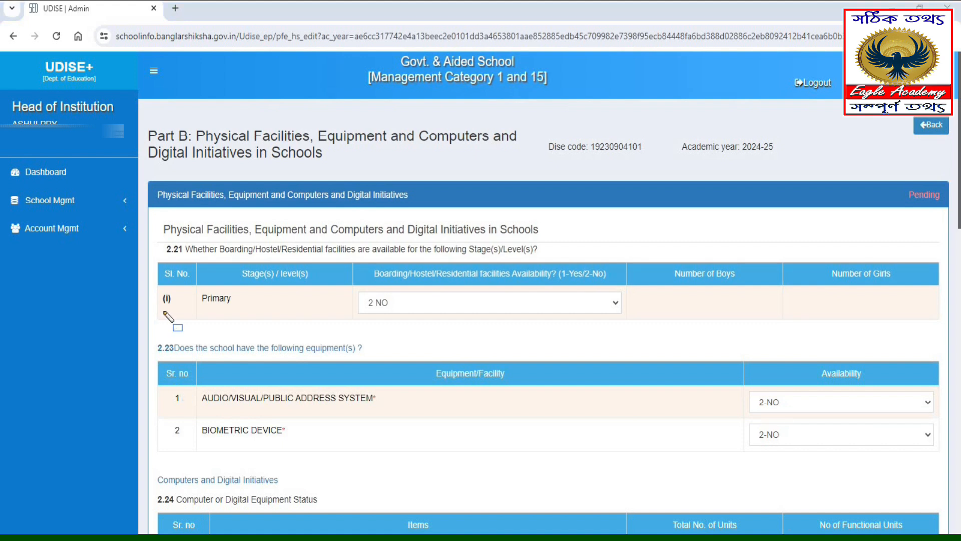
- Check the 2.21 boarding, hostel or residential facility entry for the Primary stage, including the boys and girls columns
mouse_move(153, 231)
mouse_down()
mouse_move(248, 261)
mouse_move(545, 263)
mouse_up()
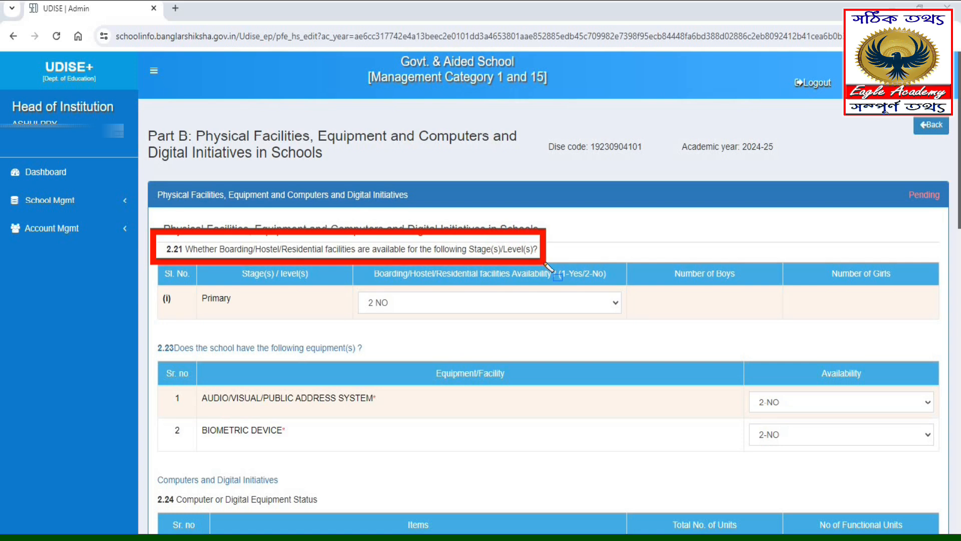
drag(546, 264, 585, 264)
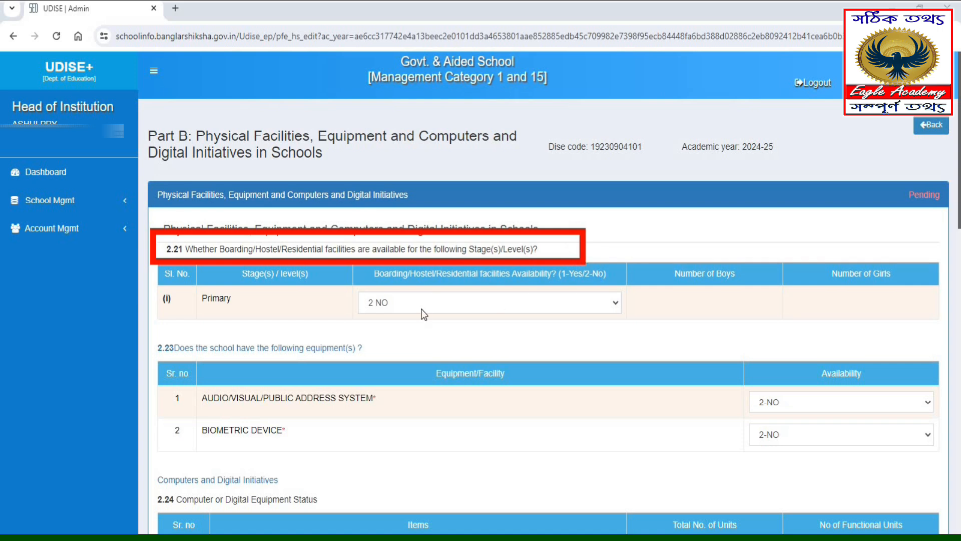
mouse_move(148, 280)
mouse_down()
mouse_move(407, 328)
mouse_move(636, 325)
mouse_up()
mouse_move(649, 259)
mouse_down()
mouse_move(749, 335)
mouse_move(775, 333)
mouse_move(768, 320)
mouse_up()
drag(804, 261, 917, 317)
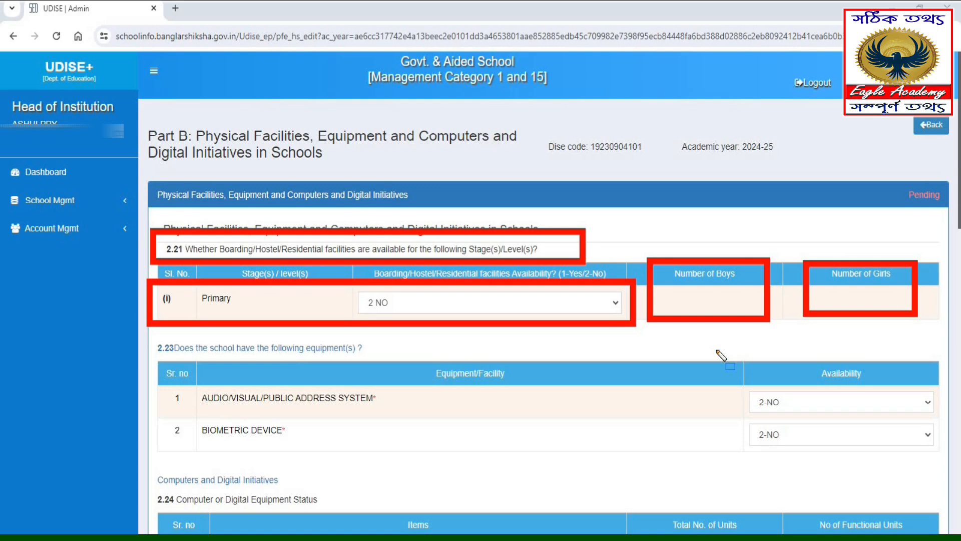
- Check the 2.23 equipment availability entries for the audio/visual/public address system and the biometric device
mouse_move(147, 331)
mouse_down()
mouse_move(180, 371)
mouse_move(382, 373)
mouse_move(414, 362)
mouse_up()
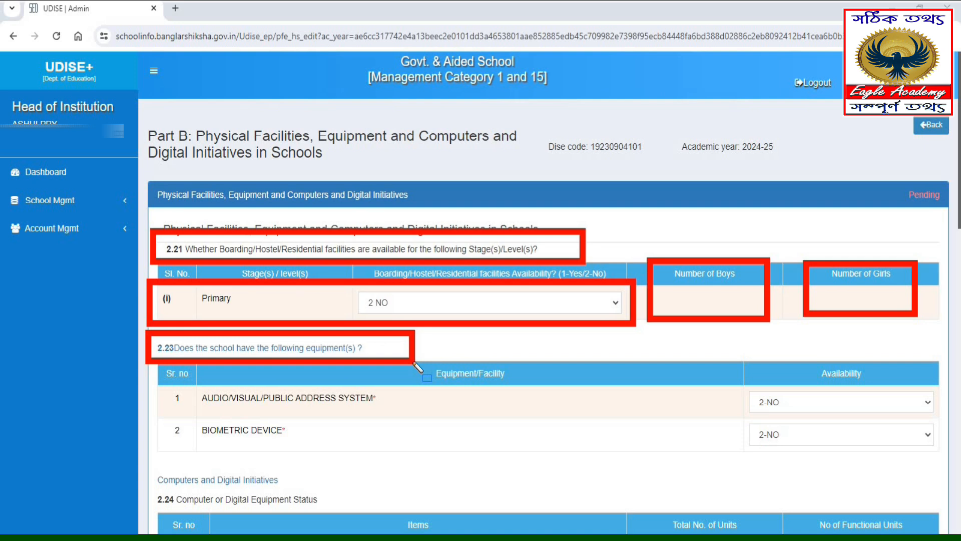
drag(154, 376, 414, 415)
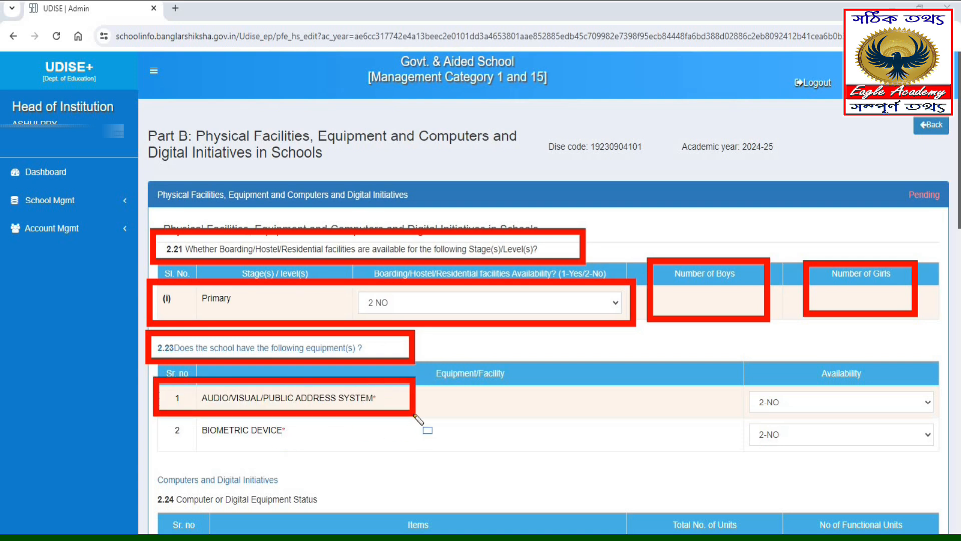
mouse_move(155, 409)
mouse_down()
mouse_move(185, 453)
mouse_move(303, 456)
mouse_up()
drag(373, 452, 380, 451)
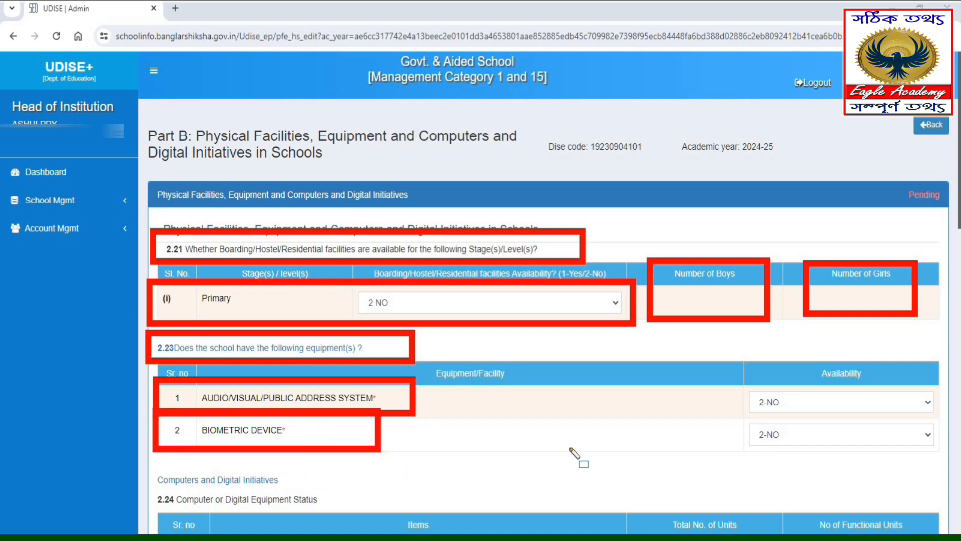
drag(929, 448, 943, 455)
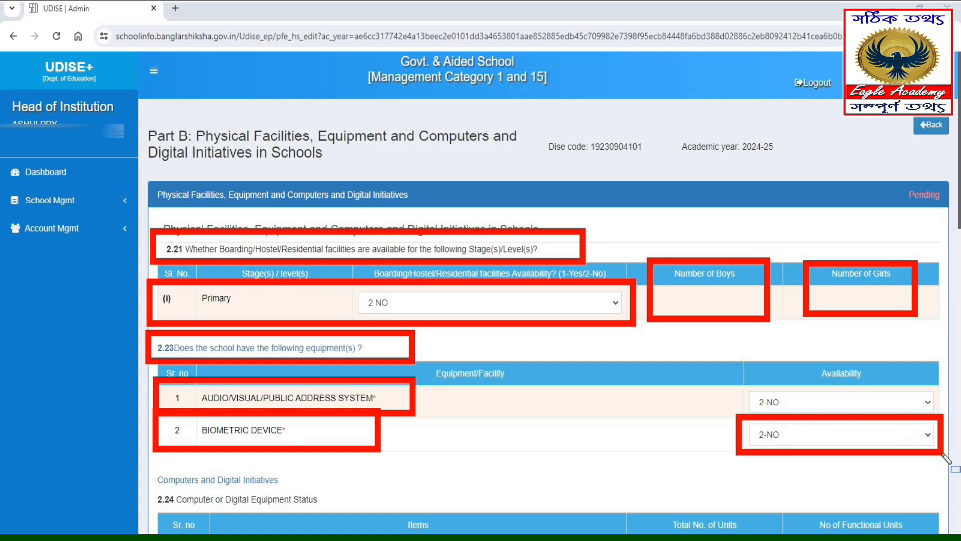
- Examine the 2.24 digital equipment items from desktop computers, laptops and tablets to integrated teaching PCs and digital boards
scroll(546, 340, down, 6)
mouse_move(145, 78)
mouse_down()
mouse_move(252, 138)
mouse_move(368, 134)
mouse_up()
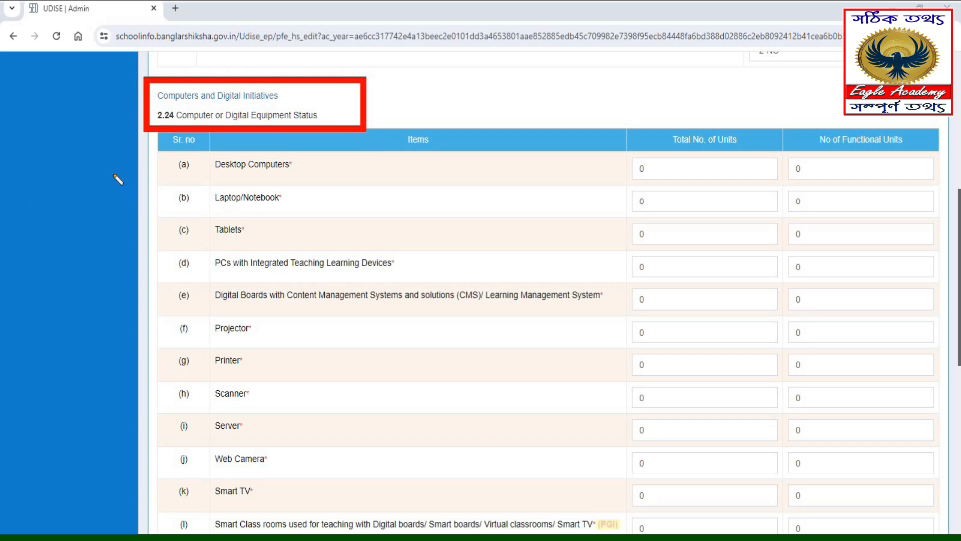
mouse_move(159, 152)
mouse_down()
mouse_move(235, 183)
mouse_move(334, 179)
mouse_up()
drag(157, 181, 342, 210)
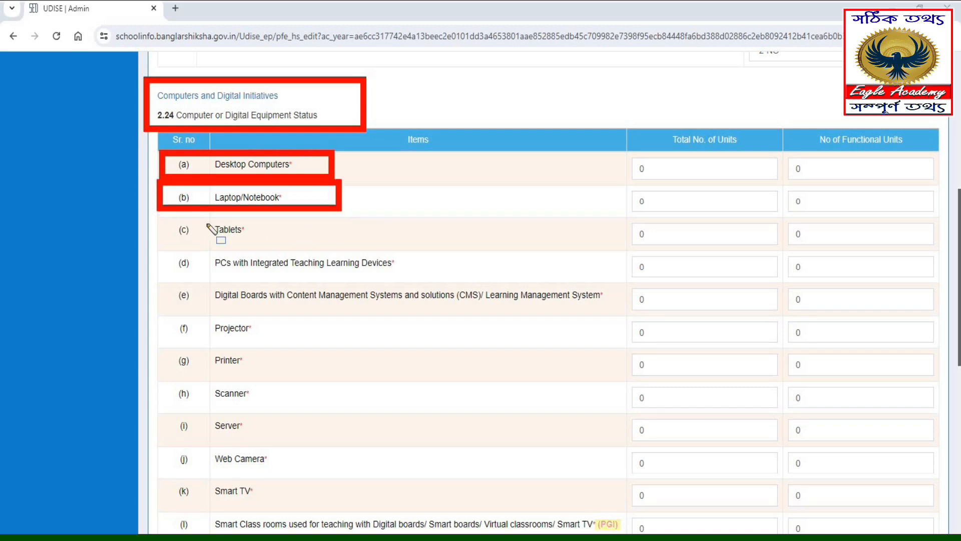
mouse_move(159, 215)
mouse_down()
mouse_move(333, 260)
mouse_move(319, 250)
mouse_up()
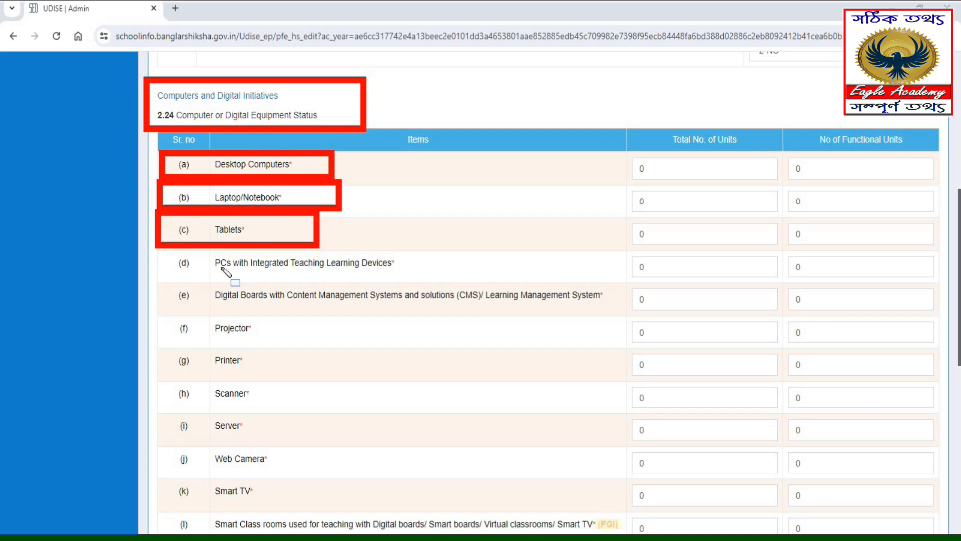
mouse_move(162, 248)
mouse_down()
mouse_move(311, 279)
mouse_move(431, 279)
mouse_up()
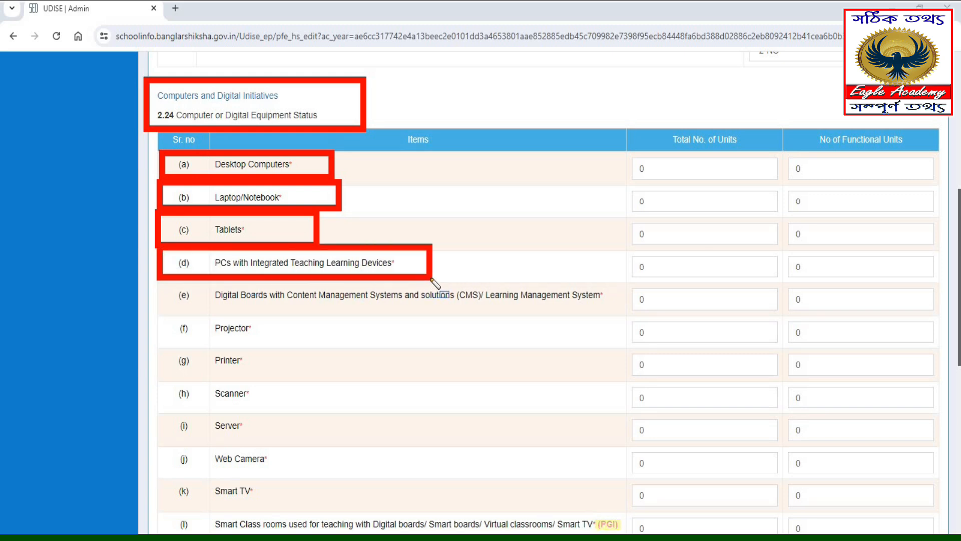
mouse_move(161, 282)
mouse_down()
mouse_move(169, 301)
mouse_move(365, 328)
mouse_move(627, 325)
mouse_move(632, 312)
mouse_up()
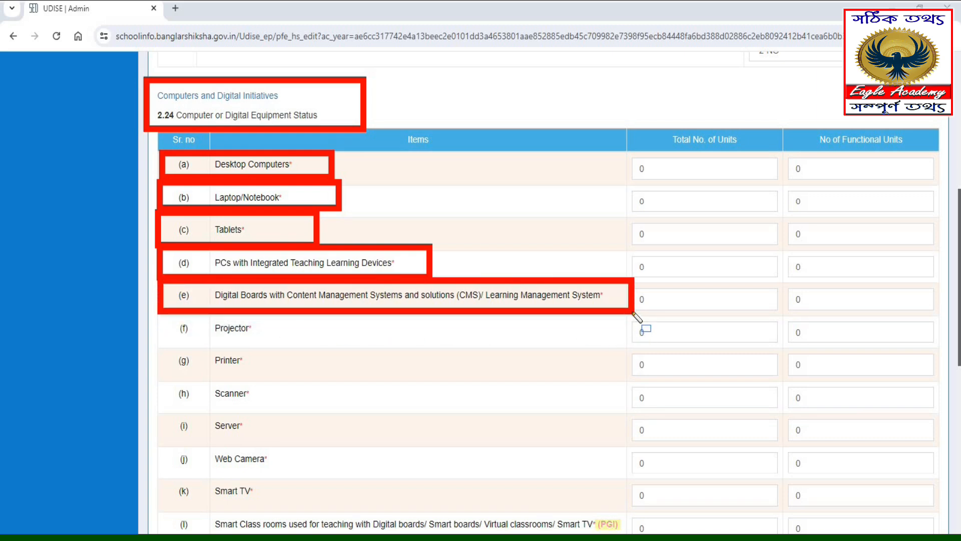
- Examine the 2.24 items from projector, printer, scanner and server to web camera and Smart TV, along with the total units column
drag(168, 307, 304, 345)
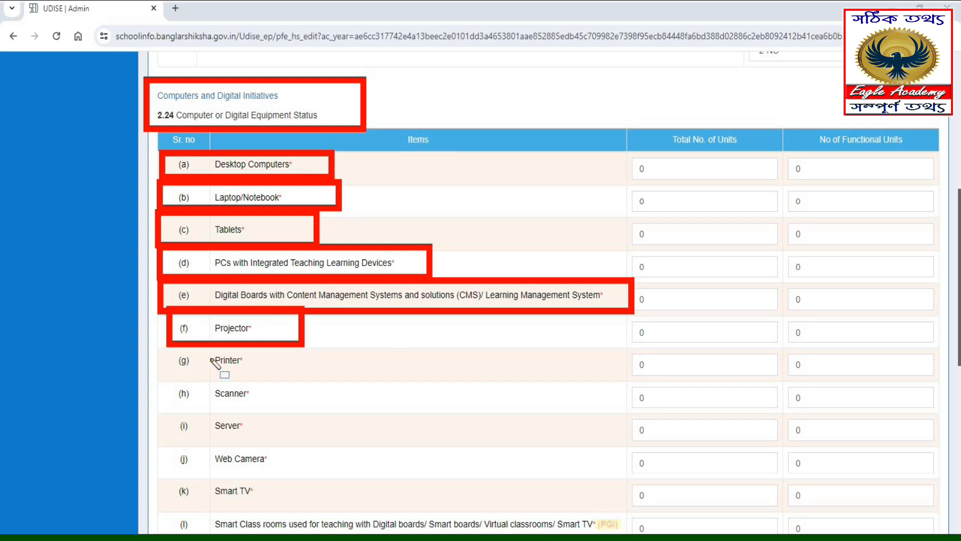
drag(163, 345, 296, 376)
drag(168, 378, 202, 411)
drag(298, 423, 300, 403)
drag(162, 407, 297, 442)
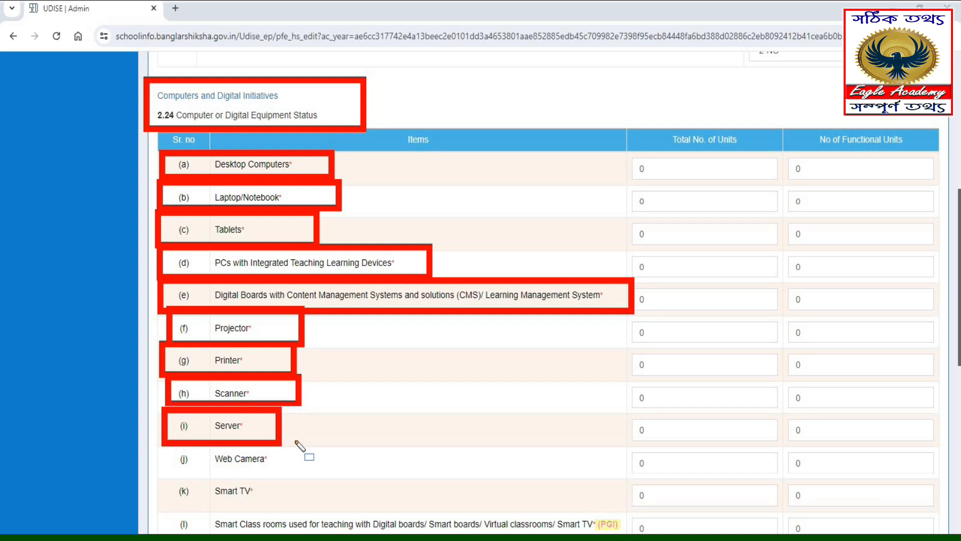
drag(163, 445, 320, 481)
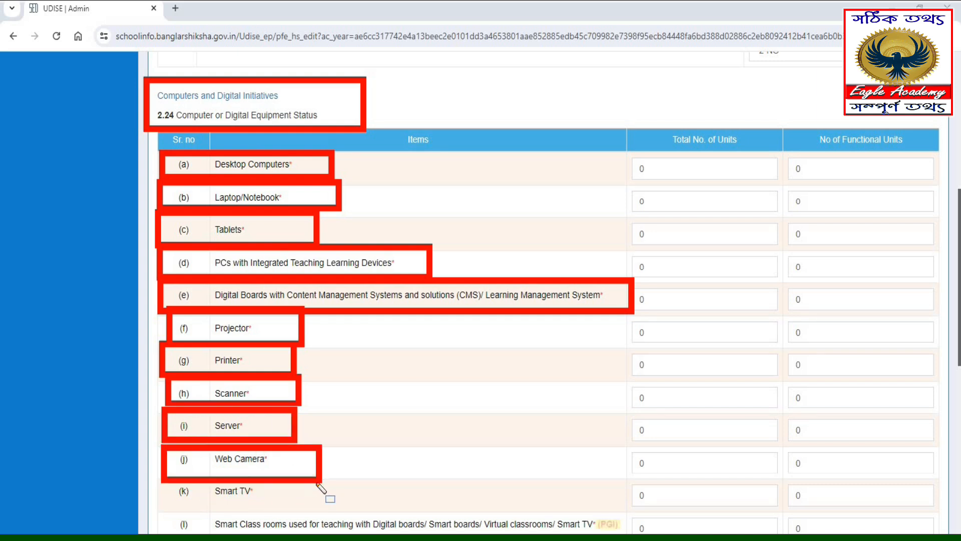
mouse_move(173, 481)
mouse_down()
mouse_move(208, 507)
mouse_move(329, 514)
mouse_up()
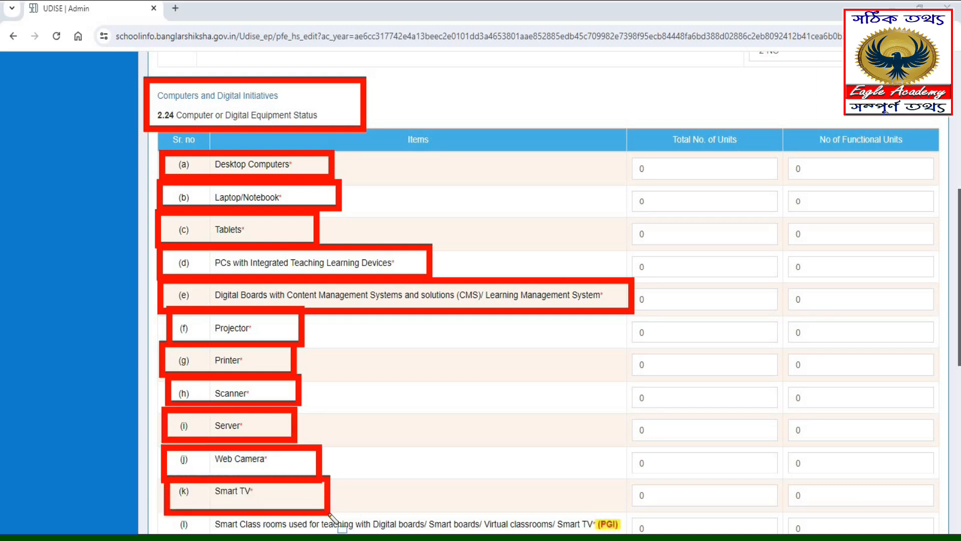
mouse_move(623, 132)
mouse_down()
mouse_move(731, 377)
mouse_move(778, 455)
mouse_up()
mouse_move(790, 488)
mouse_down()
mouse_move(792, 523)
mouse_move(786, 511)
mouse_up()
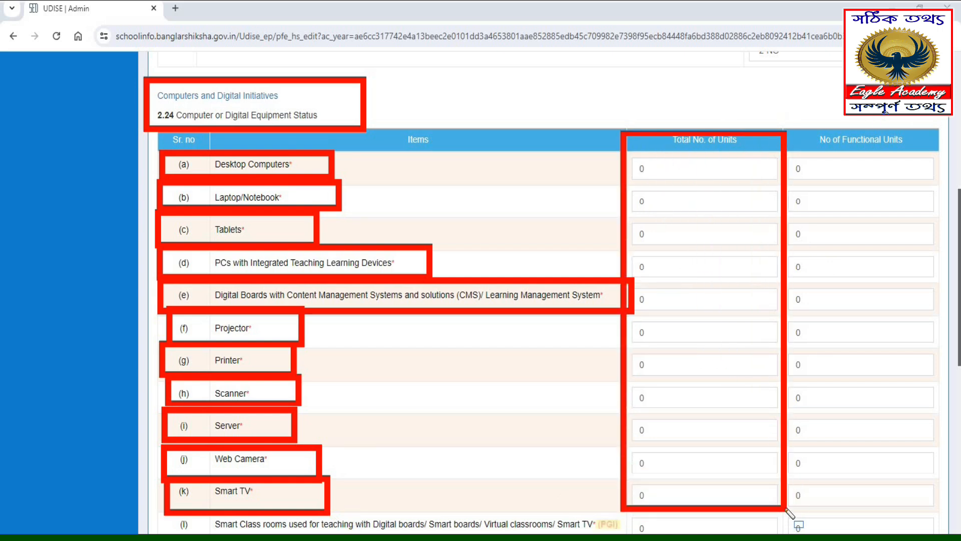
- Check the remaining 2.24 items for smart classrooms, mobile phones used for teaching and generator/invertor/UPS
scroll(910, 526, down, 8)
mouse_move(162, 55)
mouse_down()
mouse_move(648, 99)
mouse_move(638, 96)
mouse_up()
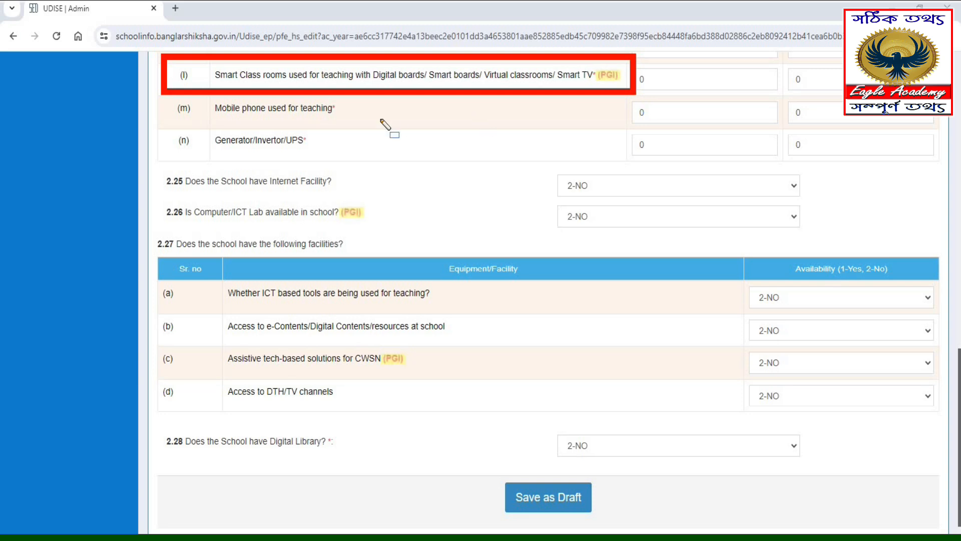
mouse_move(163, 96)
mouse_down()
mouse_move(246, 123)
mouse_move(394, 129)
mouse_up()
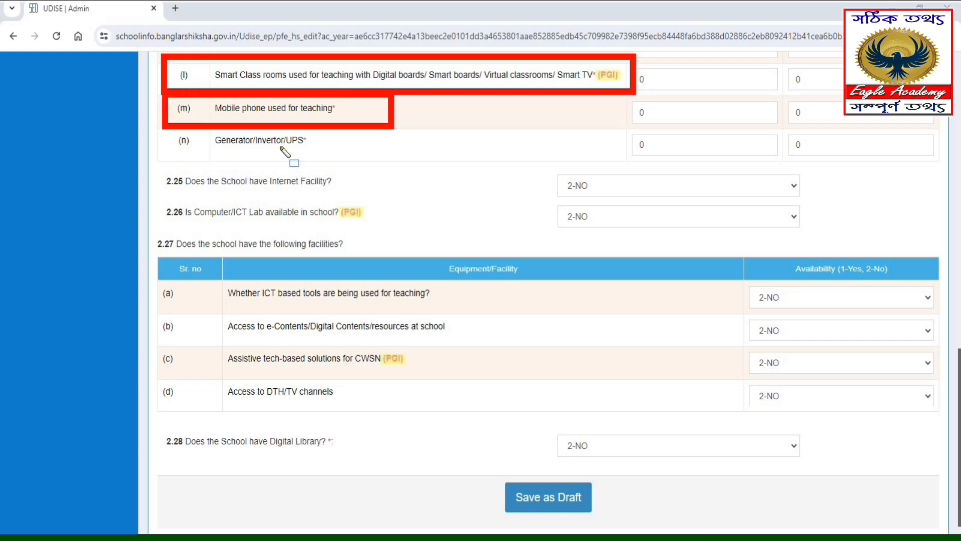
drag(163, 123, 351, 162)
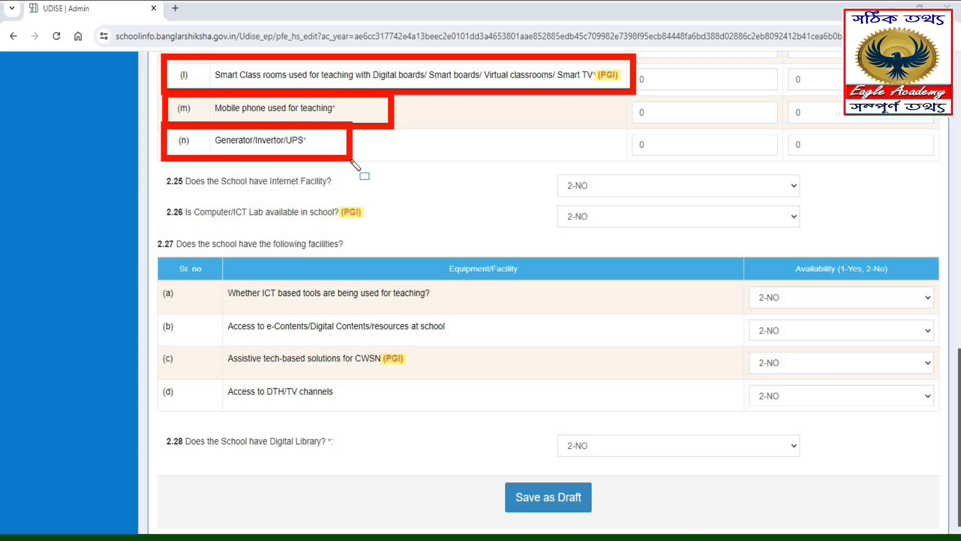
drag(616, 129, 719, 151)
- Check the 2.25 internet facility and the 2.26 Computer/ICT Lab availability entries
drag(157, 166, 829, 197)
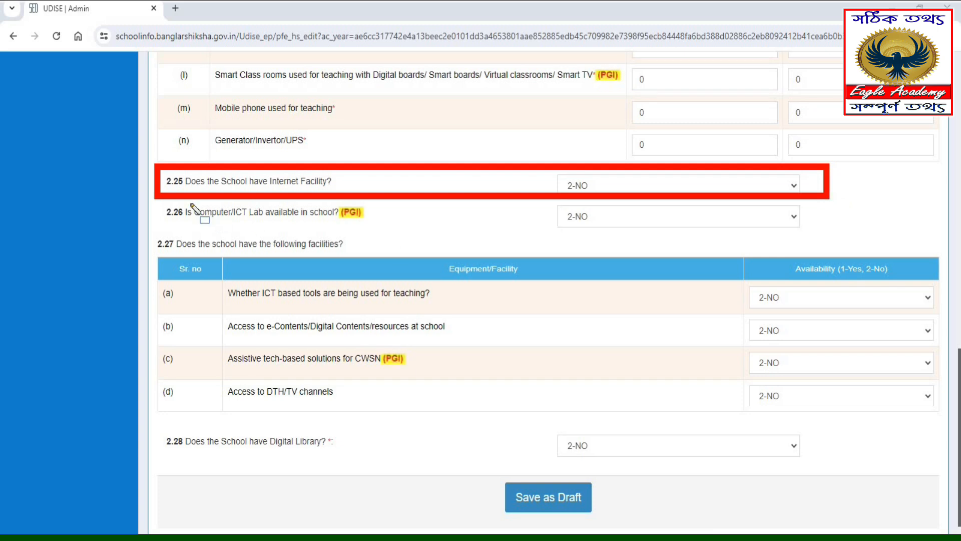
drag(183, 216, 151, 191)
mouse_move(296, 233)
mouse_down()
mouse_move(425, 231)
mouse_move(506, 245)
mouse_move(828, 238)
mouse_up()
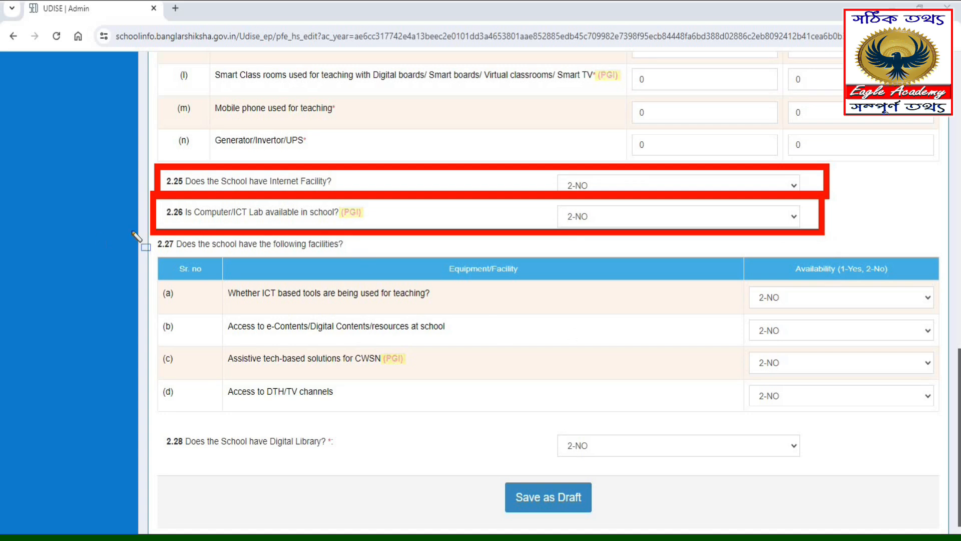
- Examine the 2.27 facilities: ICT based teaching tools, e-contents access, assistive tech for CWSN and DTH/TV channel access
mouse_move(157, 232)
mouse_down()
mouse_move(179, 264)
mouse_move(373, 274)
mouse_move(367, 259)
mouse_up()
mouse_move(209, 279)
mouse_down()
mouse_move(410, 310)
mouse_move(468, 306)
mouse_up()
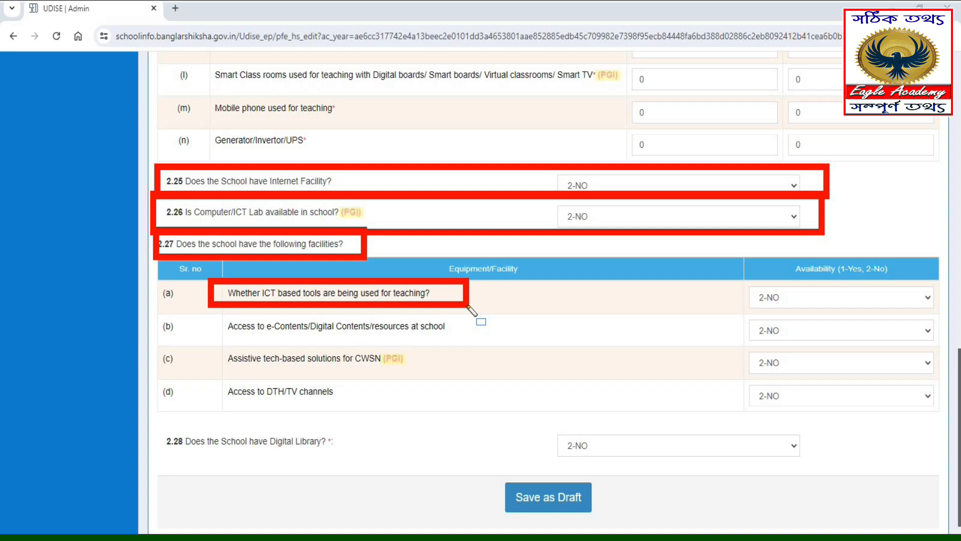
mouse_move(206, 307)
mouse_down()
mouse_move(247, 337)
mouse_move(468, 341)
mouse_up()
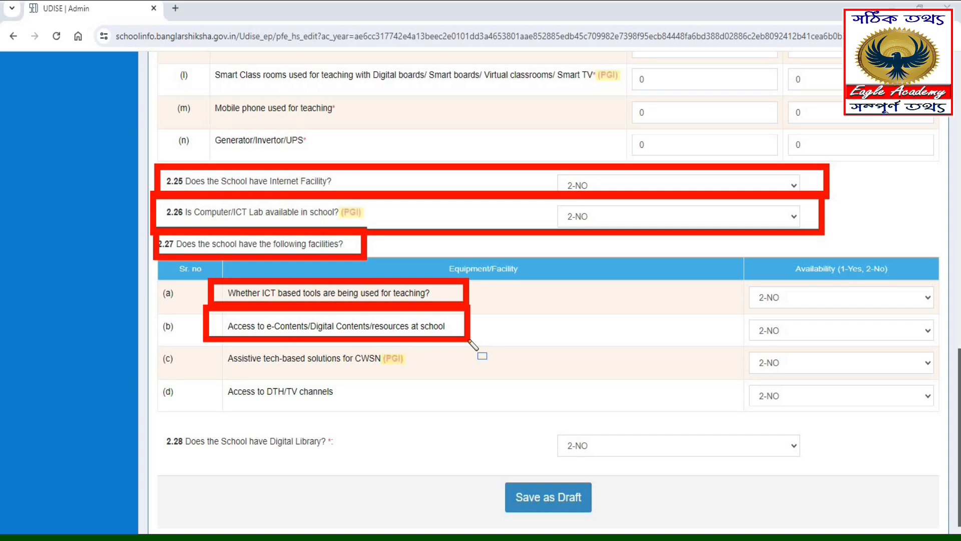
drag(469, 340, 471, 342)
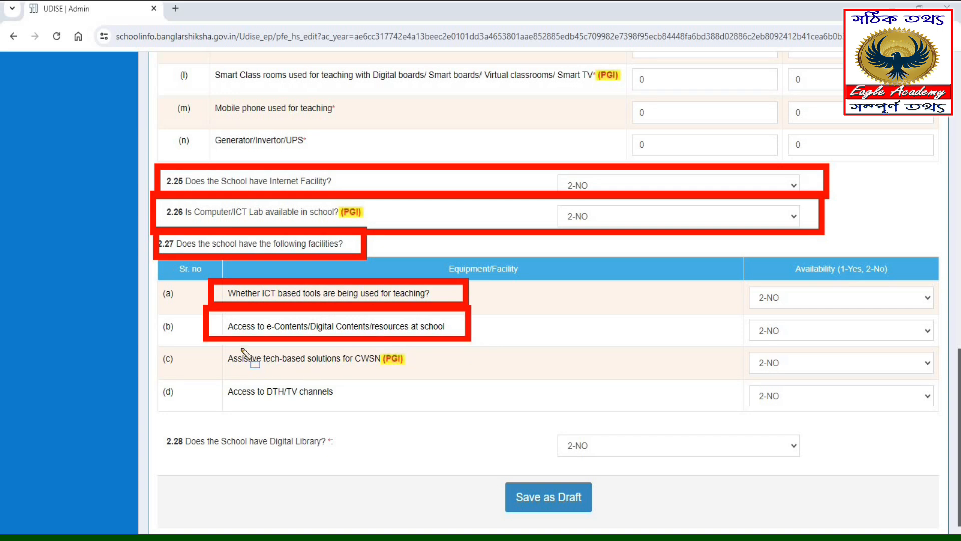
mouse_move(205, 341)
mouse_down()
mouse_move(323, 373)
mouse_move(444, 376)
mouse_up()
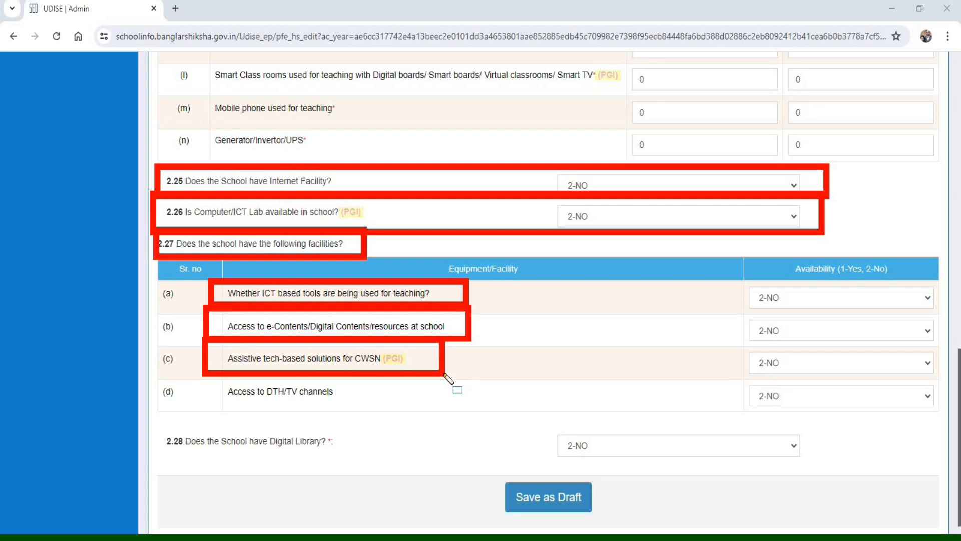
mouse_move(201, 375)
mouse_down()
mouse_move(404, 439)
mouse_move(372, 415)
mouse_up()
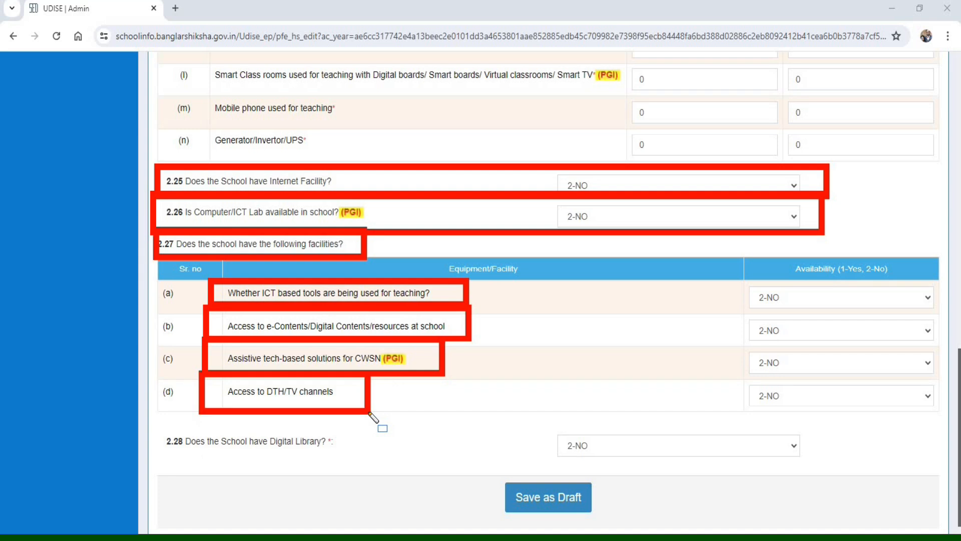
- Check the 2.28 Digital Library entry and save the Section 2 Part B data as a draft
drag(153, 430, 364, 464)
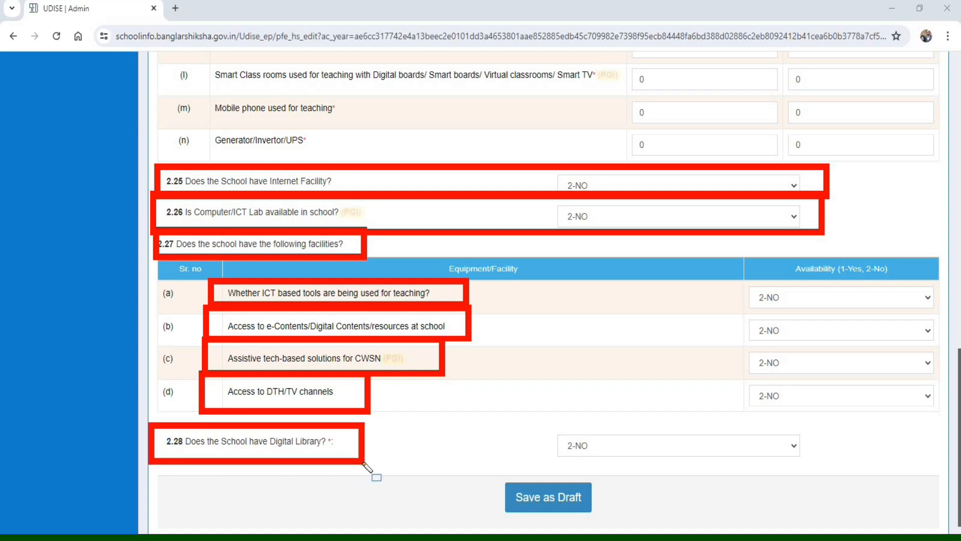
mouse_move(538, 420)
mouse_down()
mouse_move(637, 463)
mouse_move(807, 458)
mouse_move(837, 473)
mouse_up()
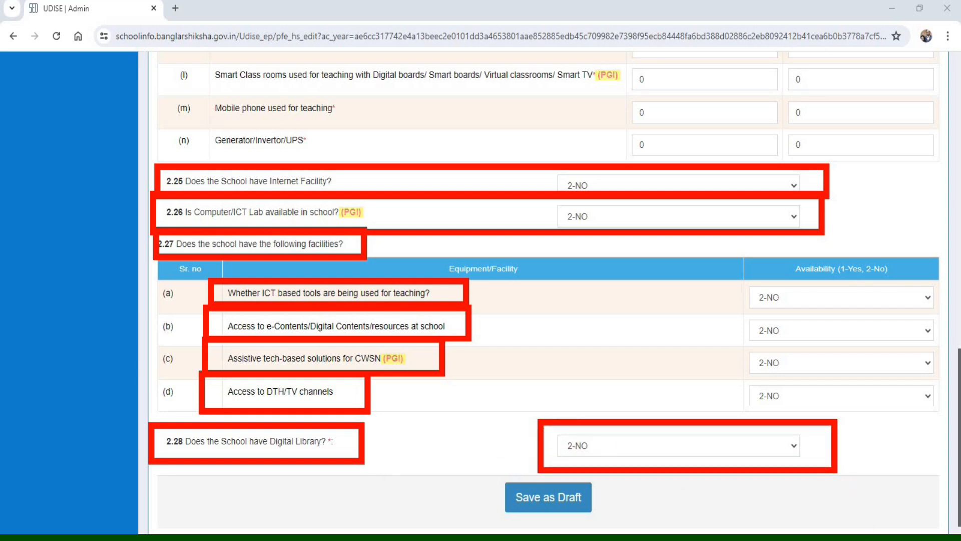
key(Escape)
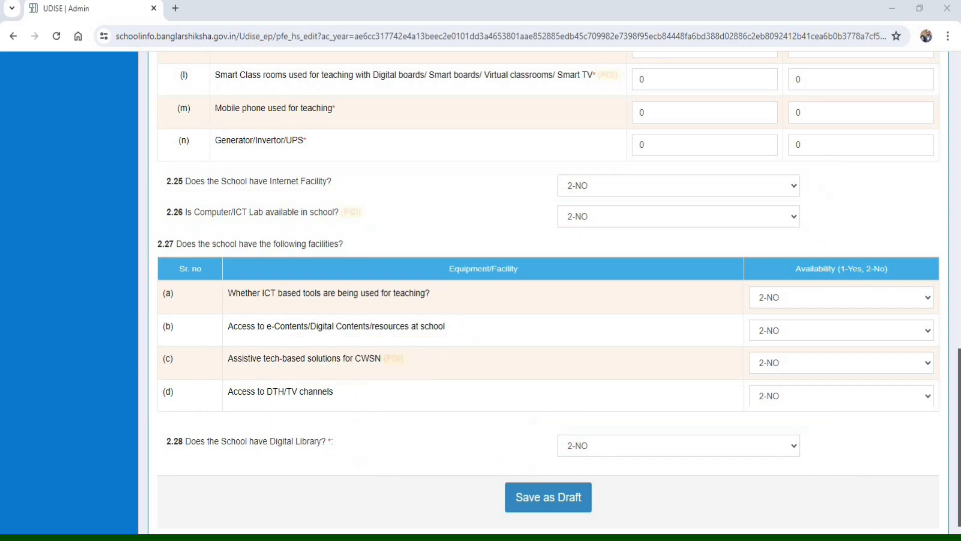
click(548, 506)
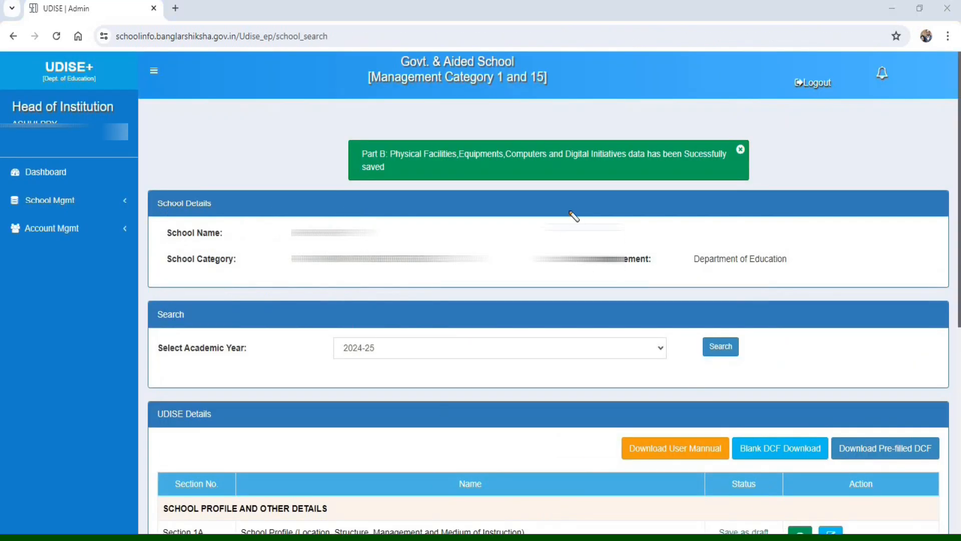
- Locate Section 2A, State Defined Supplementary Variables, in the UDISE section list and open it for data entry
mouse_move(321, 125)
mouse_down()
mouse_move(421, 182)
mouse_move(567, 190)
mouse_up()
drag(709, 194, 780, 190)
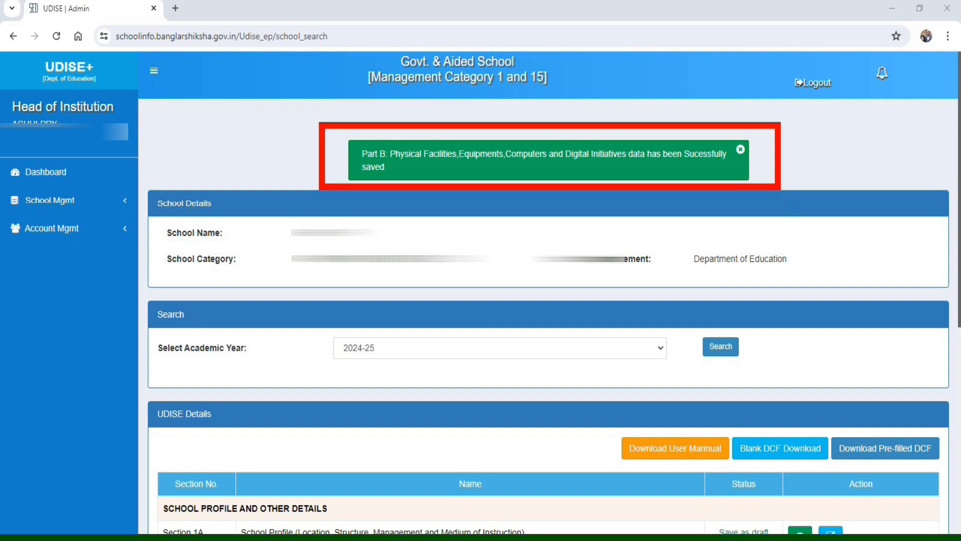
scroll(156, 346, down, 8)
mouse_move(151, 343)
mouse_down()
mouse_move(165, 363)
mouse_move(328, 380)
mouse_move(424, 373)
mouse_up()
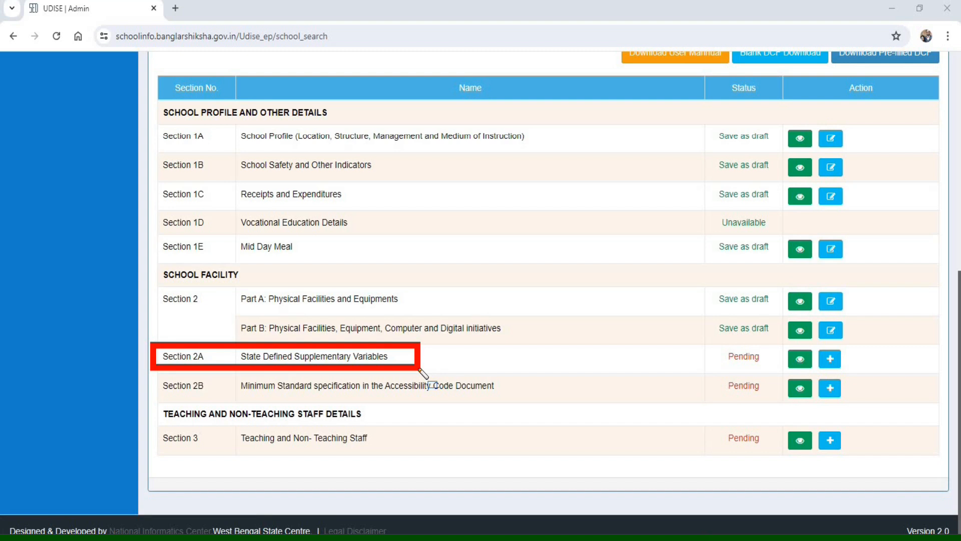
mouse_move(702, 341)
mouse_down()
mouse_move(719, 360)
mouse_move(831, 375)
mouse_up()
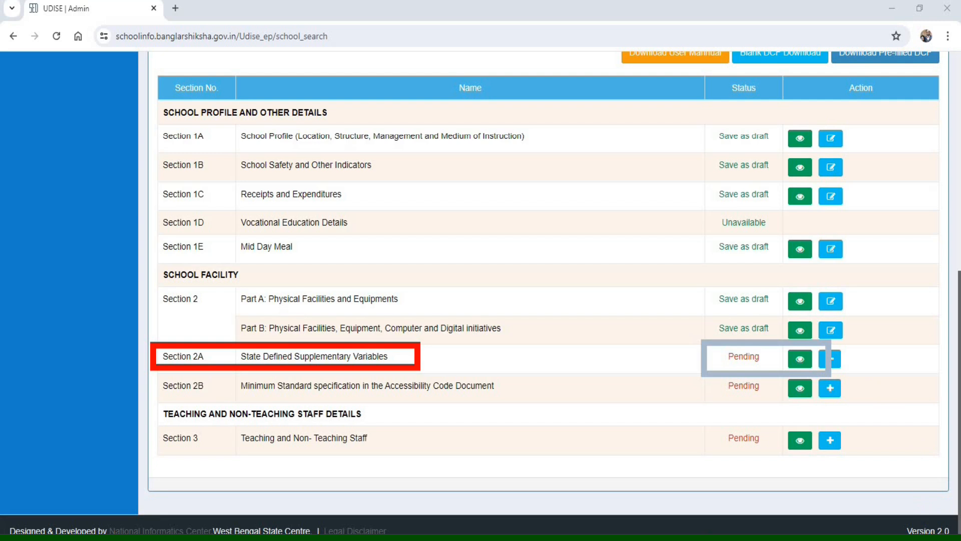
key(Escape)
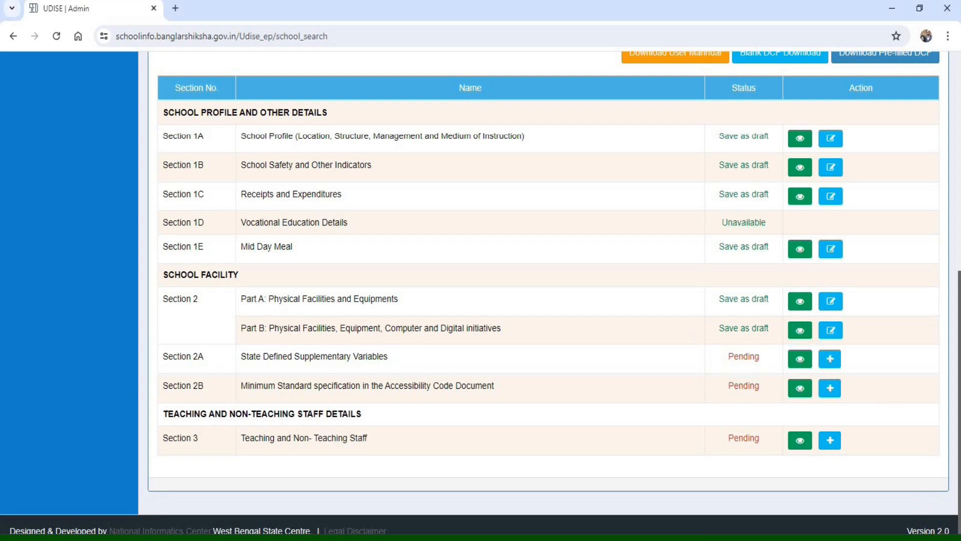
key(ctrl+alt+d)
- Examine items 1 to 6 of Section 2A: previous DISE code, ACRs sanctioned and completed, mouza name, JL number and plot number
mouse_move(229, 79)
mouse_down()
mouse_move(331, 120)
mouse_move(483, 137)
mouse_move(719, 133)
mouse_move(785, 119)
mouse_up()
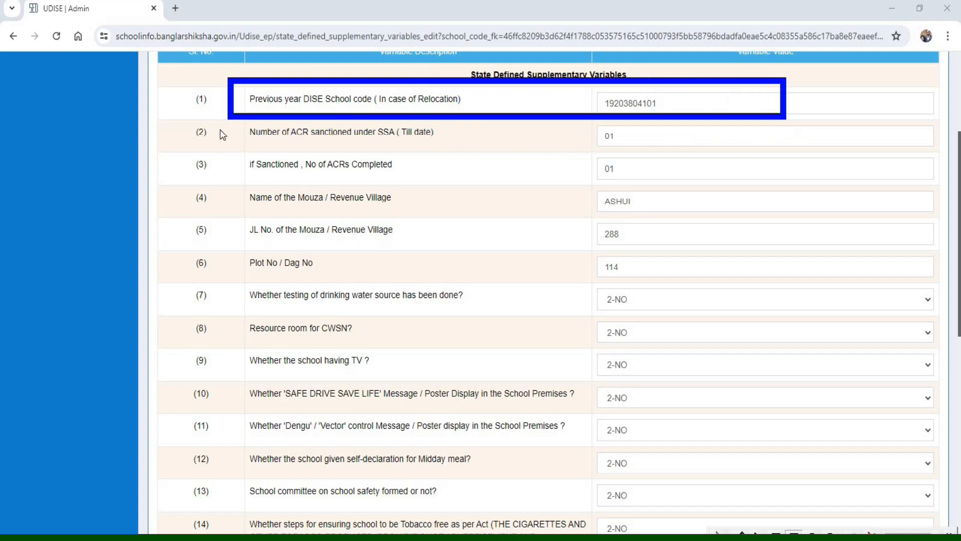
mouse_move(239, 121)
mouse_down()
mouse_move(366, 161)
mouse_move(705, 154)
mouse_up()
mouse_move(240, 149)
mouse_down()
mouse_move(401, 194)
mouse_move(711, 188)
mouse_up()
mouse_move(239, 186)
mouse_down()
mouse_move(311, 215)
mouse_move(429, 212)
mouse_up()
drag(234, 214, 429, 249)
mouse_move(234, 247)
mouse_down()
mouse_move(288, 278)
mouse_move(379, 276)
mouse_up()
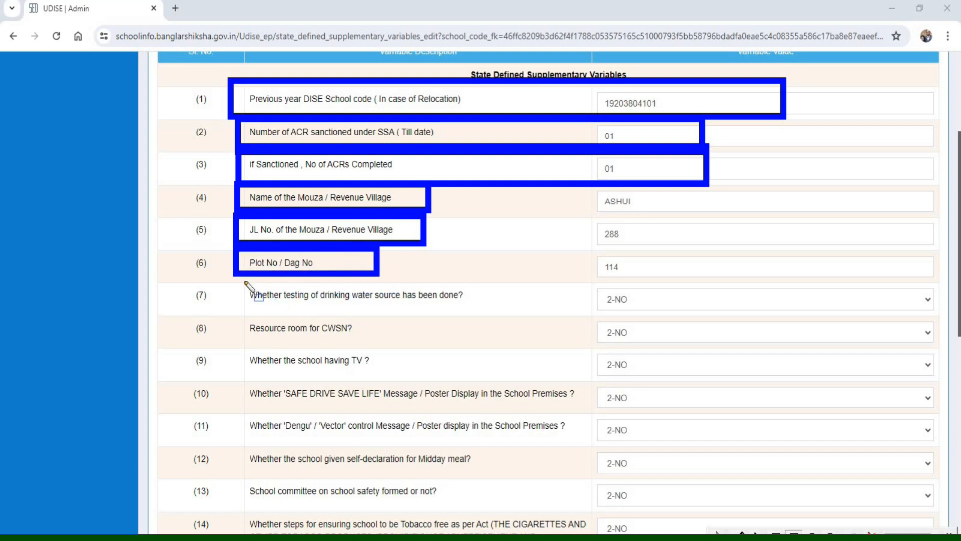
- Review items 7 to 12, from drinking water testing, CWSN resource room and TV to poster displays and the Midday meal self-declaration
mouse_move(229, 275)
mouse_down()
mouse_move(400, 323)
mouse_move(502, 310)
mouse_up()
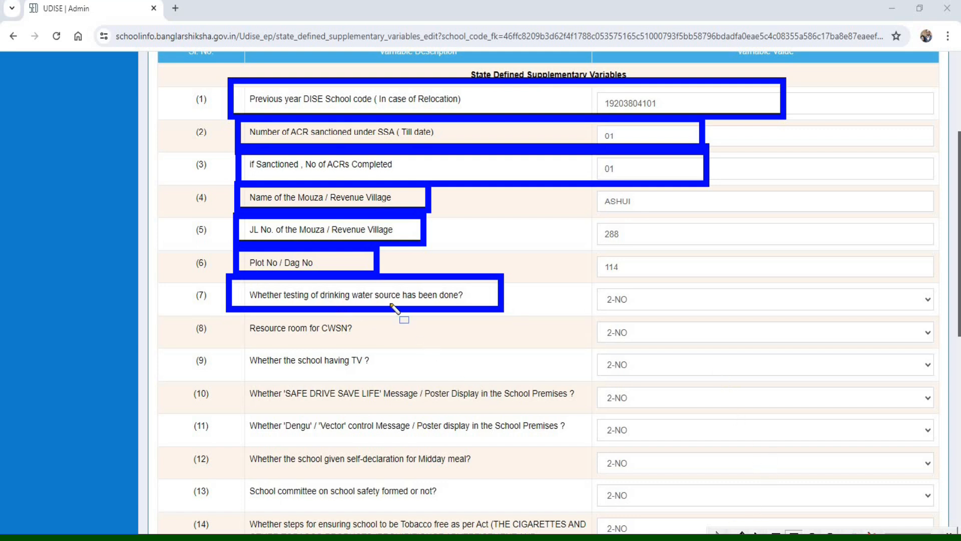
mouse_move(232, 314)
mouse_down()
mouse_move(330, 345)
mouse_move(408, 342)
mouse_up()
mouse_move(227, 340)
mouse_down()
mouse_move(279, 383)
mouse_move(435, 378)
mouse_up()
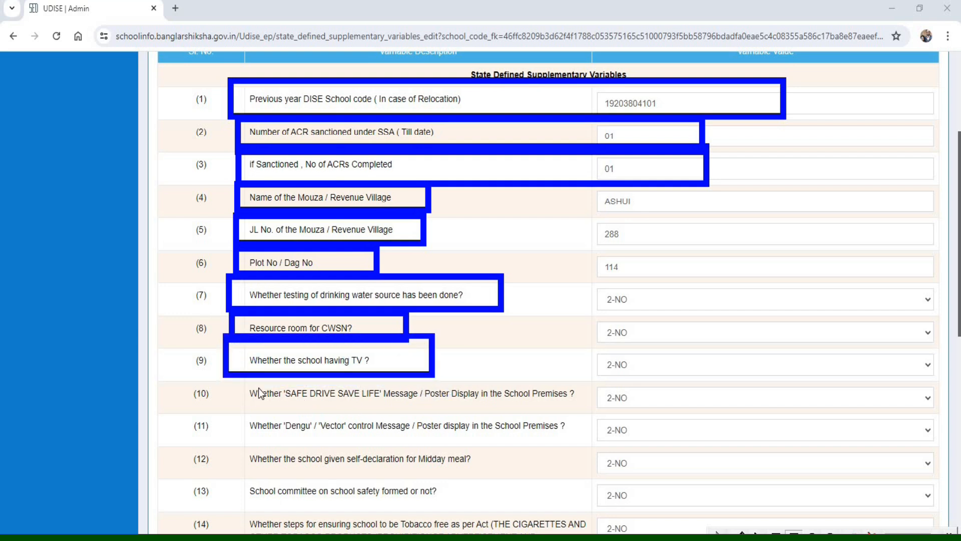
mouse_move(230, 372)
mouse_down()
mouse_move(275, 405)
mouse_move(603, 417)
mouse_move(595, 413)
mouse_up()
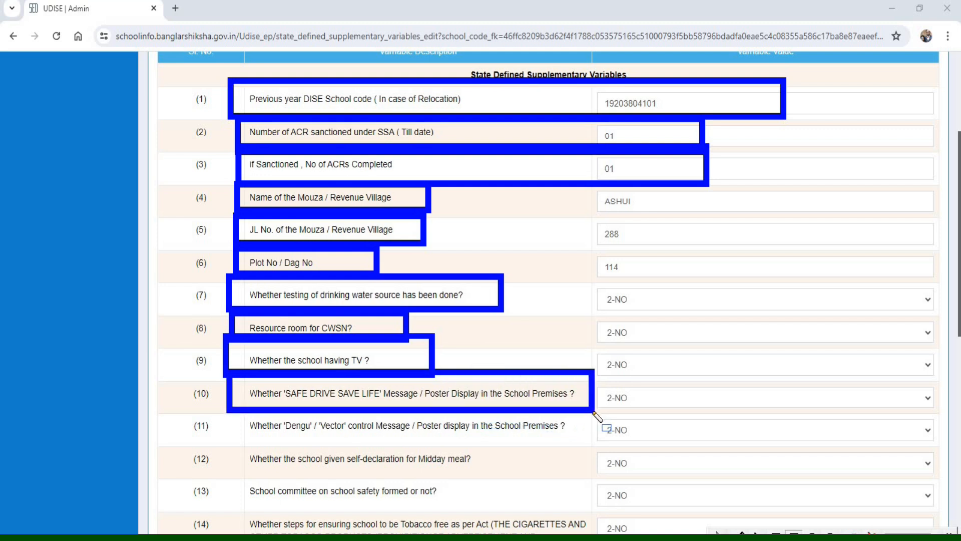
mouse_move(228, 410)
mouse_down()
mouse_move(401, 467)
mouse_move(600, 449)
mouse_up()
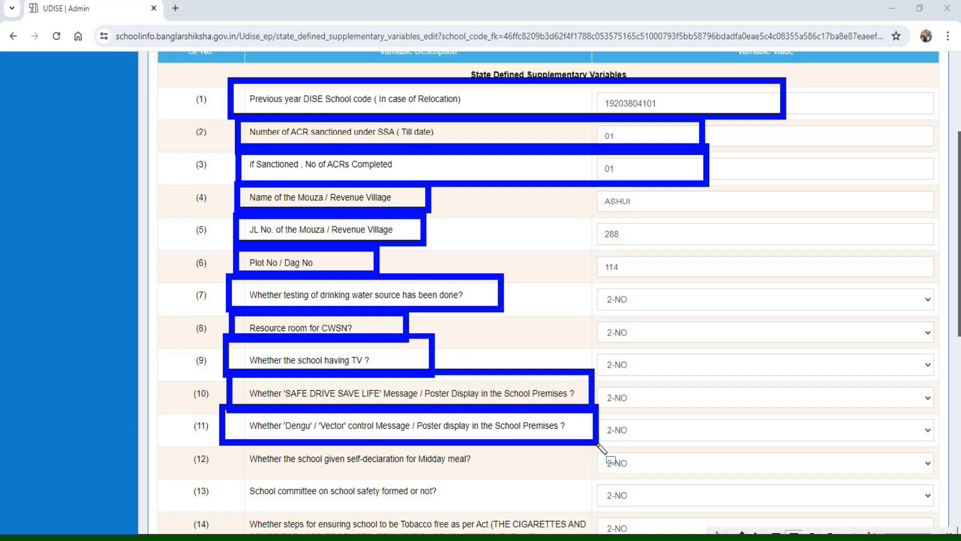
mouse_move(225, 436)
mouse_down()
mouse_move(260, 471)
mouse_move(545, 476)
mouse_up()
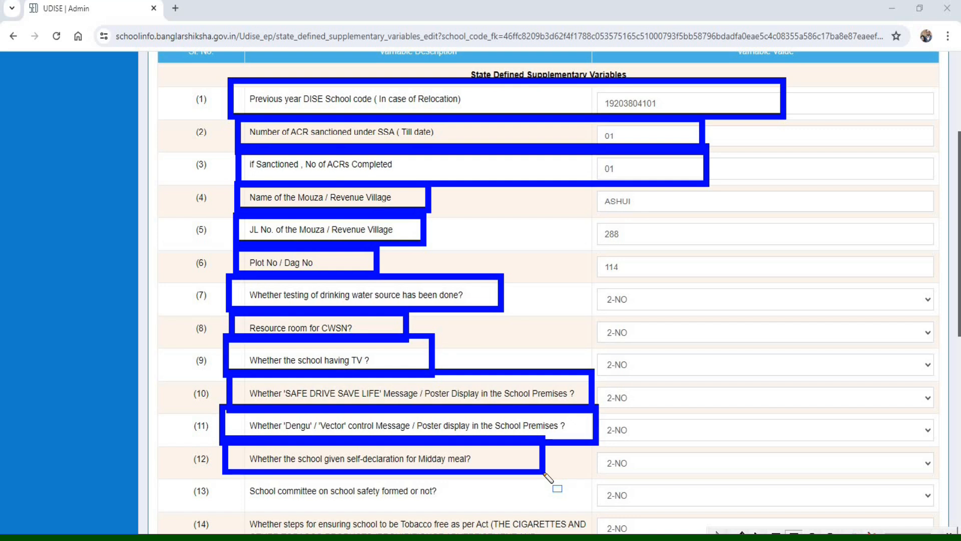
- Set item 13 on the school safety committee and item 14 on tobacco-free school steps to 1-YES
mouse_move(225, 471)
mouse_down()
mouse_move(281, 510)
mouse_move(702, 516)
mouse_move(580, 509)
mouse_up()
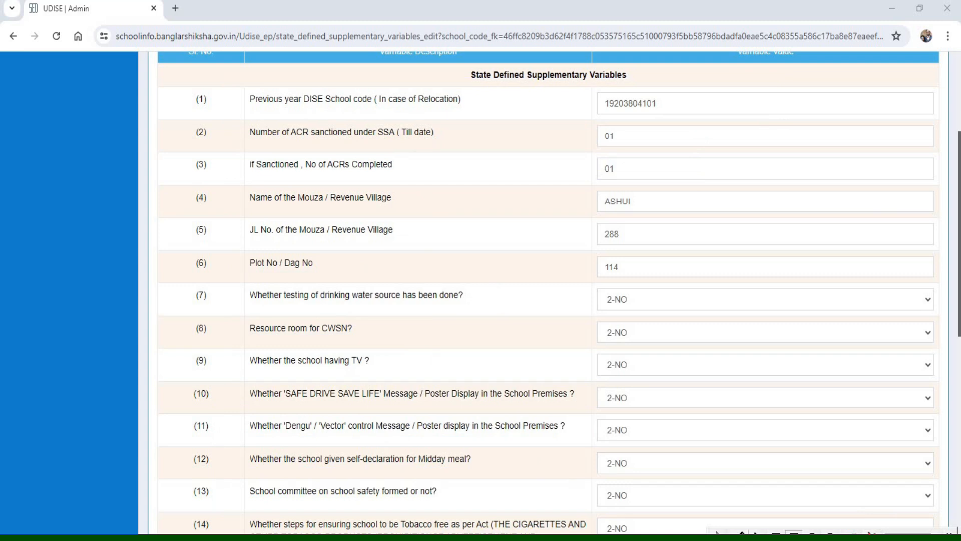
click(616, 498)
click(621, 524)
scroll(422, 526, down, 9)
mouse_move(224, 64)
mouse_down()
mouse_move(281, 120)
mouse_move(601, 131)
mouse_up()
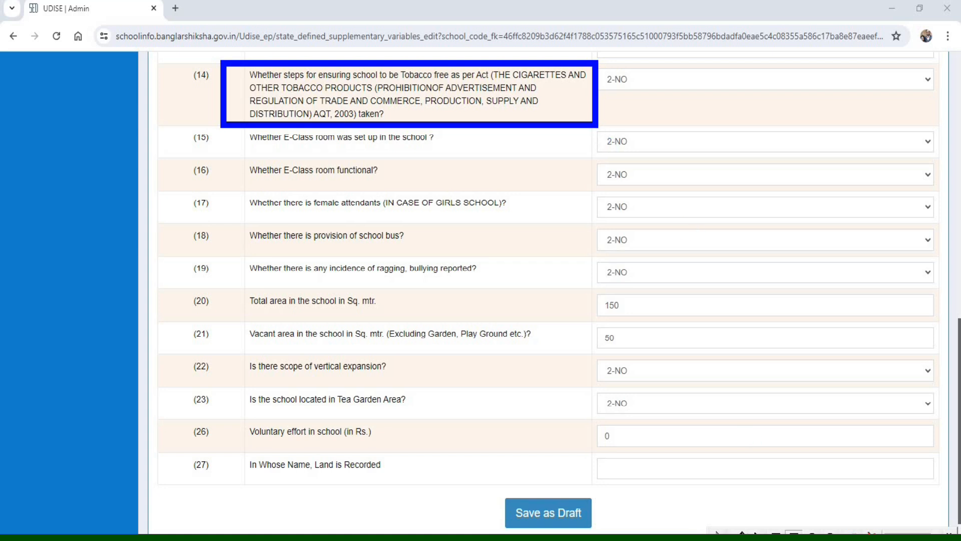
click(643, 79)
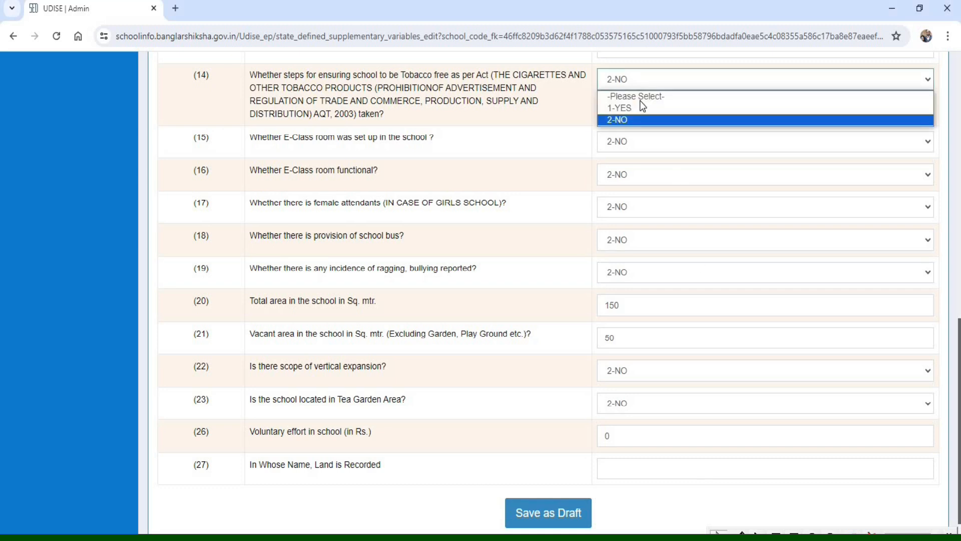
click(642, 107)
- Review items 15 to 19: E-Class room setup and functionality, female attendants, school bus provision, and ragging or bullying incidence
drag(228, 117, 495, 154)
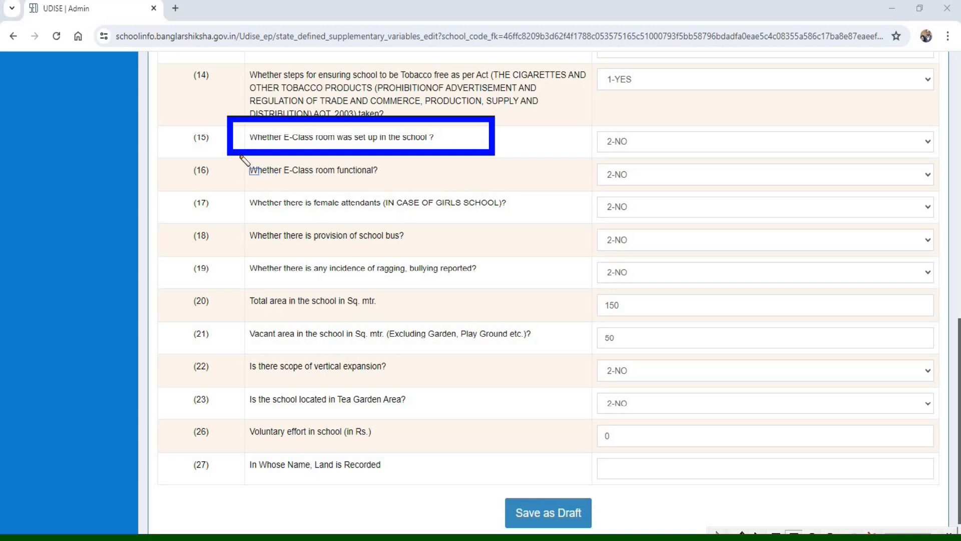
mouse_move(231, 156)
mouse_down()
mouse_move(350, 194)
mouse_move(444, 192)
mouse_up()
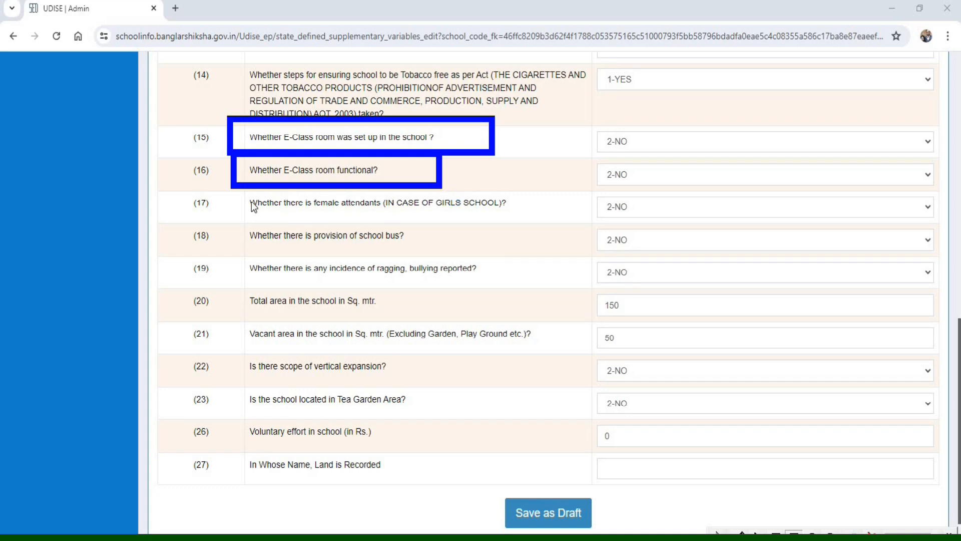
drag(230, 184, 560, 219)
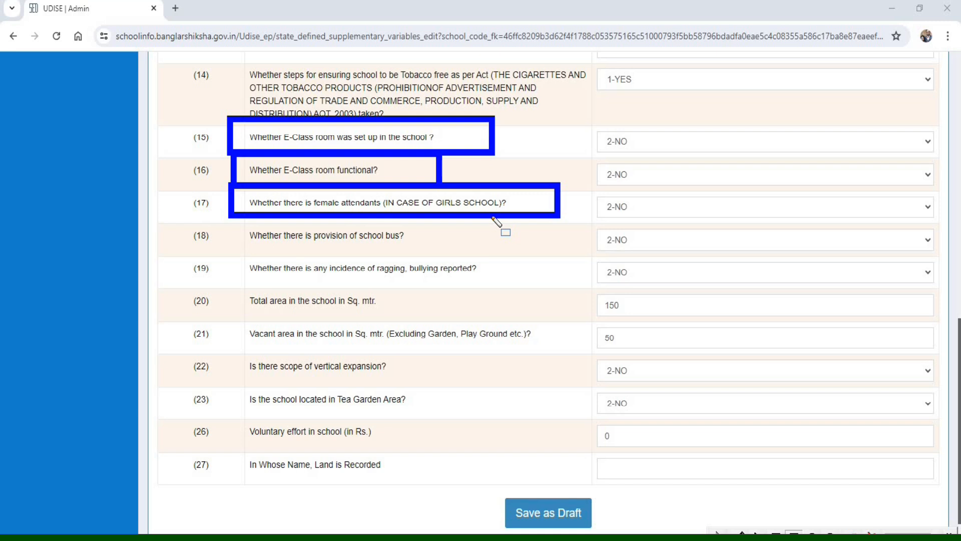
mouse_move(225, 211)
mouse_down()
mouse_move(323, 257)
mouse_move(461, 256)
mouse_up()
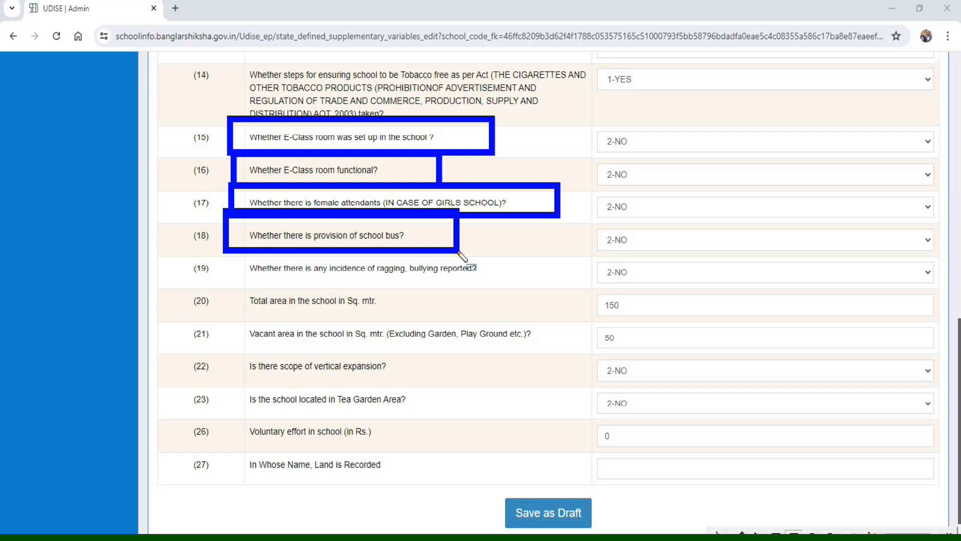
drag(232, 252, 555, 285)
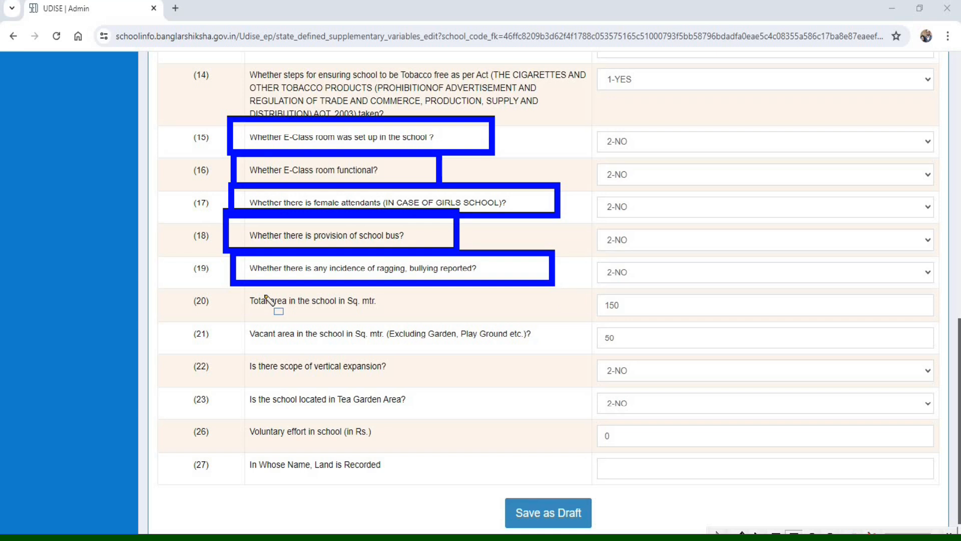
- Examine the remaining Section 2A items: total and vacant area, vertical expansion, Tea Garden location, voluntary effort and the land record name
drag(231, 286, 370, 325)
drag(497, 320, 947, 320)
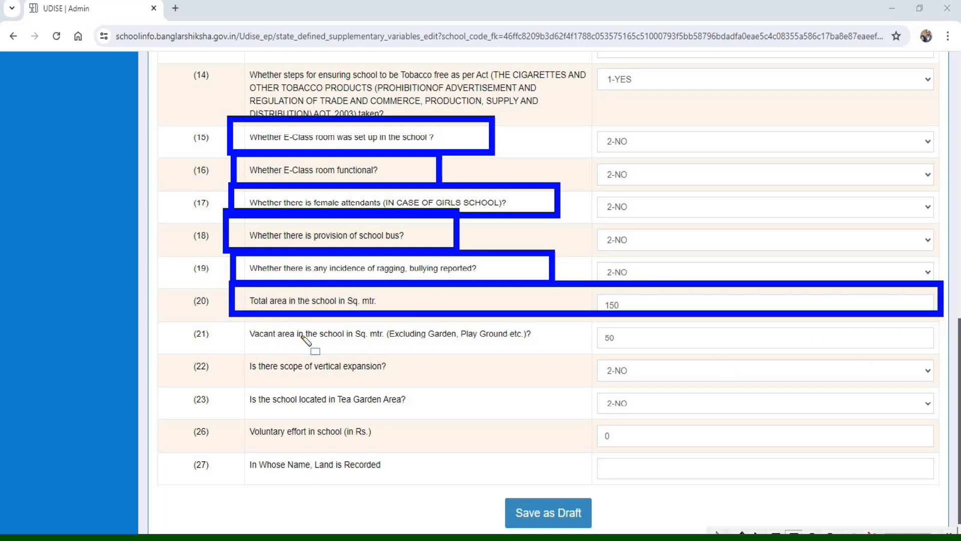
drag(239, 319, 243, 335)
drag(315, 351, 934, 352)
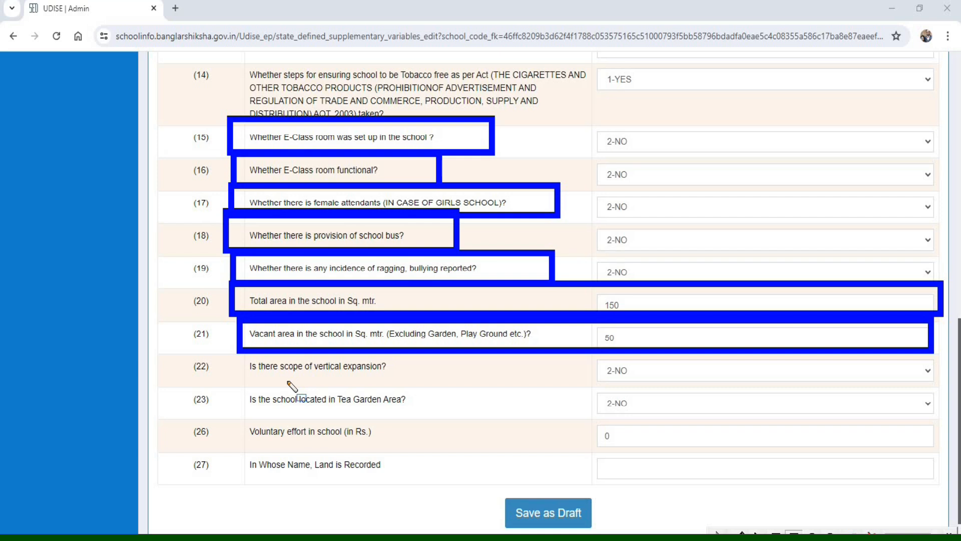
mouse_move(224, 345)
mouse_down()
mouse_move(274, 387)
mouse_move(699, 383)
mouse_up()
drag(228, 384, 467, 413)
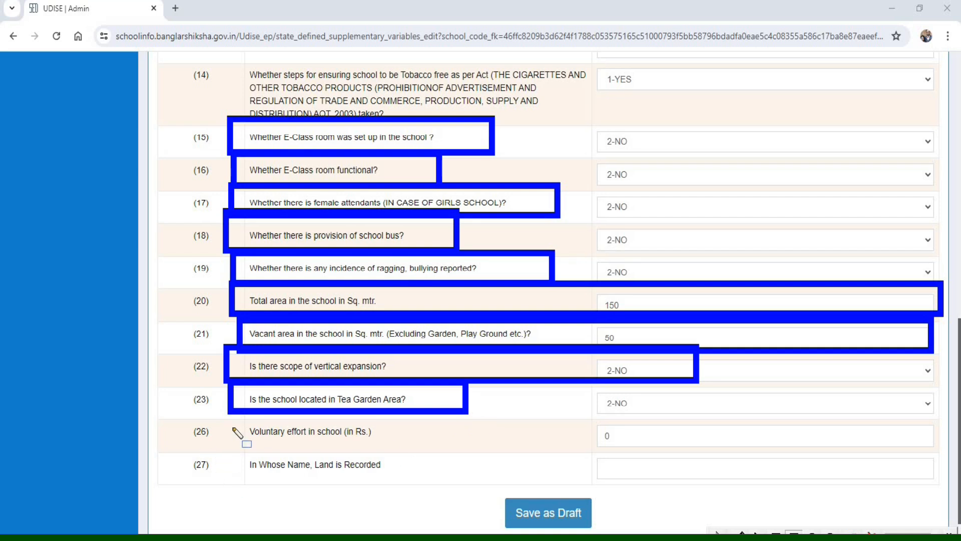
mouse_move(236, 415)
mouse_down()
mouse_move(302, 447)
mouse_move(503, 447)
mouse_up()
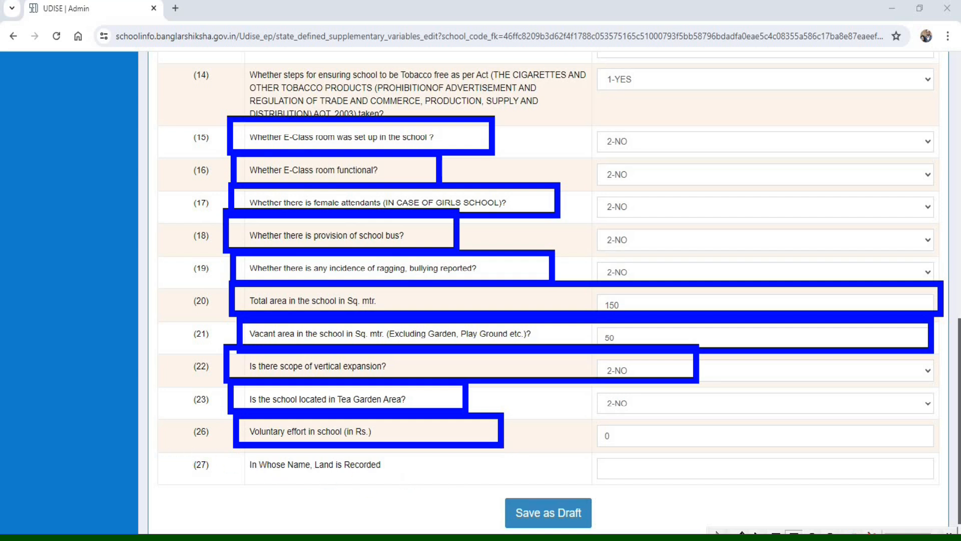
key(Delete)
mouse_move(163, 440)
mouse_down()
mouse_move(358, 488)
mouse_move(463, 495)
mouse_move(951, 493)
mouse_up()
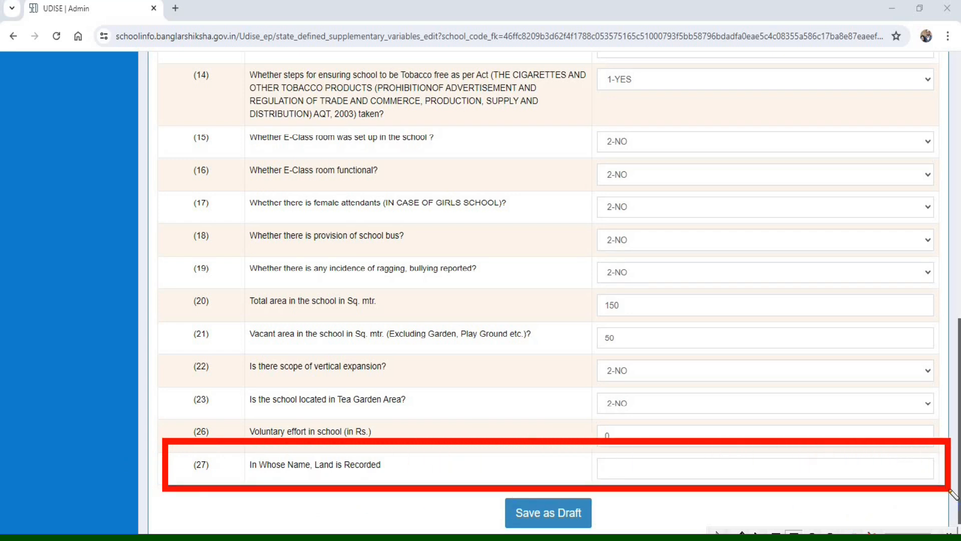
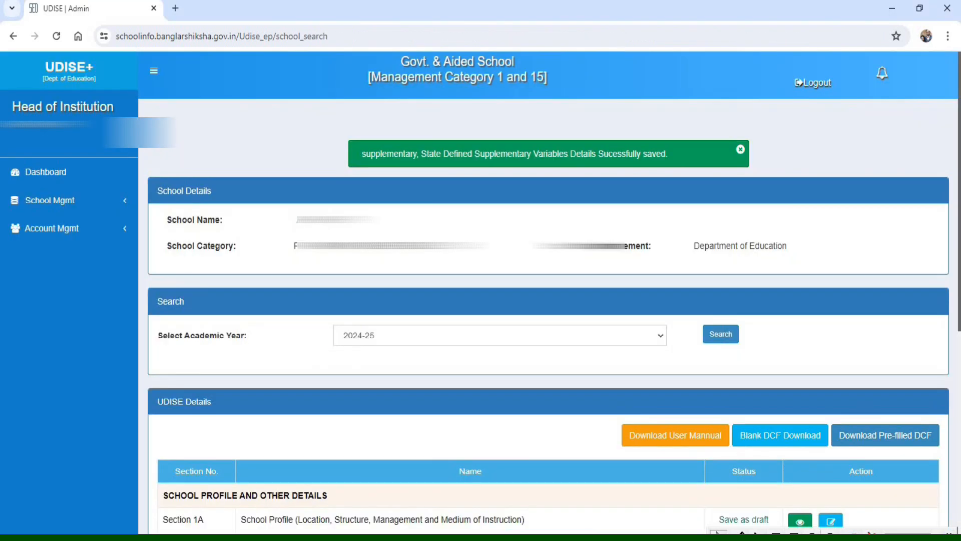
- Open Section 2B, Minimum Standard specification in the Accessibility Code Document, for data entry
mouse_move(321, 135)
mouse_down()
mouse_move(423, 164)
mouse_move(801, 179)
mouse_up()
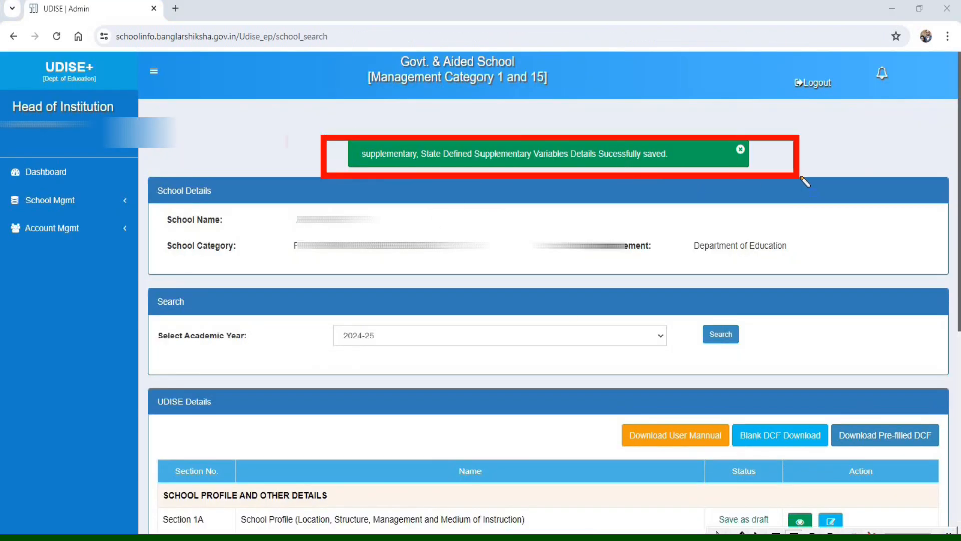
scroll(168, 376, down, 7)
drag(142, 369, 304, 399)
drag(451, 407, 570, 400)
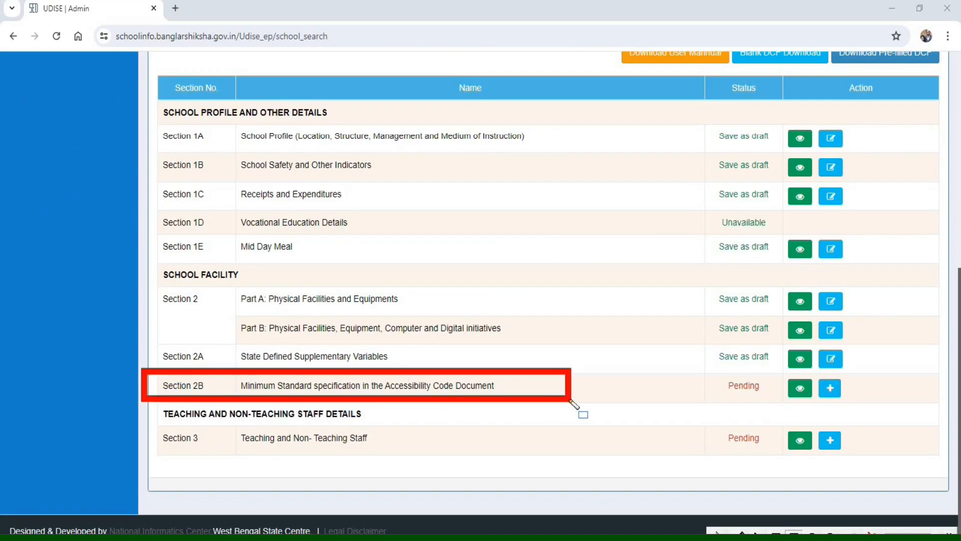
drag(570, 401, 888, 403)
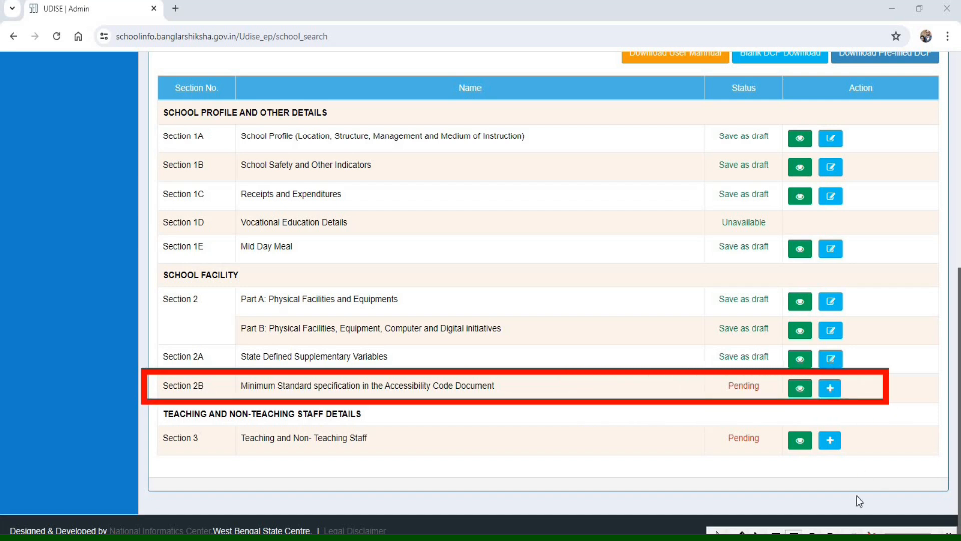
click(872, 531)
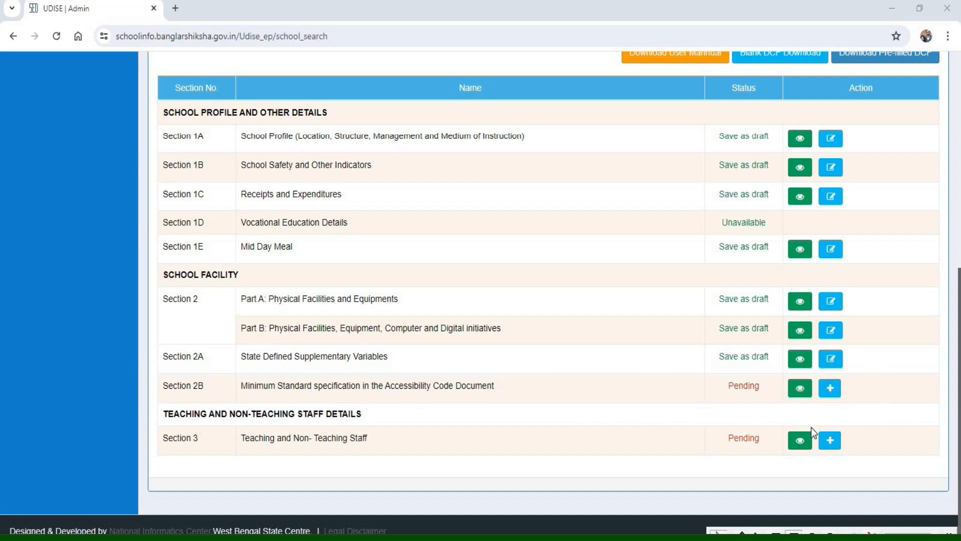
click(831, 390)
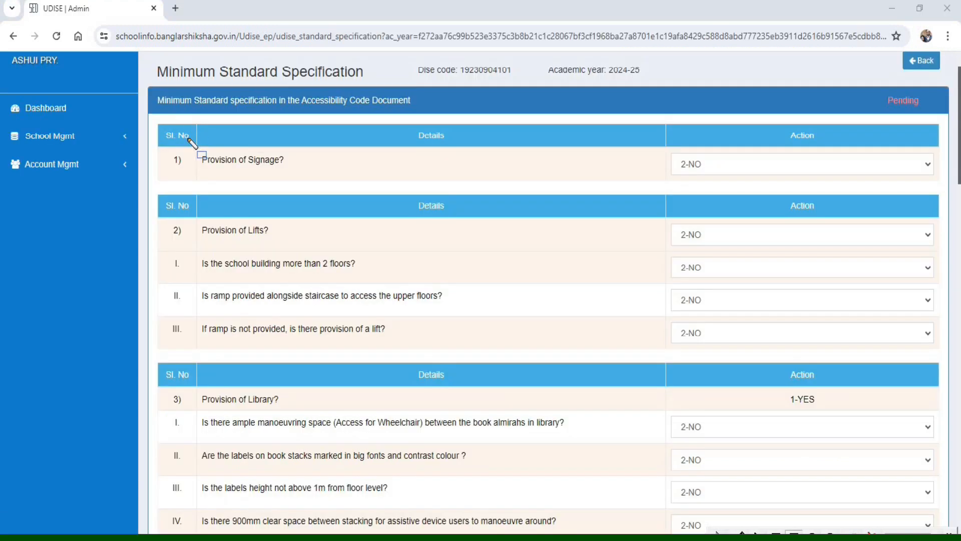
- Set item 1, Provision of Signage, to 1-YES
drag(187, 136, 300, 179)
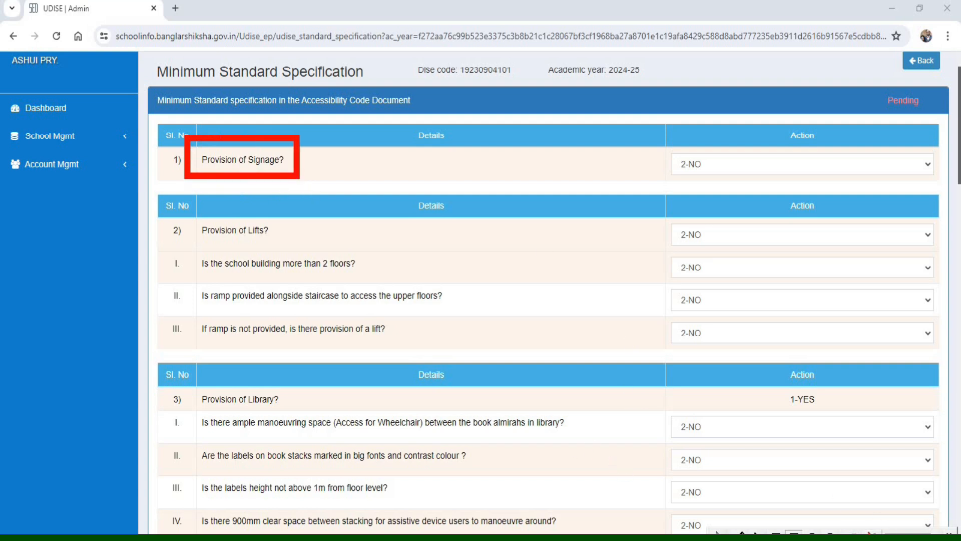
key(ctrl+z)
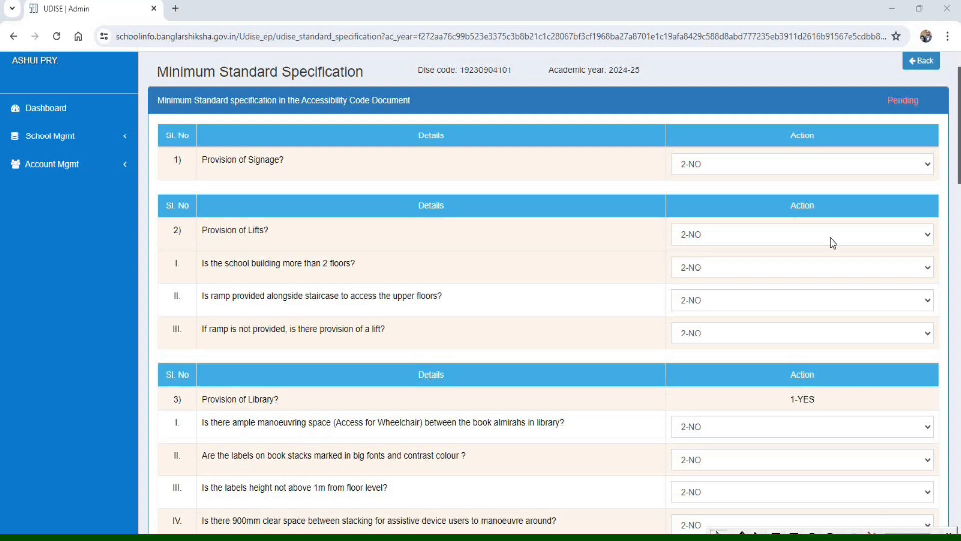
click(708, 163)
click(709, 195)
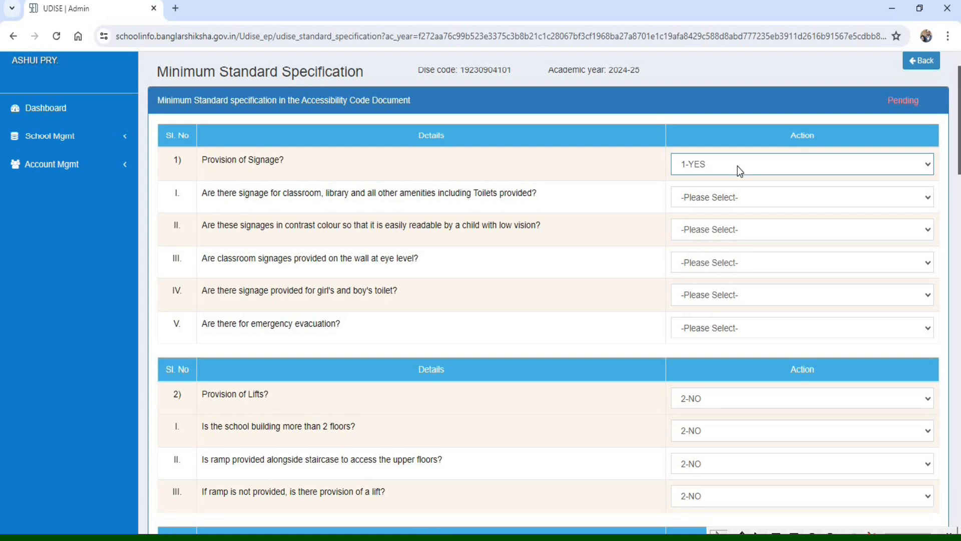
click(737, 166)
click(708, 203)
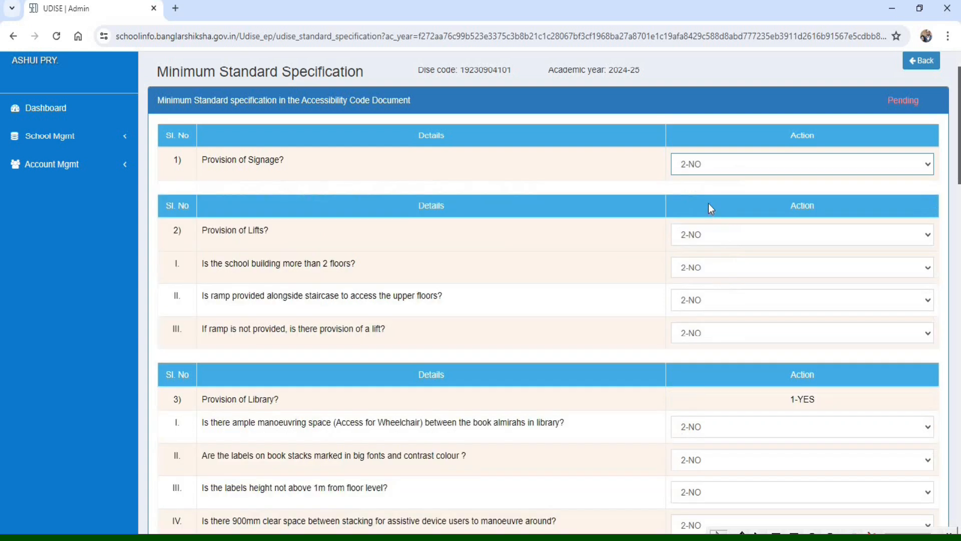
click(699, 160)
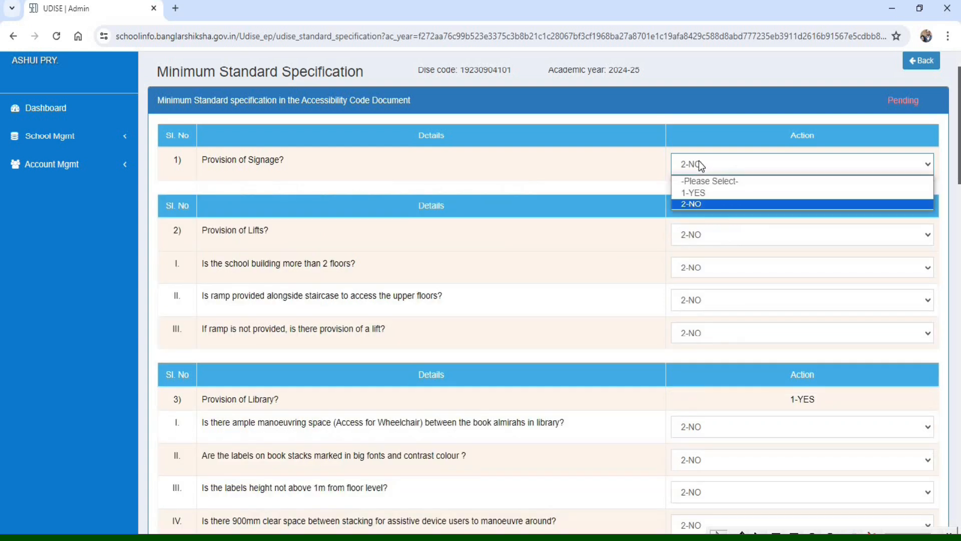
click(708, 194)
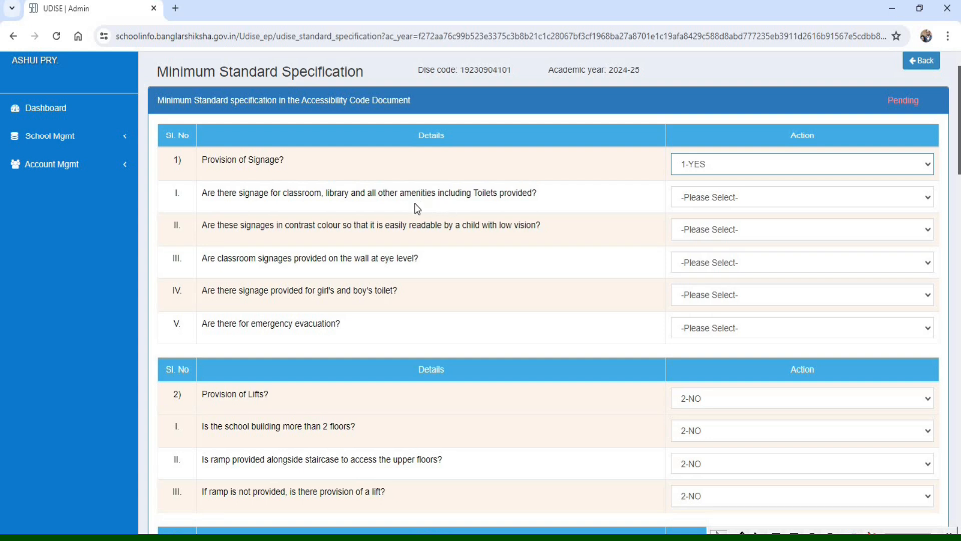
- Answer 1-YES for signage sub-items I to III: amenities signage, contrast colour, and classroom signage at eye level
click(732, 203)
click(713, 226)
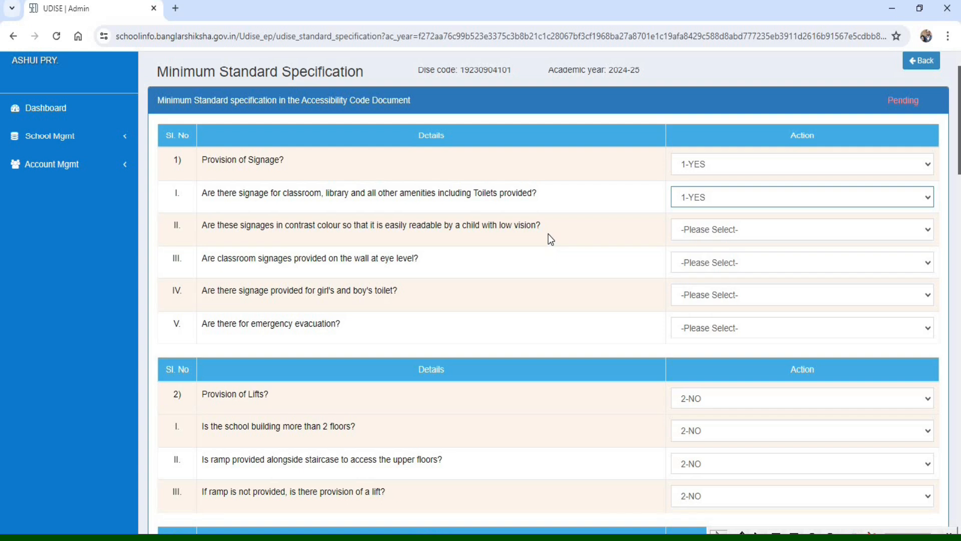
click(690, 230)
click(705, 259)
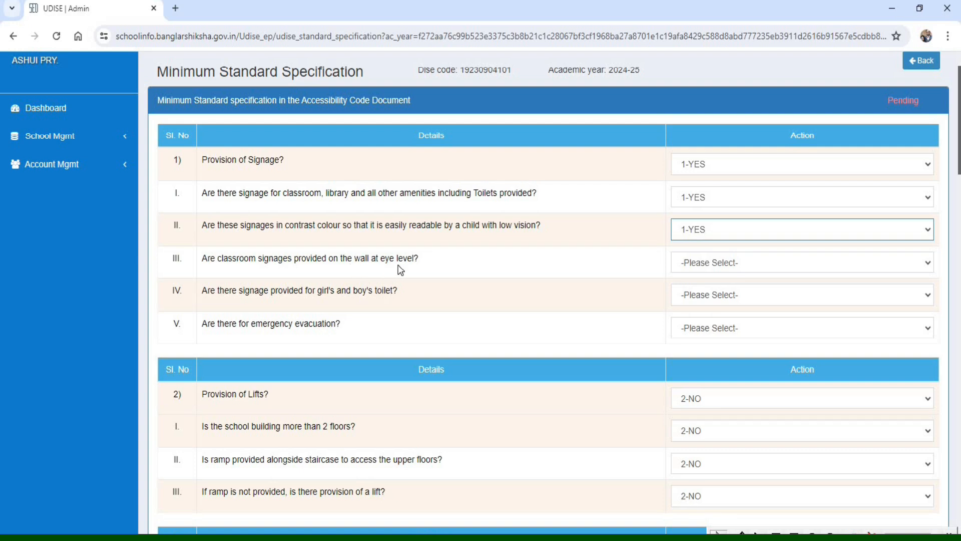
click(699, 269)
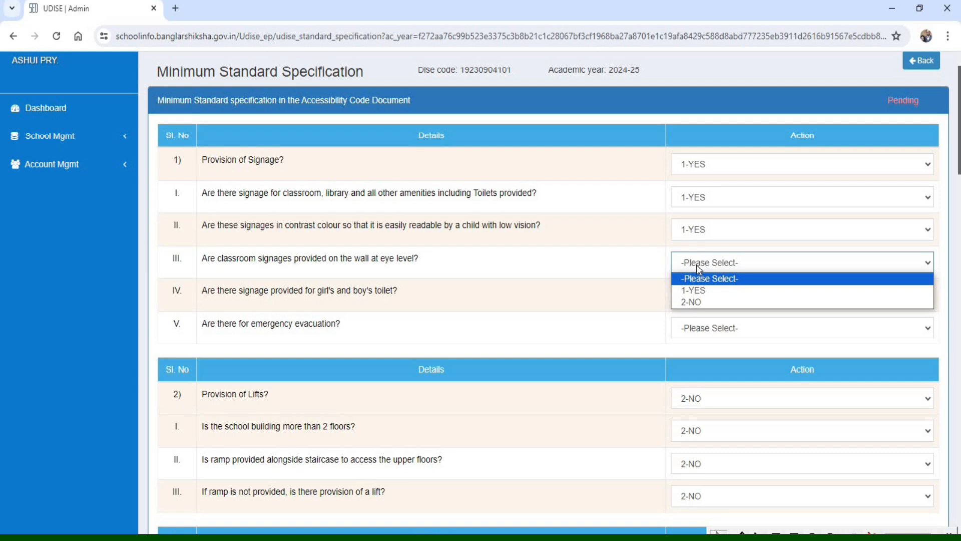
click(710, 291)
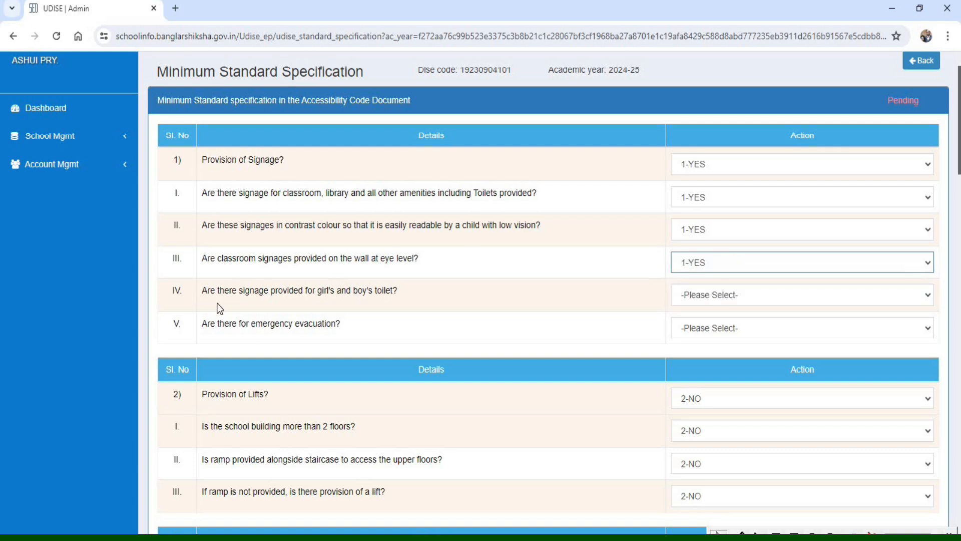
- Set signage for girls' and boys' toilets to 1-YES and emergency evacuation signage to 2-NO
click(740, 294)
click(700, 322)
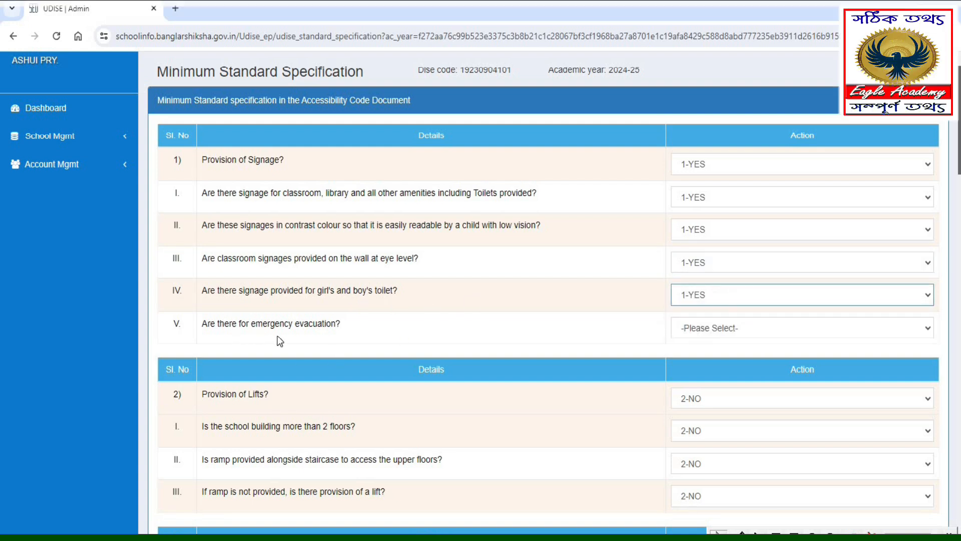
click(732, 332)
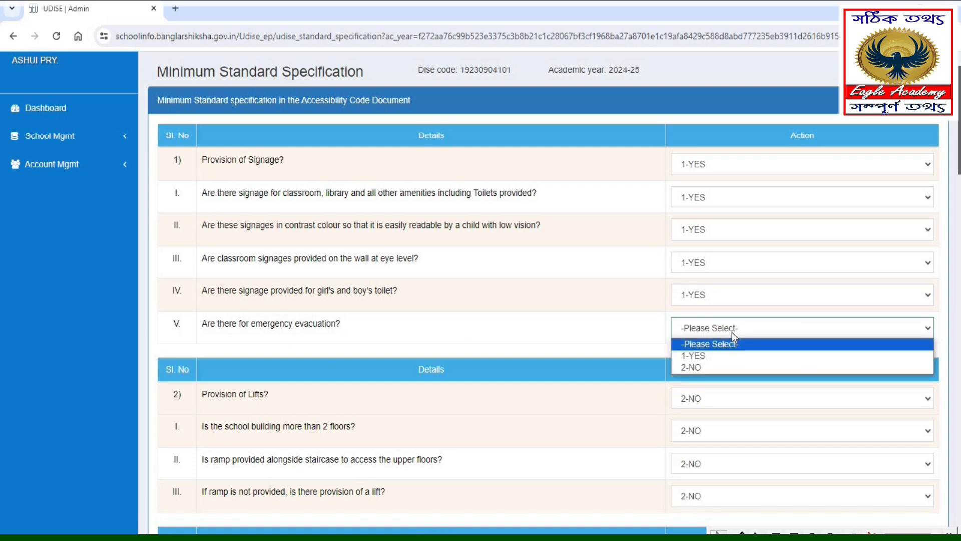
click(710, 356)
click(707, 335)
click(707, 364)
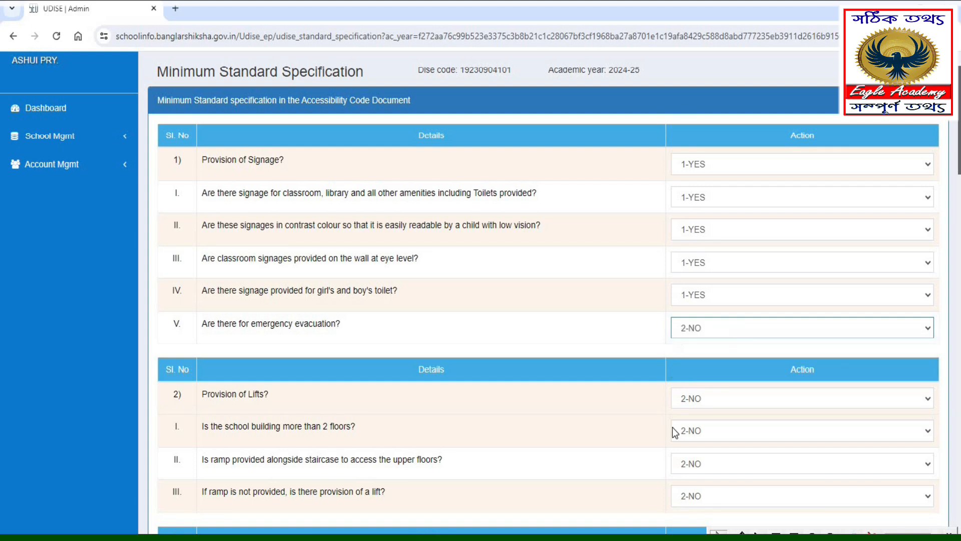
- Under Provision of Lifts, set the question on a ramp alongside the staircase to access upper floors to 1-YES
scroll(531, 432, down, 5)
drag(156, 116, 338, 159)
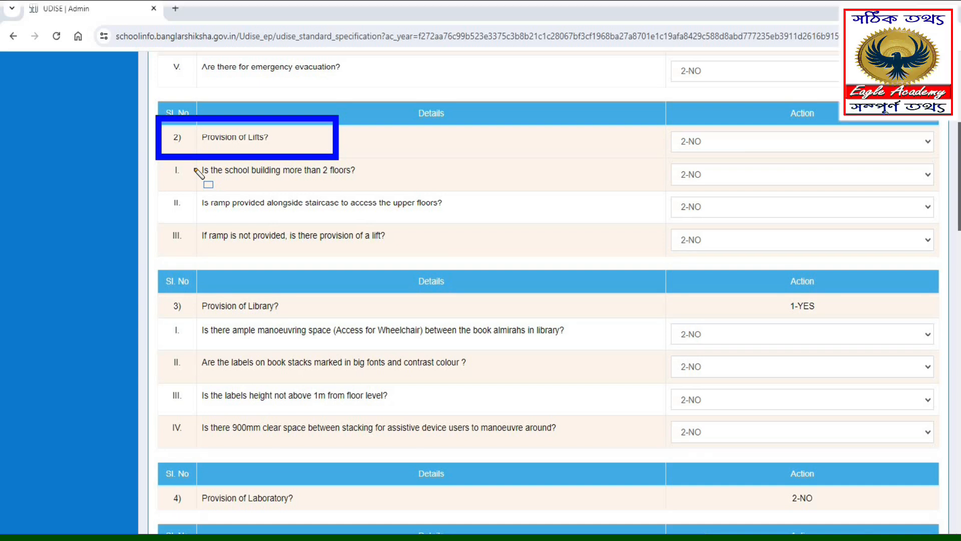
mouse_move(649, 118)
mouse_down()
mouse_move(673, 152)
mouse_move(781, 162)
mouse_up()
drag(911, 159, 929, 158)
mouse_move(181, 158)
mouse_down()
mouse_move(317, 197)
mouse_move(411, 189)
mouse_up()
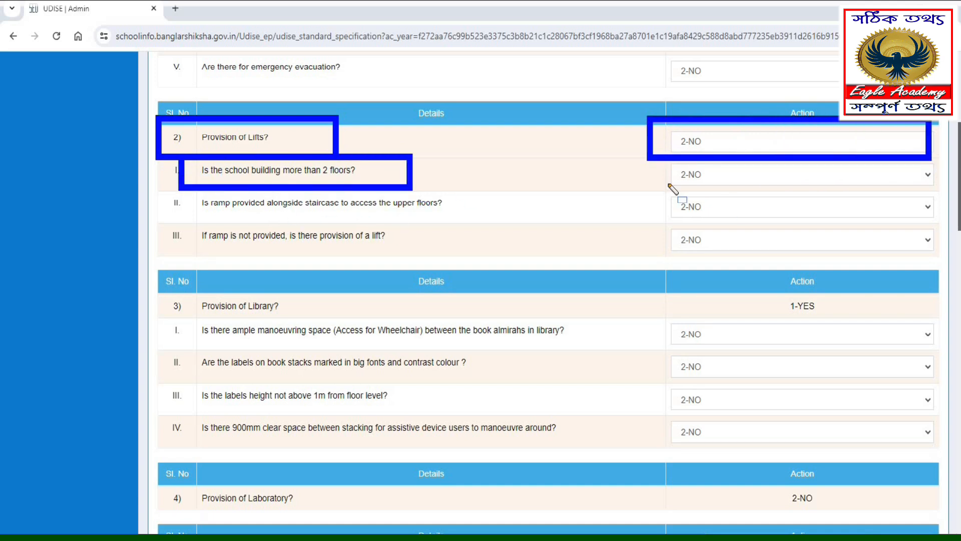
mouse_move(651, 157)
mouse_down()
mouse_move(866, 210)
mouse_move(954, 202)
mouse_move(945, 198)
mouse_up()
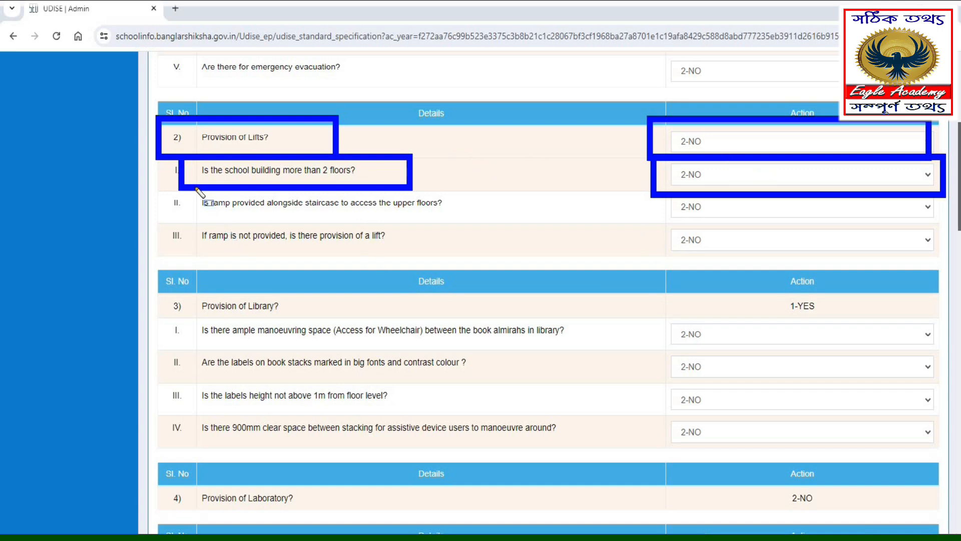
drag(179, 182, 478, 220)
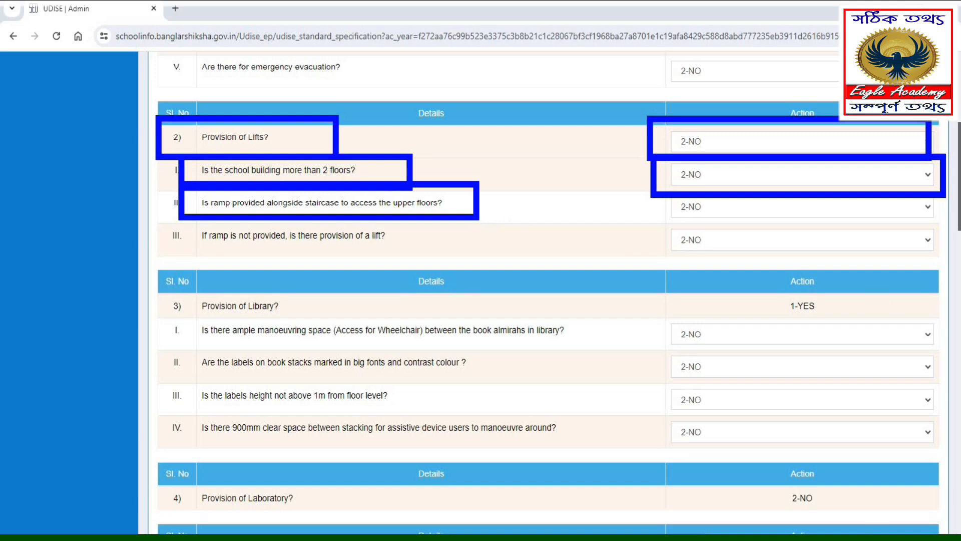
key(Escape)
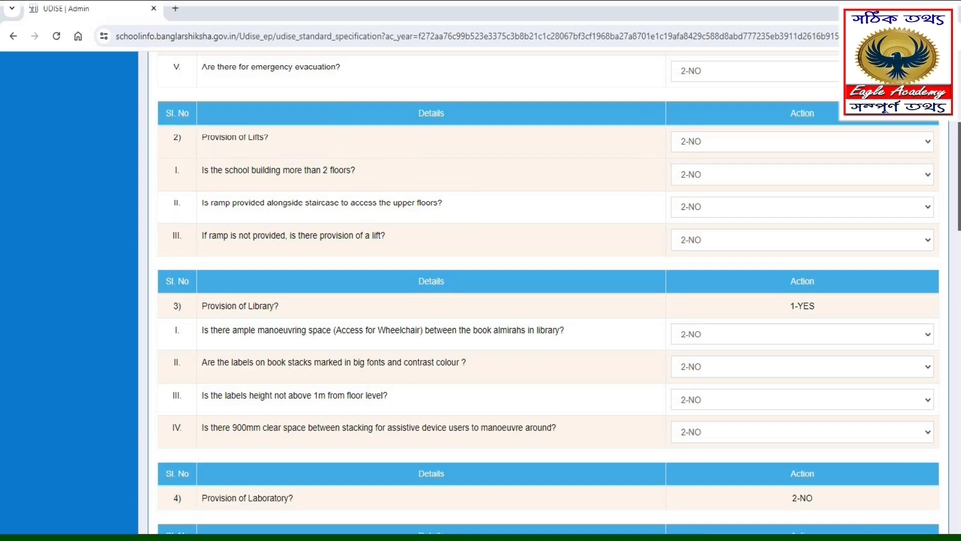
click(702, 206)
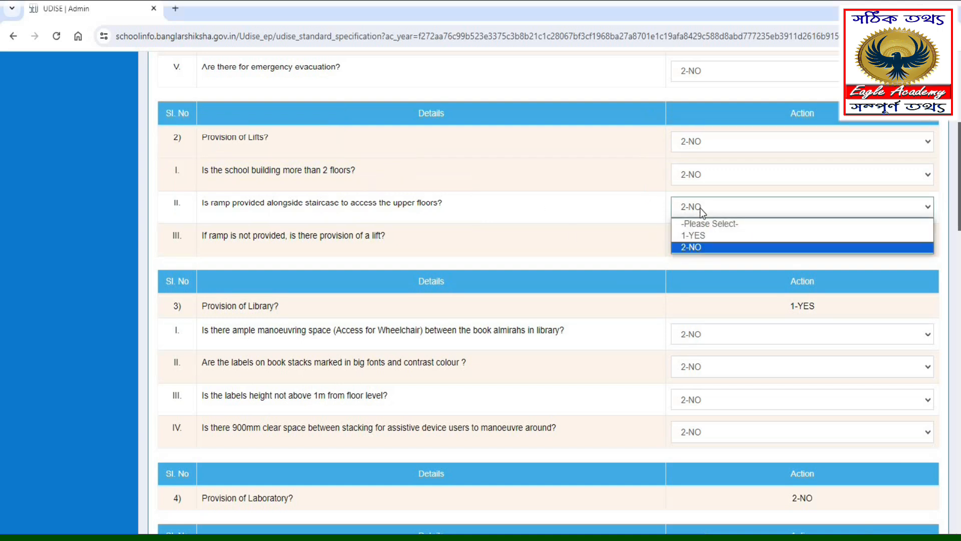
click(706, 235)
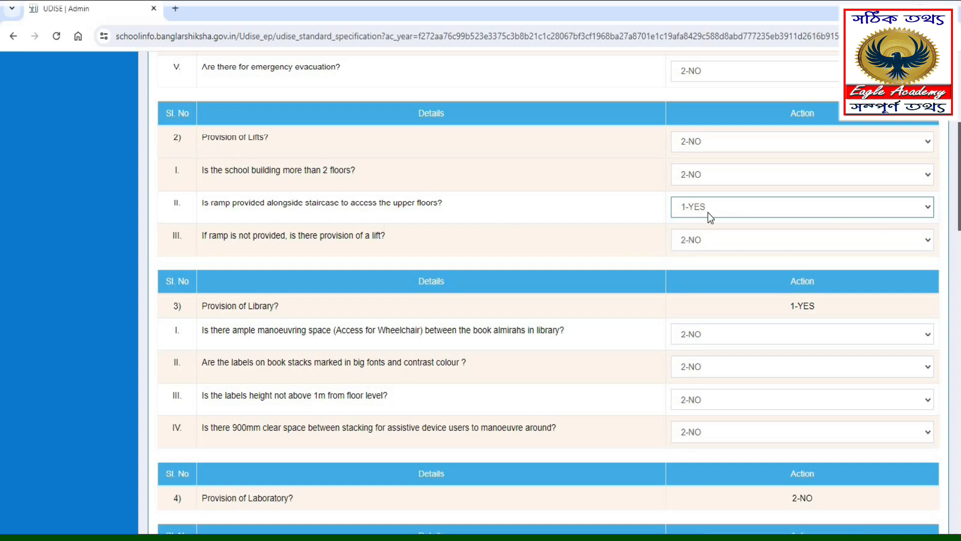
mouse_move(182, 217)
mouse_down()
mouse_move(243, 237)
mouse_move(448, 256)
mouse_up()
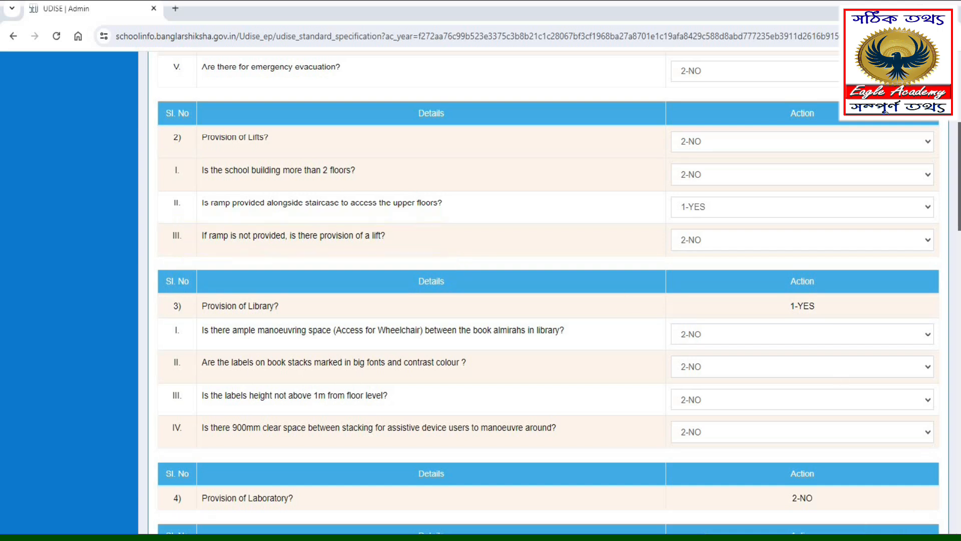
- Under Provision of Library, set the question on book stack labels in big fonts and contrast colour to 1-YES
scroll(167, 524, down, 4)
mouse_move(156, 96)
mouse_down()
mouse_move(360, 143)
mouse_move(435, 129)
mouse_move(938, 133)
mouse_move(937, 124)
mouse_up()
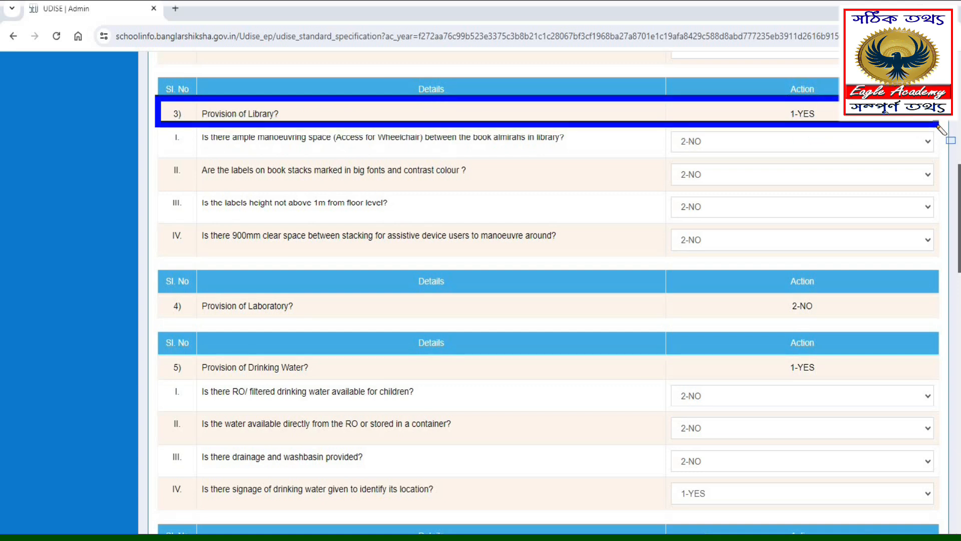
drag(171, 118, 586, 156)
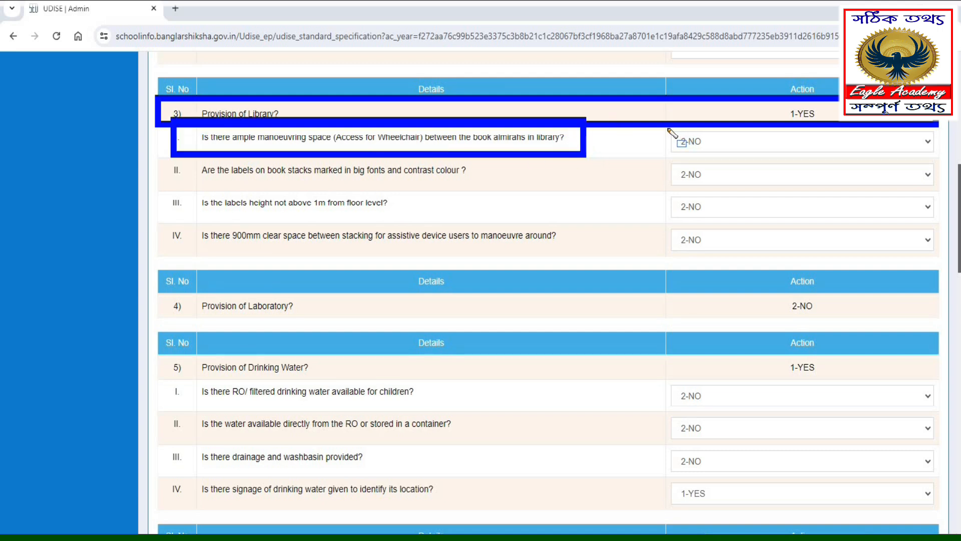
mouse_move(664, 127)
mouse_down()
mouse_move(792, 160)
mouse_move(941, 159)
mouse_up()
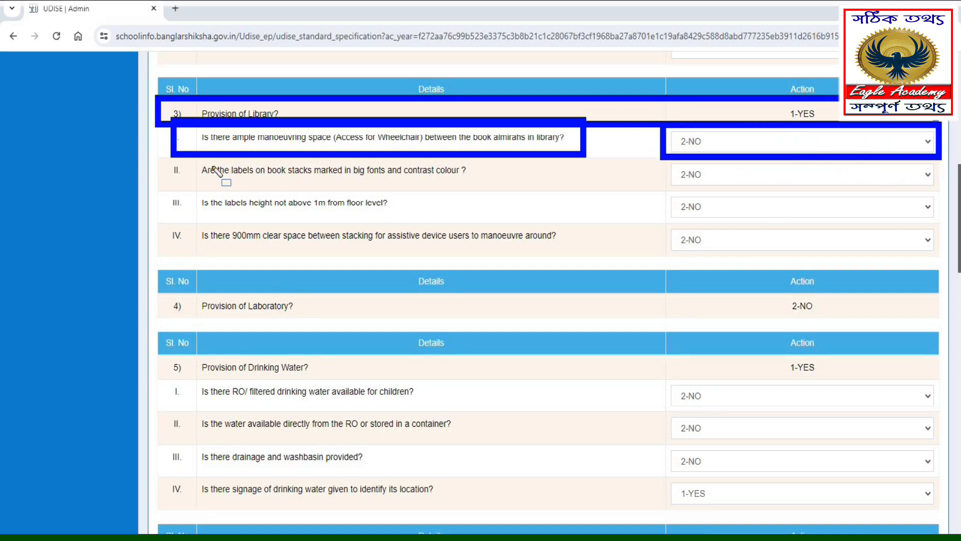
mouse_move(184, 160)
mouse_down()
mouse_move(254, 181)
mouse_move(499, 186)
mouse_up()
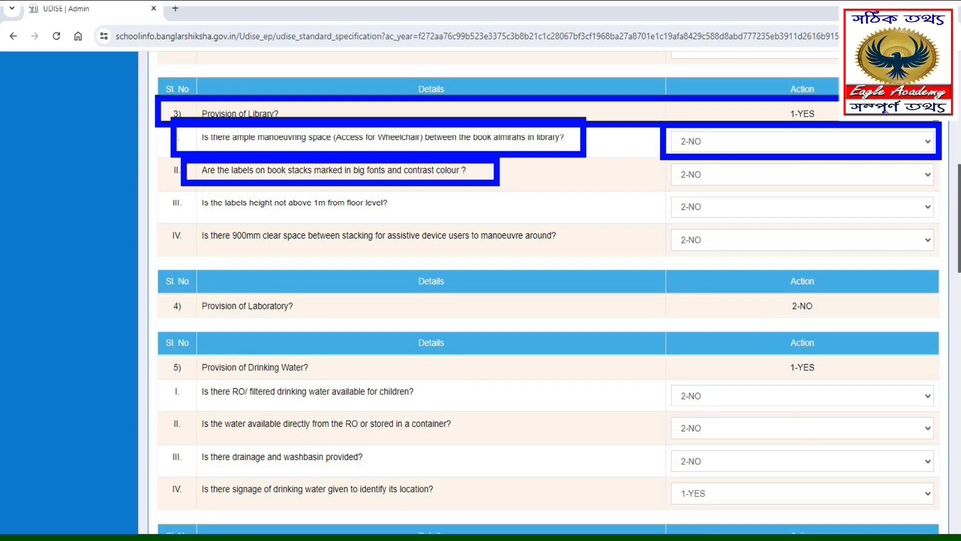
key(Escape)
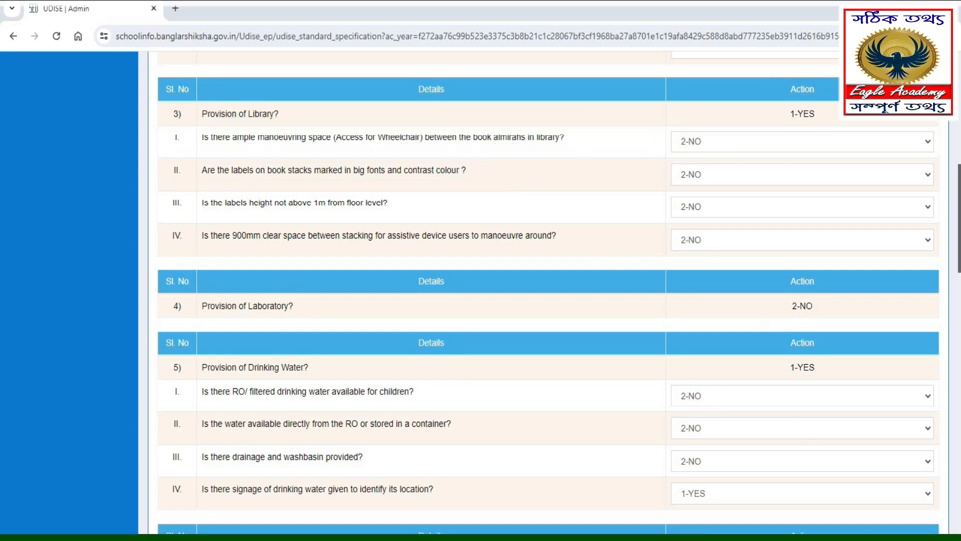
click(701, 183)
click(693, 203)
- Set the library question on label height not above 1m from floor level to 1-YES
mouse_move(178, 181)
mouse_down()
mouse_move(253, 217)
mouse_move(478, 219)
mouse_up()
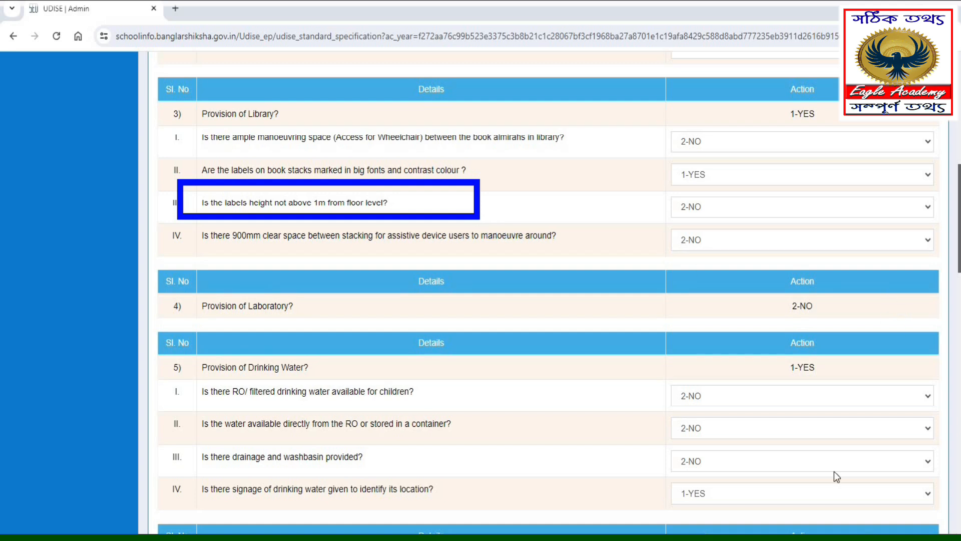
key(Escape)
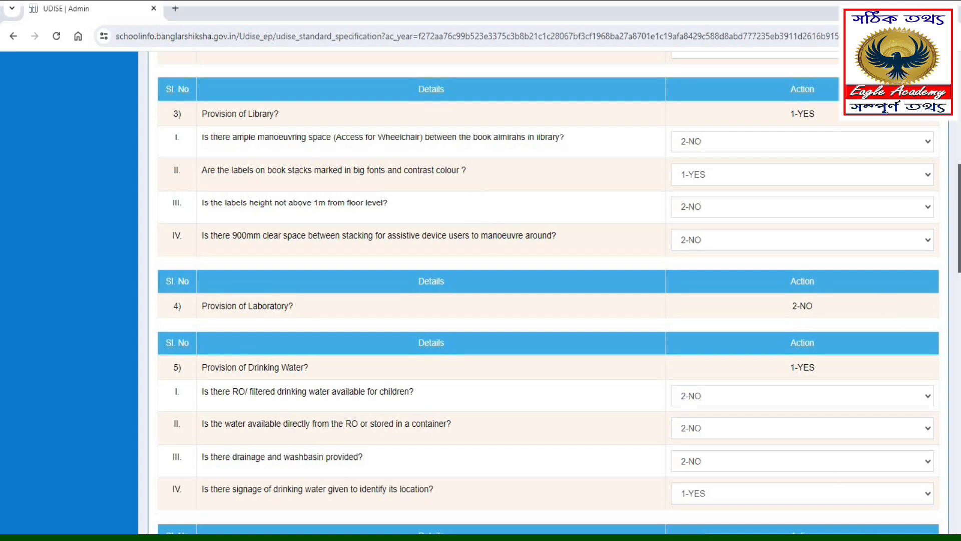
click(685, 217)
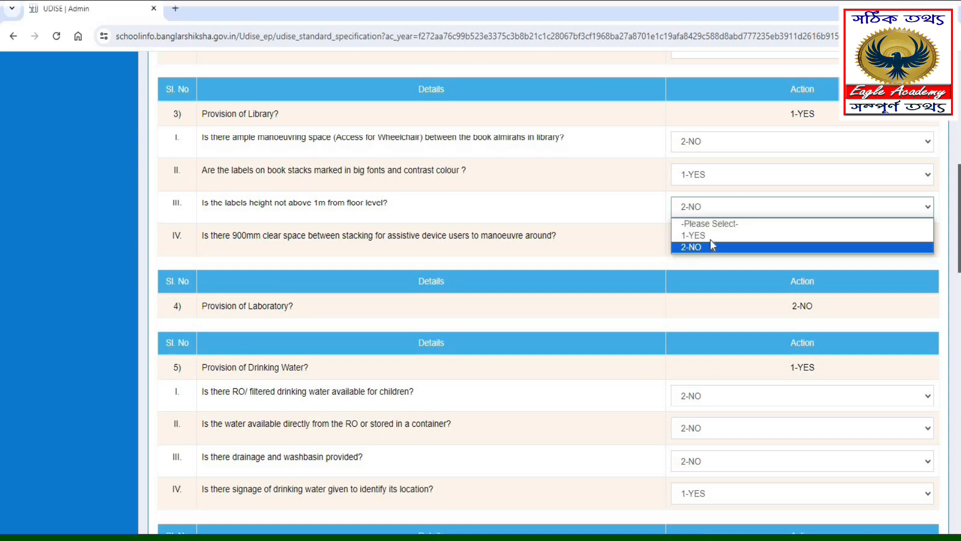
click(706, 237)
drag(181, 214, 607, 258)
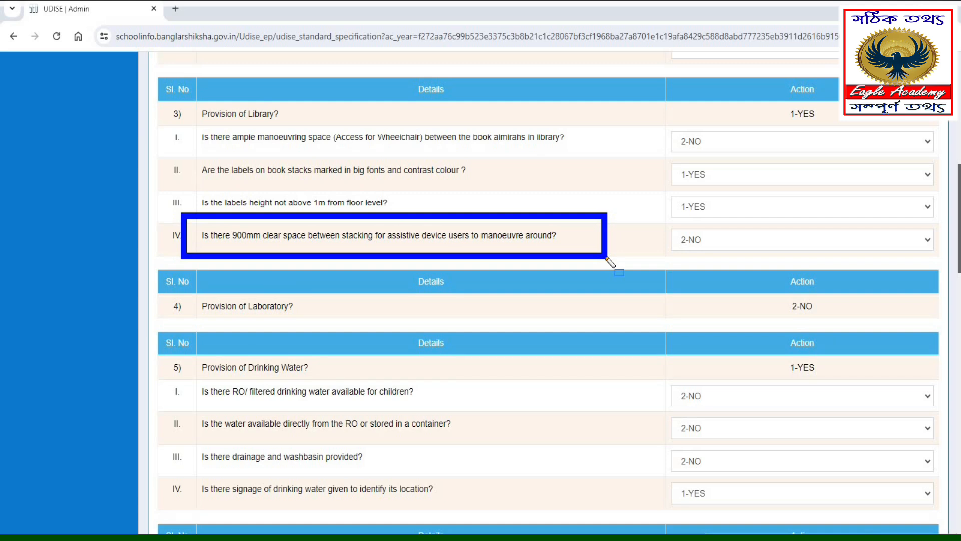
- Under Provision of Drinking Water, set the question on RO/filtered drinking water available for children to 2-NO
mouse_move(658, 220)
mouse_down()
mouse_move(884, 271)
mouse_move(959, 269)
mouse_move(946, 265)
mouse_up()
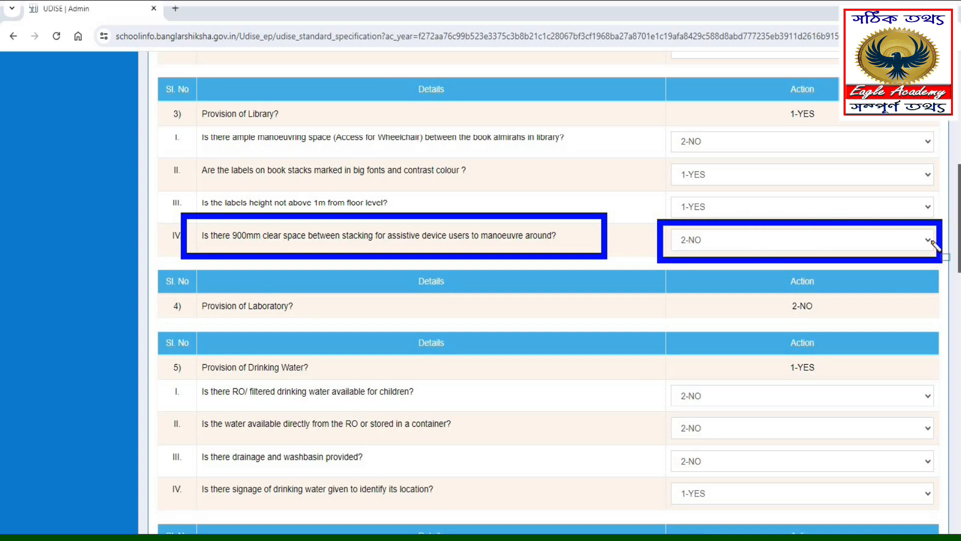
drag(144, 275, 328, 328)
mouse_move(182, 350)
mouse_down()
mouse_move(356, 381)
mouse_move(847, 391)
mouse_move(898, 376)
mouse_move(913, 388)
mouse_move(907, 381)
mouse_up()
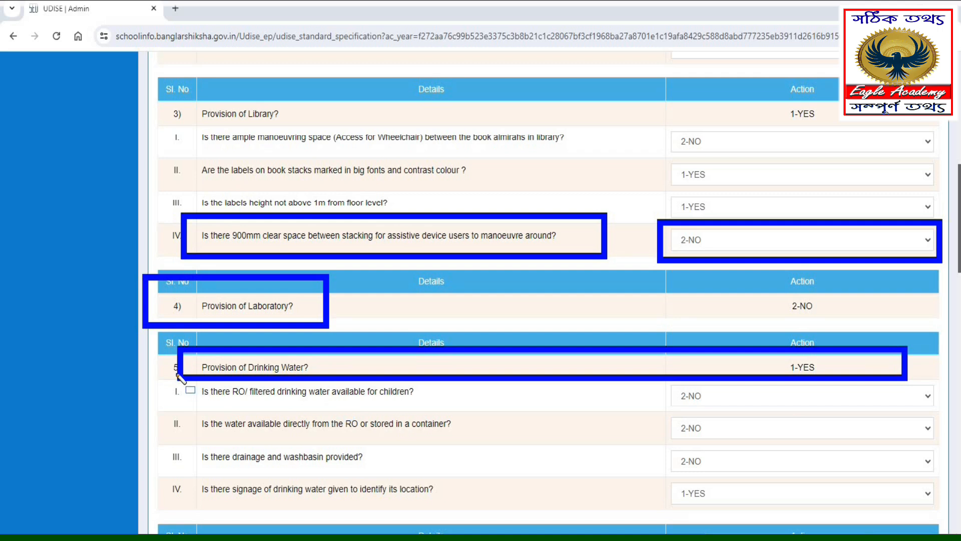
mouse_move(173, 371)
mouse_down()
mouse_move(288, 417)
mouse_move(442, 411)
mouse_move(467, 420)
mouse_move(456, 406)
mouse_up()
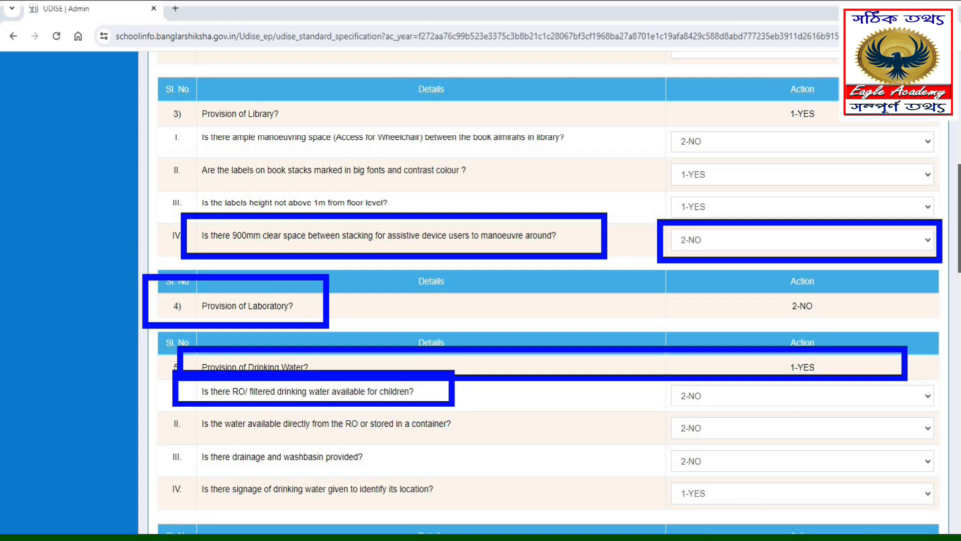
key(Escape)
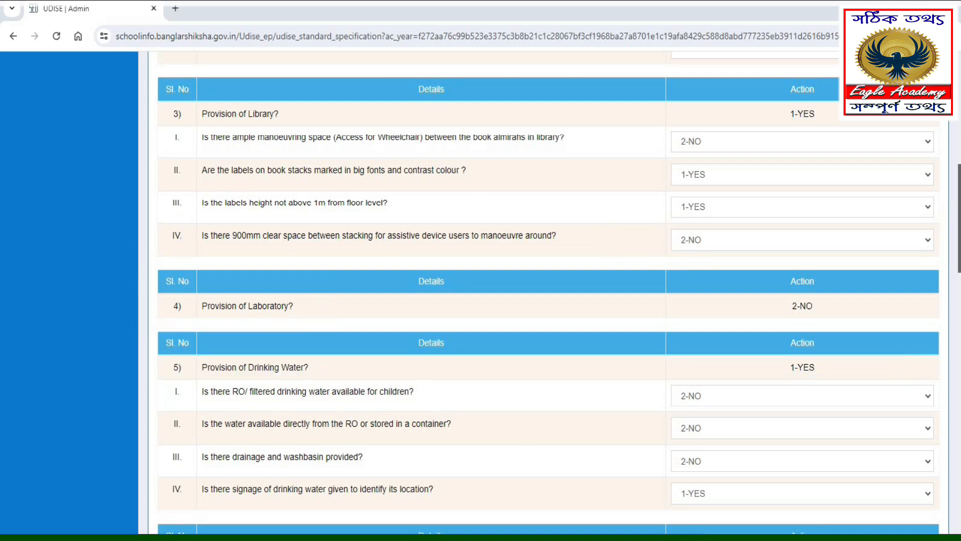
click(683, 406)
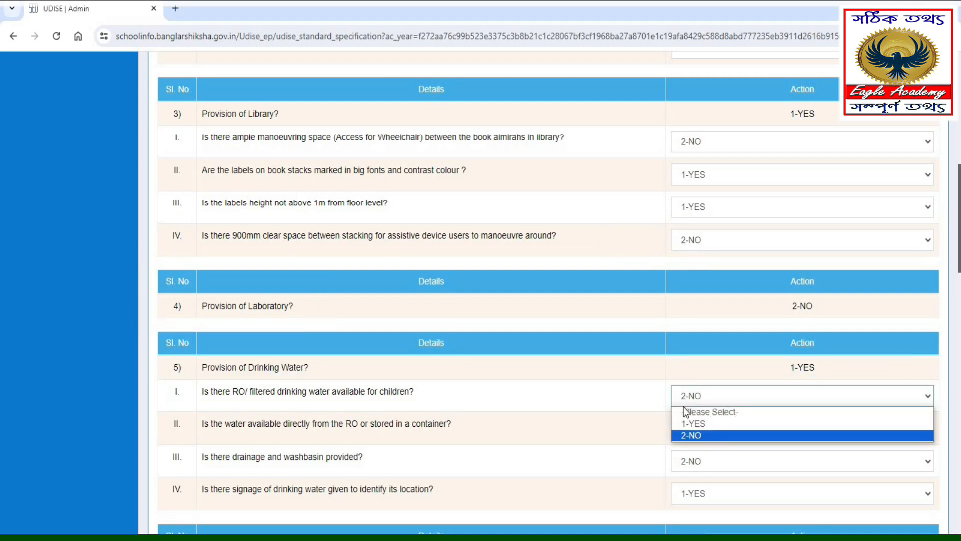
click(693, 433)
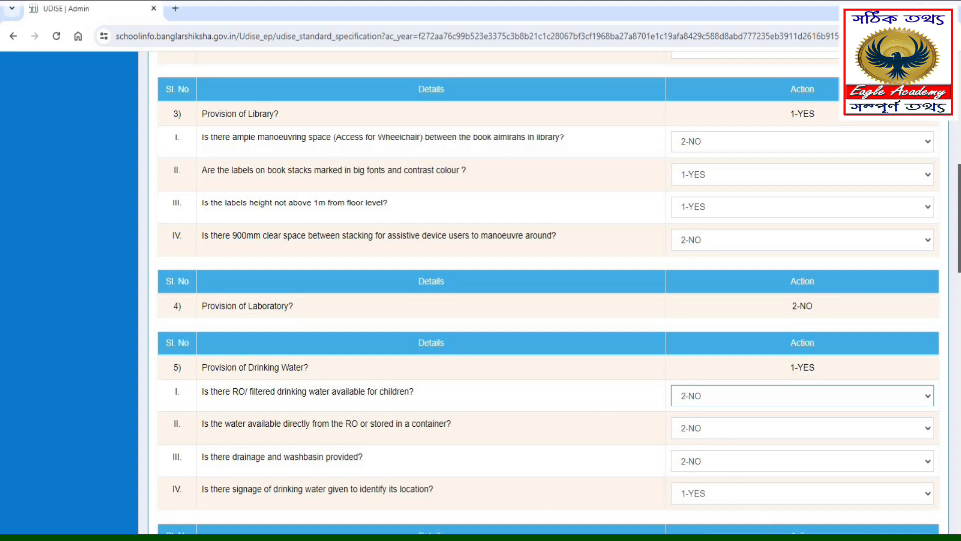
- Set the drinking water question on whether drainage and washbasin are provided to 1-YES
mouse_move(184, 402)
mouse_down()
mouse_move(200, 428)
mouse_move(502, 442)
mouse_up()
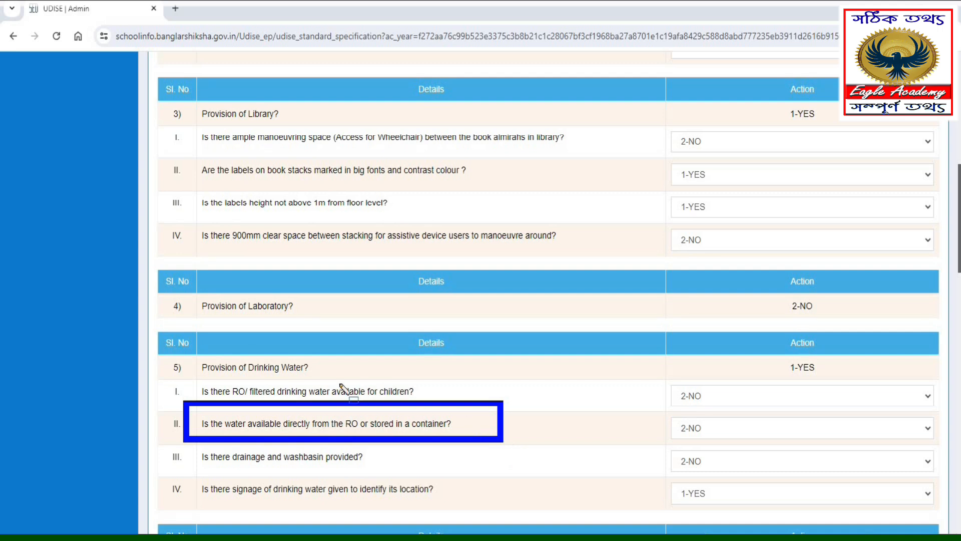
mouse_move(191, 444)
mouse_down()
mouse_move(393, 480)
mouse_move(406, 472)
mouse_up()
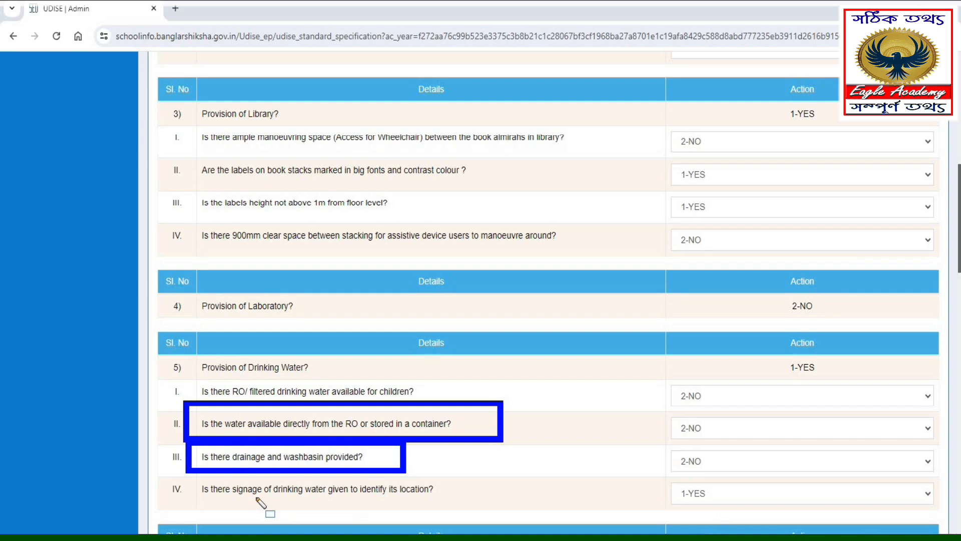
drag(165, 471, 499, 506)
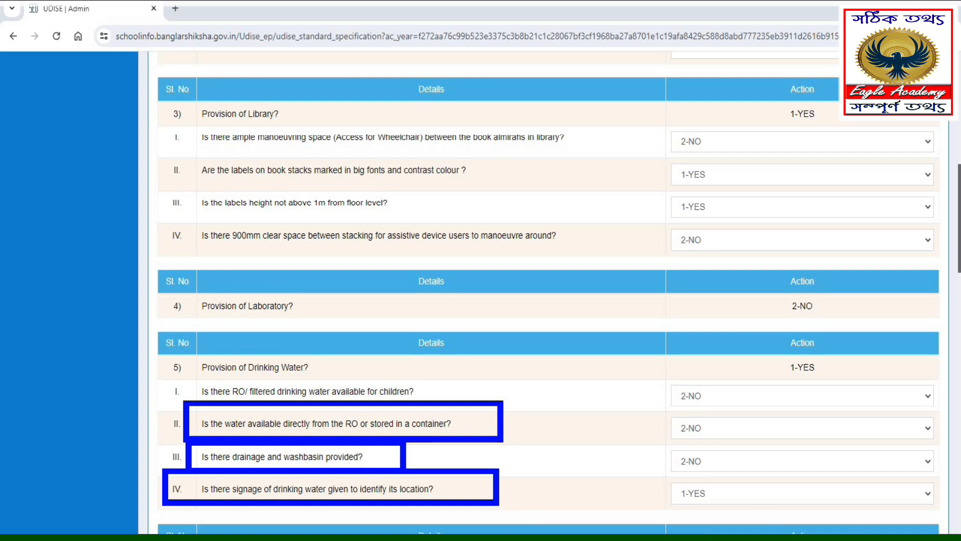
key(Escape)
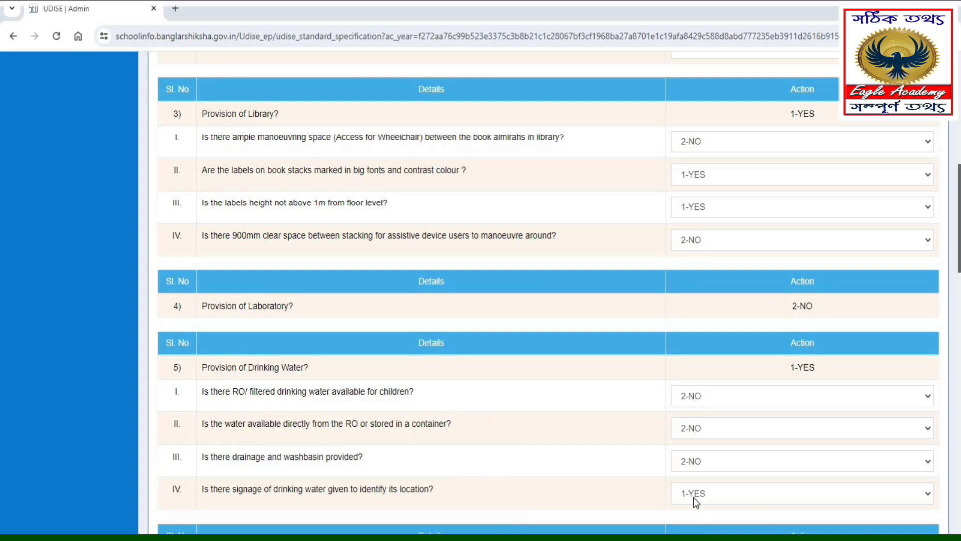
click(689, 462)
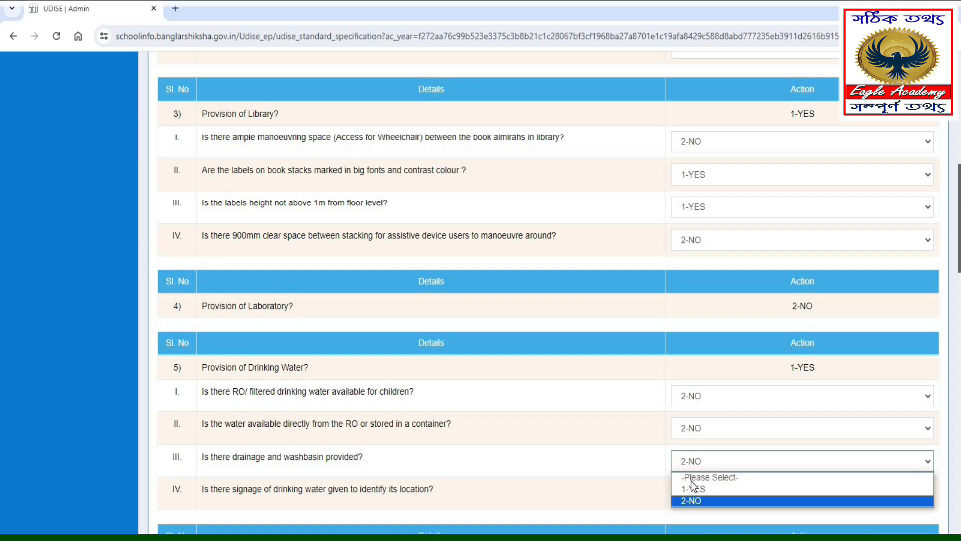
click(696, 491)
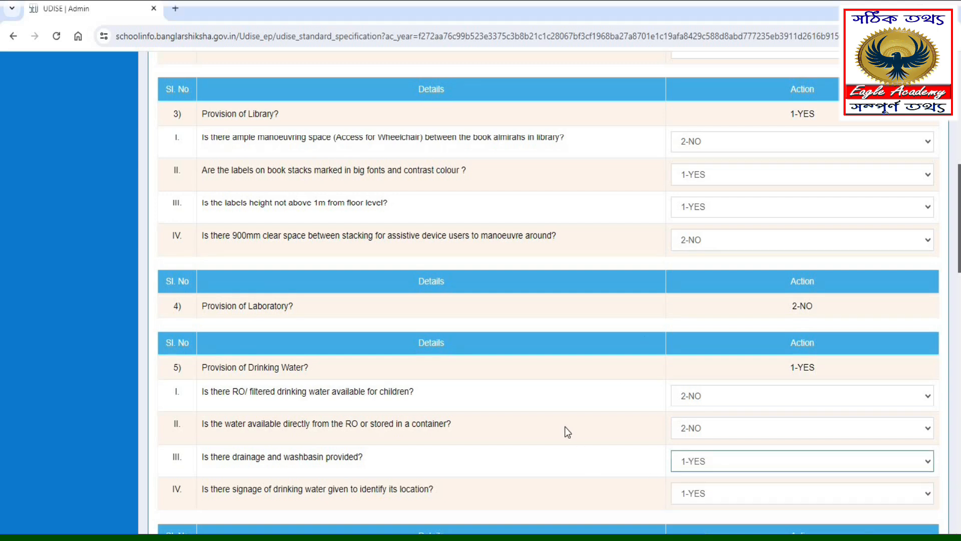
- Review the answers under Provision of Emergency Exit and Provision of Play Ground, including paved pathway, seating benches and accessible playing equipment
scroll(564, 427, down, 5)
scroll(565, 426, down, 4)
drag(145, 88, 398, 127)
drag(652, 90, 775, 134)
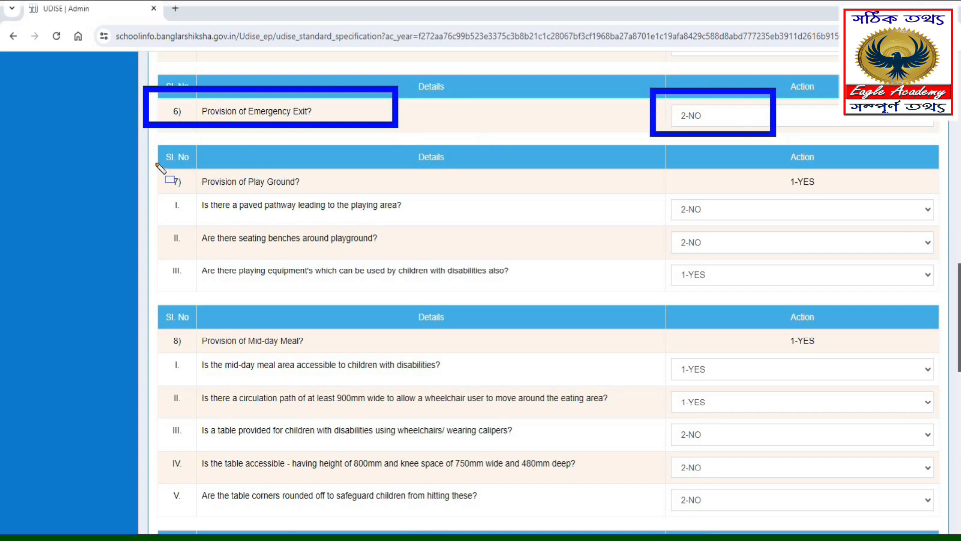
mouse_move(153, 160)
mouse_down()
mouse_move(302, 191)
mouse_move(598, 202)
mouse_move(947, 195)
mouse_up()
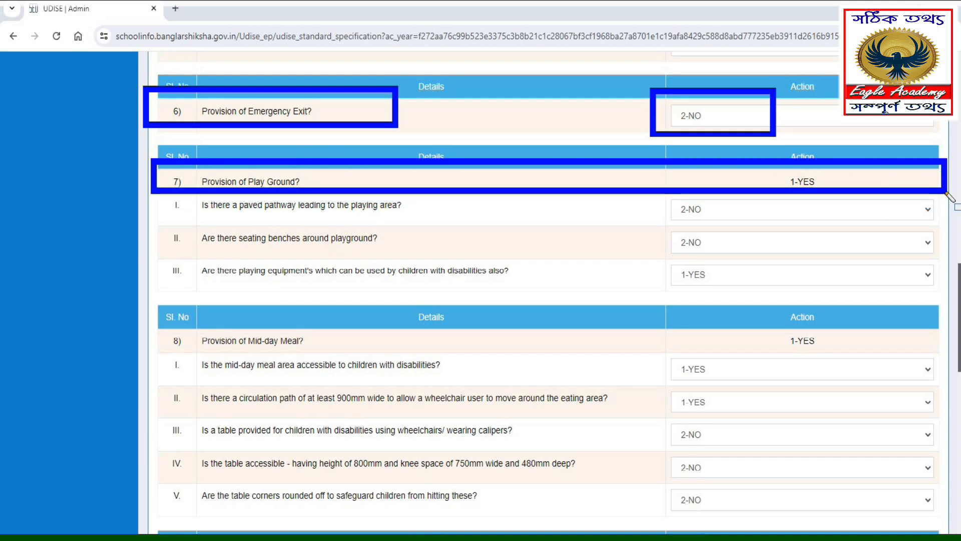
drag(946, 194, 947, 195)
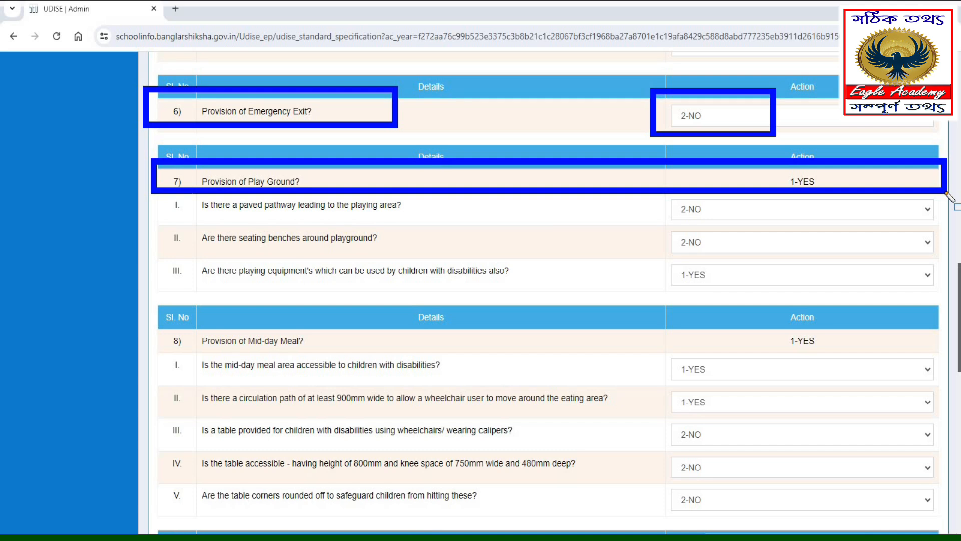
mouse_move(183, 185)
mouse_down()
mouse_move(248, 220)
mouse_move(469, 221)
mouse_up()
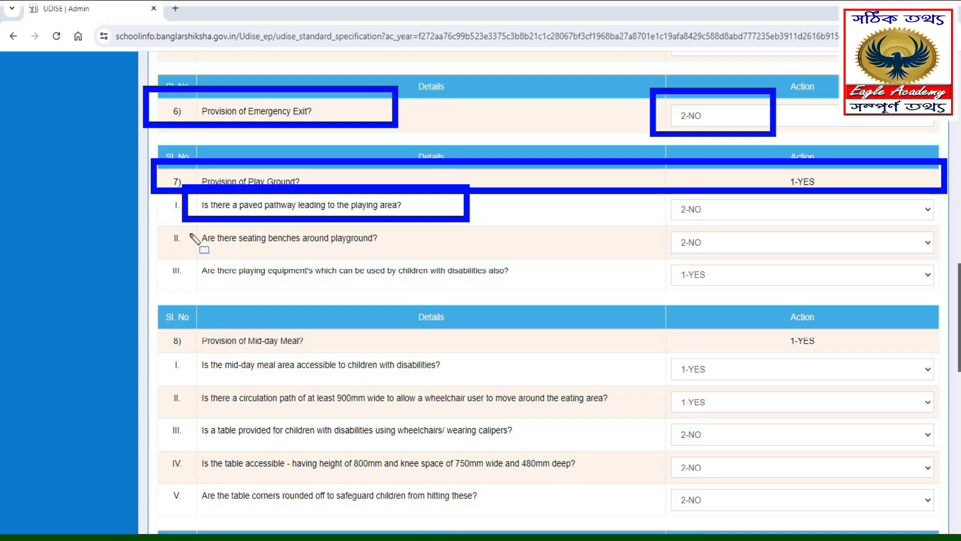
mouse_move(186, 219)
mouse_down()
mouse_move(220, 252)
mouse_move(368, 276)
mouse_move(448, 258)
mouse_move(438, 251)
mouse_up()
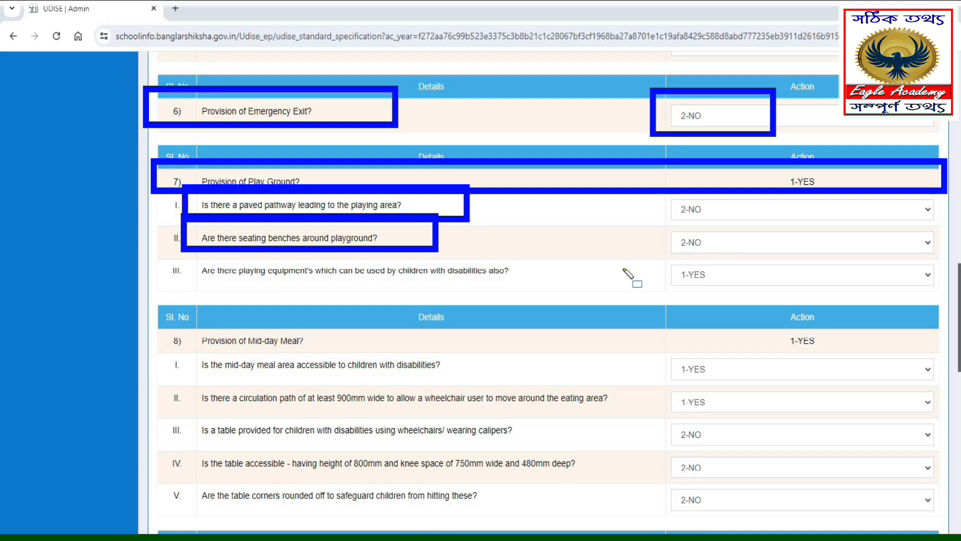
mouse_move(185, 255)
mouse_down()
mouse_move(481, 298)
mouse_move(561, 289)
mouse_up()
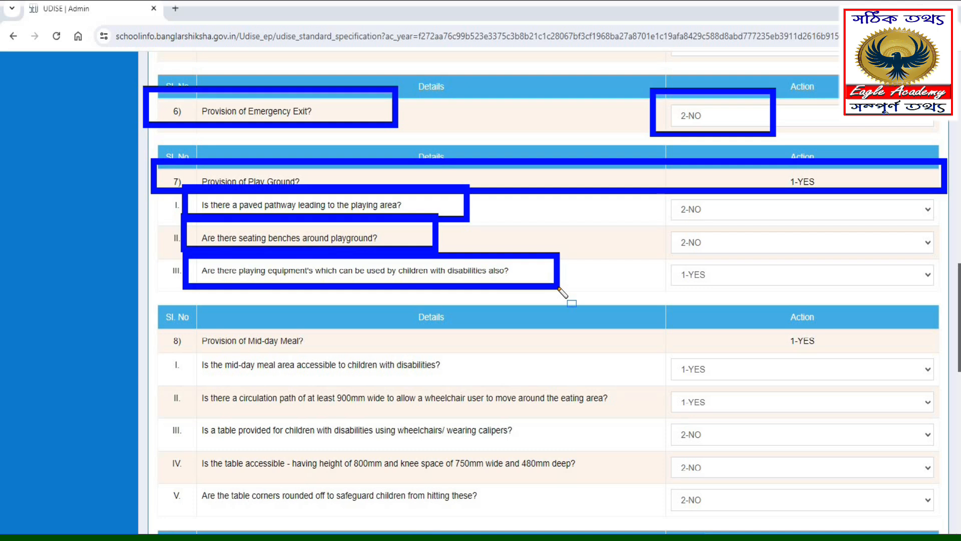
- Review the Provision of Mid-day Meal answers on area accessibility, circulation path, and the table's availability, dimensions and rounded corners
scroll(529, 468, down, 5)
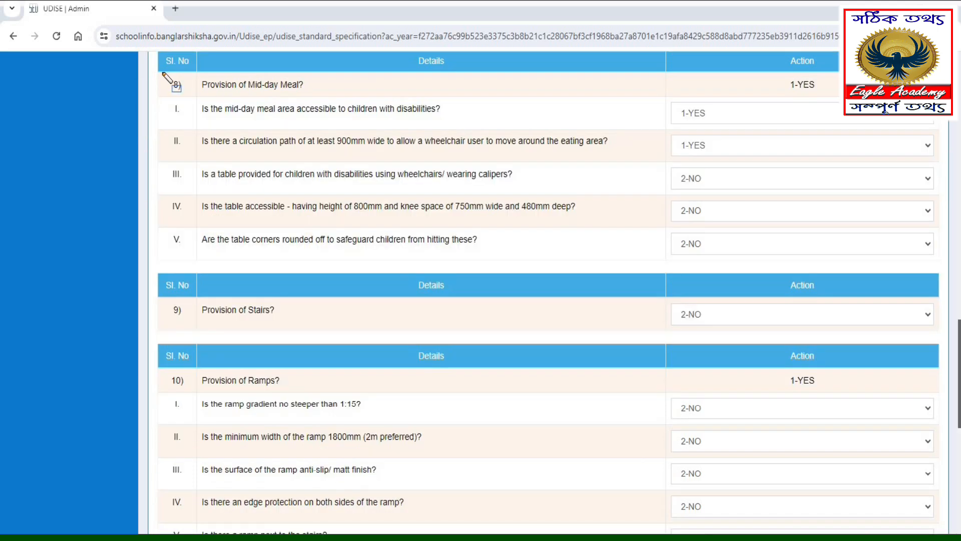
mouse_move(156, 67)
mouse_down()
mouse_move(232, 98)
mouse_move(839, 94)
mouse_up()
drag(942, 93, 941, 96)
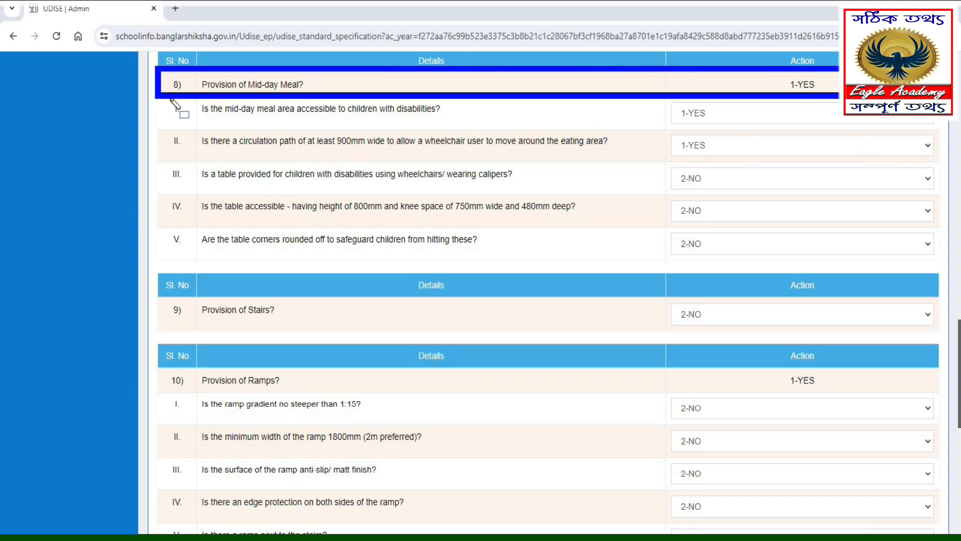
mouse_move(184, 94)
mouse_down()
mouse_move(279, 127)
mouse_move(440, 144)
mouse_move(508, 125)
mouse_up()
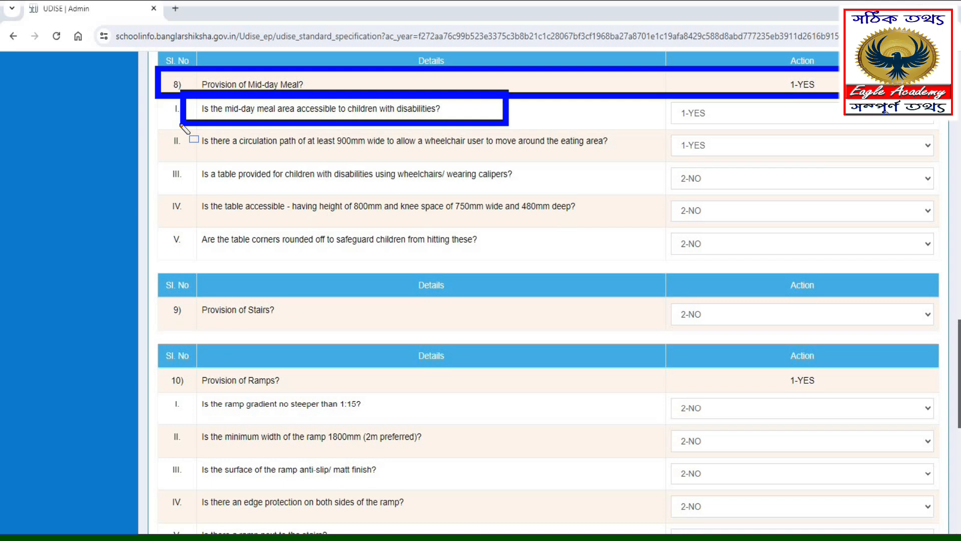
mouse_move(181, 125)
mouse_down()
mouse_move(432, 158)
mouse_move(685, 155)
mouse_up()
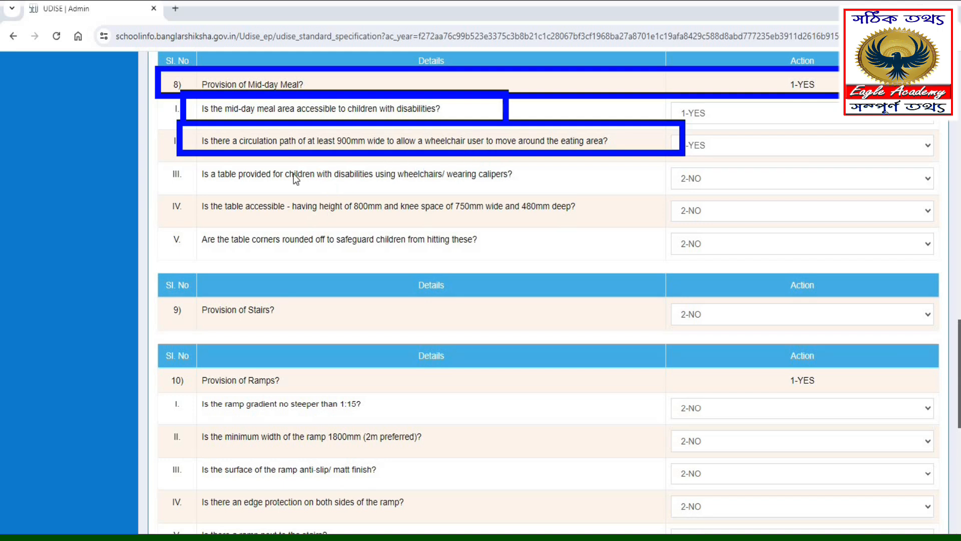
mouse_move(180, 158)
mouse_down()
mouse_move(208, 181)
mouse_move(588, 193)
mouse_up()
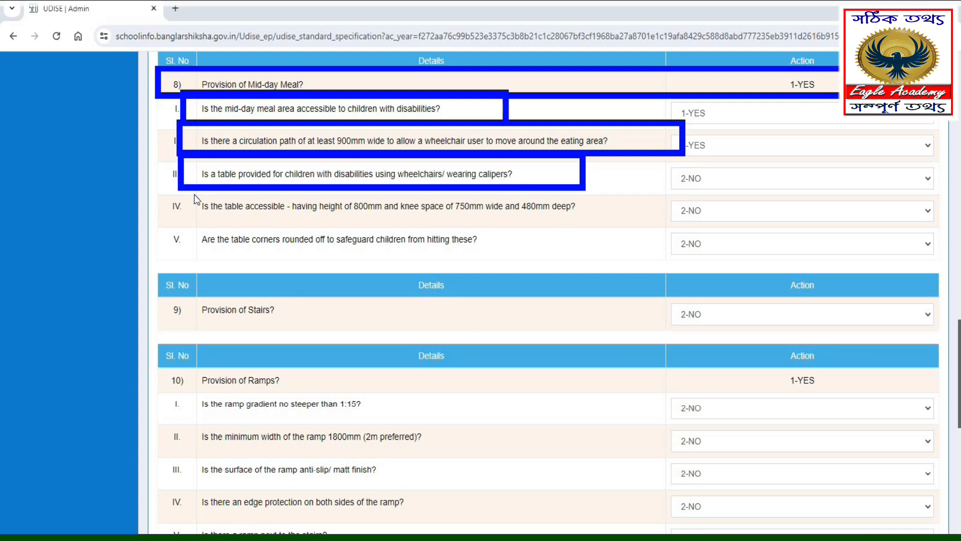
drag(179, 188, 252, 222)
drag(357, 220, 621, 223)
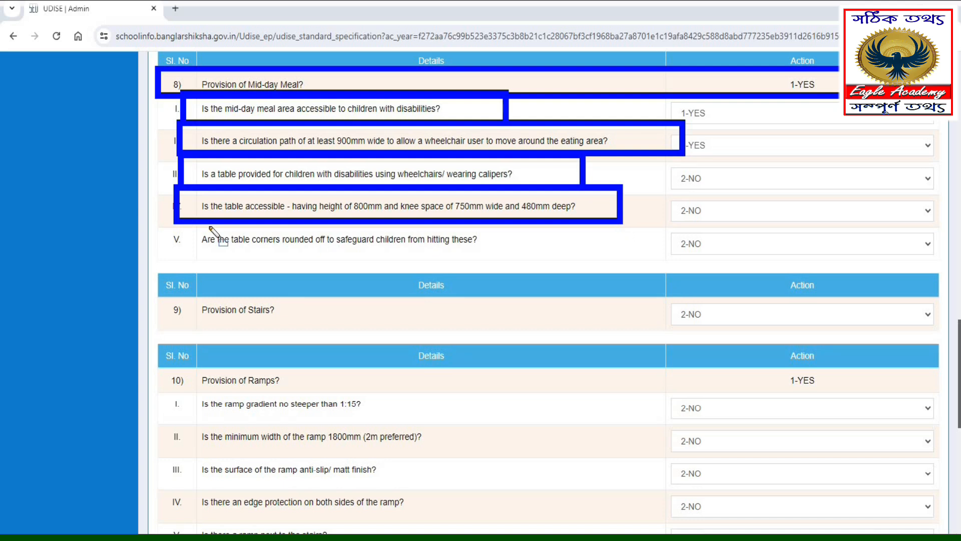
drag(169, 221, 185, 234)
mouse_move(333, 258)
mouse_down()
mouse_move(463, 251)
mouse_move(533, 264)
mouse_up()
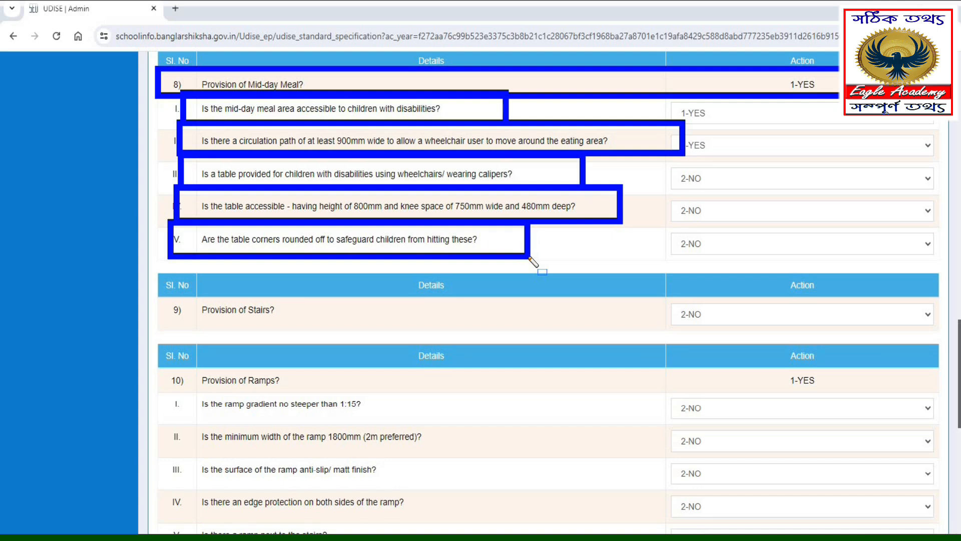
- Review the Provision of Stairs answer and the Provision of Ramps questions on gradient, minimum width and anti-slip surface
scroll(224, 137, down, 4)
mouse_move(150, 86)
mouse_down()
mouse_move(562, 145)
mouse_move(945, 146)
mouse_up()
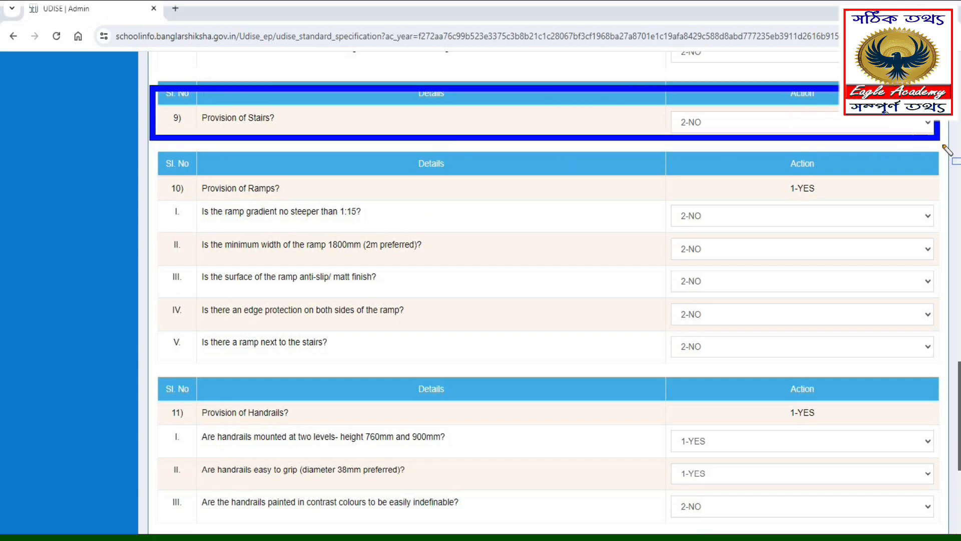
mouse_move(147, 165)
mouse_down()
mouse_move(200, 190)
mouse_move(334, 196)
mouse_up()
mouse_move(358, 204)
mouse_down()
mouse_move(881, 215)
mouse_move(950, 204)
mouse_up()
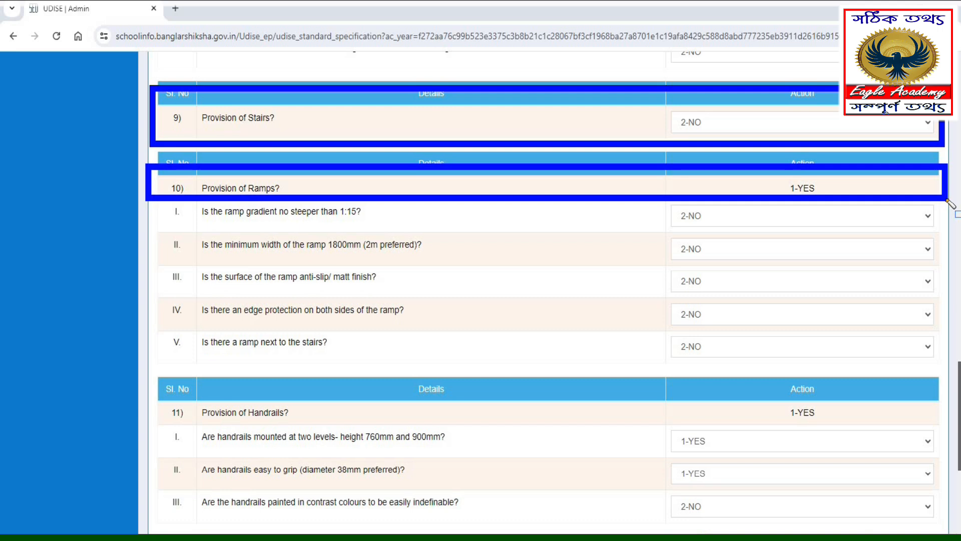
drag(172, 200, 445, 231)
mouse_move(181, 226)
mouse_down()
mouse_move(454, 269)
mouse_move(487, 263)
mouse_up()
drag(182, 262, 452, 294)
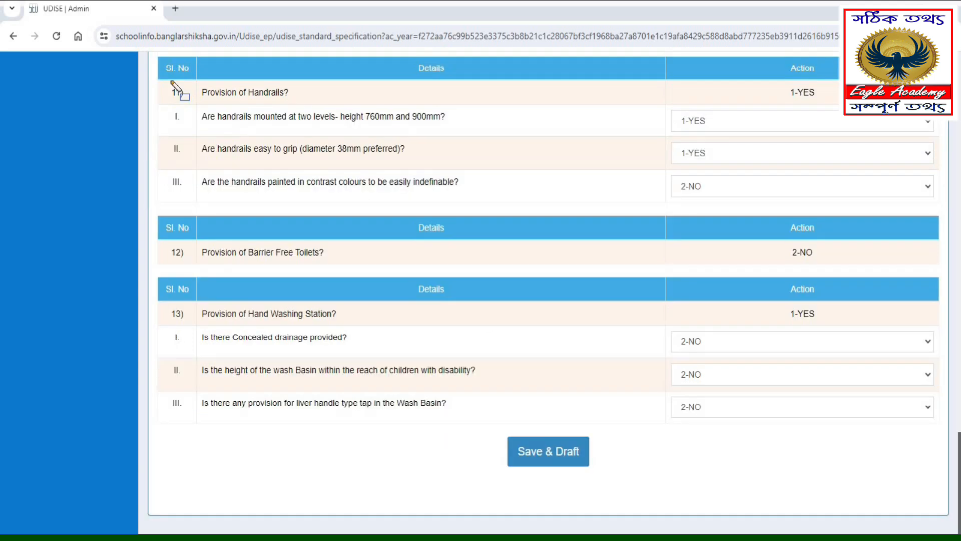
- Review the Provision of Handrails answers on two-level mounting height, easy grip diameter and contrast colours
mouse_move(171, 81)
mouse_down()
mouse_move(915, 121)
mouse_move(922, 102)
mouse_up()
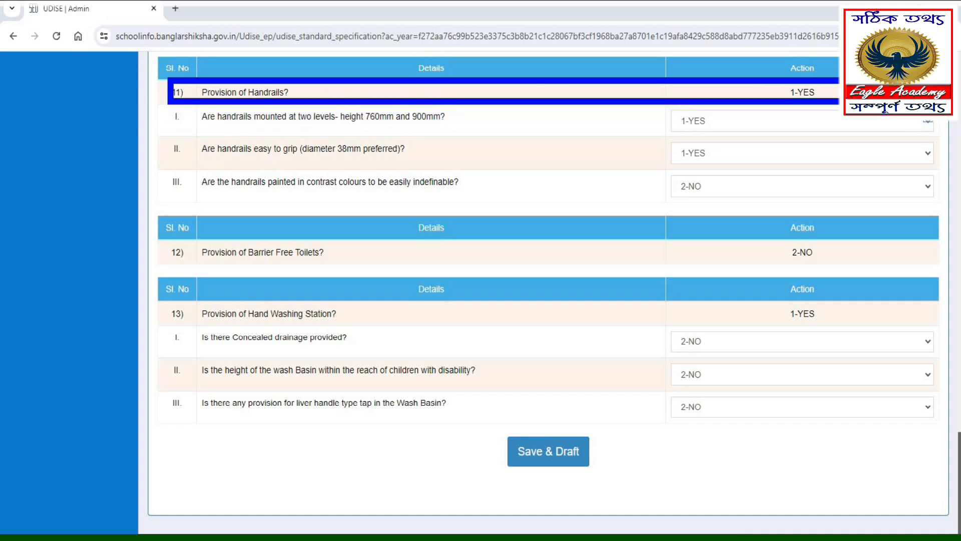
mouse_move(190, 98)
mouse_down()
mouse_move(215, 136)
mouse_move(335, 135)
mouse_up()
drag(411, 136, 494, 132)
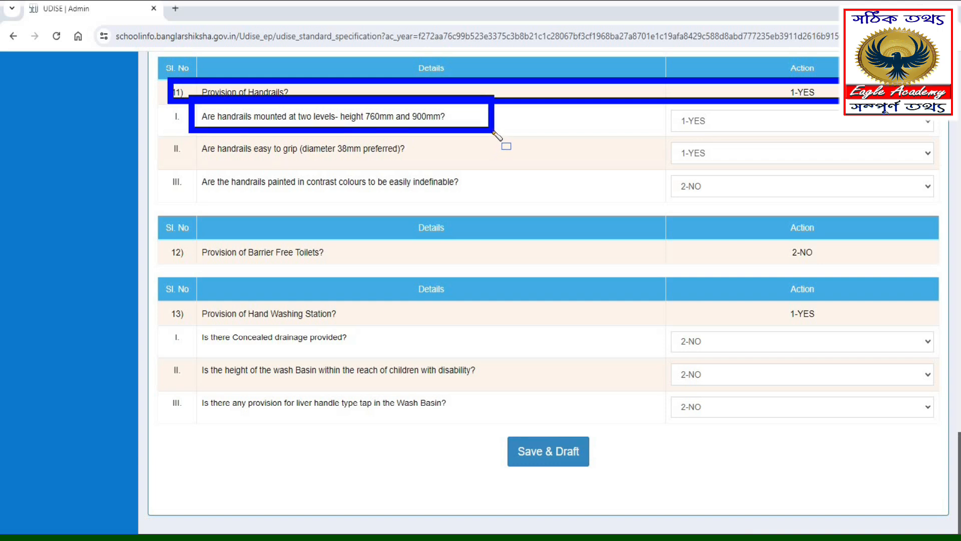
mouse_move(192, 133)
mouse_down()
mouse_move(255, 162)
mouse_move(421, 173)
mouse_move(494, 164)
mouse_up()
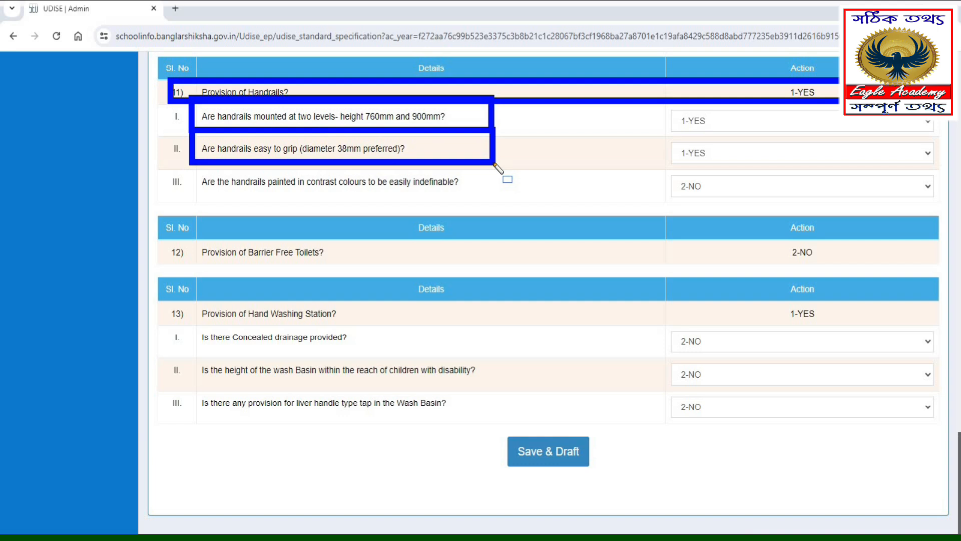
mouse_move(189, 166)
mouse_down()
mouse_move(243, 195)
mouse_move(504, 197)
mouse_up()
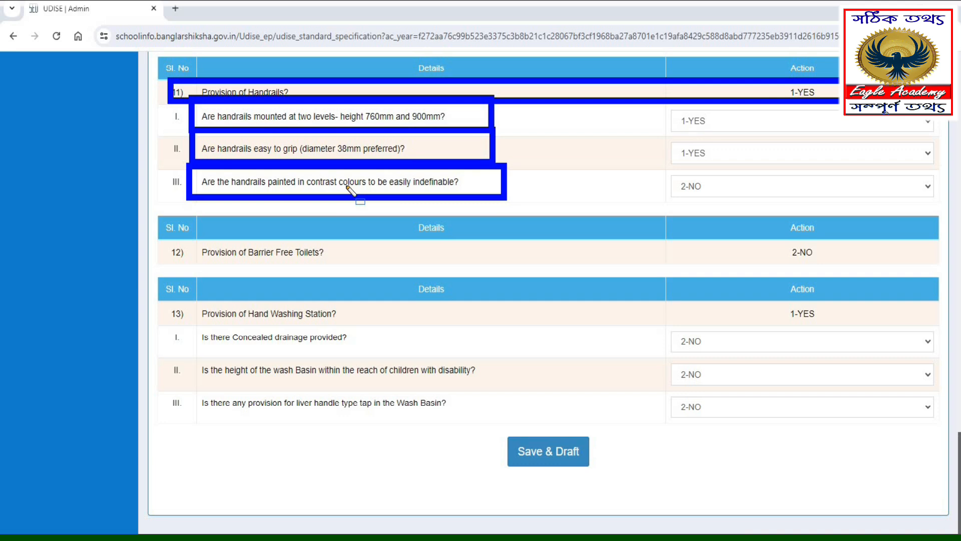
- Check the answer recorded for Provision of Barrier Free Toilets
mouse_move(152, 225)
mouse_down()
mouse_move(186, 270)
mouse_move(380, 274)
mouse_up()
drag(771, 221, 787, 260)
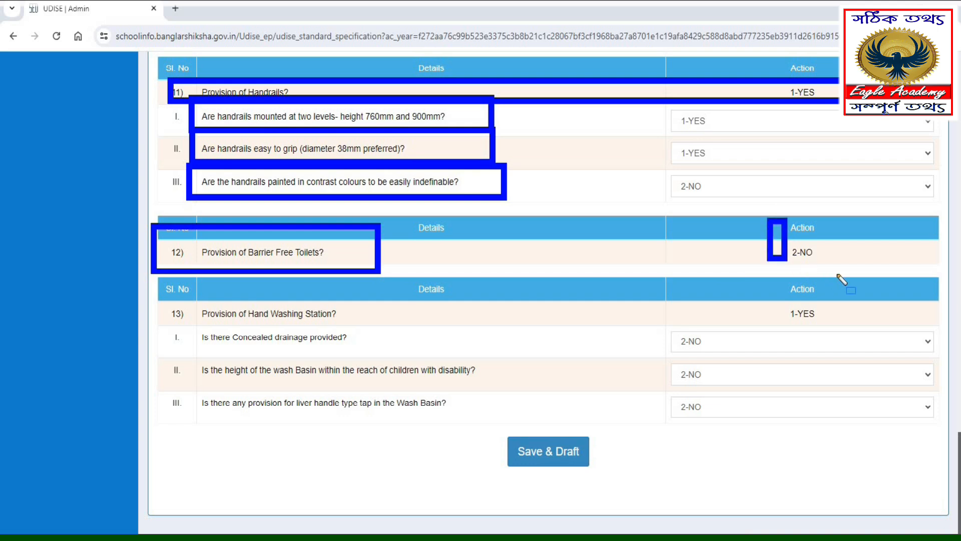
drag(843, 279, 857, 271)
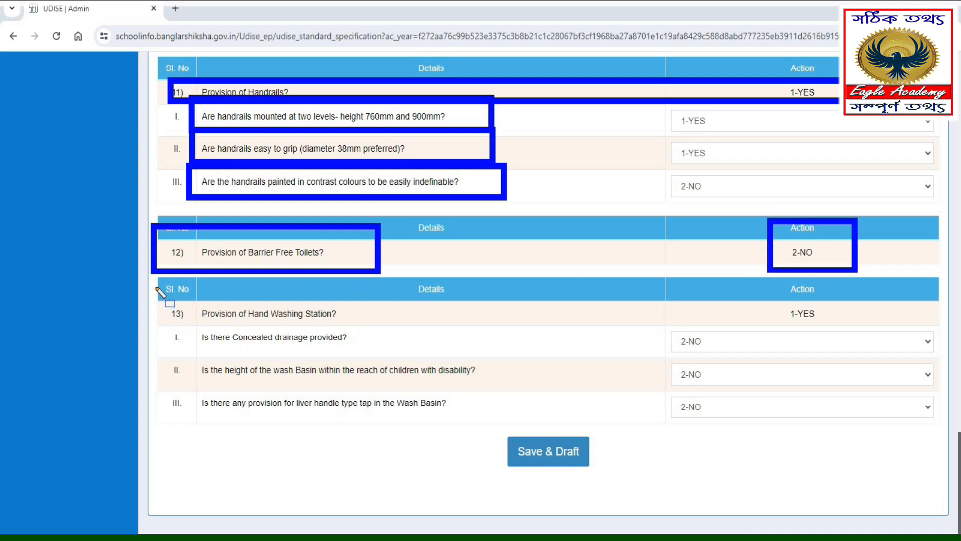
- Review the Provision of Hand Washing Station answers on concealed drainage, wash basin height and lever handle type tap
mouse_move(160, 303)
mouse_down()
mouse_move(472, 336)
mouse_move(549, 337)
mouse_move(553, 328)
mouse_move(557, 337)
mouse_move(553, 328)
mouse_up()
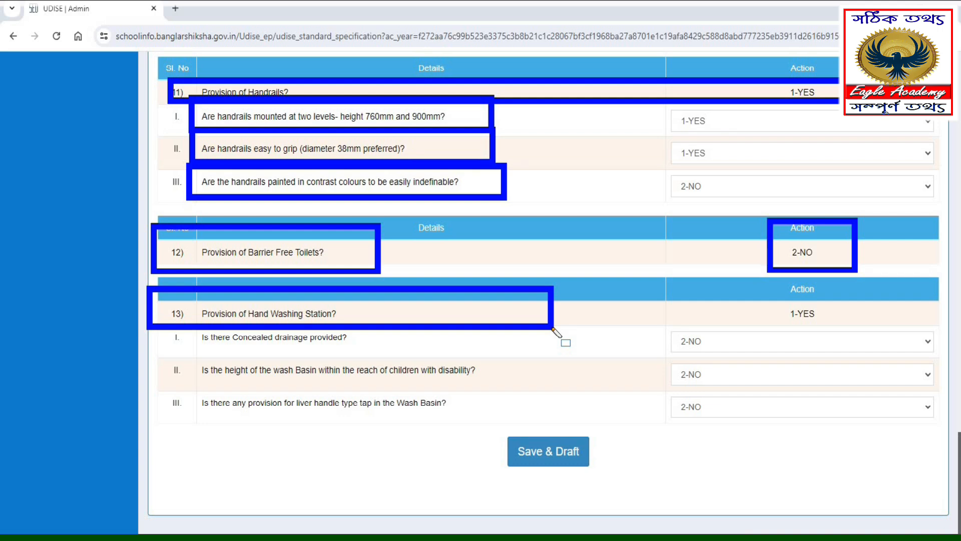
mouse_move(152, 321)
mouse_down()
mouse_move(346, 354)
mouse_move(444, 355)
mouse_move(448, 370)
mouse_move(439, 357)
mouse_up()
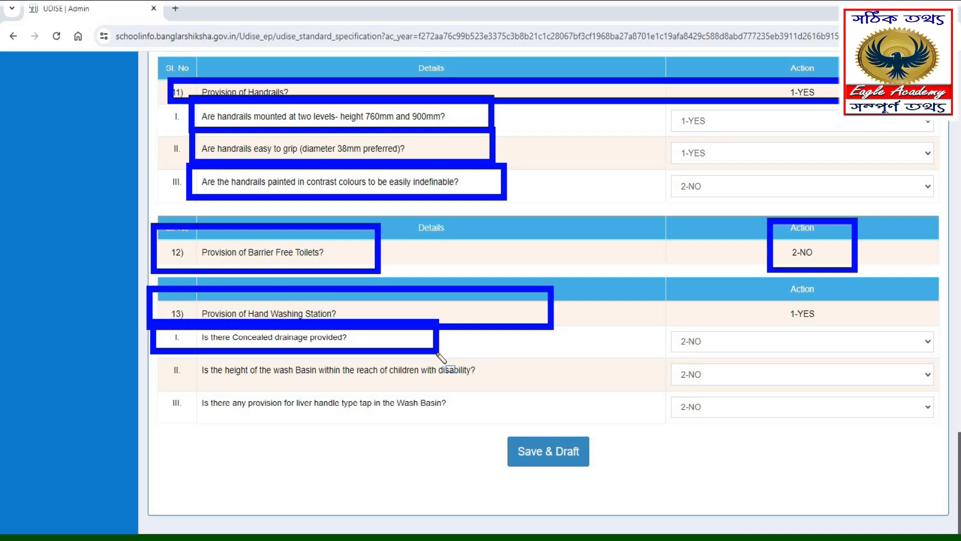
drag(166, 347, 225, 384)
mouse_move(317, 388)
mouse_down()
mouse_move(561, 396)
mouse_move(554, 388)
mouse_up()
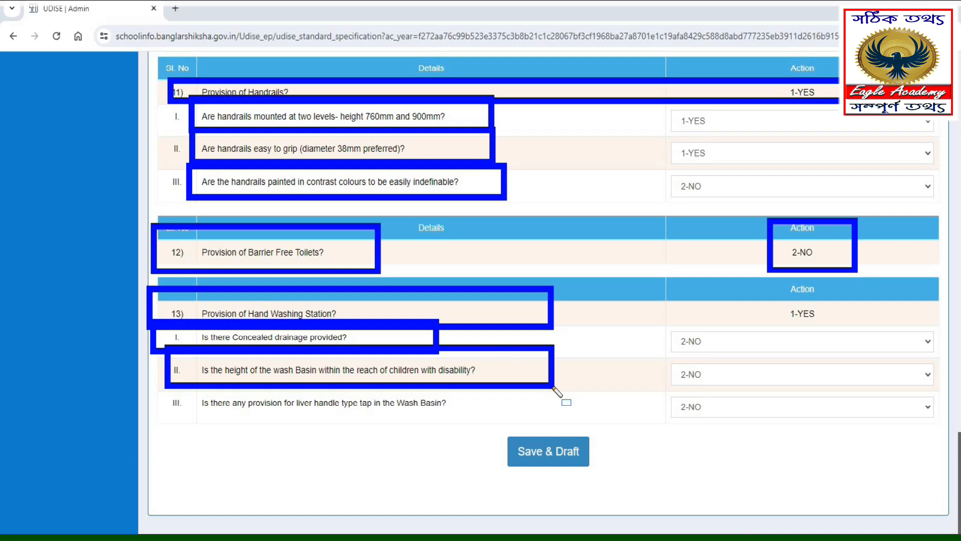
drag(163, 383, 210, 426)
drag(393, 433, 484, 427)
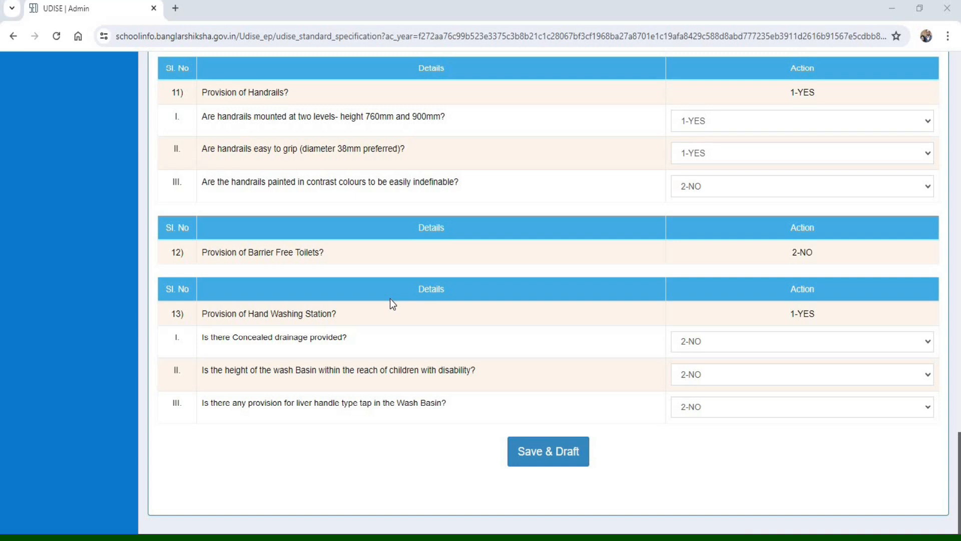
- Save Section 2B as a draft and open Section 3, Teaching and Non-Teaching Staff, at its teacher list
click(535, 458)
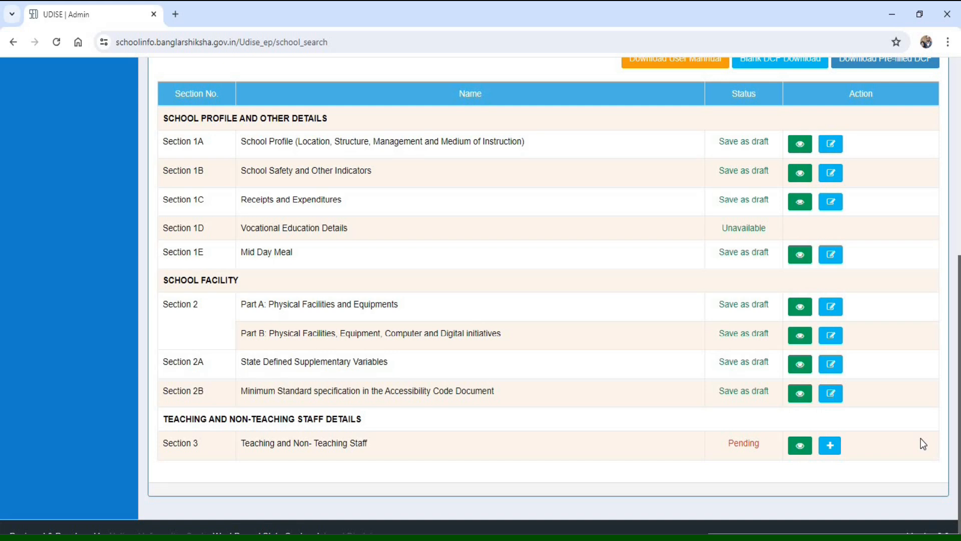
click(832, 446)
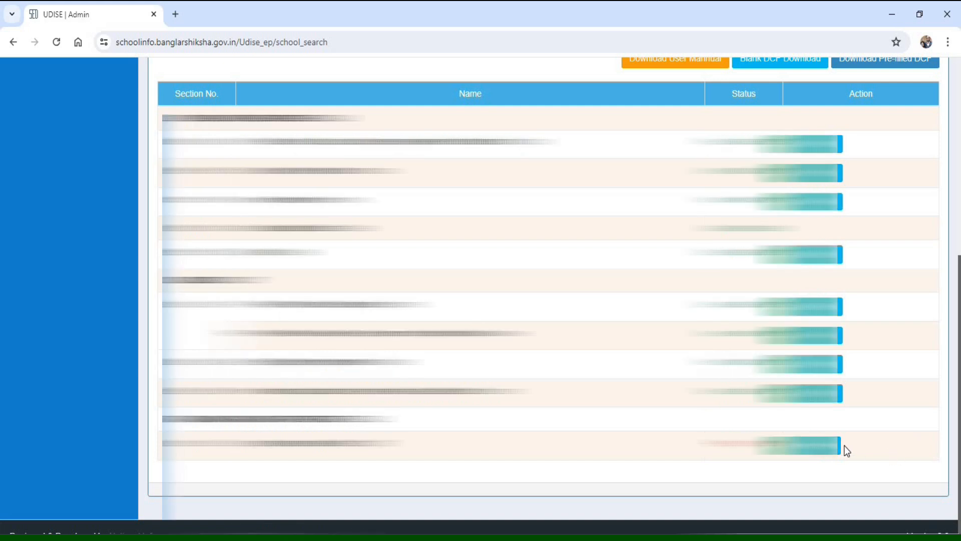
scroll(683, 422, down, 15)
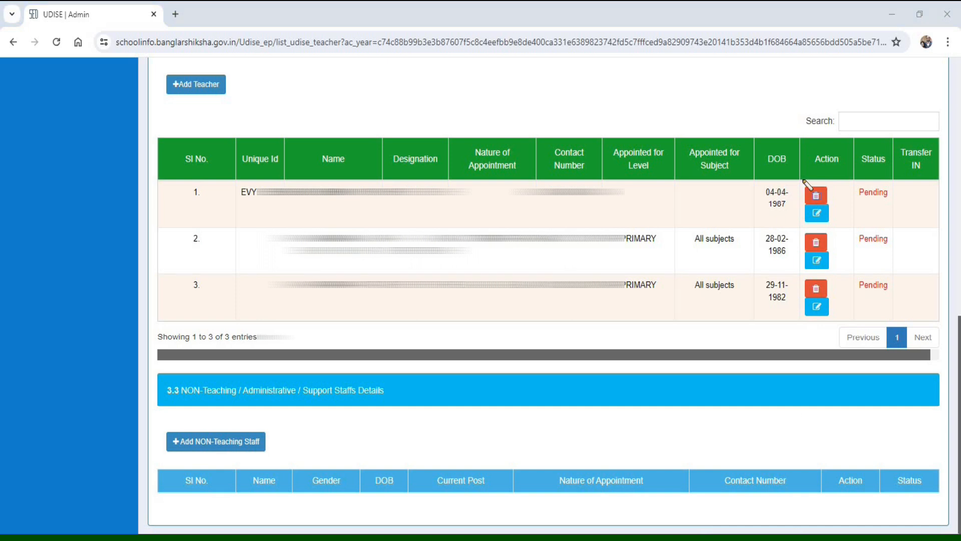
- Open the first listed teacher's details for editing
mouse_move(794, 169)
mouse_down()
mouse_move(821, 313)
mouse_move(844, 329)
mouse_up()
drag(854, 258, 849, 206)
mouse_move(798, 226)
mouse_down()
mouse_move(838, 254)
mouse_move(816, 293)
mouse_move(822, 310)
mouse_move(847, 295)
mouse_up()
click(817, 214)
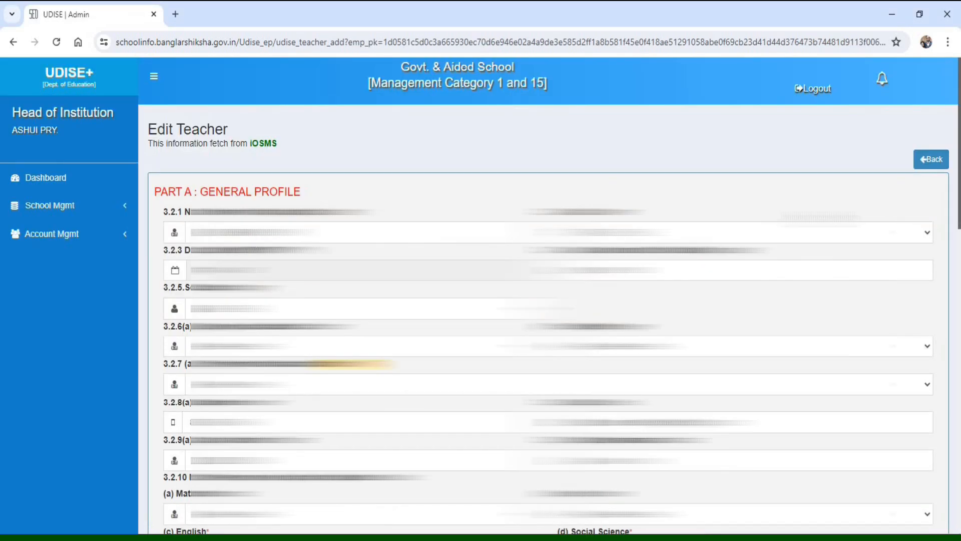
- Examine the Edit Teacher form's general profile, appointment and training parts through to its final fields
scroll(821, 317, down, 1)
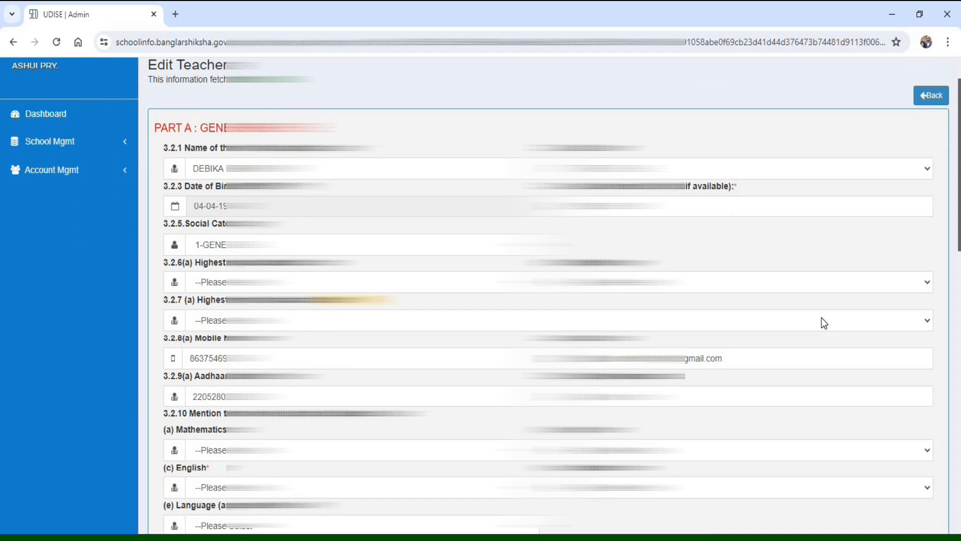
scroll(821, 318, down, 1)
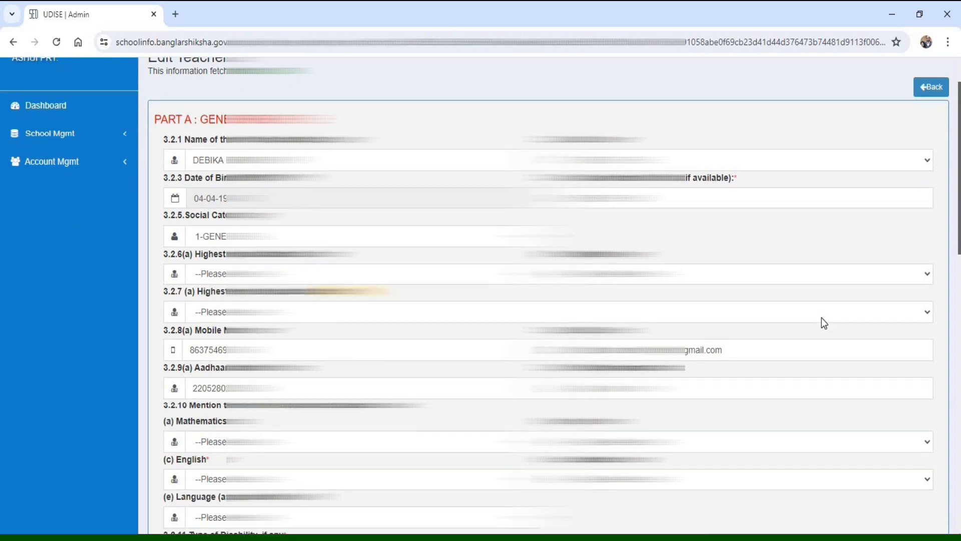
scroll(821, 317, down, 2)
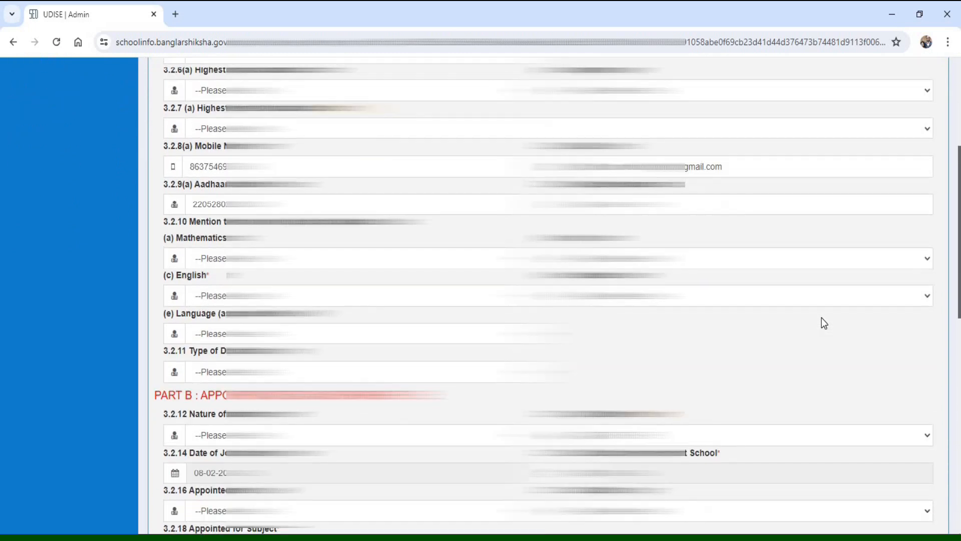
scroll(821, 318, down, 2)
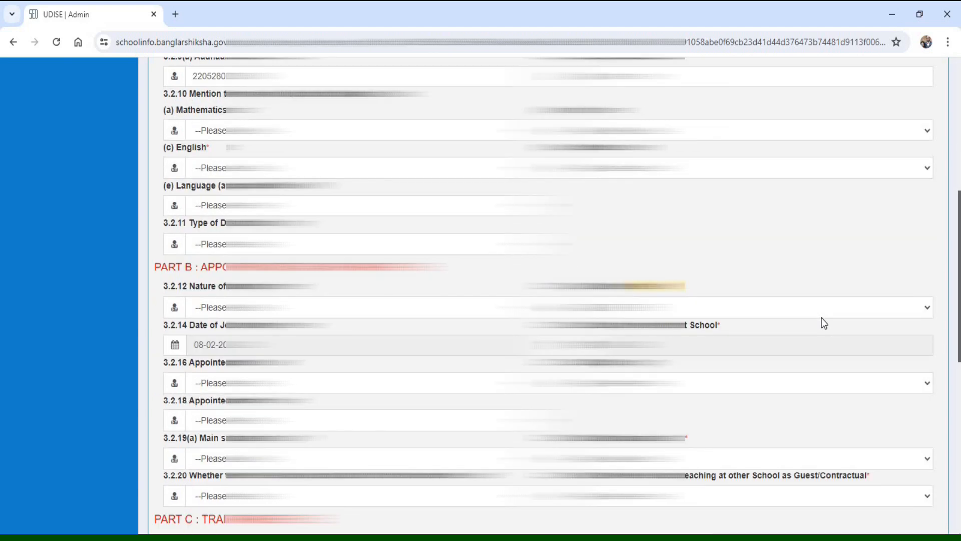
scroll(821, 317, down, 5)
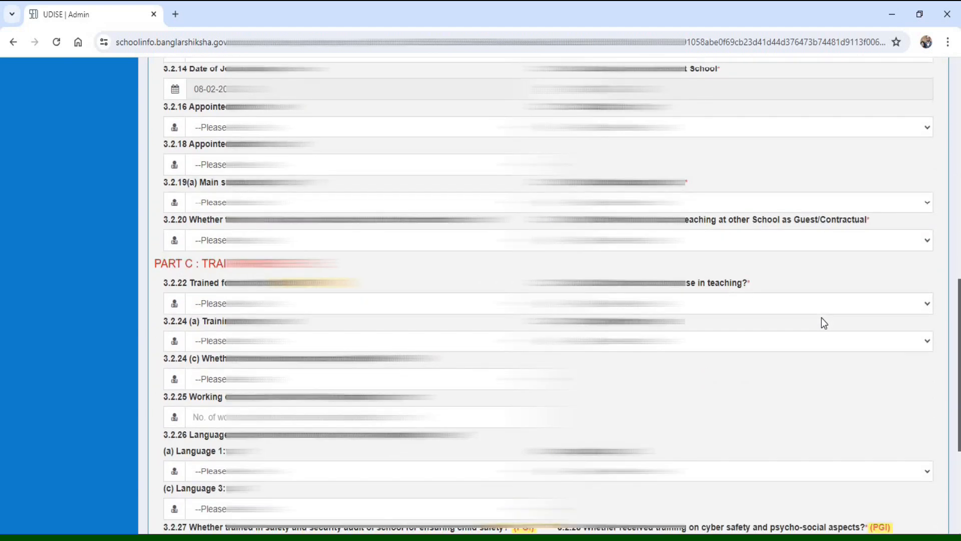
scroll(822, 318, down, 3)
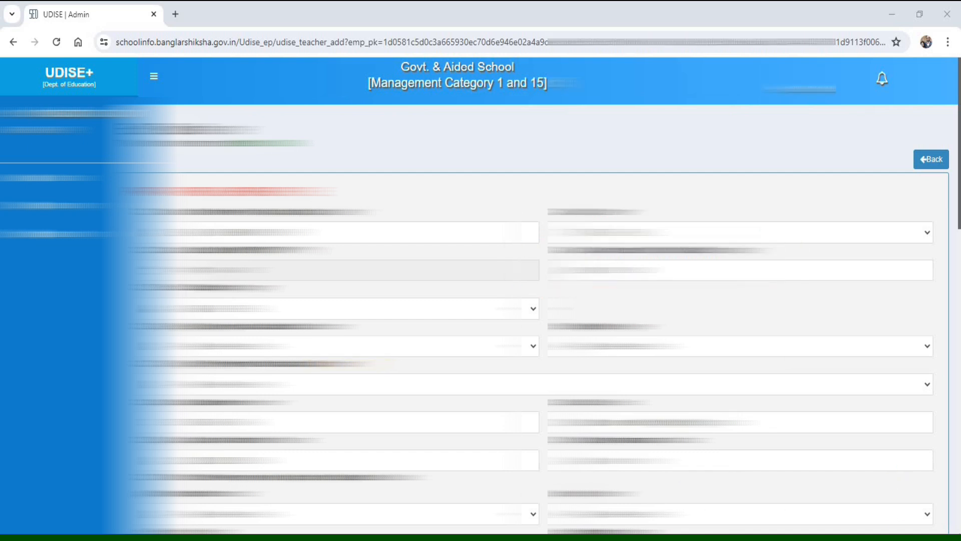
scroll(573, 502, down, 20)
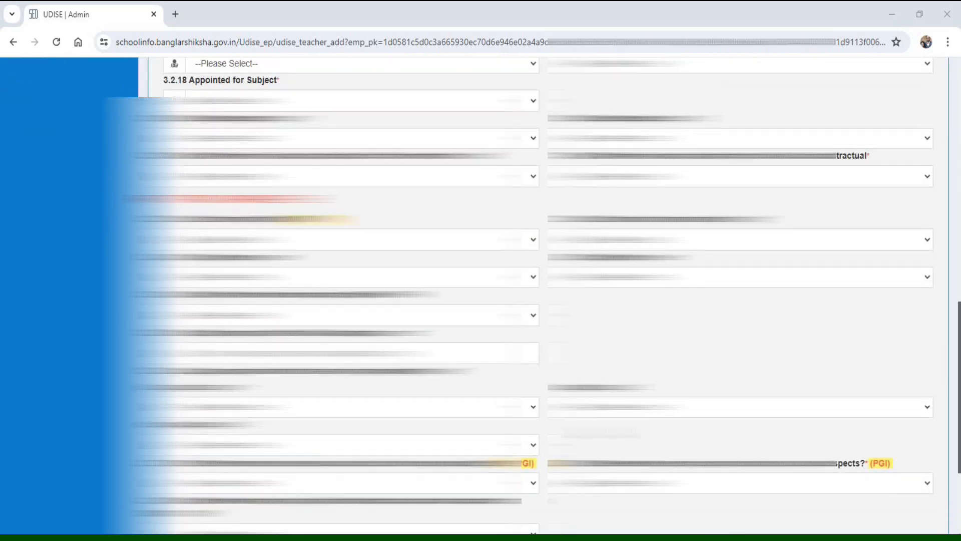
click(573, 502)
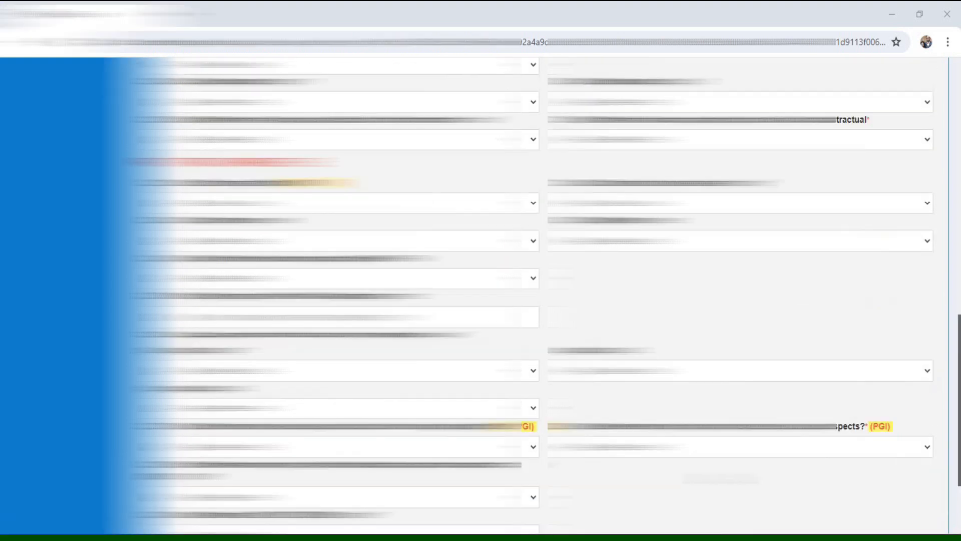
- Go back from the teacher's edit form to the list of teachers in Section 3
scroll(720, 478, up, 12)
click(936, 163)
scroll(542, 295, down, 10)
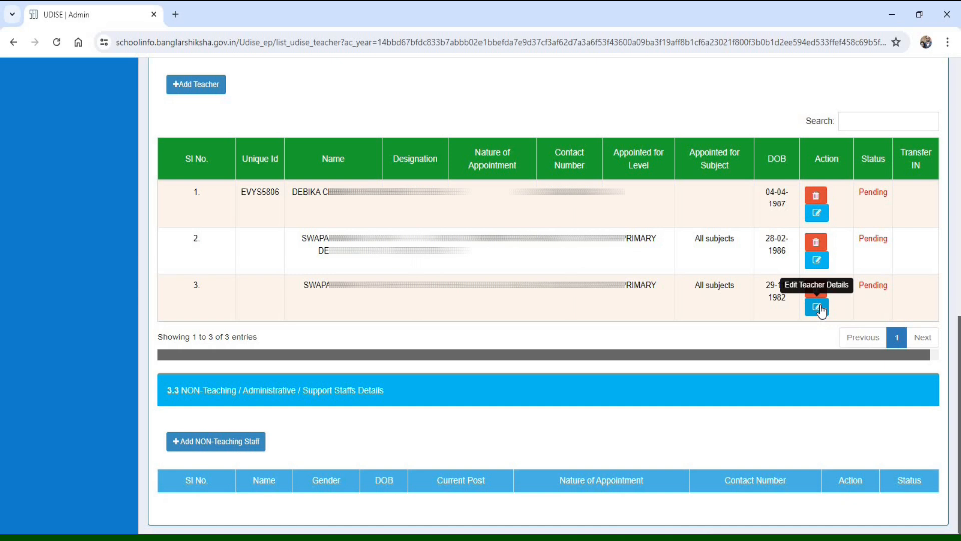
- Locate the option for adding non-teaching staff under 3.3 NON-Teaching / Administrative / Support Staffs Details
scroll(821, 311, down, 1)
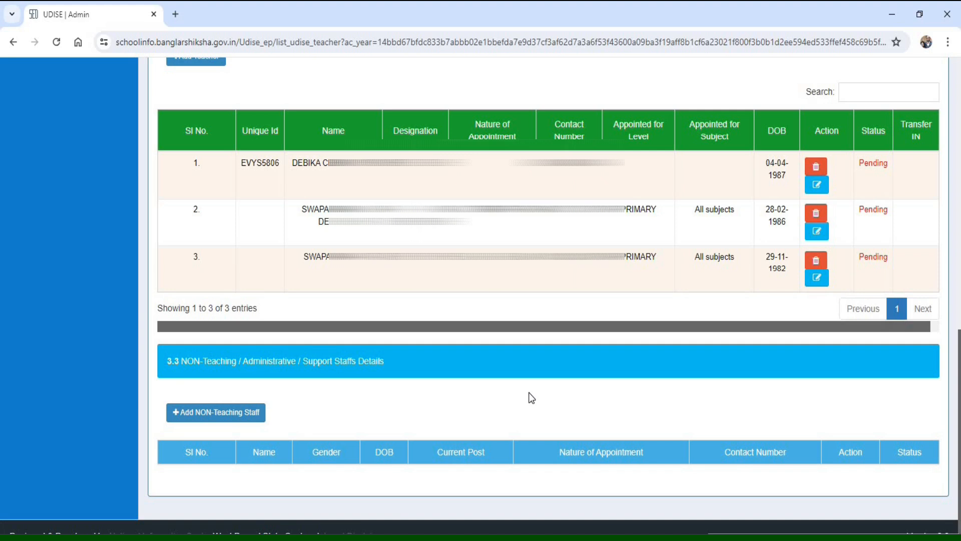
click(651, 530)
mouse_move(153, 387)
mouse_down()
mouse_move(236, 433)
mouse_move(287, 433)
mouse_up()
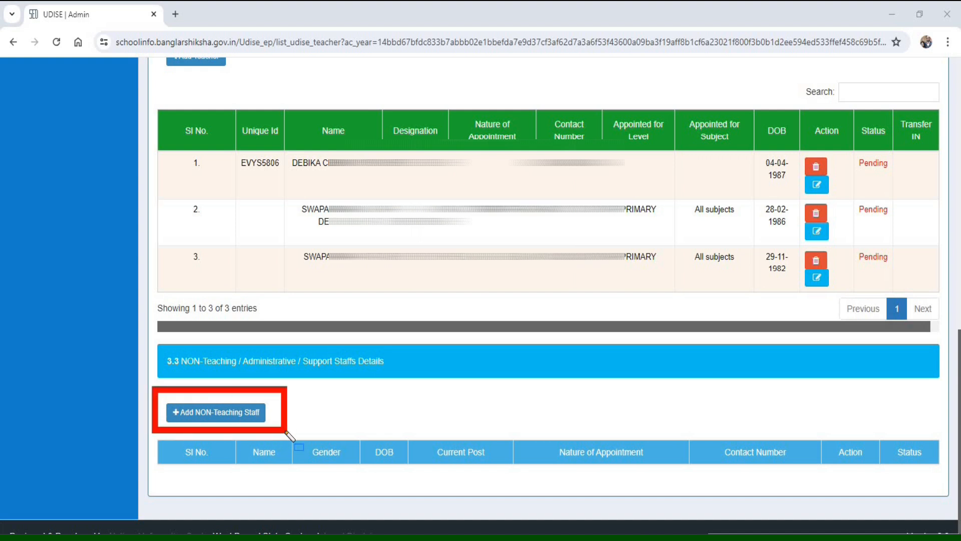